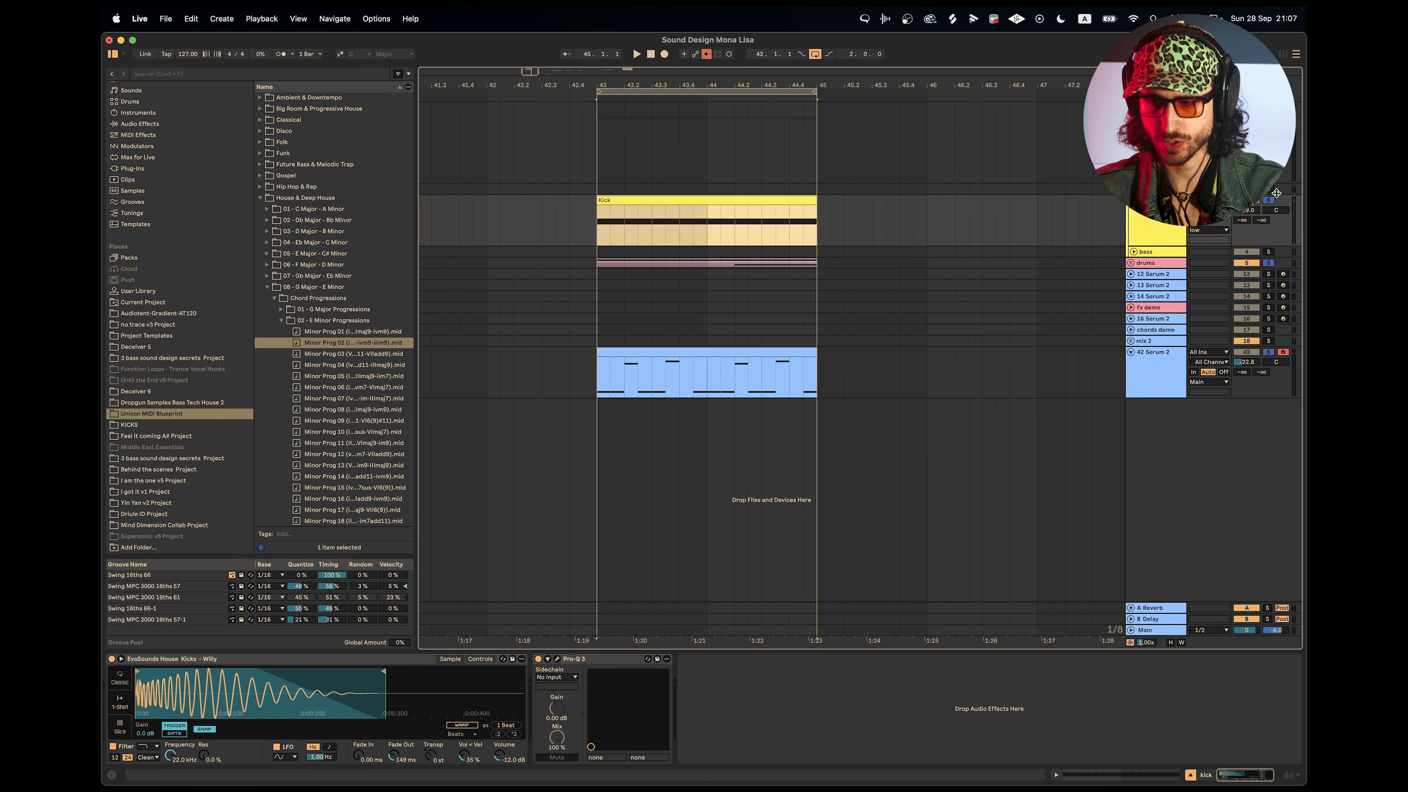
Solo the 42 Serum 2 track, make its lane taller and play the two-bar loop from the start.
{"action": "left_click", "coordinate": [1269, 352]}
{"action": "key", "text": "space"}
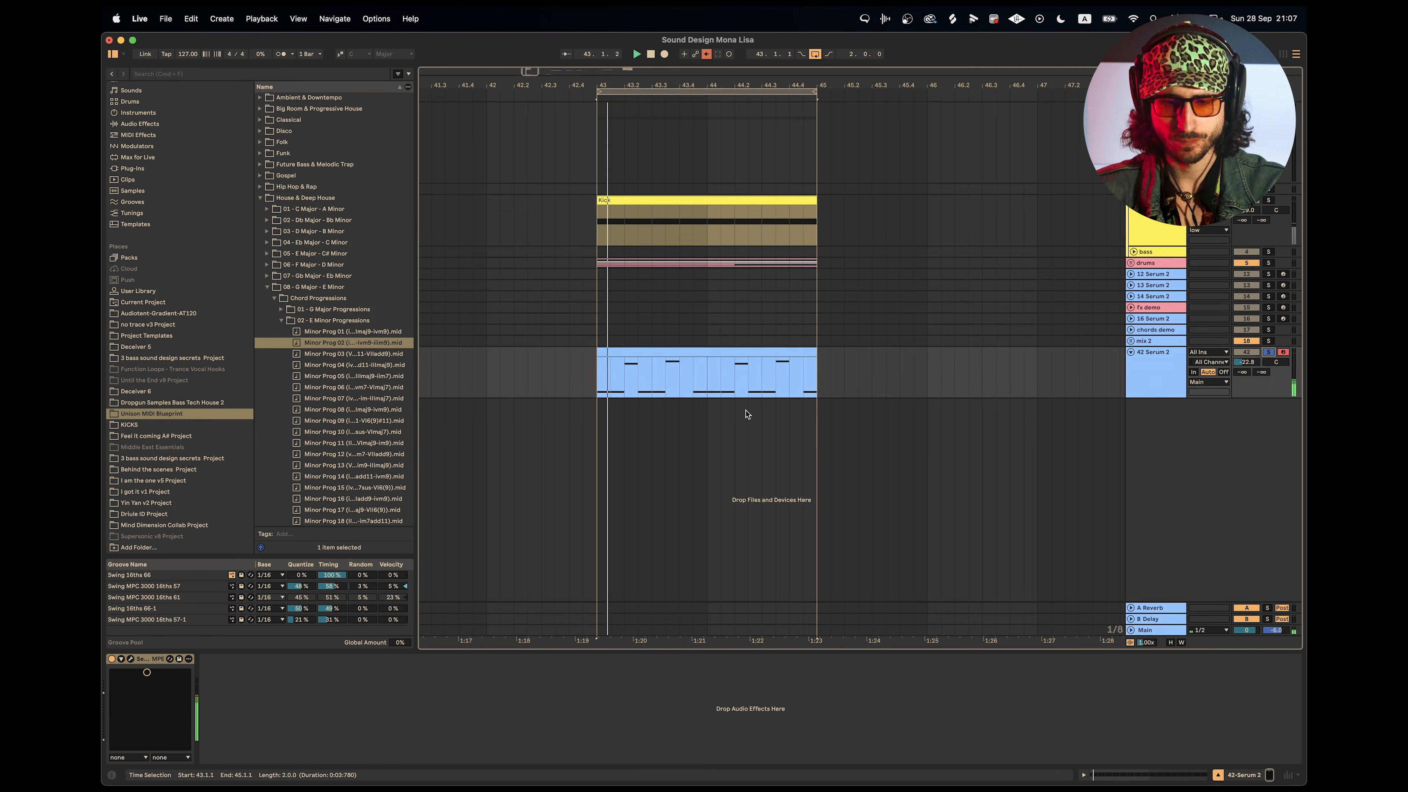
{"action": "left_click", "coordinate": [1163, 383]}
{"action": "key", "text": "alt+plus"}
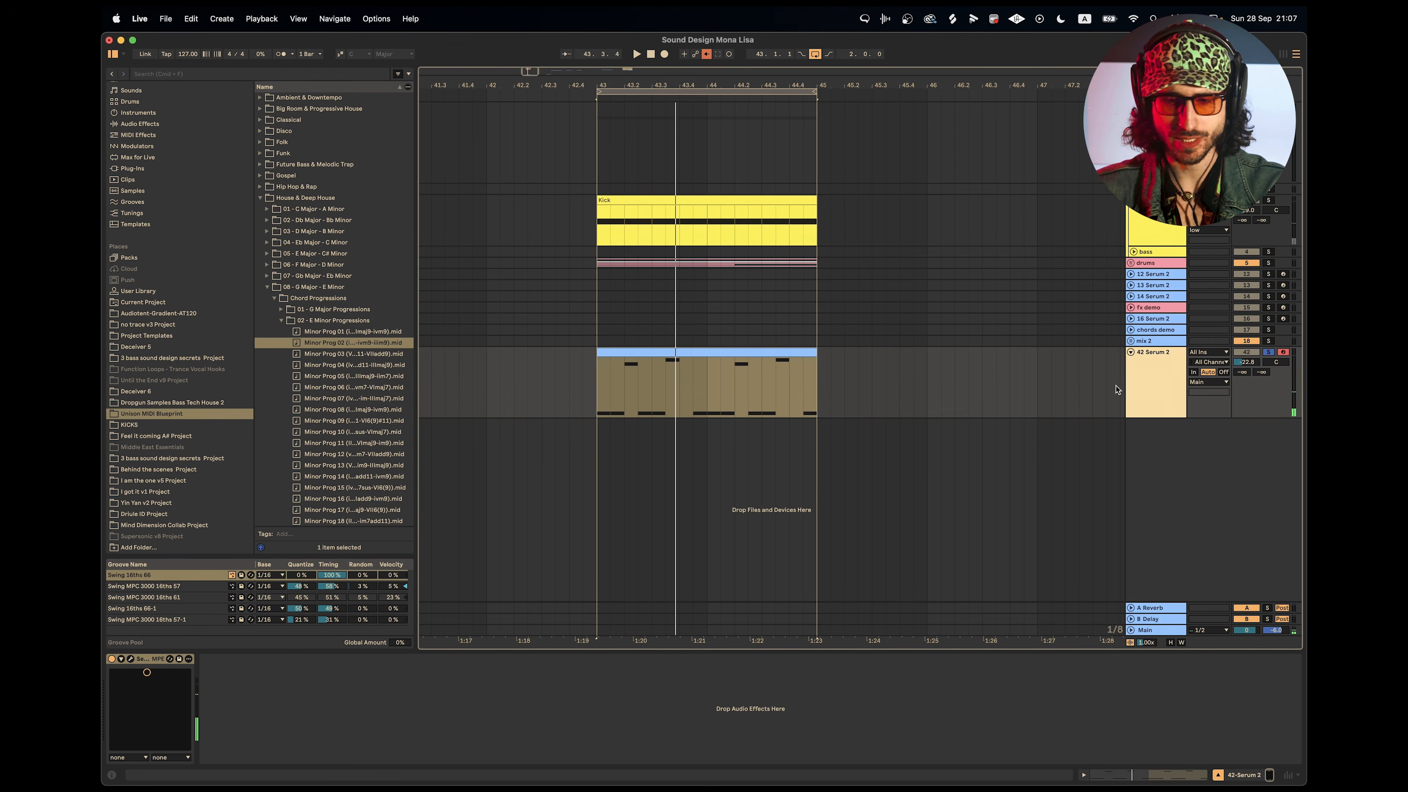
{"action": "left_click", "coordinate": [599, 401]}
{"action": "key", "text": "space"}
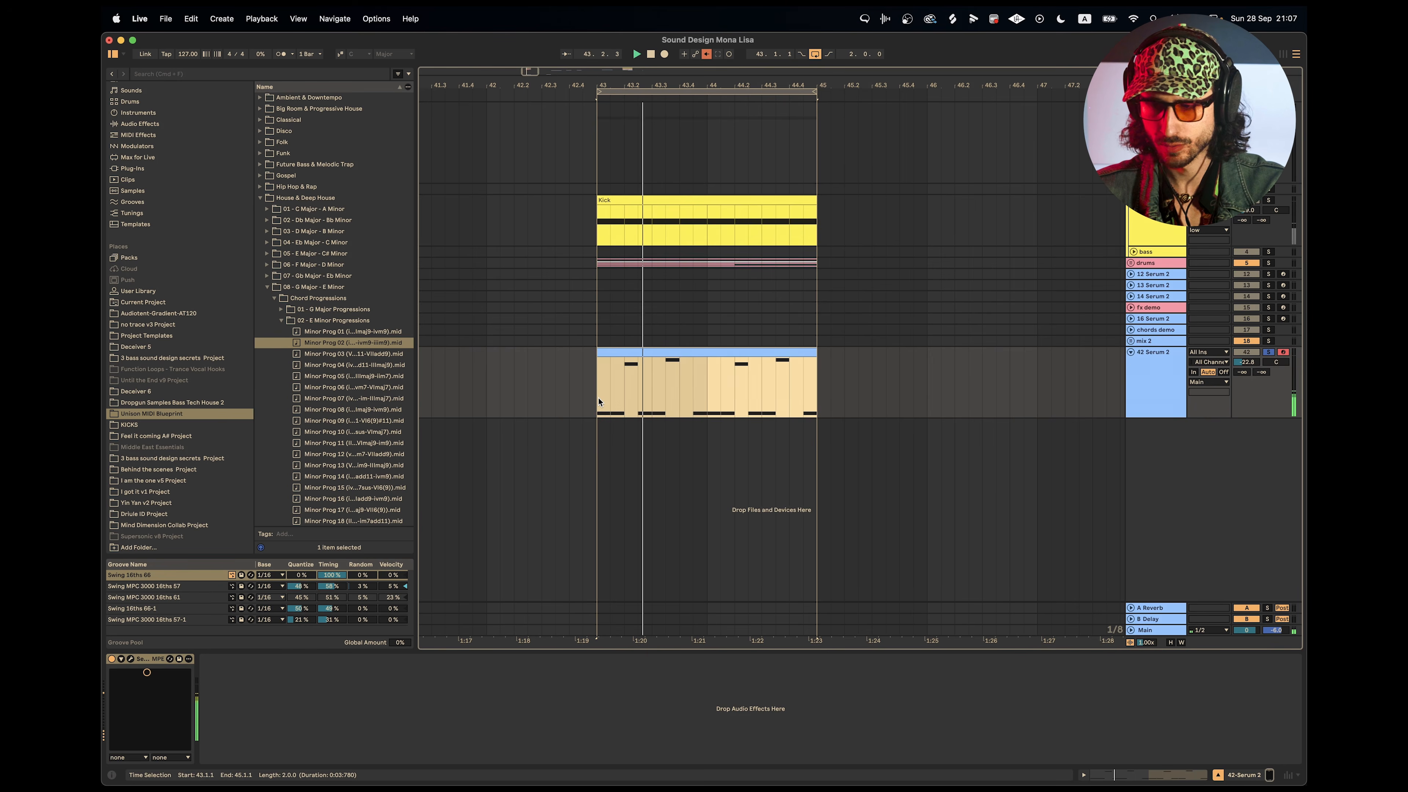
Solo the kick alongside the 42 Serum 2 track, leaving the drums out of solo, and play the loop from bar 43.
{"action": "key", "text": "space"}
{"action": "left_click", "coordinate": [1269, 201], "text": "super"}
{"action": "key", "text": "space"}
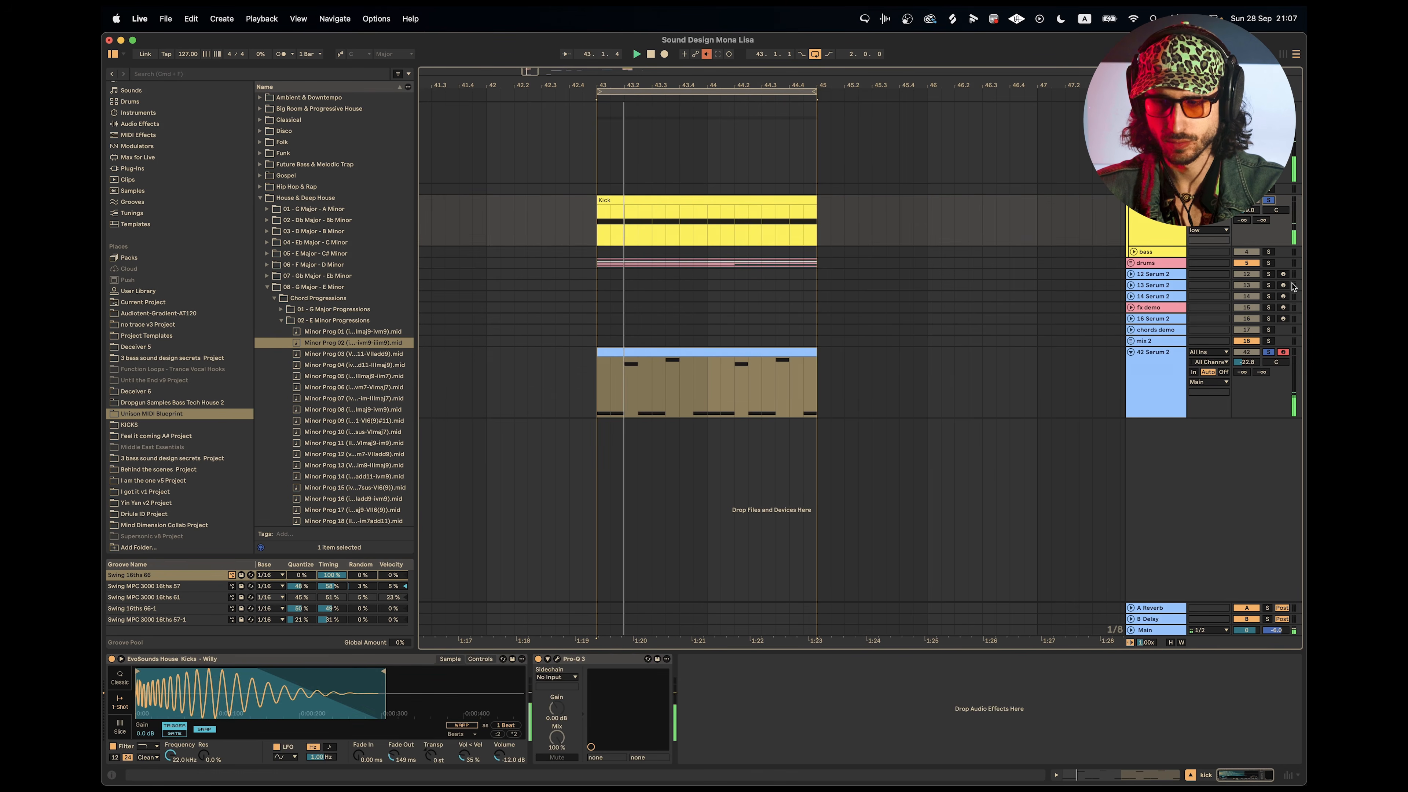
{"action": "left_click", "coordinate": [1269, 263], "text": "super"}
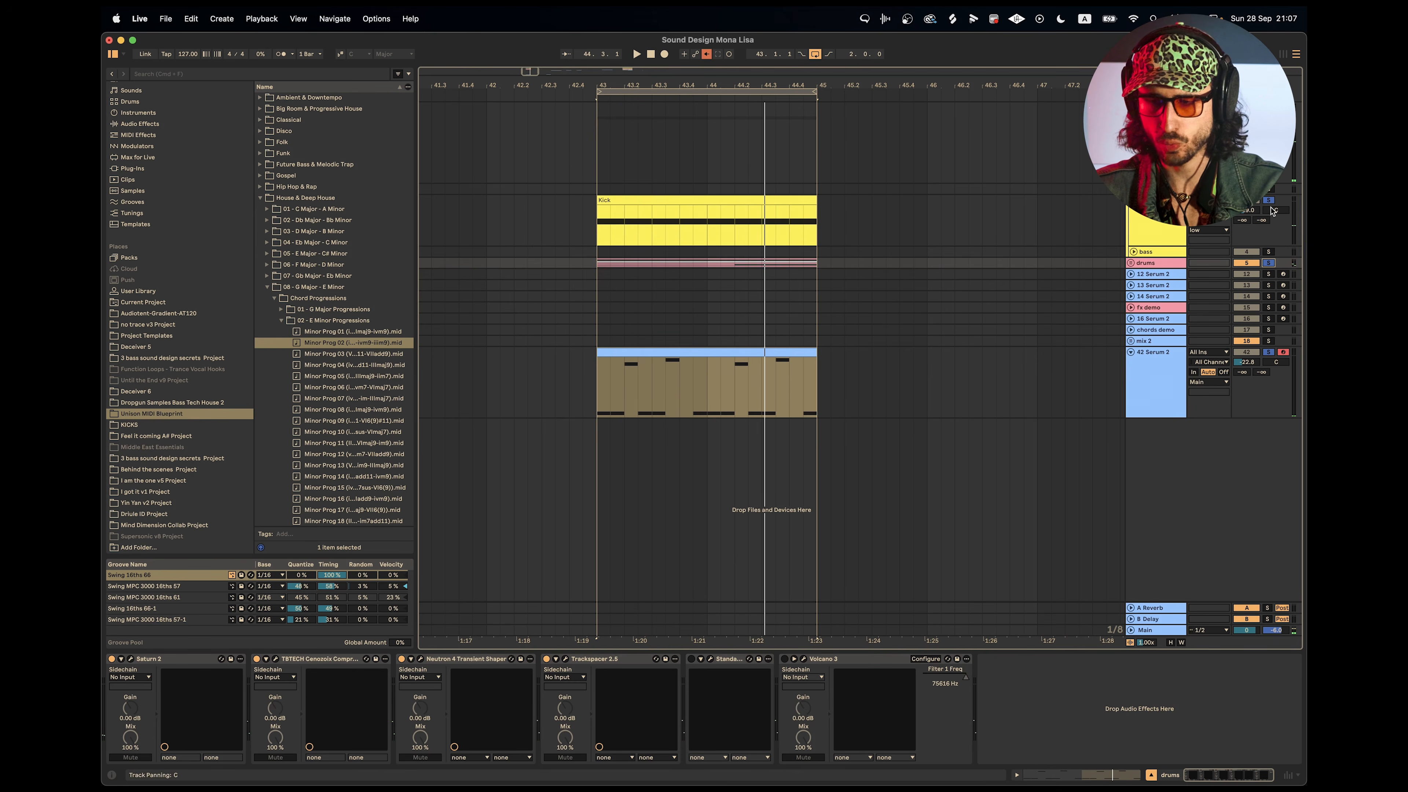
{"action": "left_click", "coordinate": [1270, 264], "text": "super"}
{"action": "left_click", "coordinate": [601, 383]}
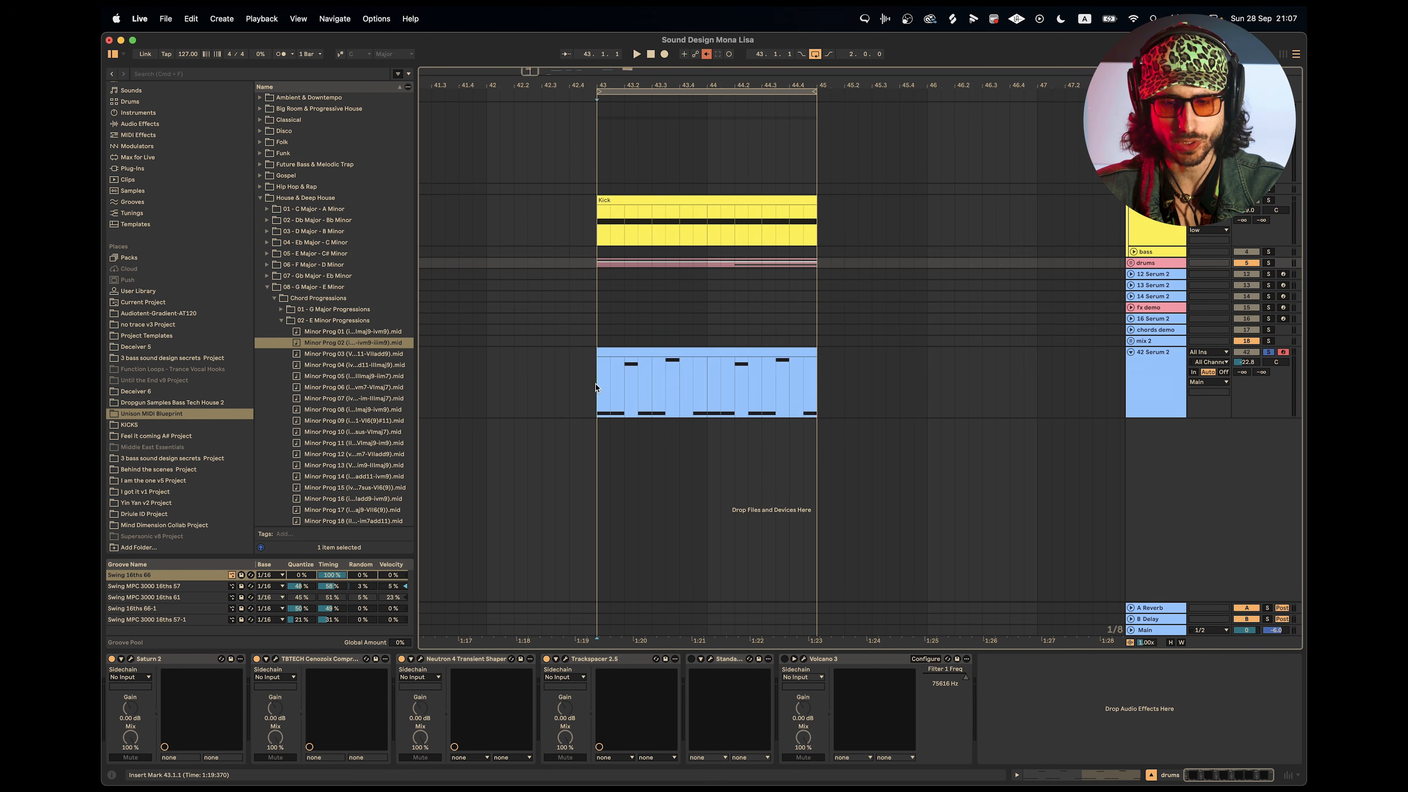
{"action": "left_click", "coordinate": [1269, 201], "text": "super"}
{"action": "key", "text": "space"}
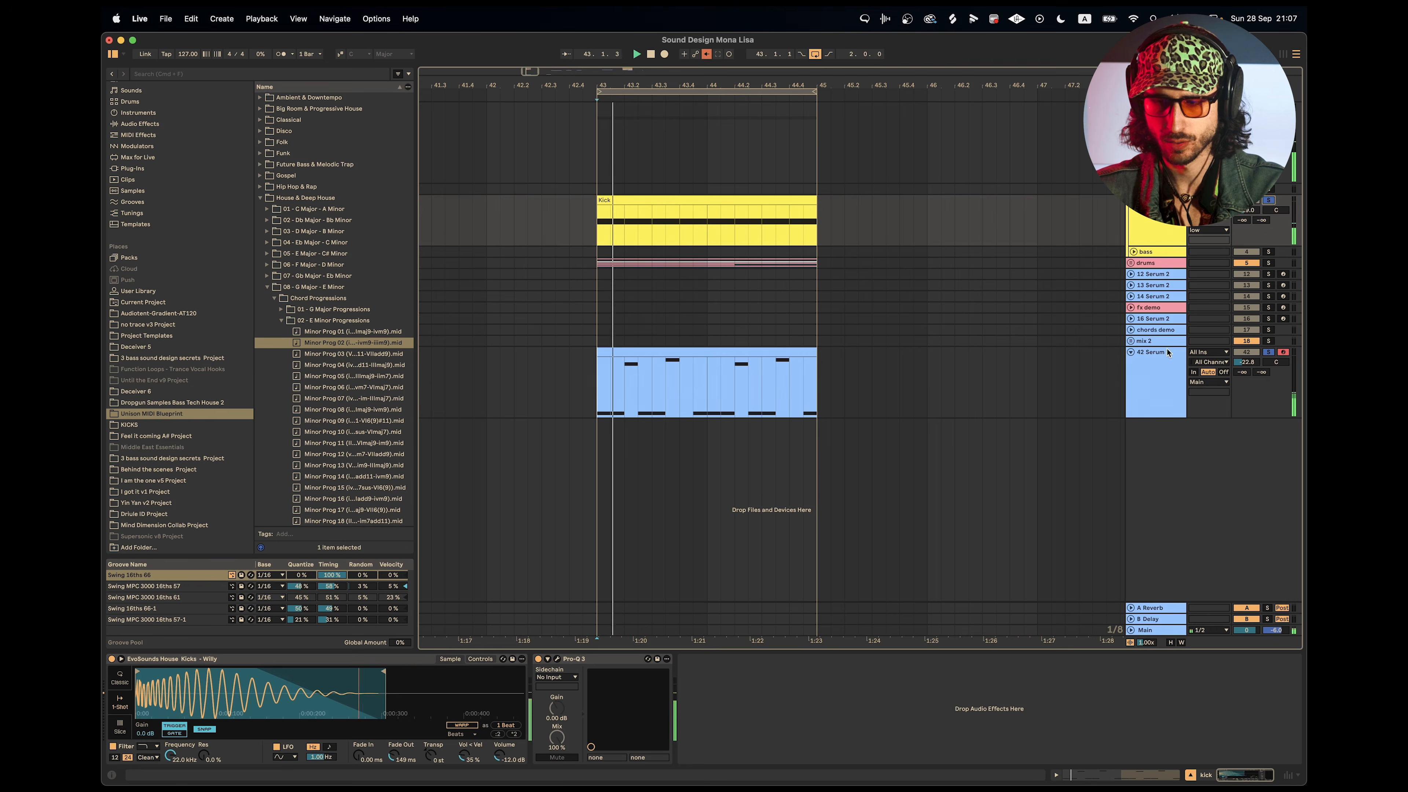
Open Serum 2 on track 42 and shape Envelope 1 with a 502 ms decay and a -7.8 dB sustain.
{"action": "double_click", "coordinate": [1164, 376]}
{"action": "left_click", "coordinate": [130, 659]}
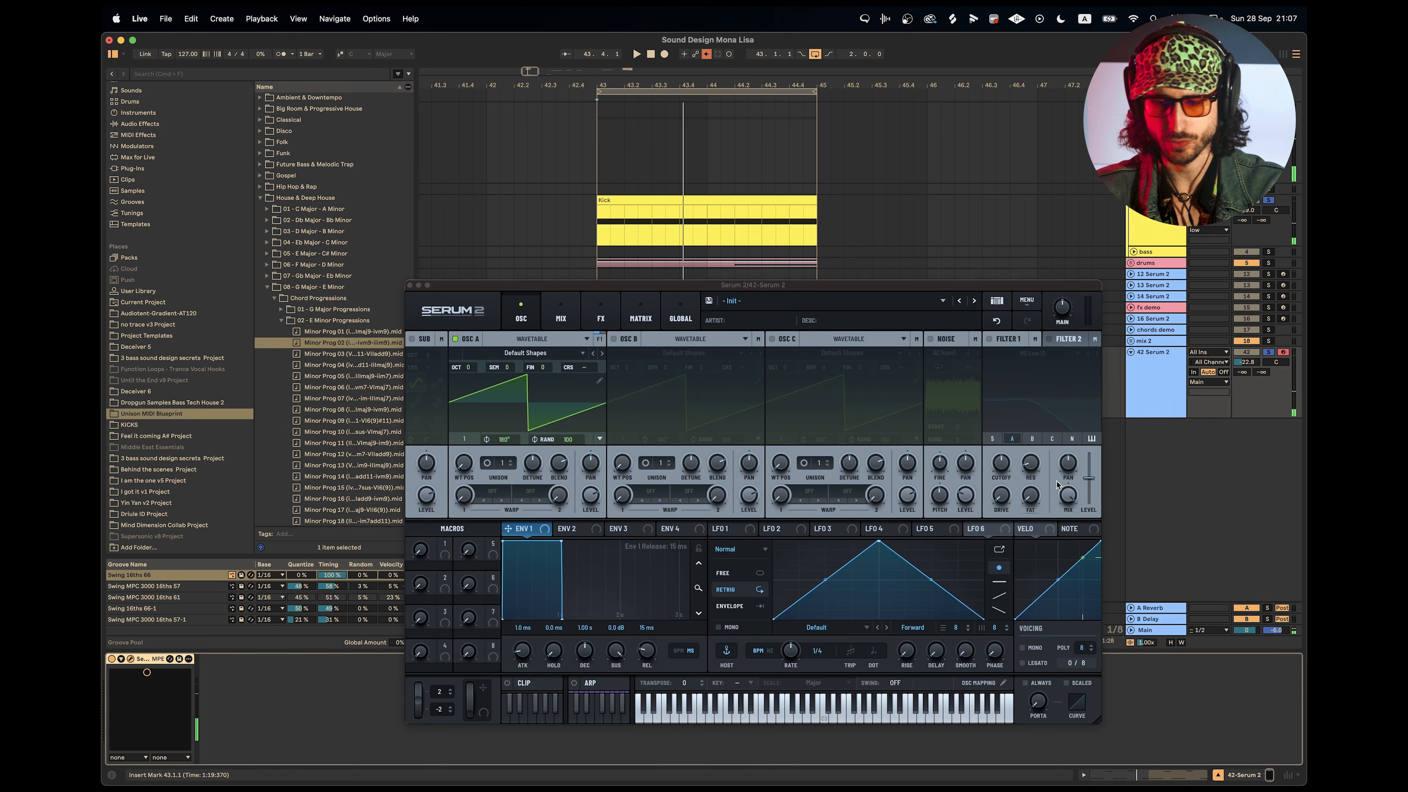
{"action": "left_click_drag", "start_coordinate": [616, 651], "coordinate": [610, 683]}
Switch the Serum 2 voicing to mono and lower oscillator A's octave to -2.
{"action": "left_click", "coordinate": [1023, 649]}
{"action": "scroll", "coordinate": [588, 660], "scroll_direction": "down", "scroll_amount": 5}
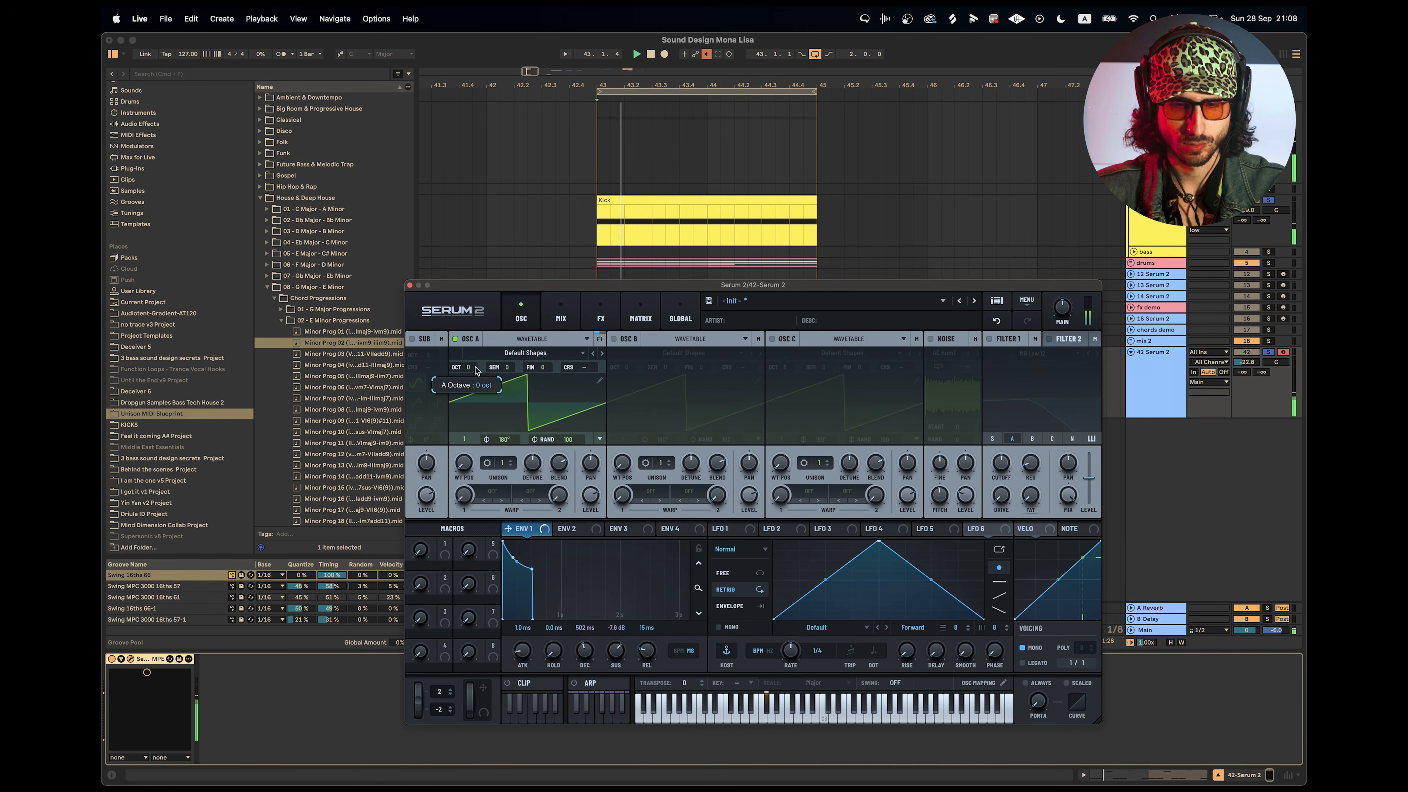
{"action": "left_click_drag", "start_coordinate": [479, 392], "coordinate": [482, 401]}
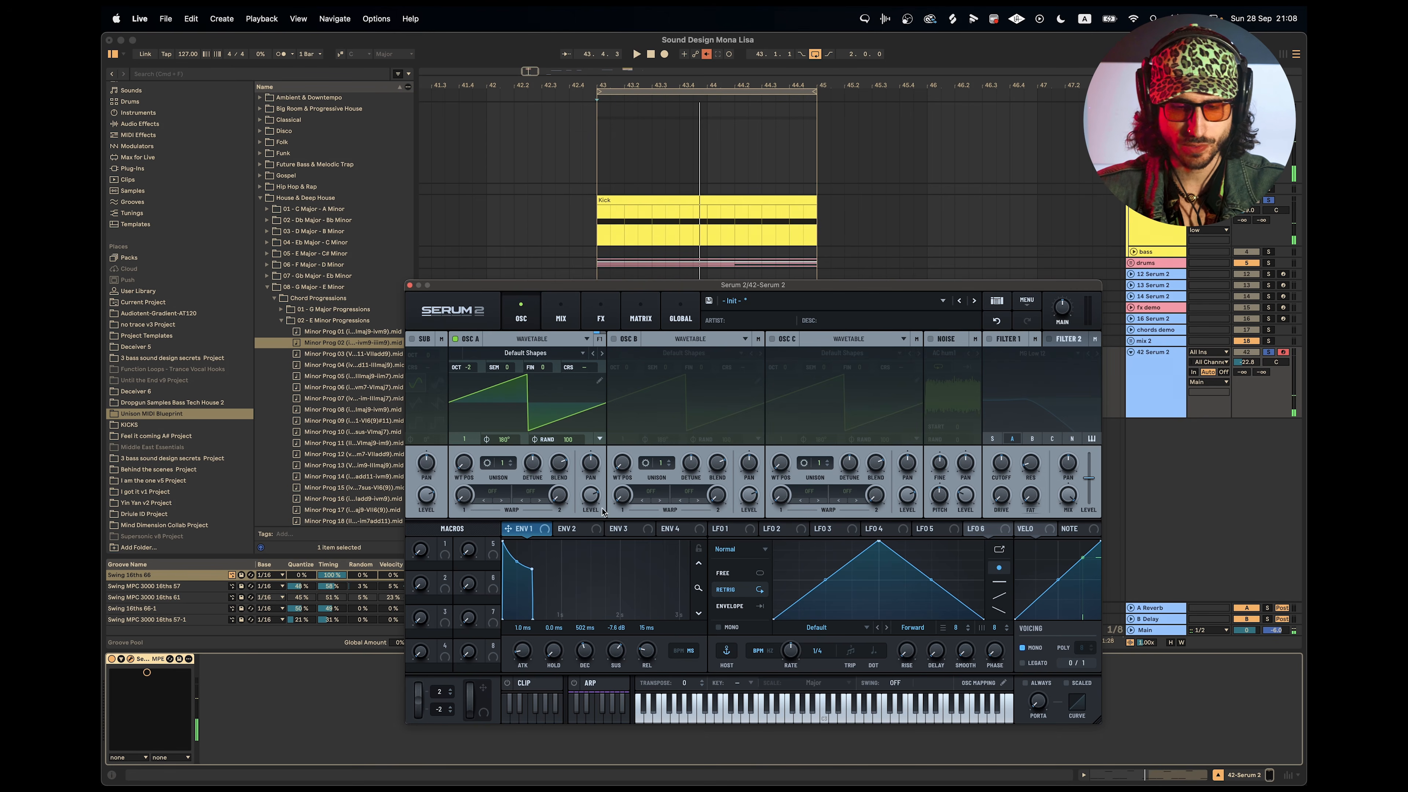
Enable Filter 1 in Serum 2 and play the loop through it.
{"action": "left_click", "coordinate": [991, 340]}
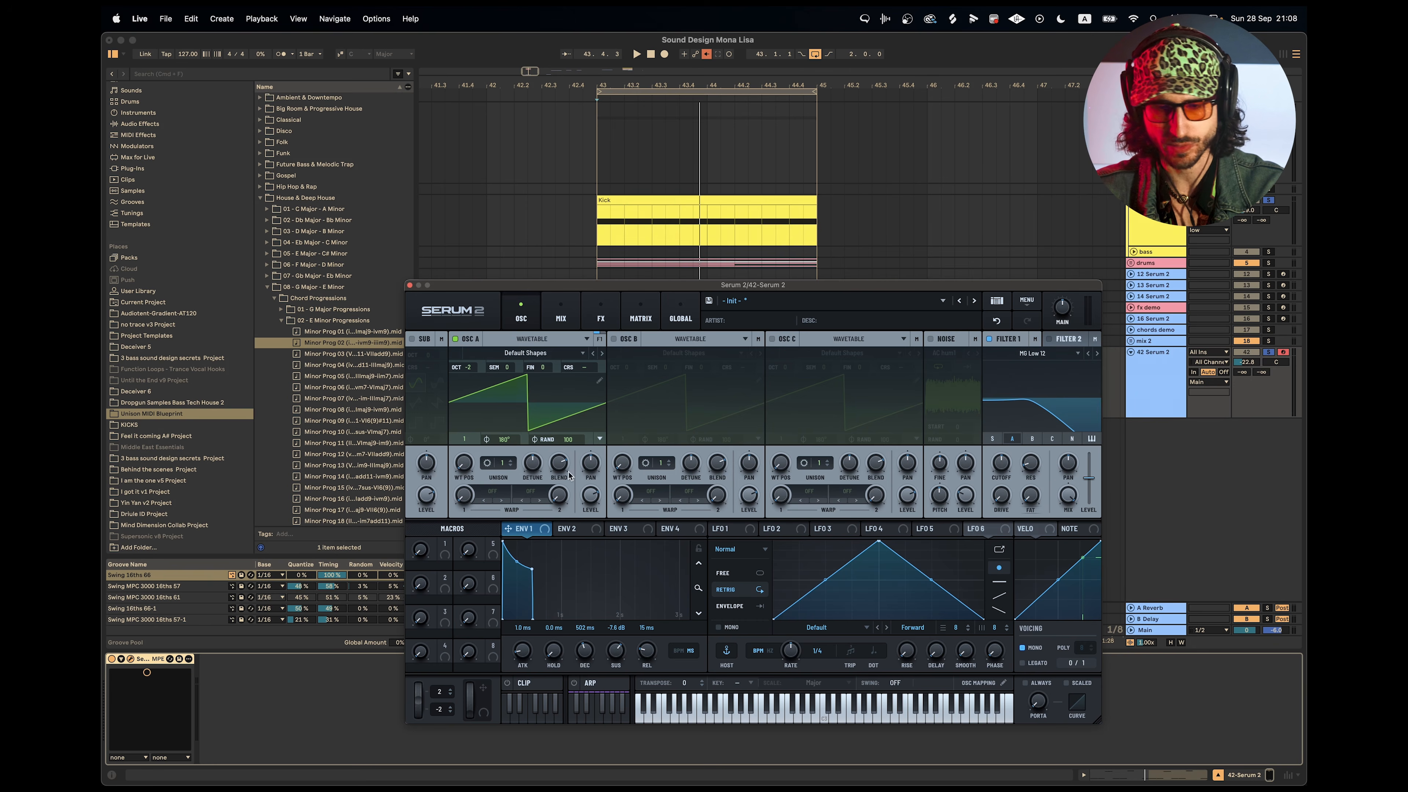
{"action": "key", "text": "space"}
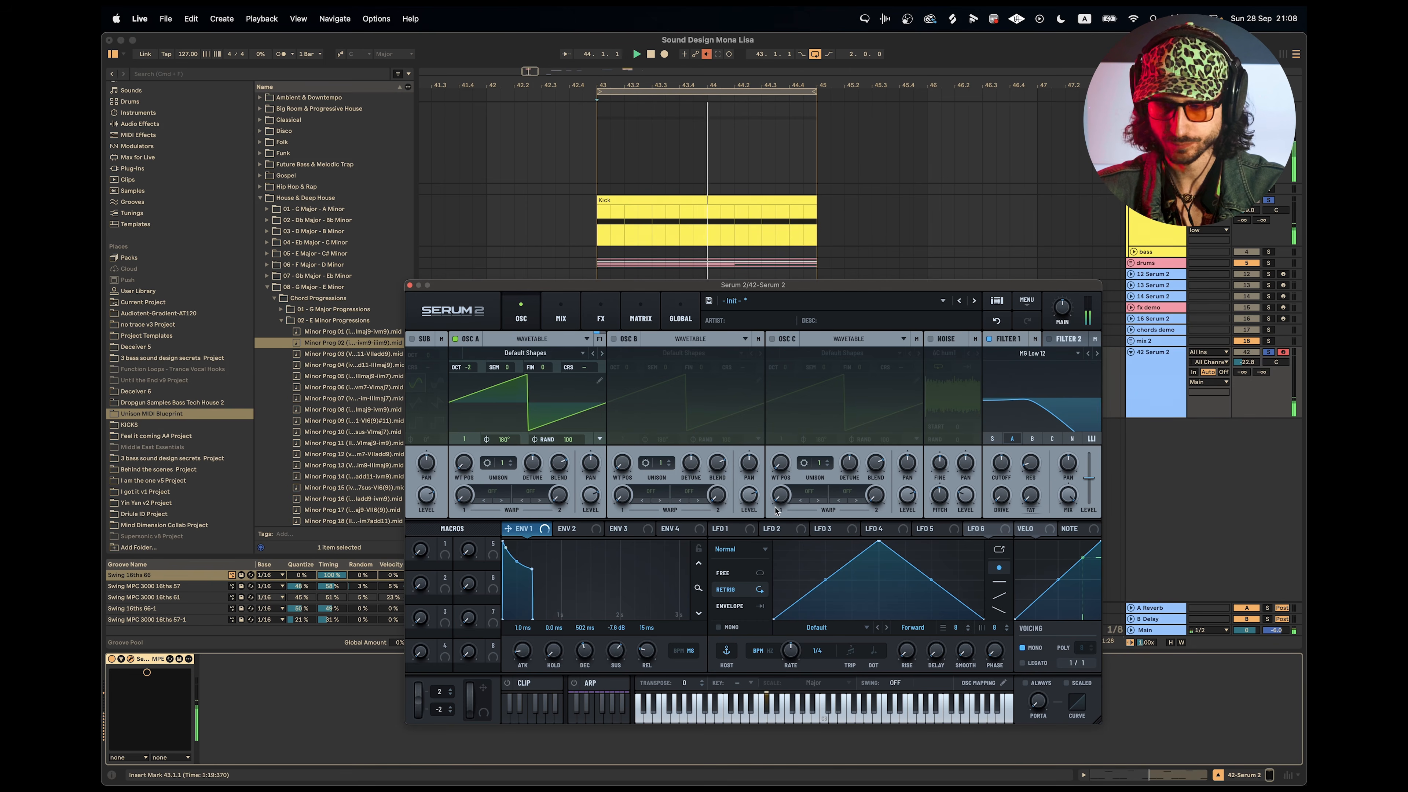
Add LFOTool from the Mixing collection after Serum 2 and shape its LFO into a rising volume-ducking curve.
{"action": "scroll", "coordinate": [178, 246], "scroll_direction": "up", "scroll_amount": 3}
{"action": "left_click", "coordinate": [134, 143]}
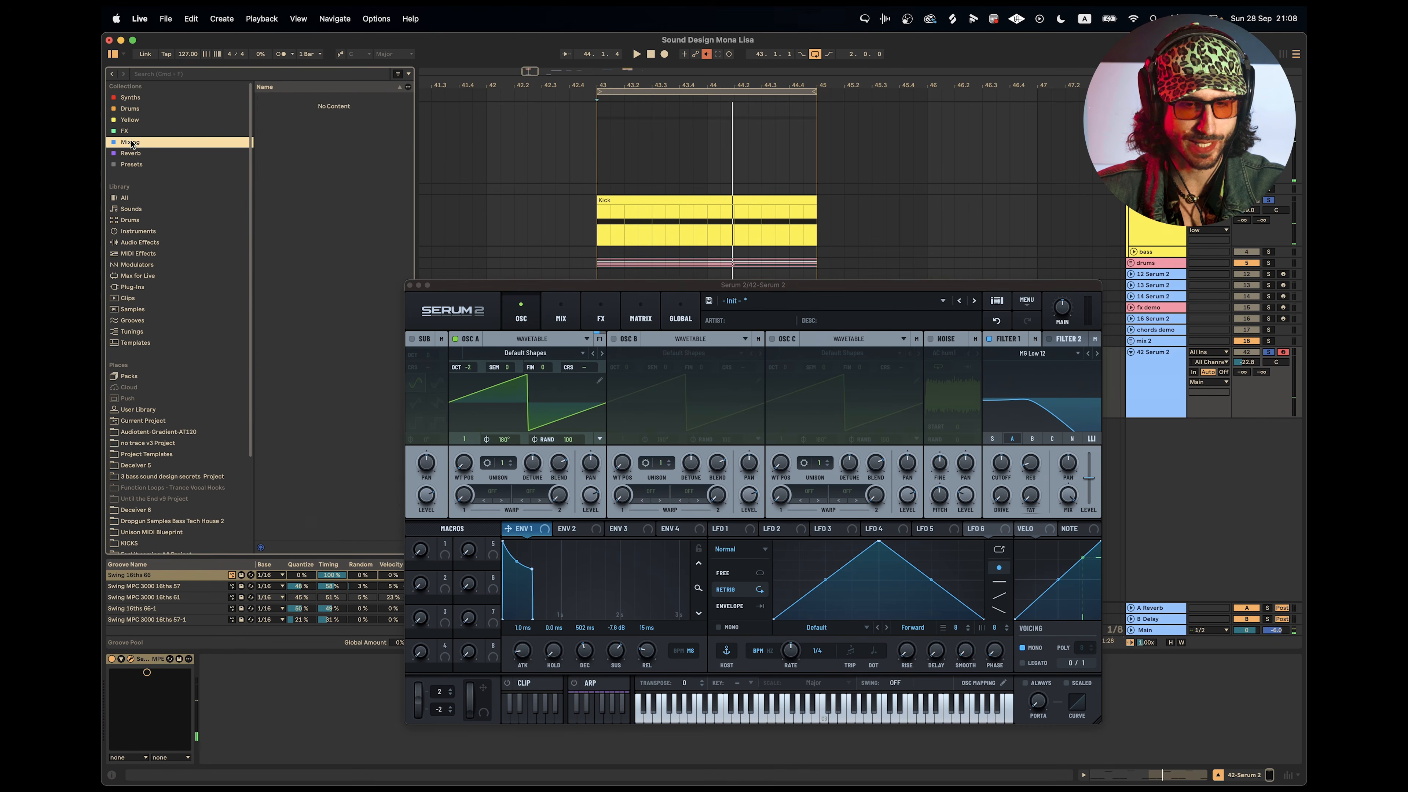
{"action": "left_click_drag", "start_coordinate": [288, 253], "coordinate": [231, 666]}
{"action": "left_click_drag", "start_coordinate": [495, 406], "coordinate": [551, 449]}
{"action": "left_click", "coordinate": [413, 292]}
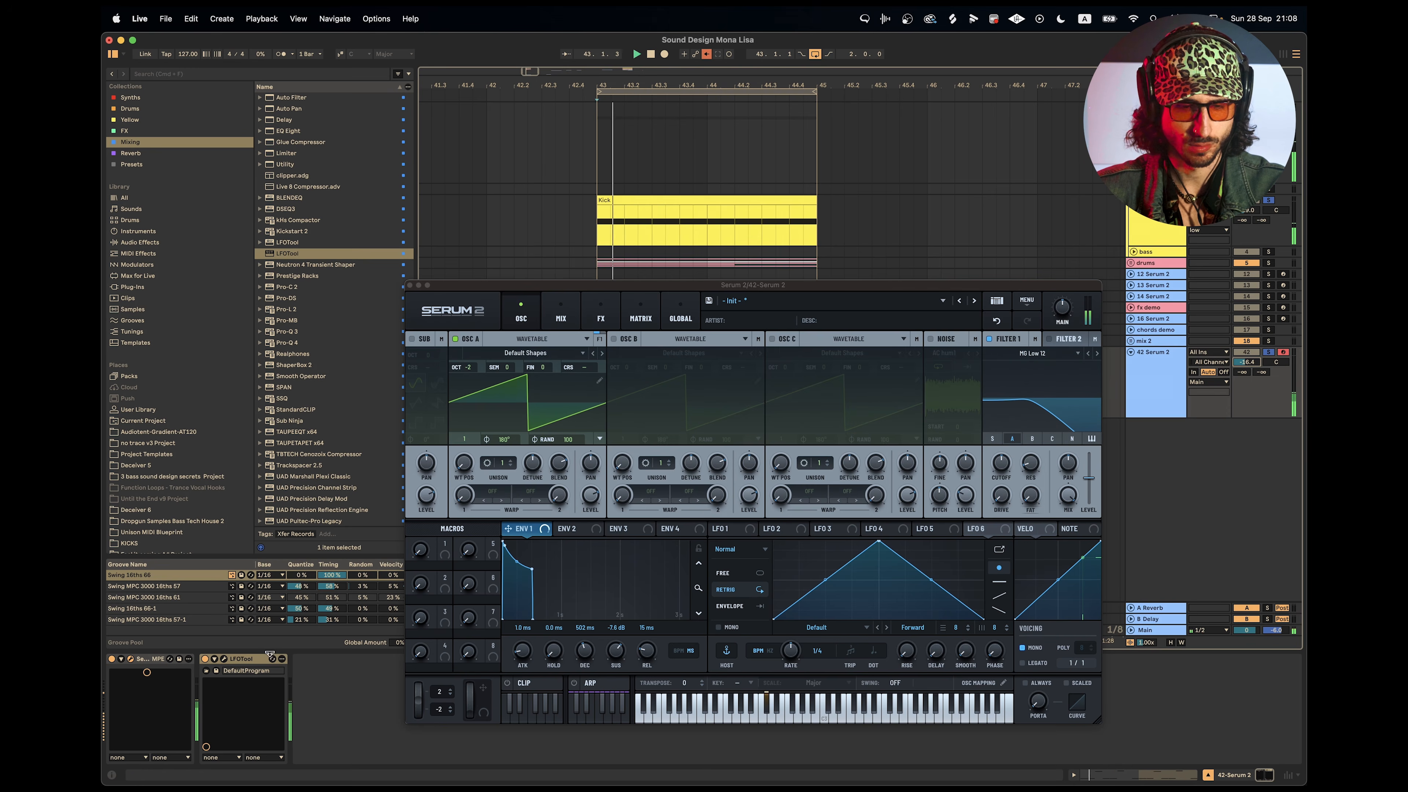
Compare the bass with LFOTool's frequency split off and on again, and close the LFOTool window.
{"action": "left_click", "coordinate": [224, 659]}
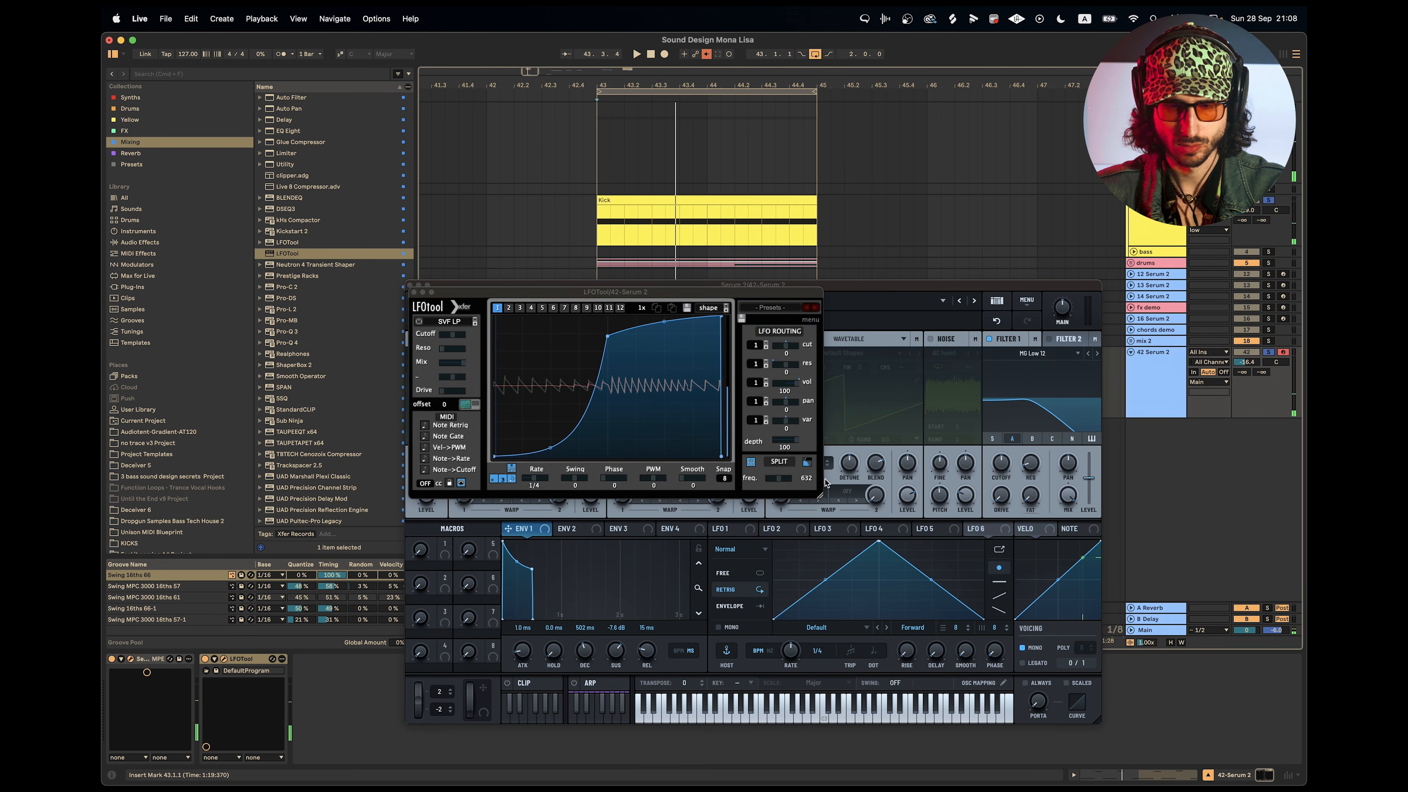
{"action": "left_click", "coordinate": [751, 463]}
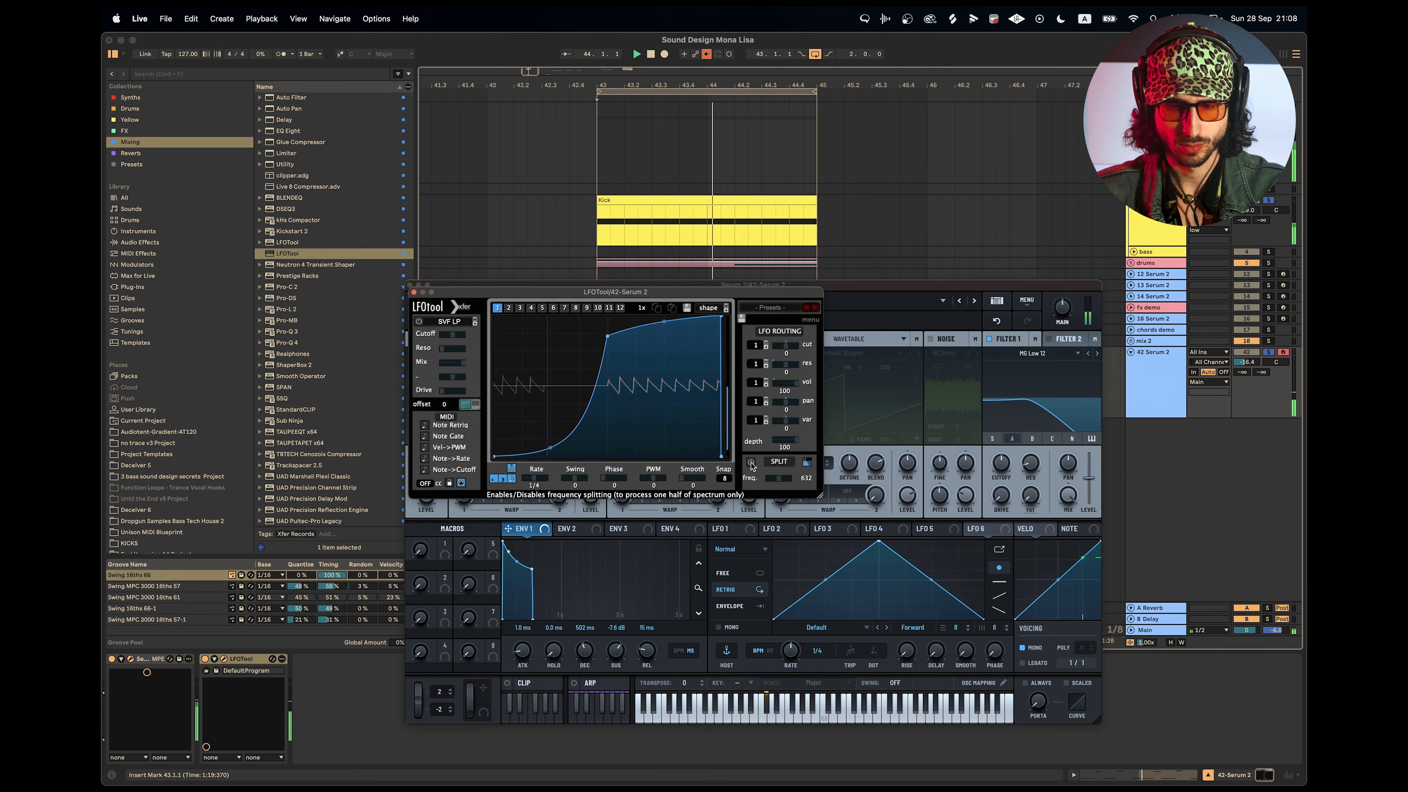
{"action": "left_click", "coordinate": [751, 463]}
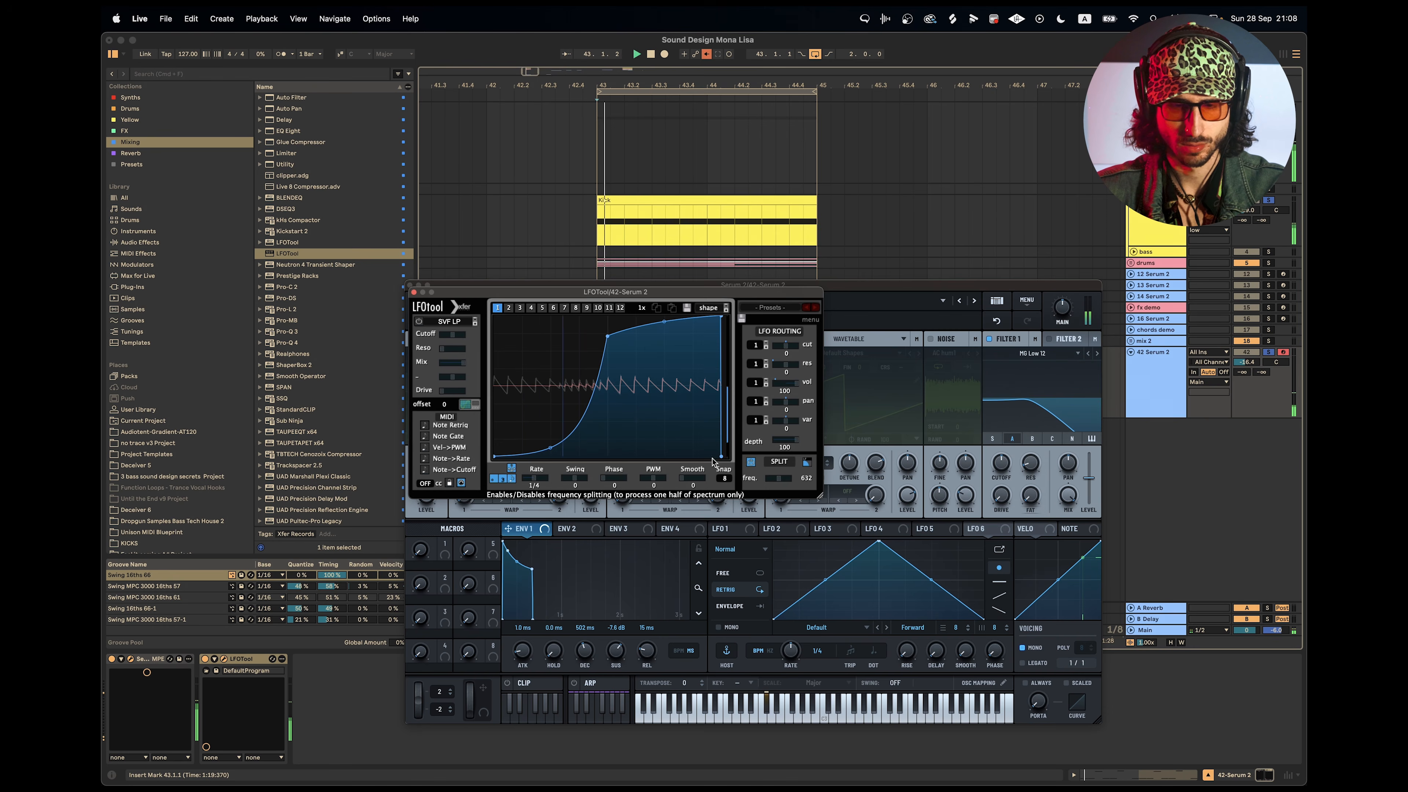
{"action": "left_click", "coordinate": [413, 292]}
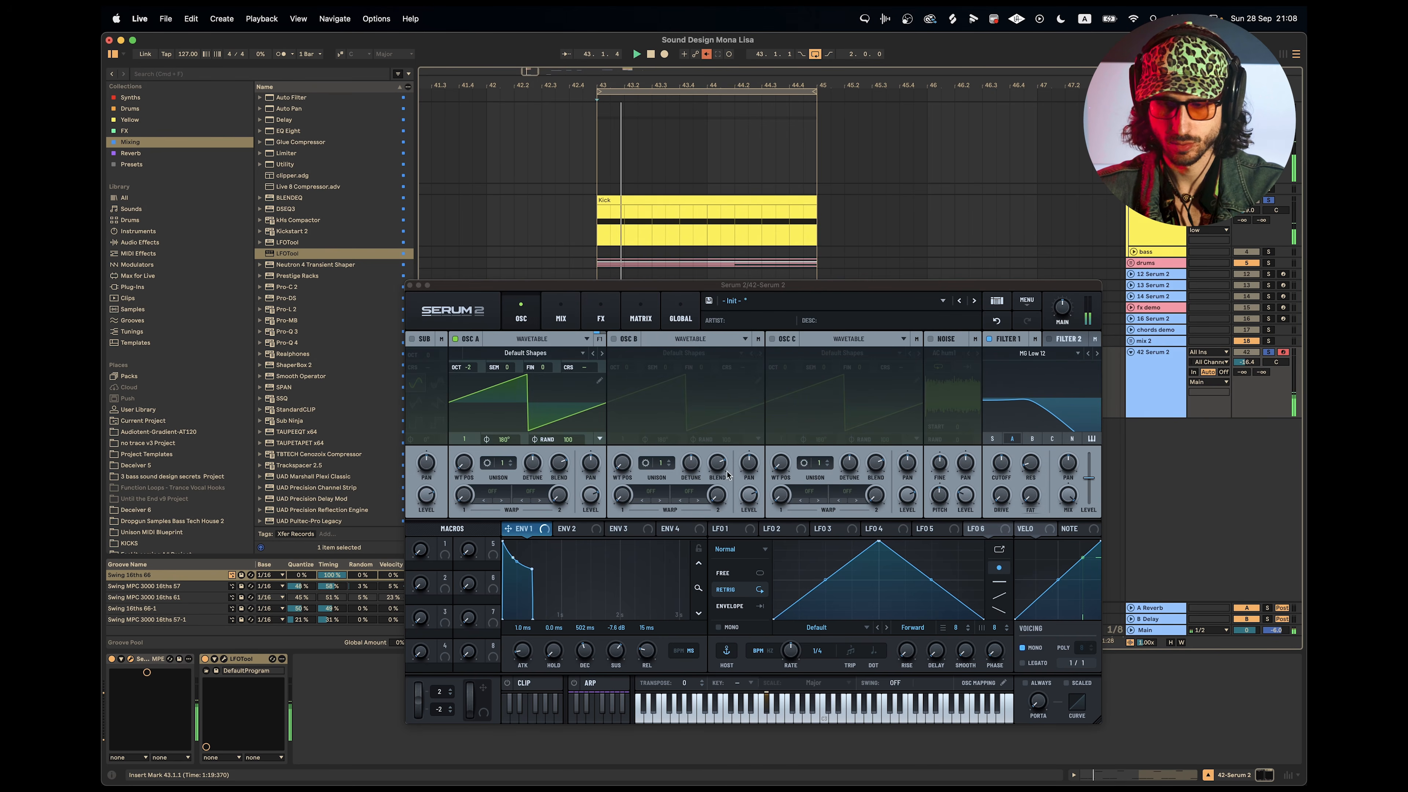
Change Filter 1's type to MG Low 18 and lower its cutoff.
{"action": "left_click", "coordinate": [1097, 353]}
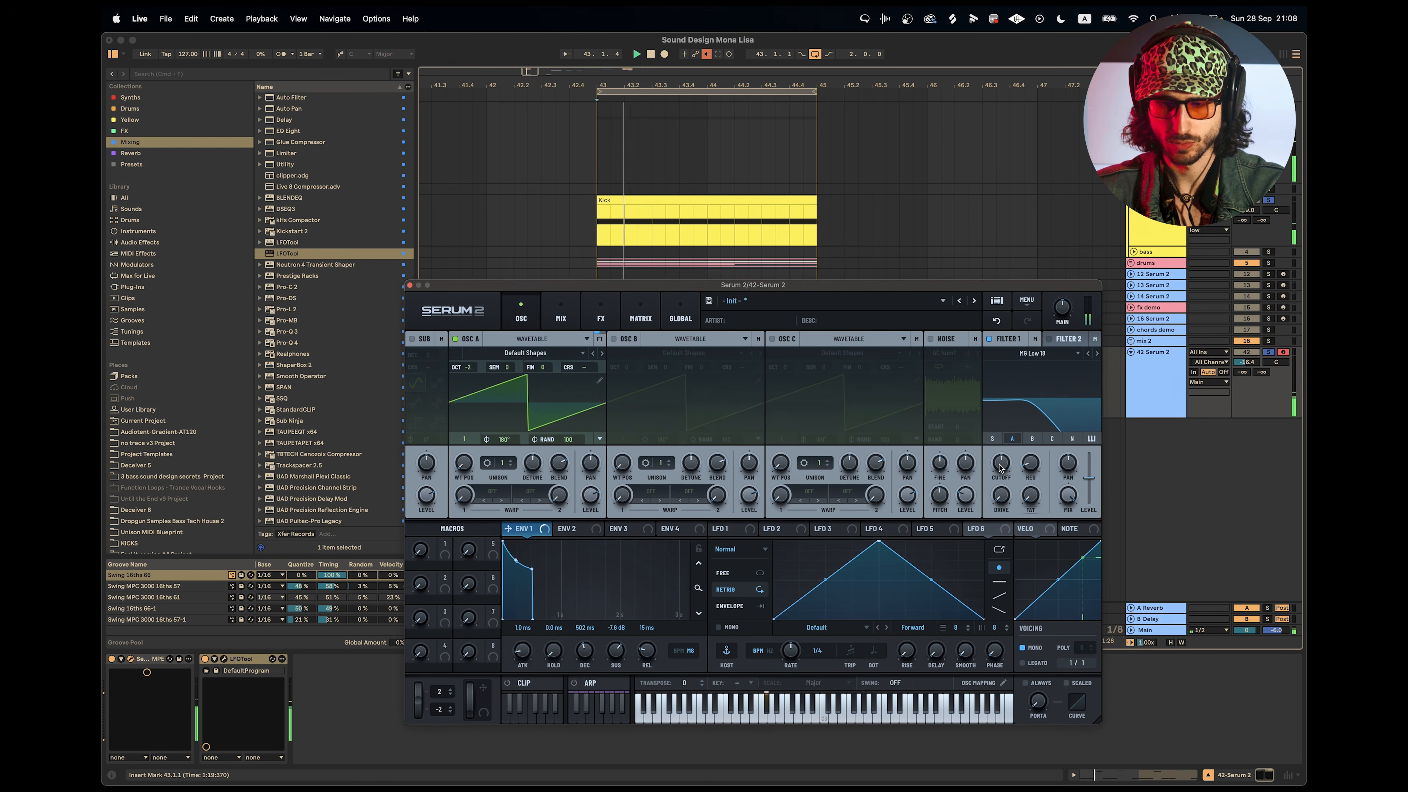
{"action": "mouse_move", "coordinate": [1000, 473]}
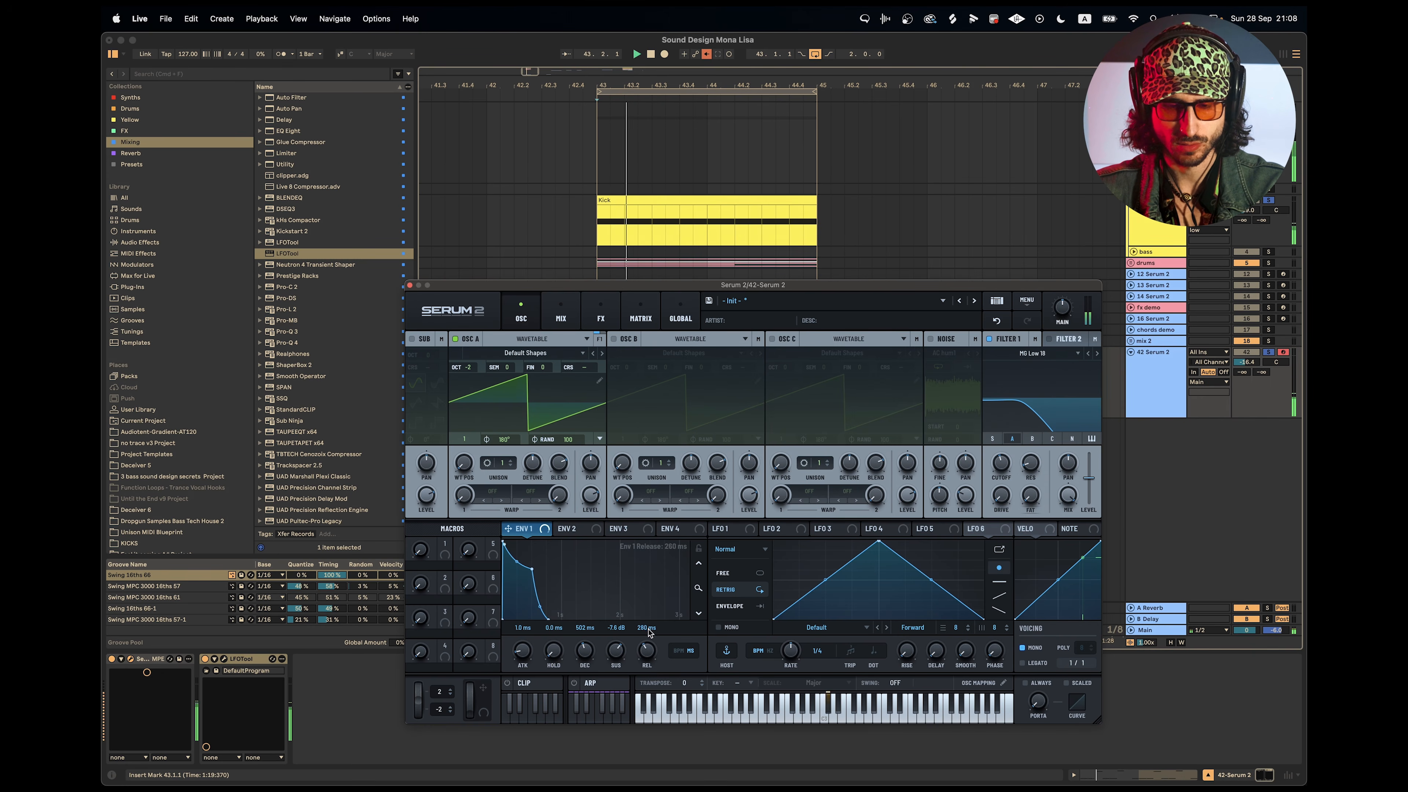
Set Envelope 1's release to 257 ms and adjust the 42 Serum 2 track's volume.
{"action": "left_click_drag", "start_coordinate": [545, 615], "coordinate": [548, 610]}
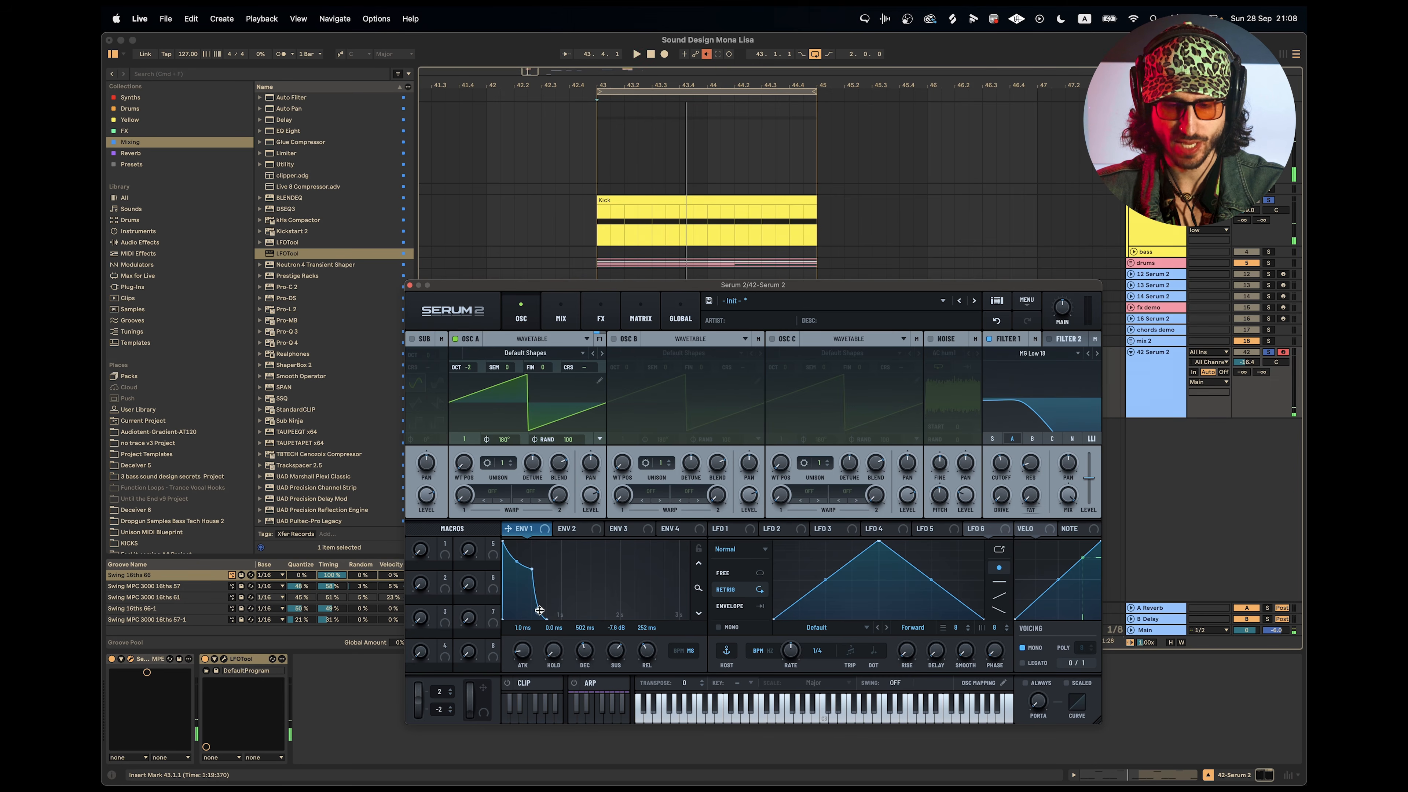
{"action": "left_click_drag", "start_coordinate": [698, 589], "coordinate": [698, 608]}
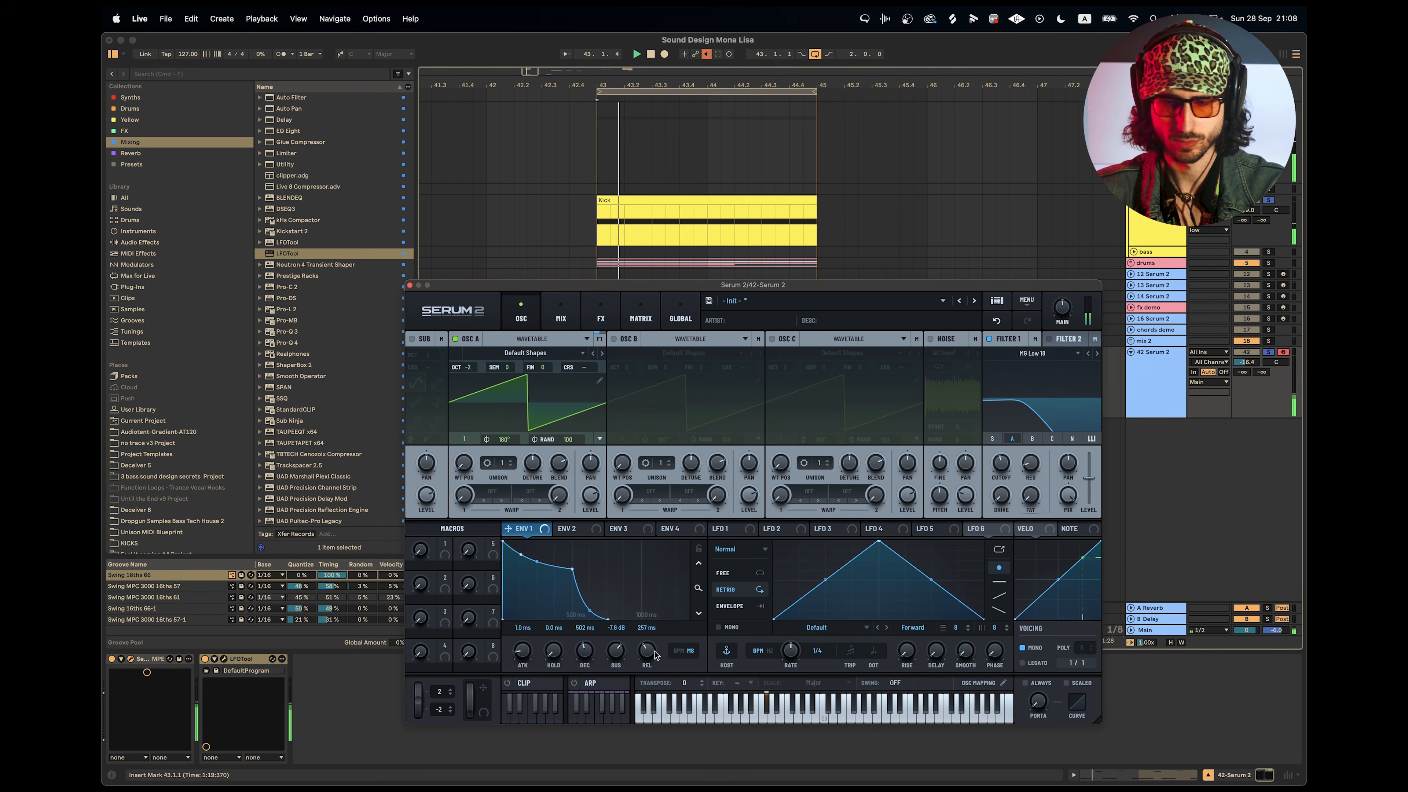
{"action": "left_click_drag", "start_coordinate": [1247, 363], "coordinate": [1247, 361]}
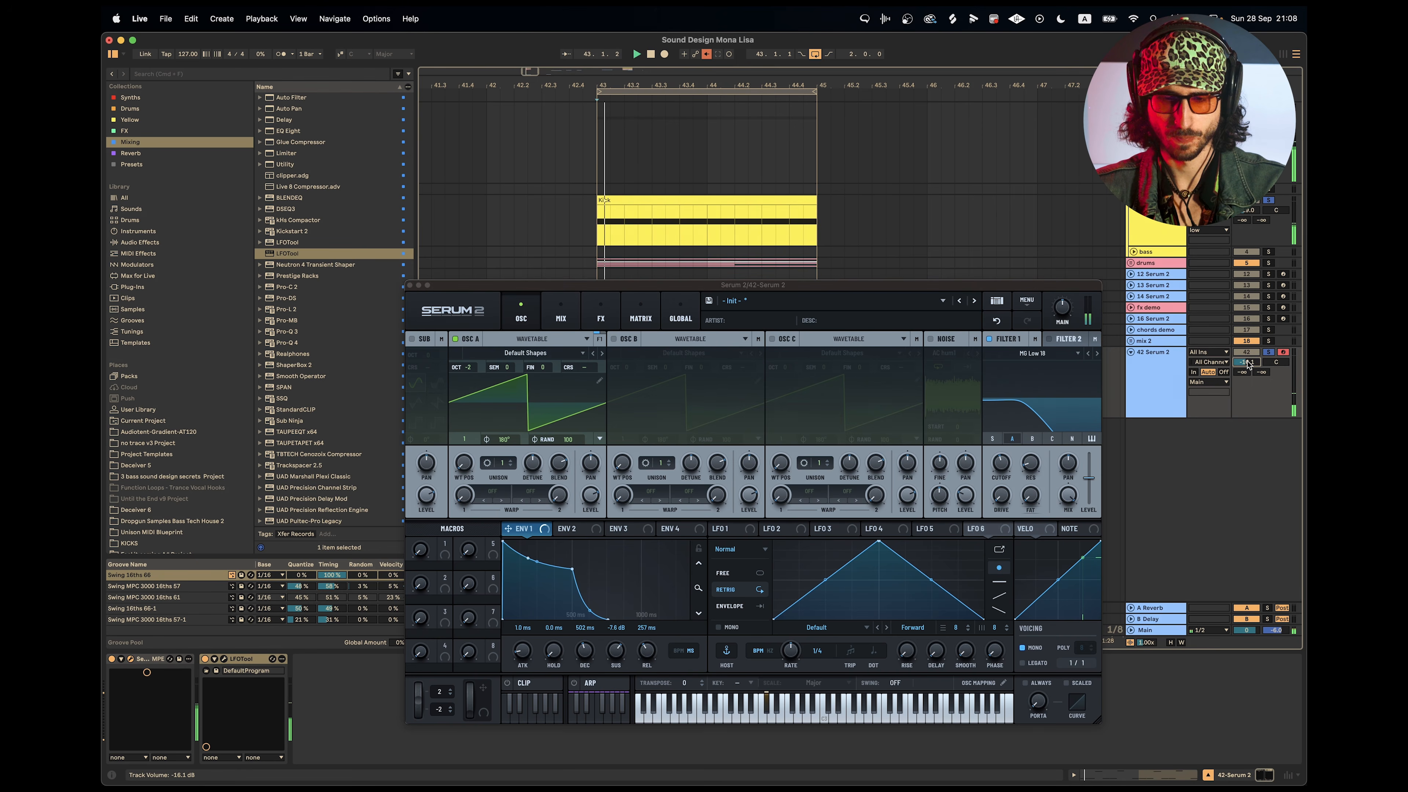
Shape Envelope 2 with a decay of about 500 ms and no sustain, and assign it to Filter 1's cutoff.
{"action": "left_click", "coordinate": [574, 530]}
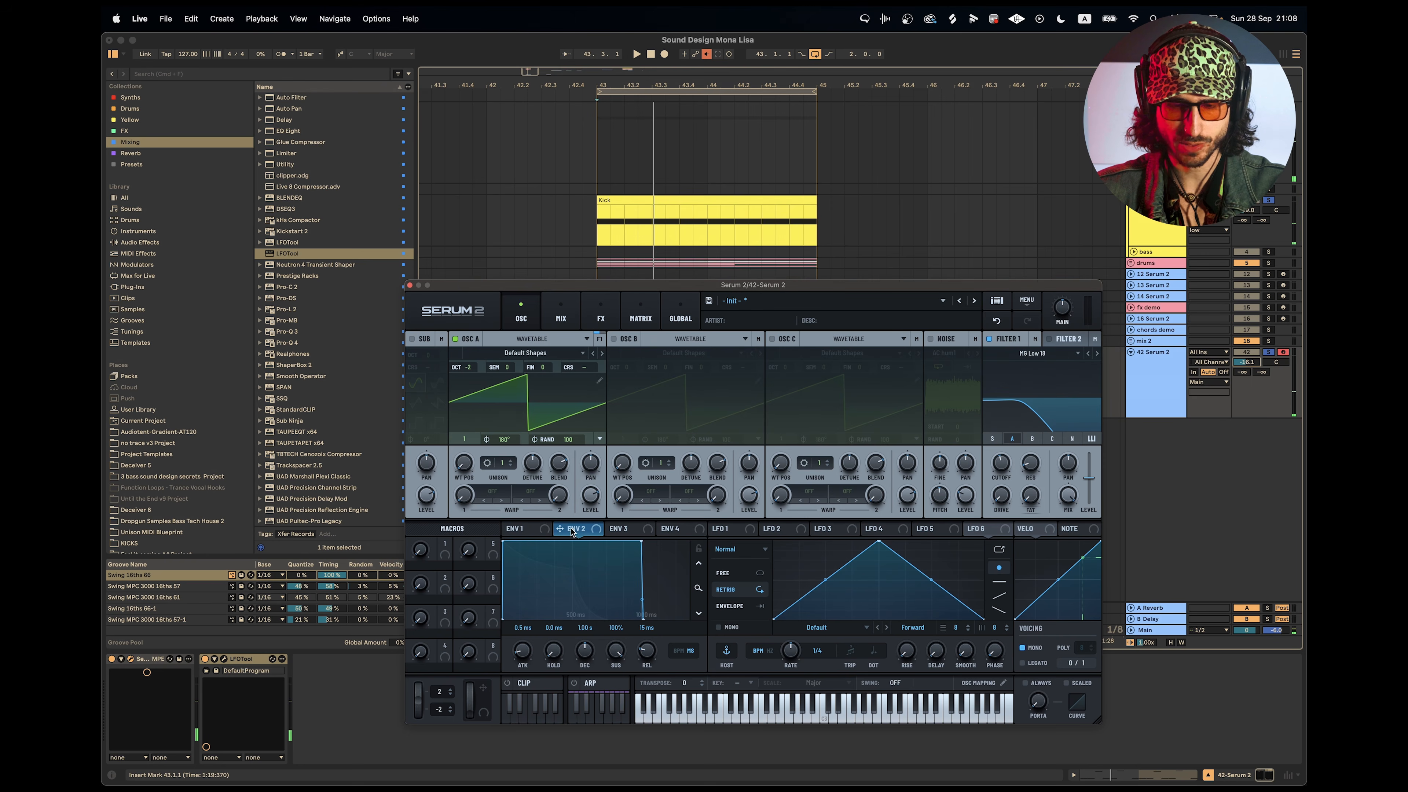
{"action": "left_click_drag", "start_coordinate": [639, 543], "coordinate": [576, 619]}
{"action": "left_click_drag", "start_coordinate": [559, 528], "coordinate": [1001, 466]}
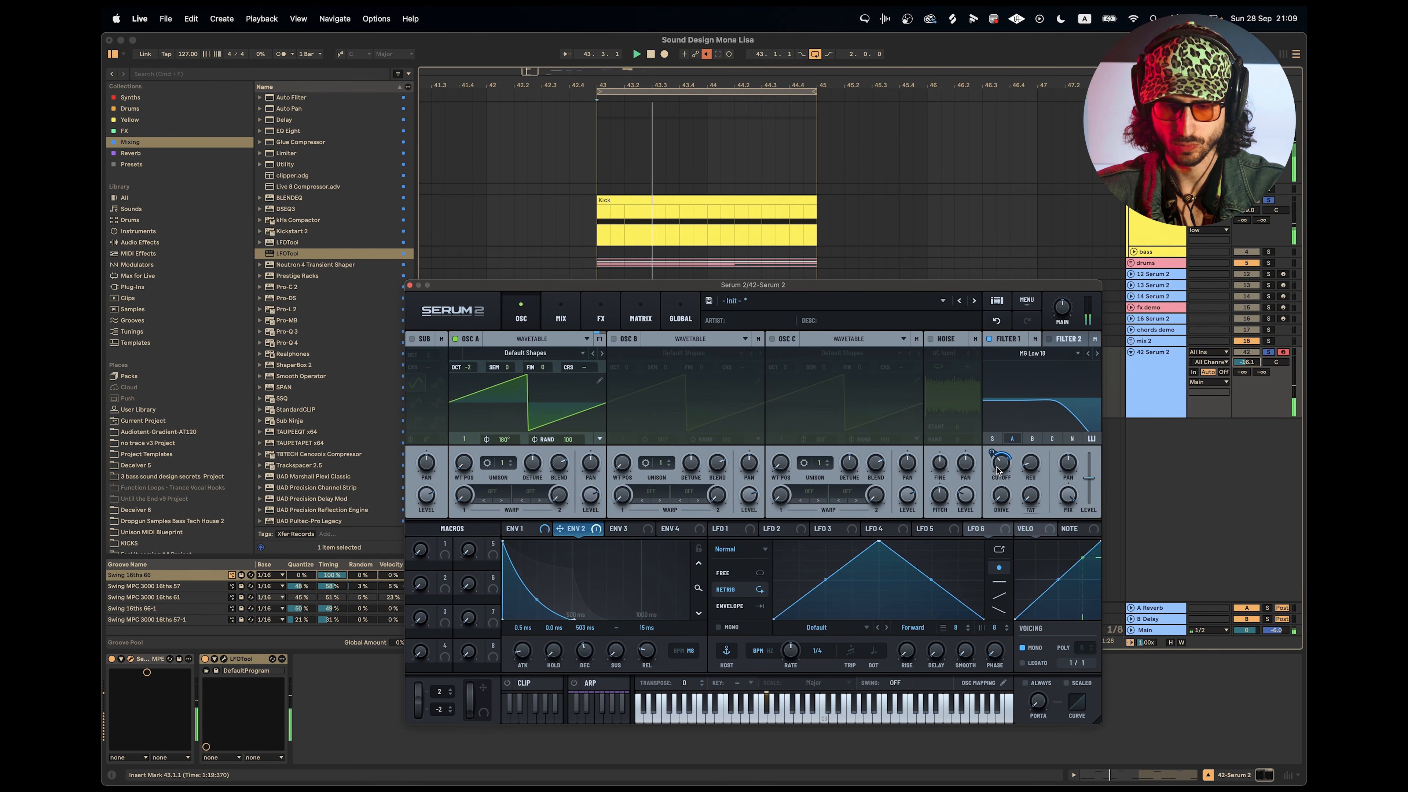
Shorten Envelope 2's decay to 415 ms and raise the 42 Serum 2 track's volume.
{"action": "left_click", "coordinate": [535, 533]}
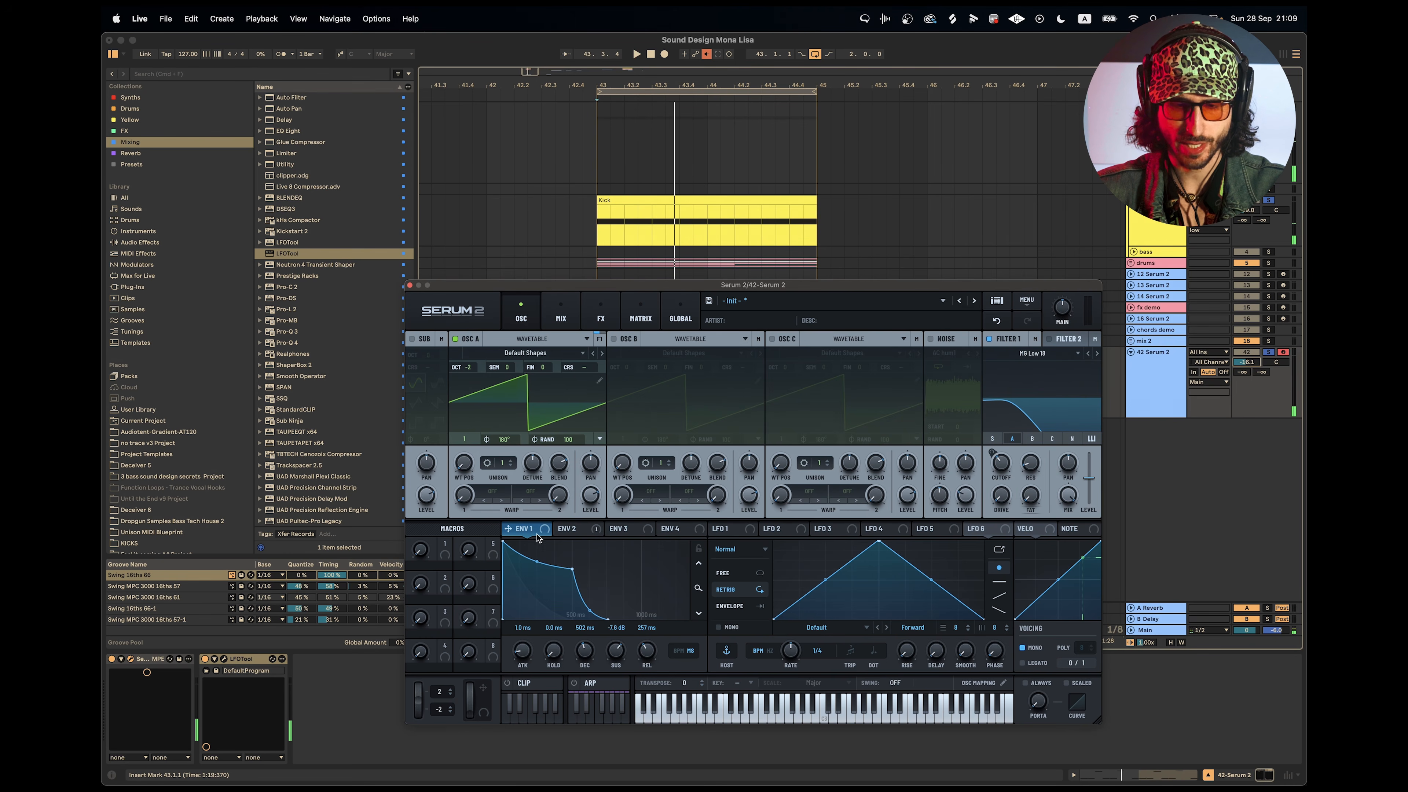
{"action": "left_click", "coordinate": [569, 534]}
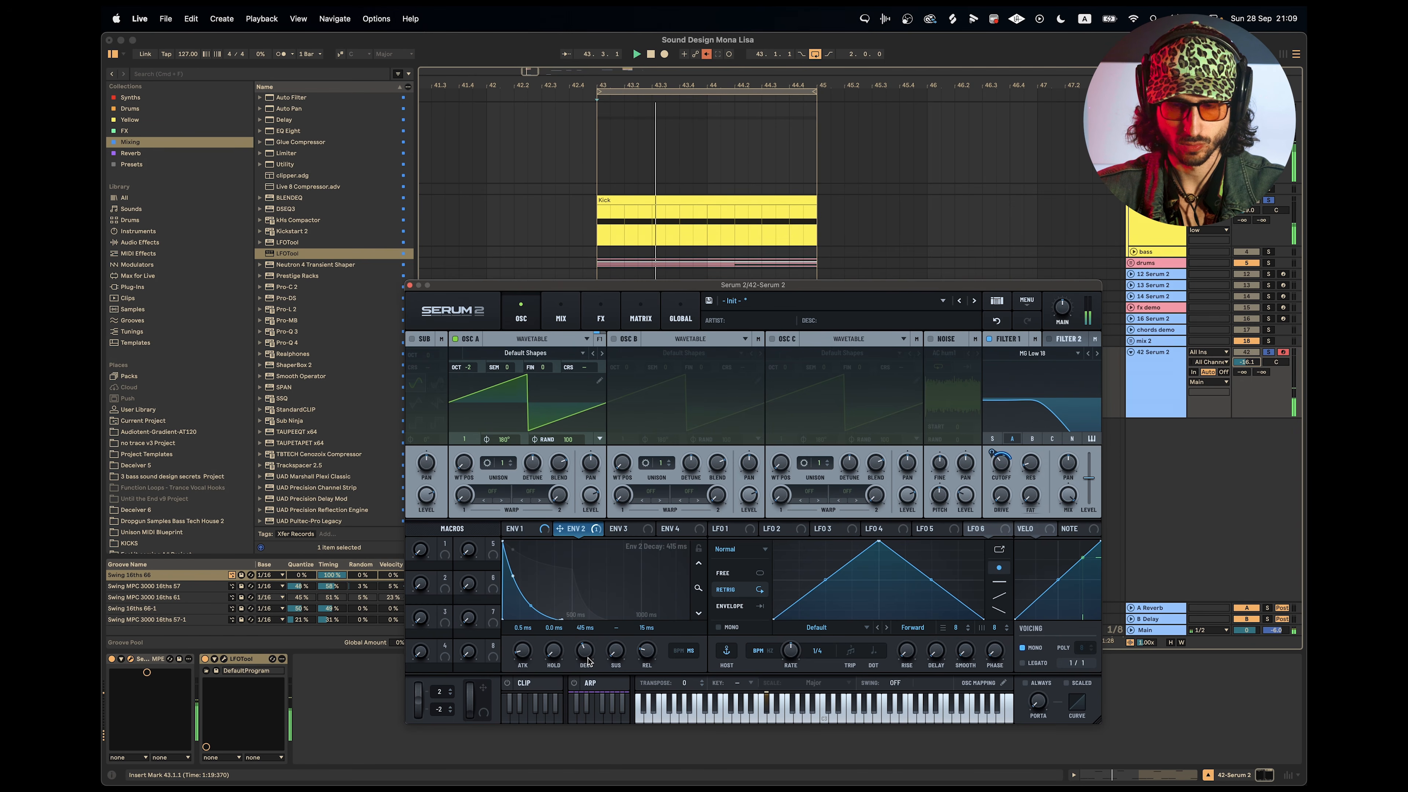
{"action": "left_click_drag", "start_coordinate": [588, 661], "coordinate": [588, 659]}
{"action": "key", "text": "space"}
{"action": "left_click_drag", "start_coordinate": [1247, 362], "coordinate": [1246, 358]}
{"action": "key", "text": "space"}
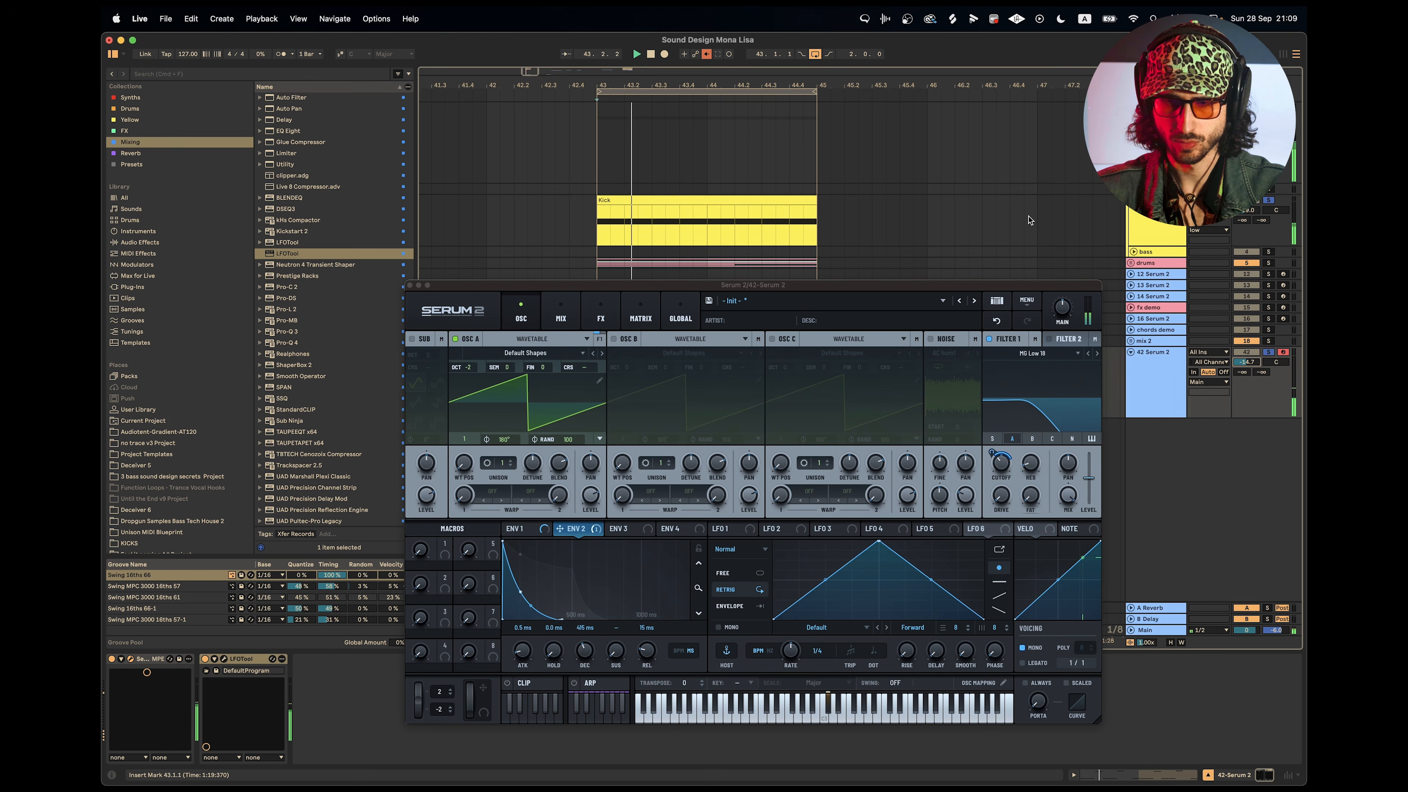
Move the four-bar Kick clip on the upper kick track to bar 43, swap the kick solo to that track and play the loop.
{"action": "scroll", "coordinate": [1028, 221], "scroll_direction": "down", "scroll_amount": 10}
{"action": "scroll", "coordinate": [1030, 221], "scroll_direction": "down", "scroll_amount": 6}
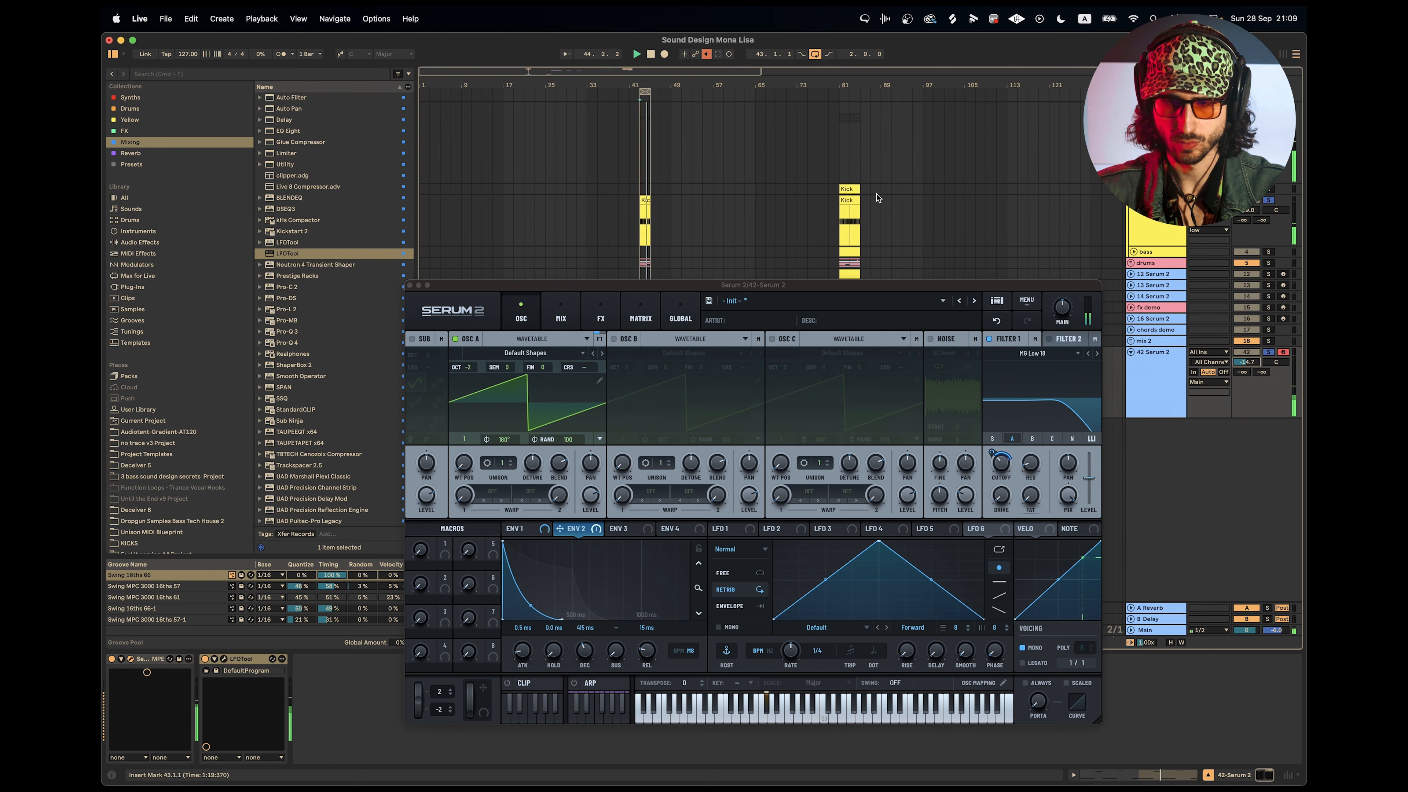
{"action": "key", "text": "space"}
{"action": "left_click_drag", "start_coordinate": [849, 189], "coordinate": [650, 193]}
{"action": "scroll", "coordinate": [629, 193], "scroll_direction": "up", "scroll_amount": 8}
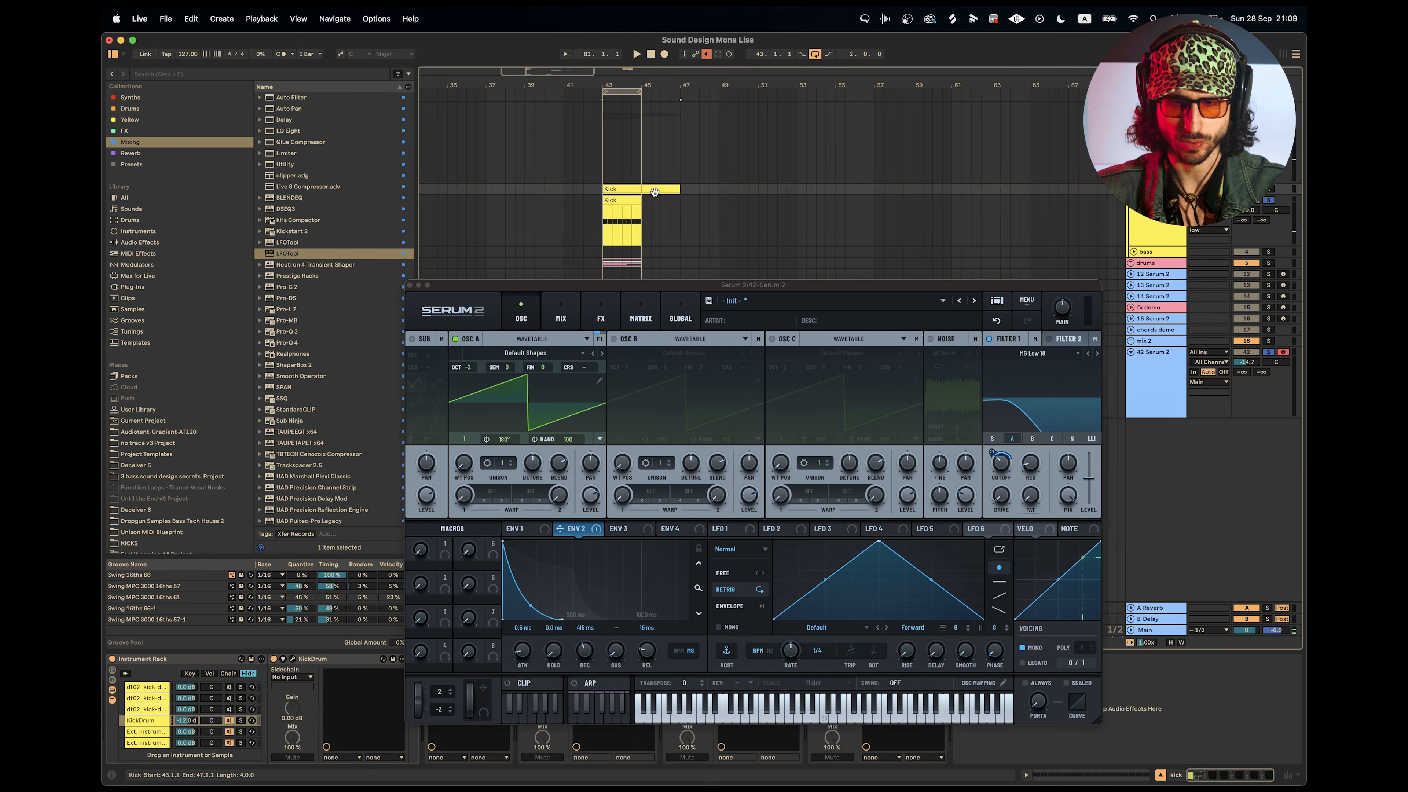
{"action": "left_click", "coordinate": [1272, 202]}
{"action": "key", "text": "space"}
{"action": "scroll", "coordinate": [811, 214], "scroll_direction": "up", "scroll_amount": 6}
{"action": "scroll", "coordinate": [812, 215], "scroll_direction": "left", "scroll_amount": 5}
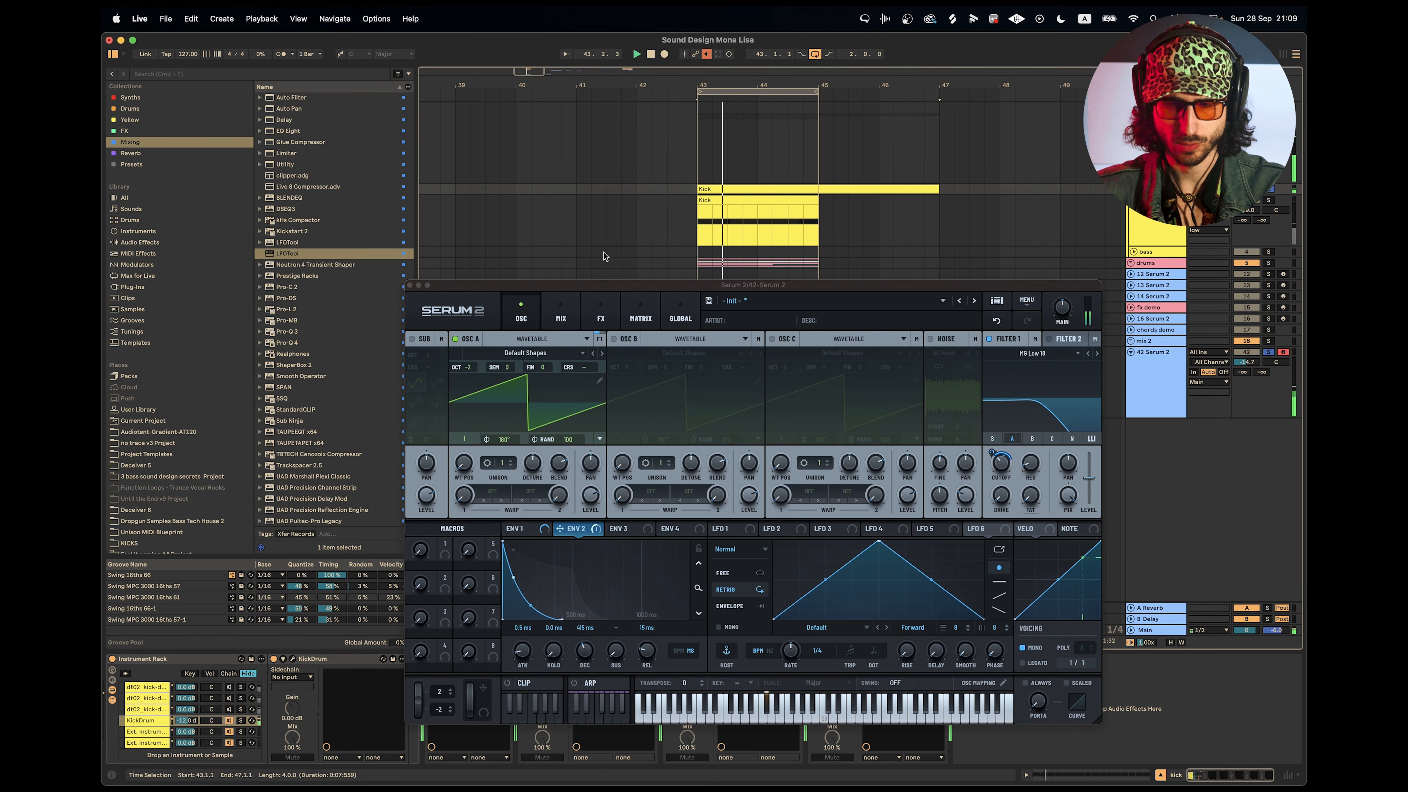
Move the Serum 2 window higher and set Envelope 2's decay to 278 ms, sustain to 2% and release to 220 ms.
{"action": "left_click_drag", "start_coordinate": [701, 285], "coordinate": [687, 247]}
{"action": "scroll", "coordinate": [686, 226], "scroll_direction": "left", "scroll_amount": 2}
{"action": "scroll", "coordinate": [686, 226], "scroll_direction": "up", "scroll_amount": 3}
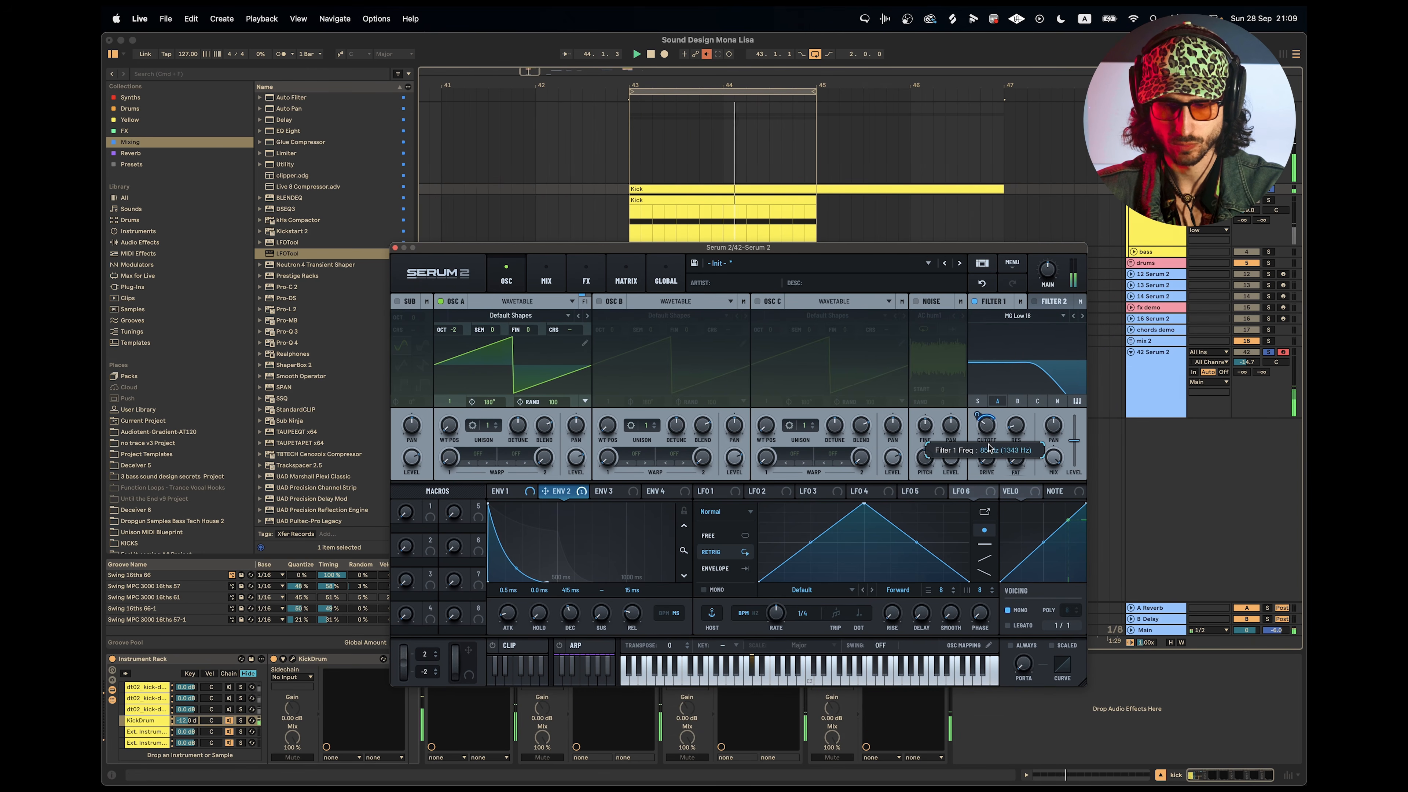
{"action": "key", "text": "space"}
{"action": "key", "text": "space"}
{"action": "key", "text": "space"}
{"action": "left_click_drag", "start_coordinate": [633, 612], "coordinate": [575, 613]}
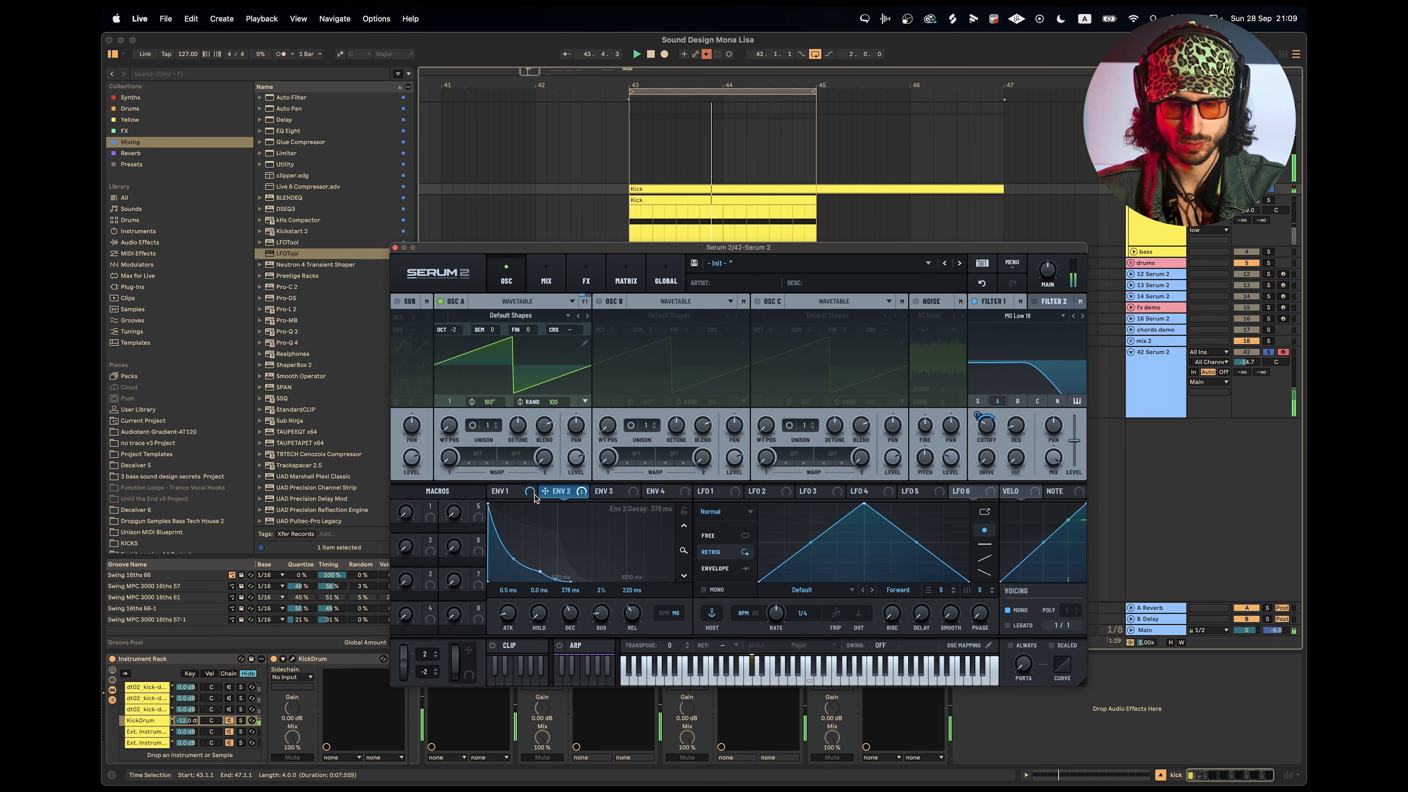
Set Envelope 1's release to 278 ms and stop playback.
{"action": "left_click", "coordinate": [508, 491]}
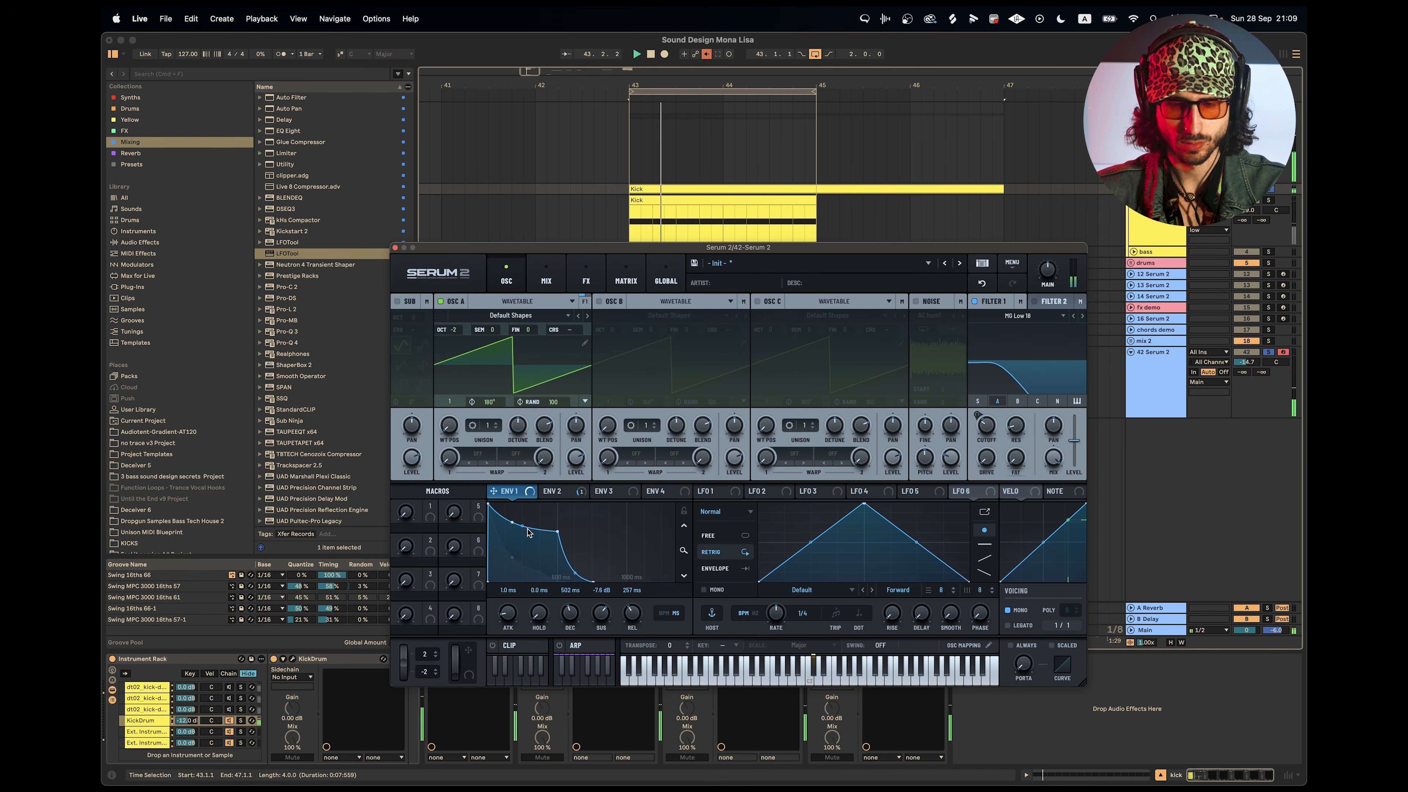
{"action": "left_click_drag", "start_coordinate": [636, 617], "coordinate": [636, 613]}
{"action": "key", "text": "space"}
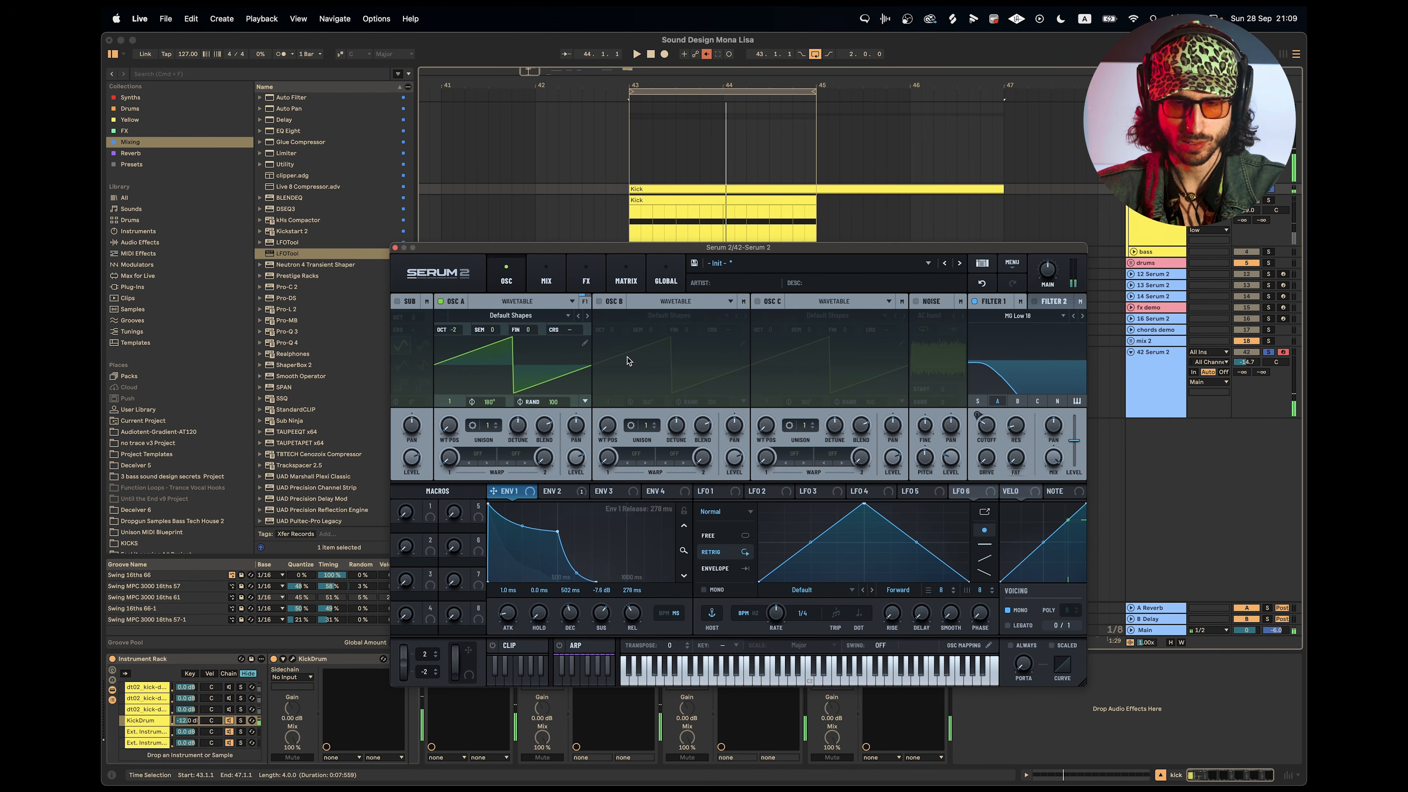
Enable oscillator B at octave -1, load the Yet Another Saw wavetable from the S2 analog tables and route it through Filter 1.
{"action": "left_click", "coordinate": [600, 302]}
{"action": "left_click_drag", "start_coordinate": [620, 331], "coordinate": [621, 346]}
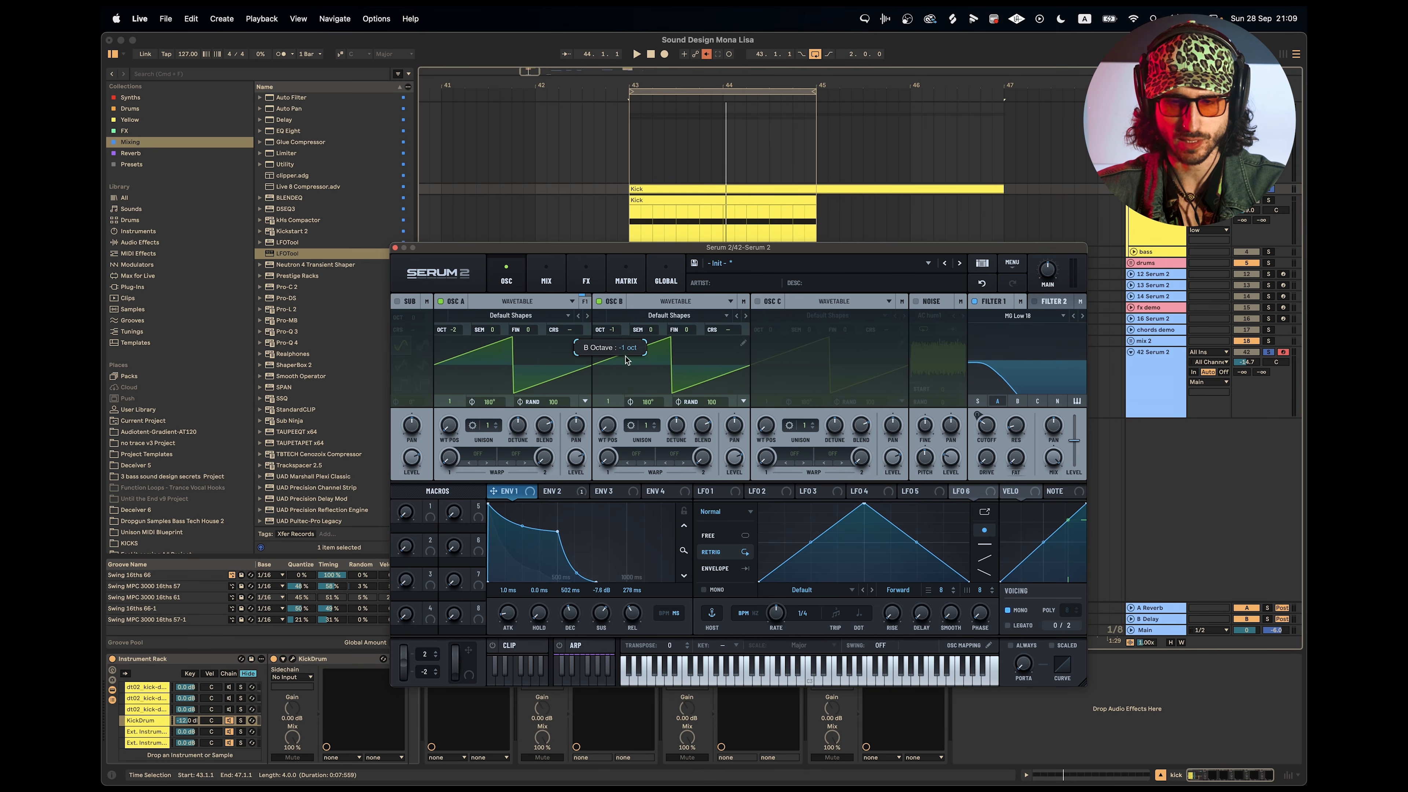
{"action": "left_click", "coordinate": [671, 316]}
{"action": "mouse_move", "coordinate": [672, 330]}
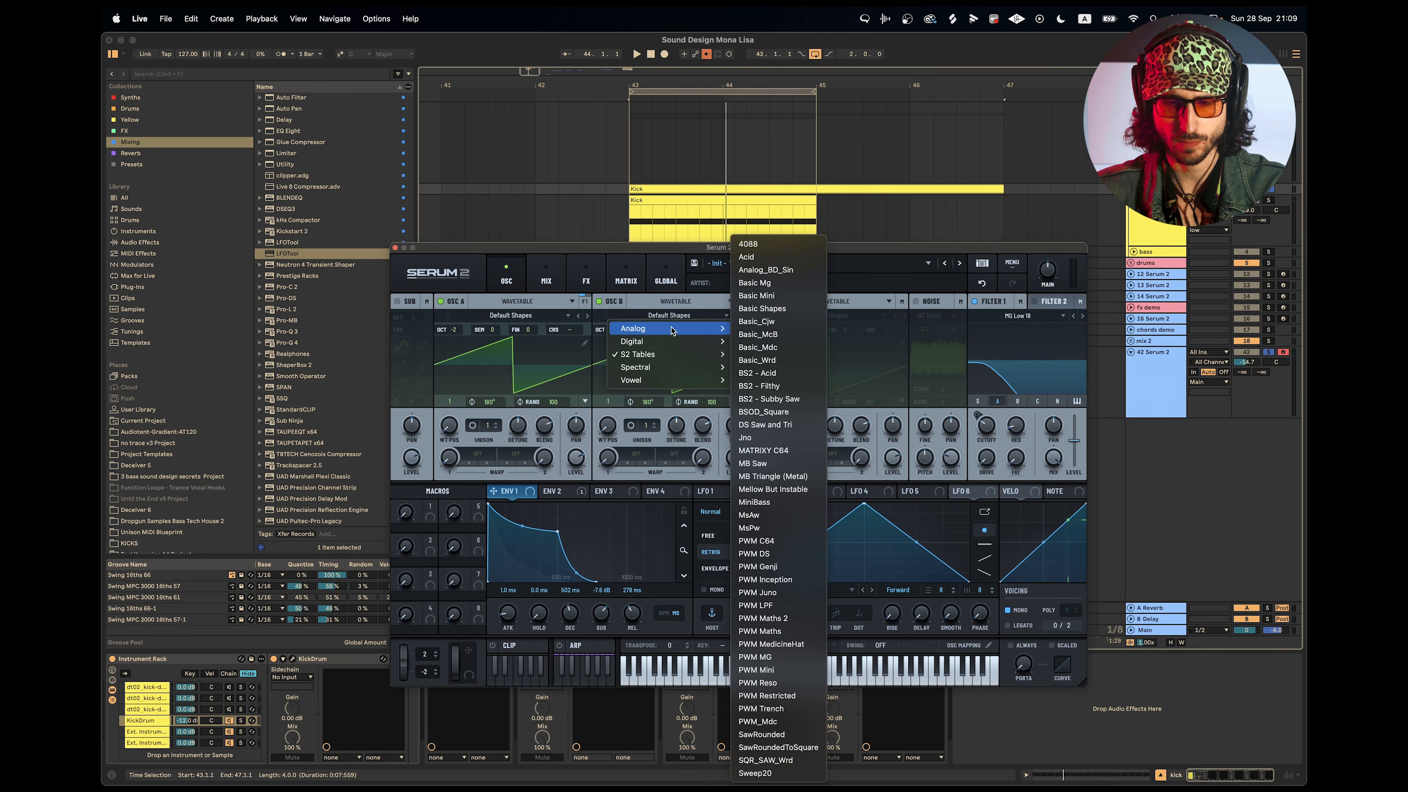
{"action": "mouse_move", "coordinate": [638, 354]}
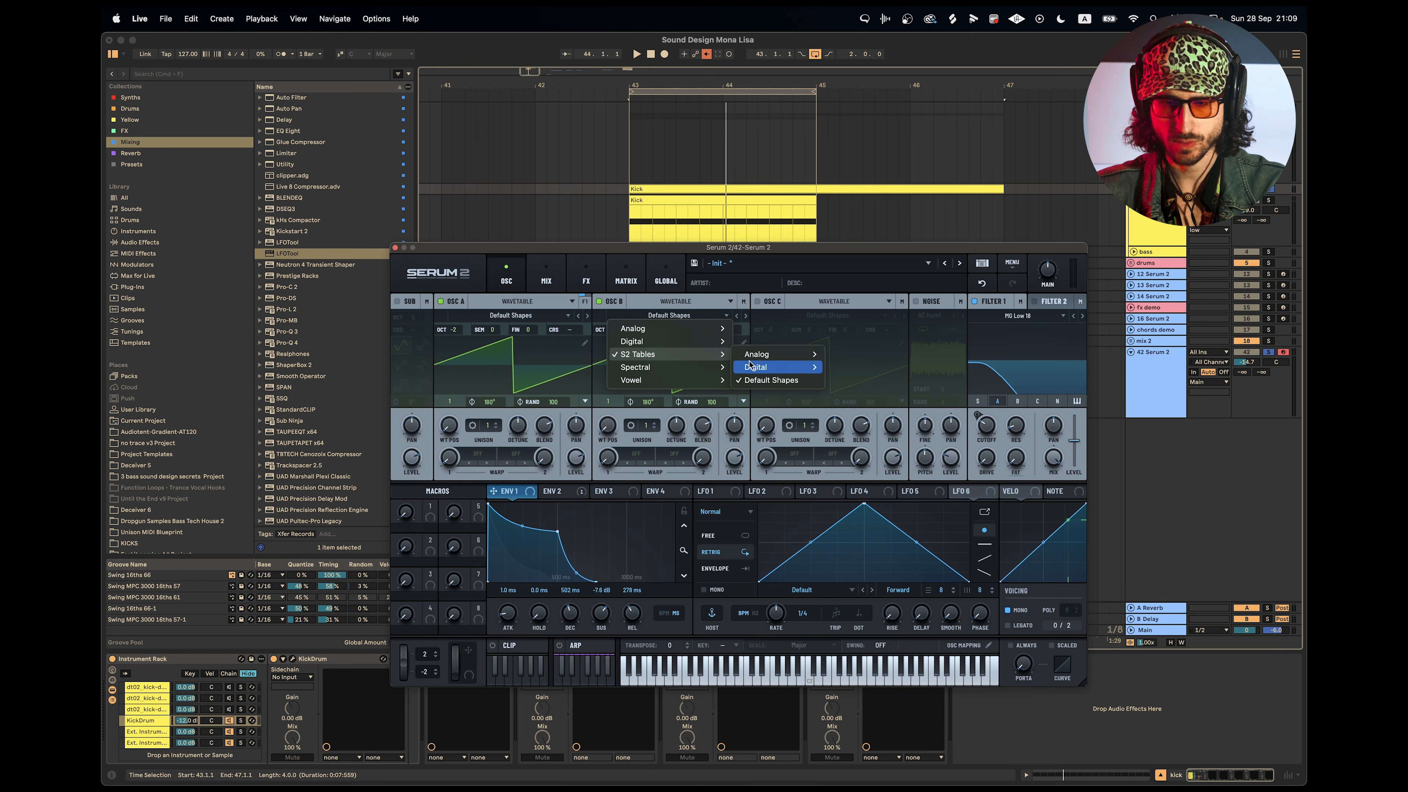
{"action": "mouse_move", "coordinate": [765, 354]}
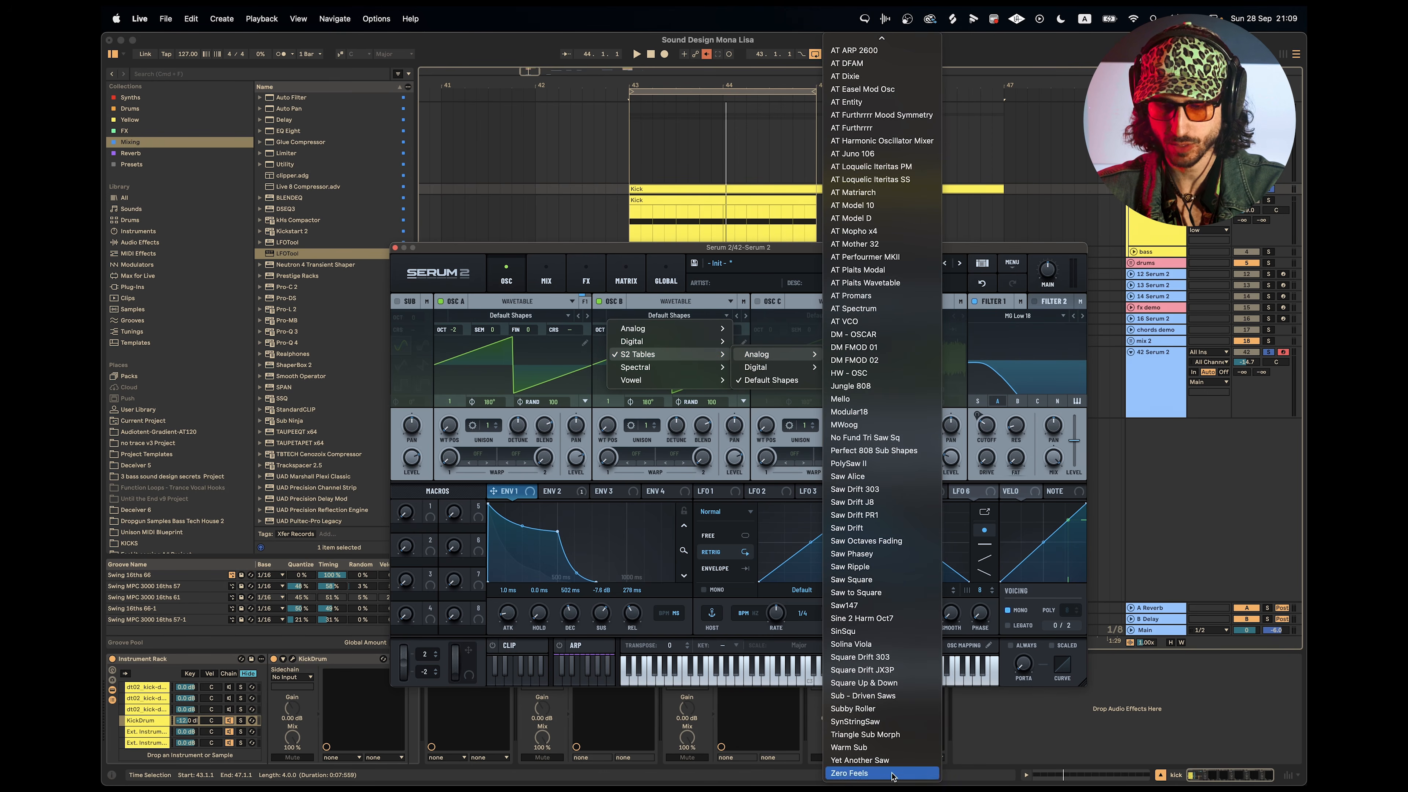
{"action": "left_click", "coordinate": [859, 772]}
{"action": "key", "text": "space"}
{"action": "left_click_drag", "start_coordinate": [608, 426], "coordinate": [621, 372]}
{"action": "left_click", "coordinate": [736, 315]}
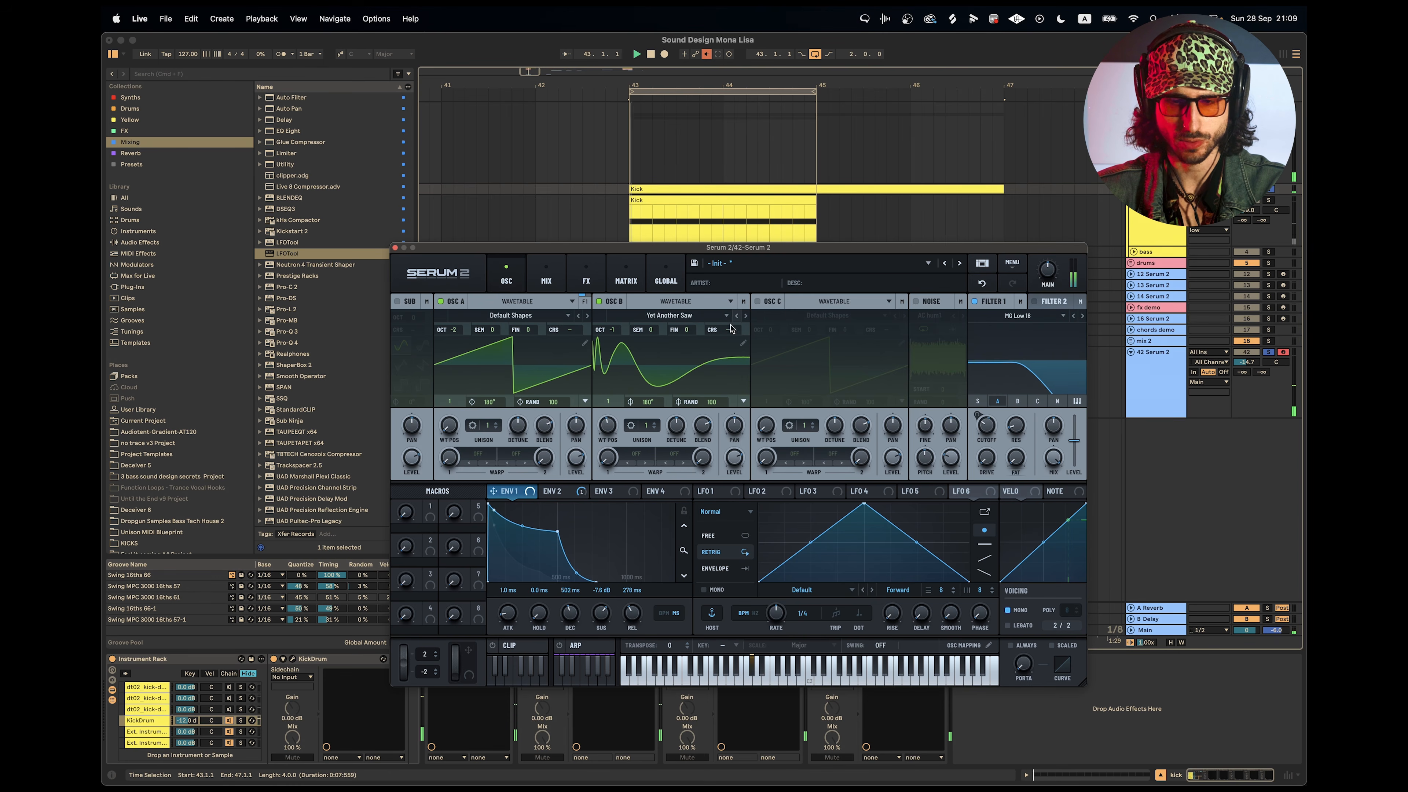
{"action": "left_click", "coordinate": [1018, 401]}
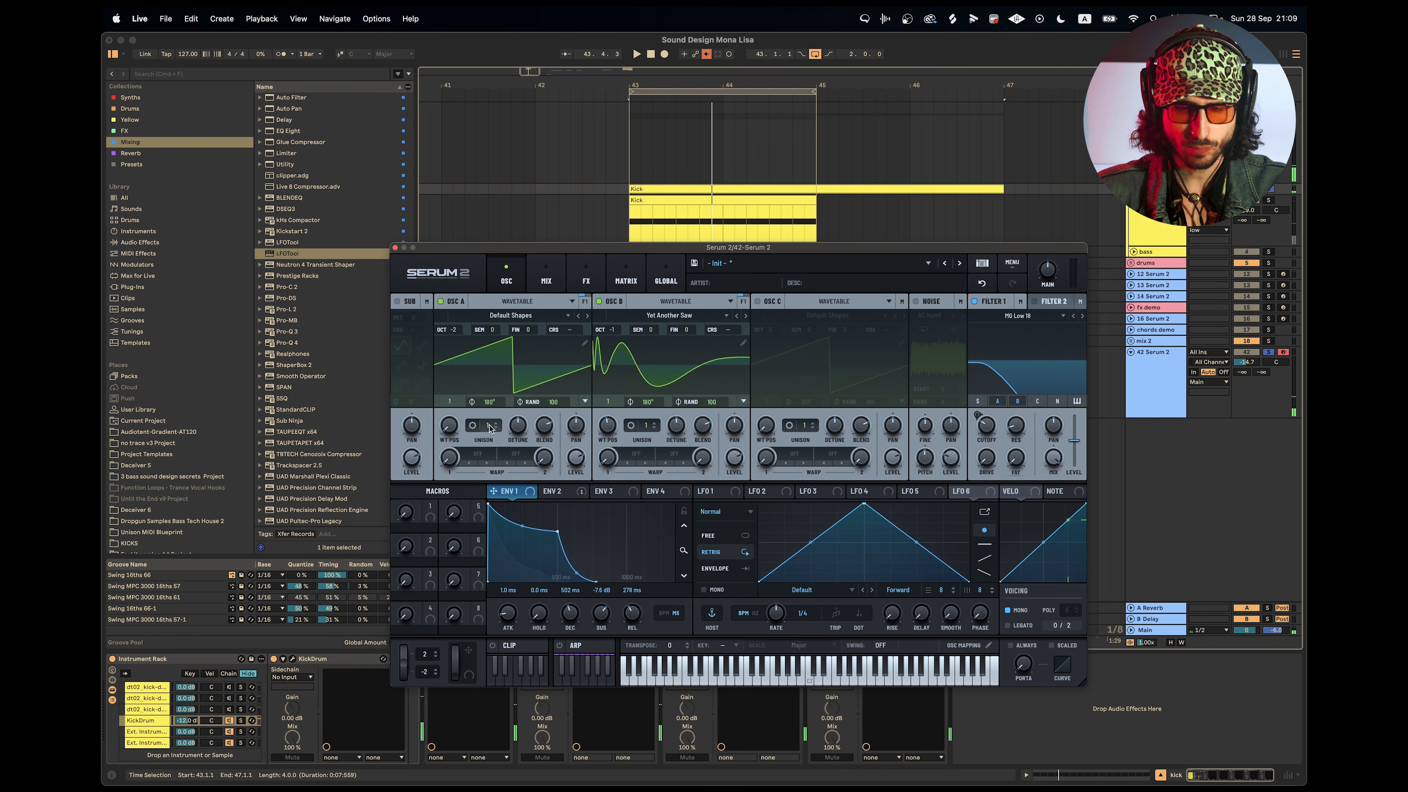
Set the random phase of oscillators A and B to 0 and fine-tune Filter 1's cutoff while the loop plays.
{"action": "left_click_drag", "start_coordinate": [557, 406], "coordinate": [557, 444]}
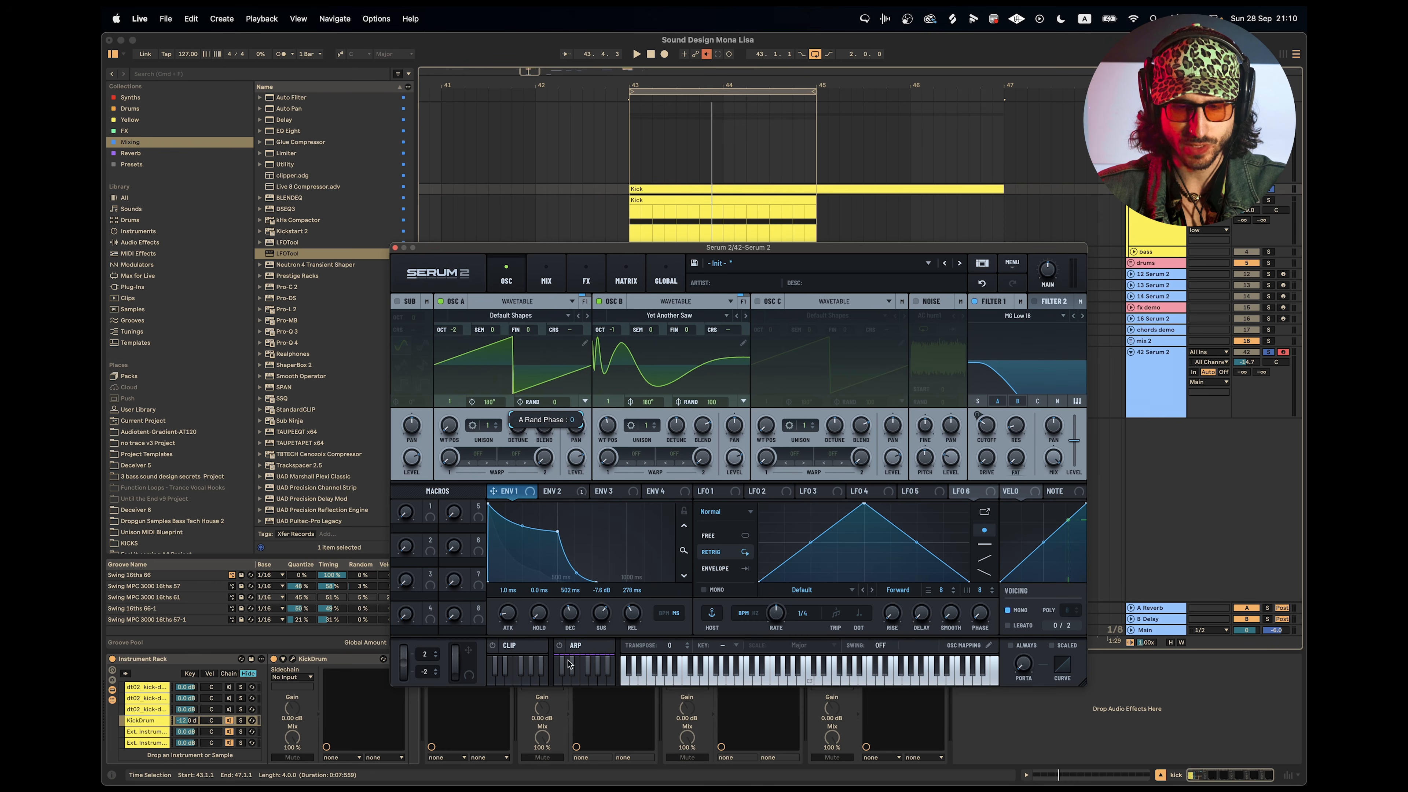
{"action": "left_click_drag", "start_coordinate": [716, 408], "coordinate": [719, 439]}
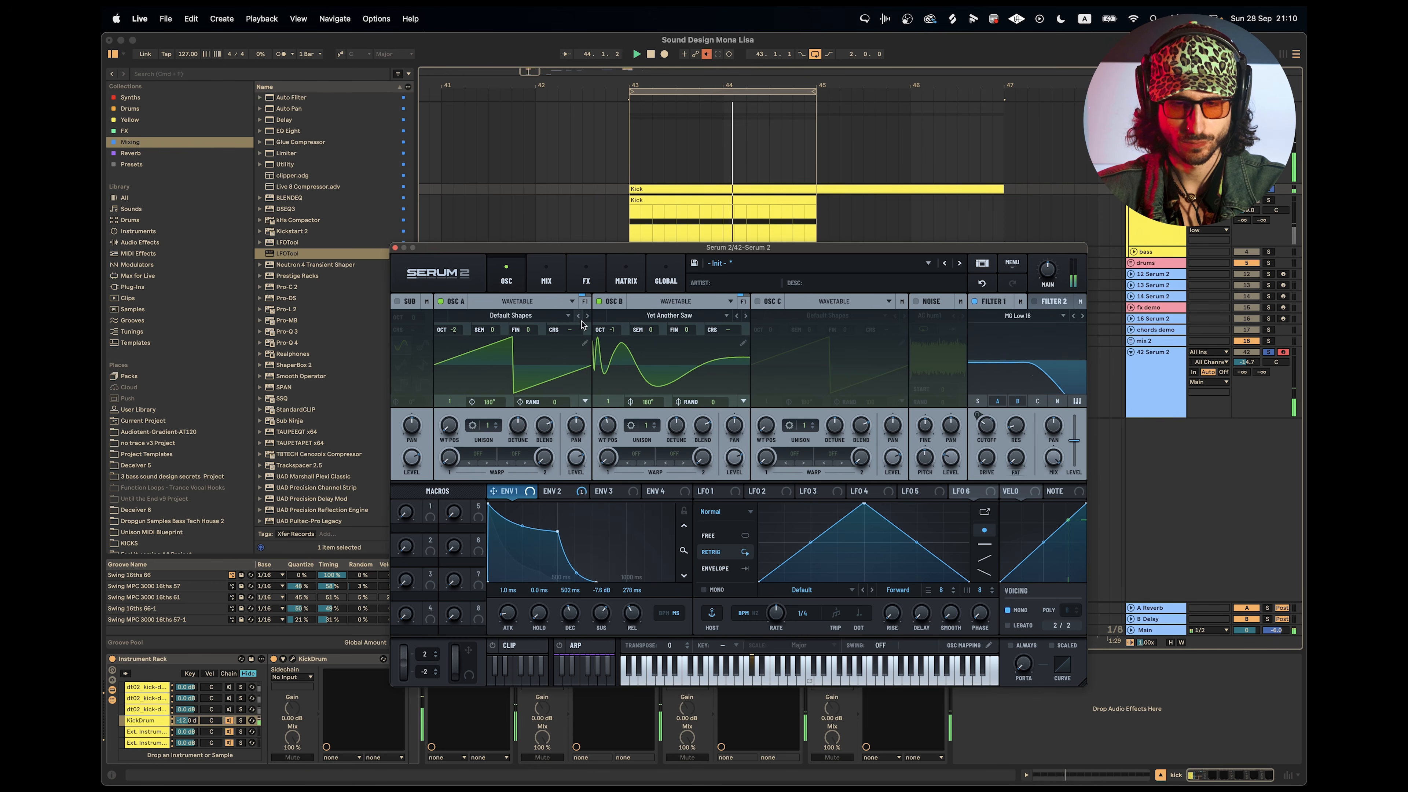
{"action": "mouse_move", "coordinate": [994, 432]}
{"action": "left_click_drag", "start_coordinate": [994, 432], "coordinate": [997, 434]}
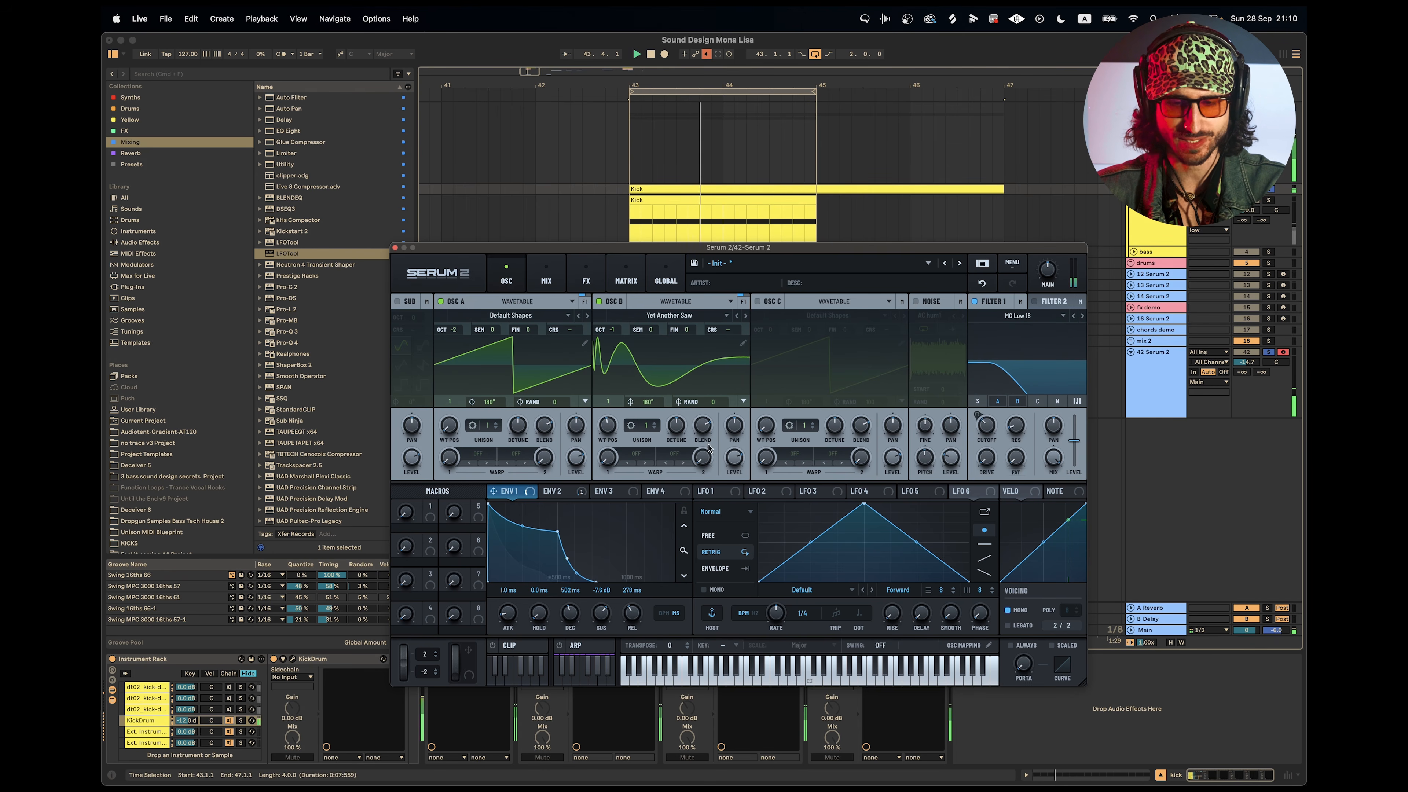
{"action": "mouse_move", "coordinate": [615, 435]}
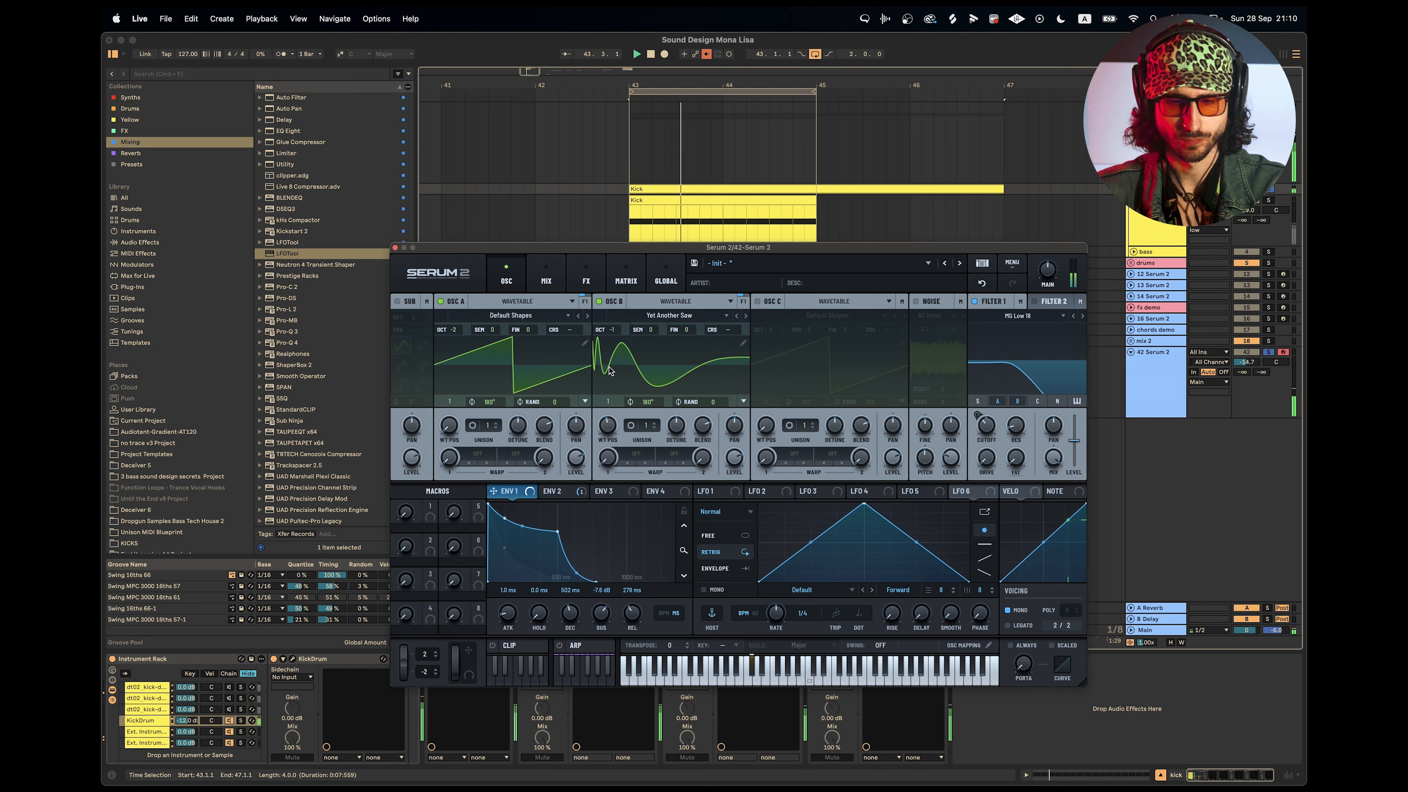
Add a Distortion effect to Serum 2's main effects chain and raise its drive during playback.
{"action": "left_click", "coordinate": [586, 275]}
{"action": "left_click", "coordinate": [404, 322]}
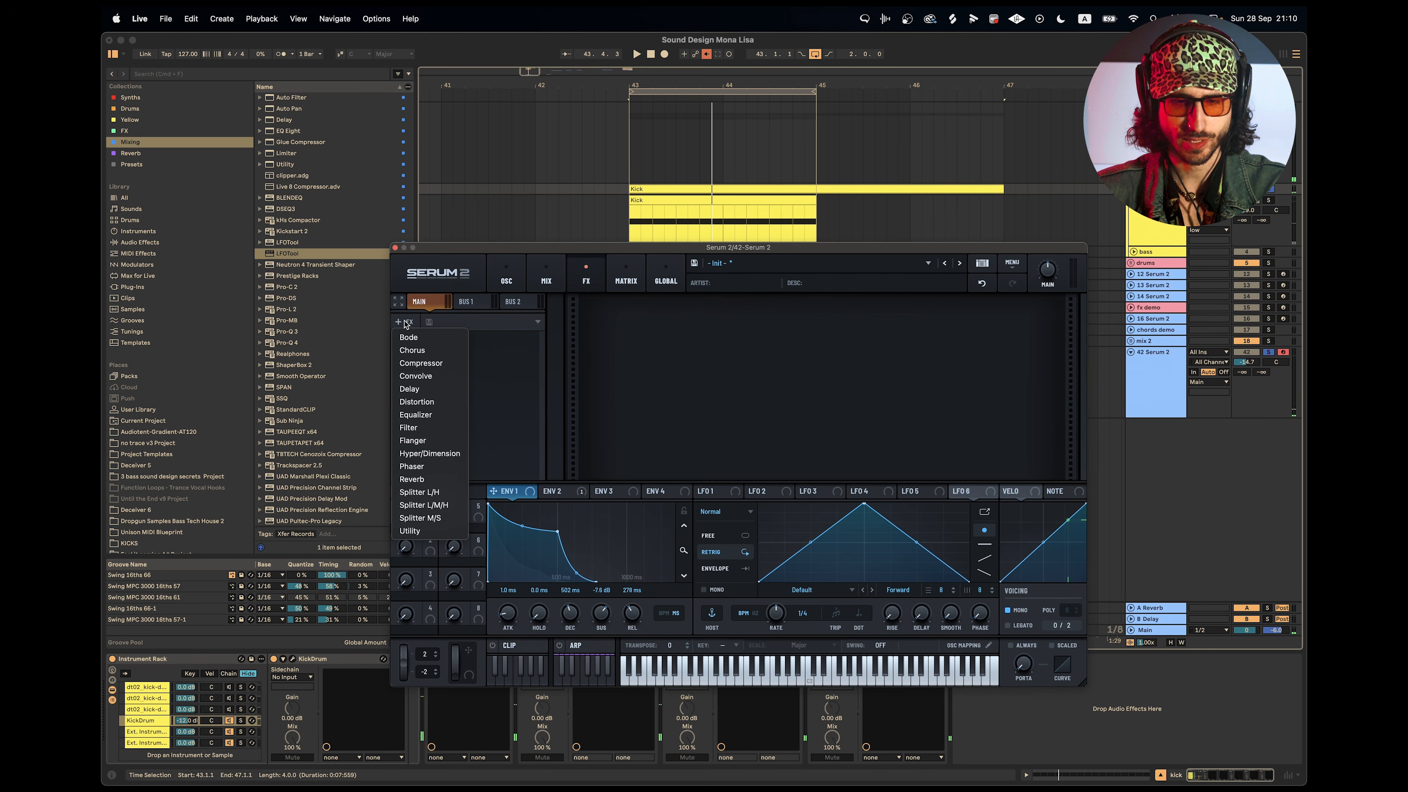
{"action": "left_click", "coordinate": [437, 402]}
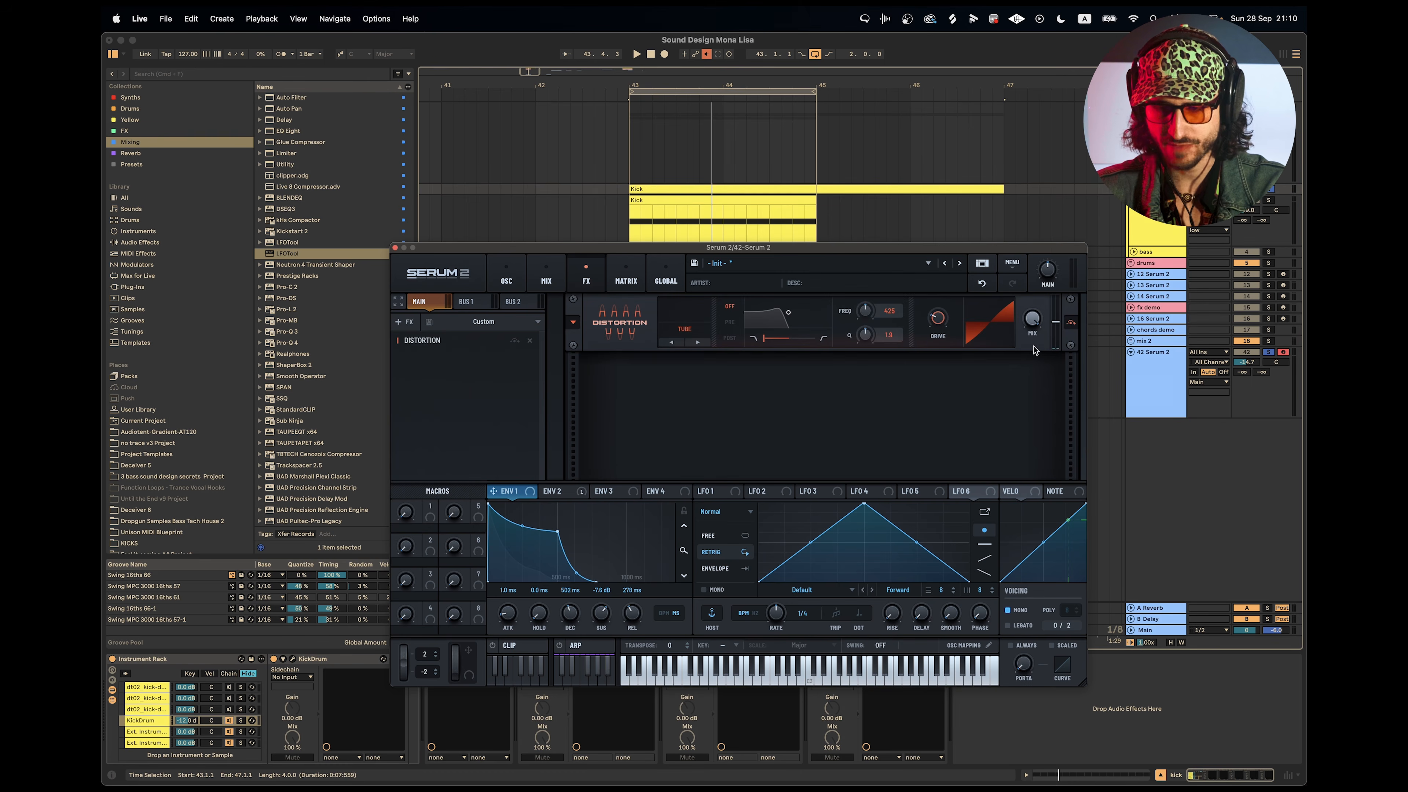
{"action": "key", "text": "space"}
{"action": "left_click_drag", "start_coordinate": [937, 321], "coordinate": [937, 270]}
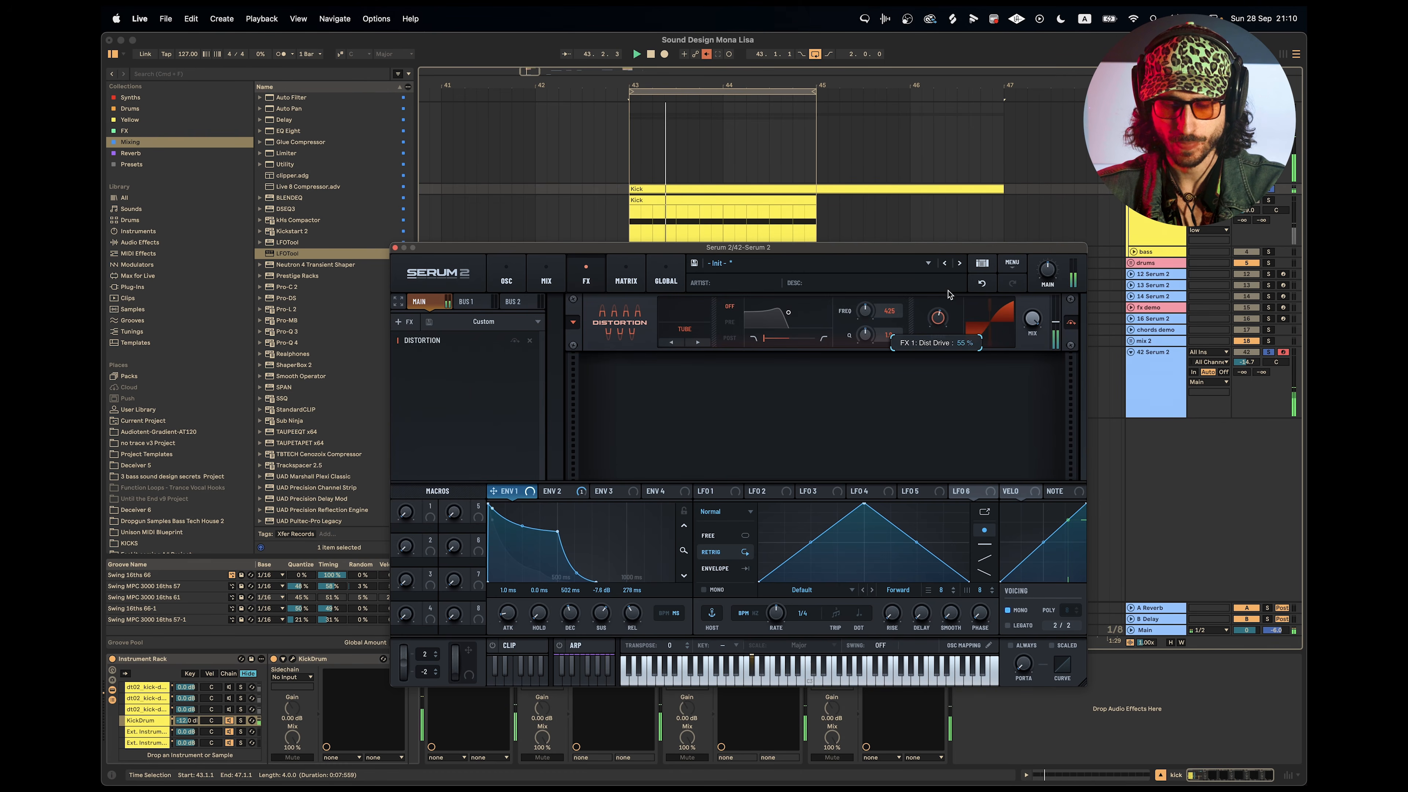
Try modulating the distortion drive with Envelope 2 and remove that modulation again.
{"action": "left_click", "coordinate": [559, 495]}
{"action": "left_click_drag", "start_coordinate": [565, 497], "coordinate": [941, 320]}
{"action": "key", "text": "space"}
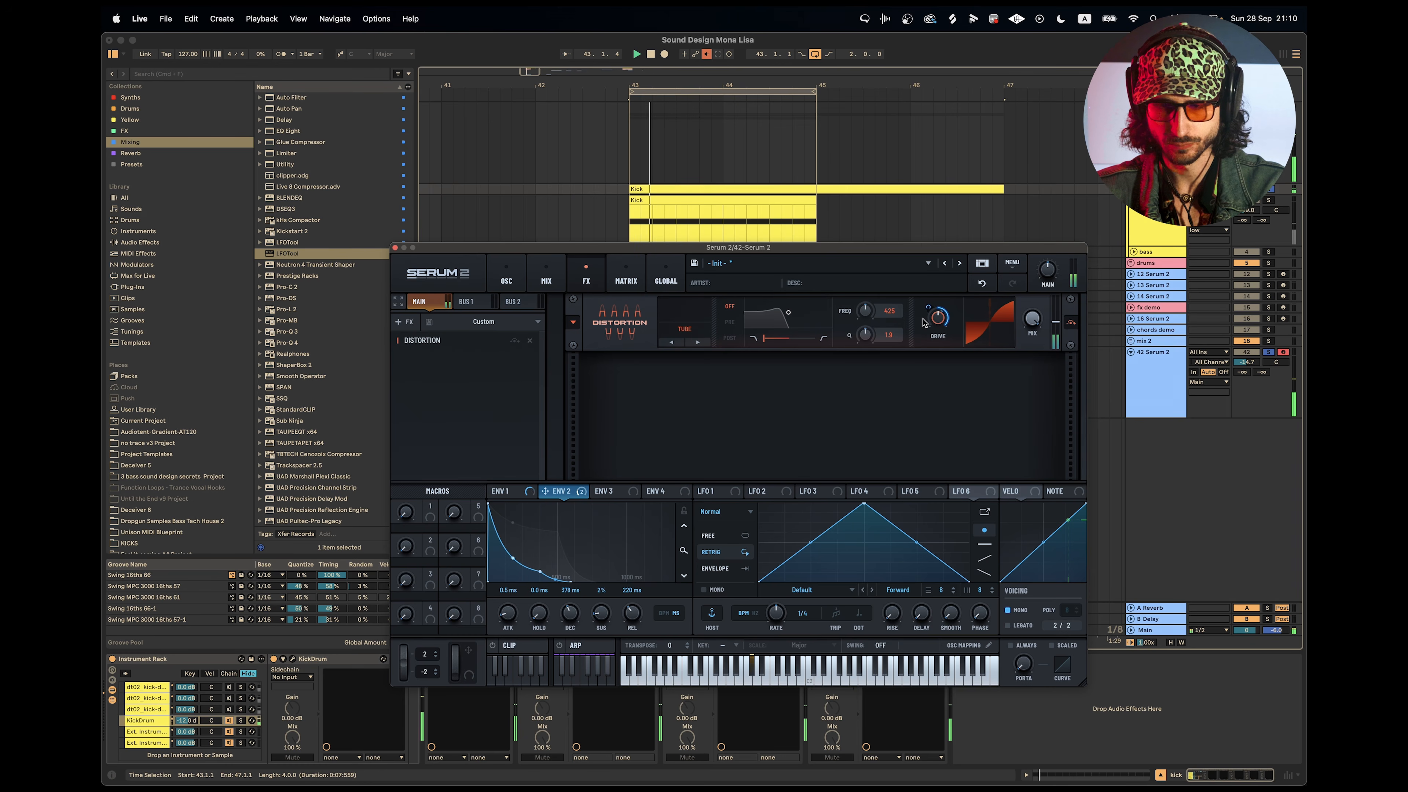
{"action": "left_click_drag", "start_coordinate": [932, 318], "coordinate": [938, 294]}
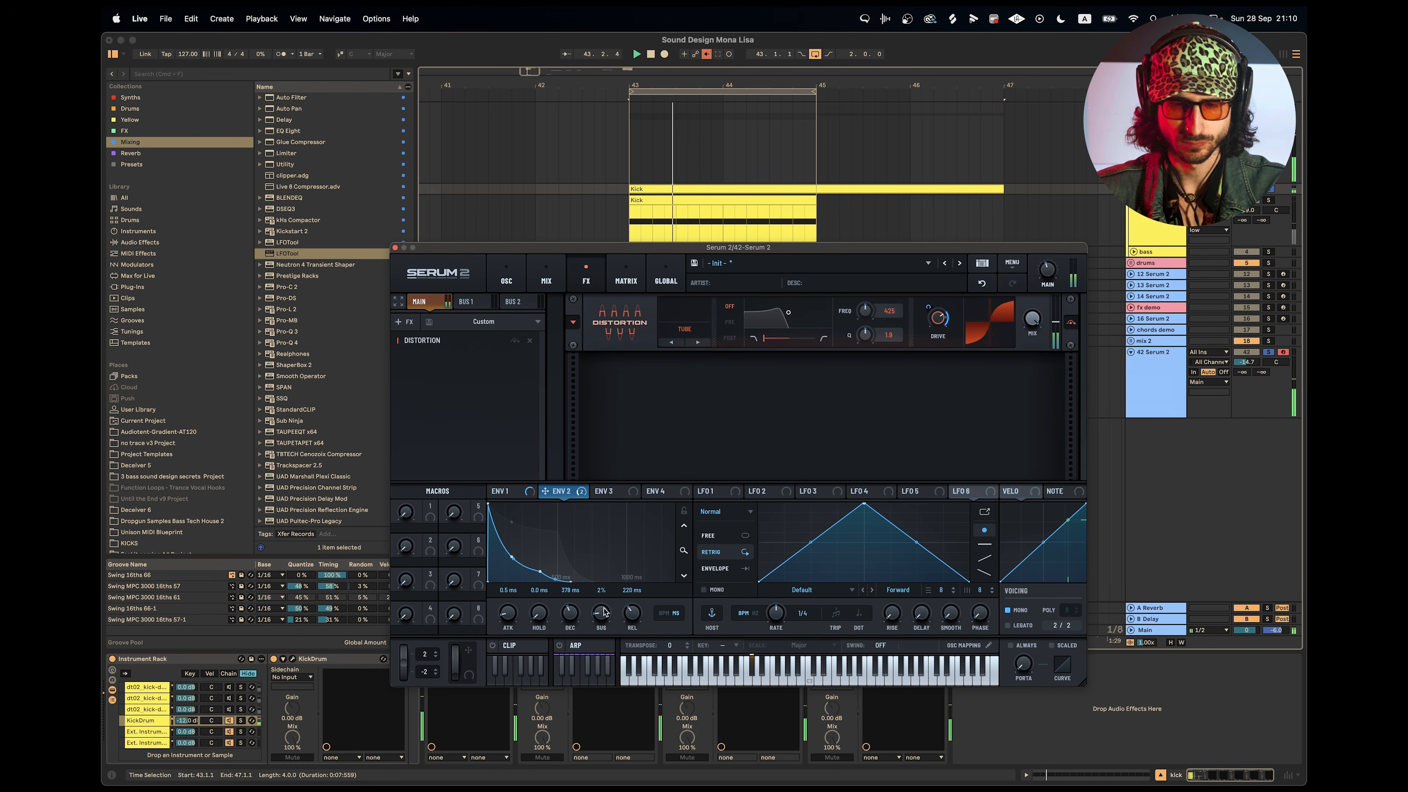
{"action": "key", "text": "space"}
{"action": "right_click", "coordinate": [938, 314]}
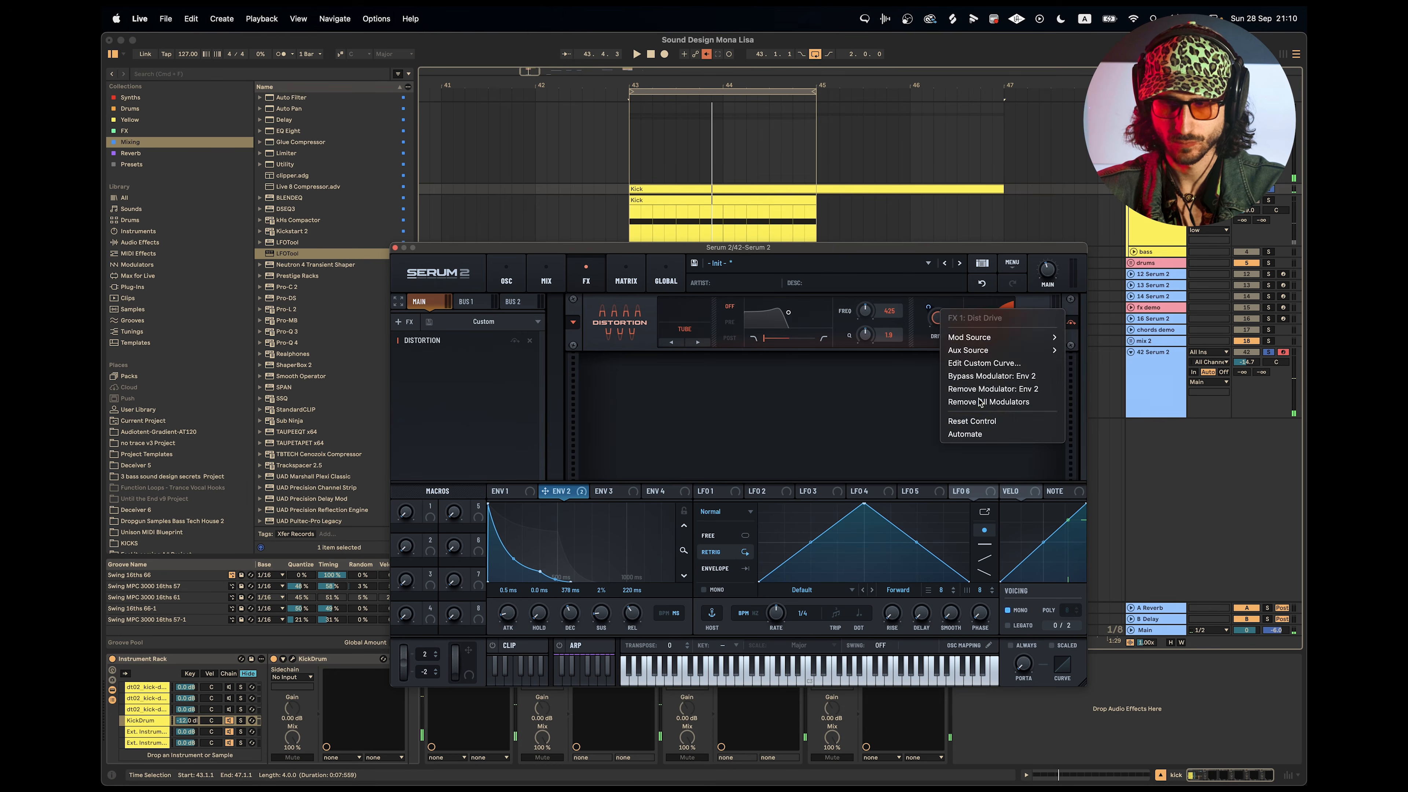
{"action": "left_click", "coordinate": [987, 400]}
Assign Envelope 1 to the distortion drive and set the drive to about 78% while the loop plays.
{"action": "key", "text": "space"}
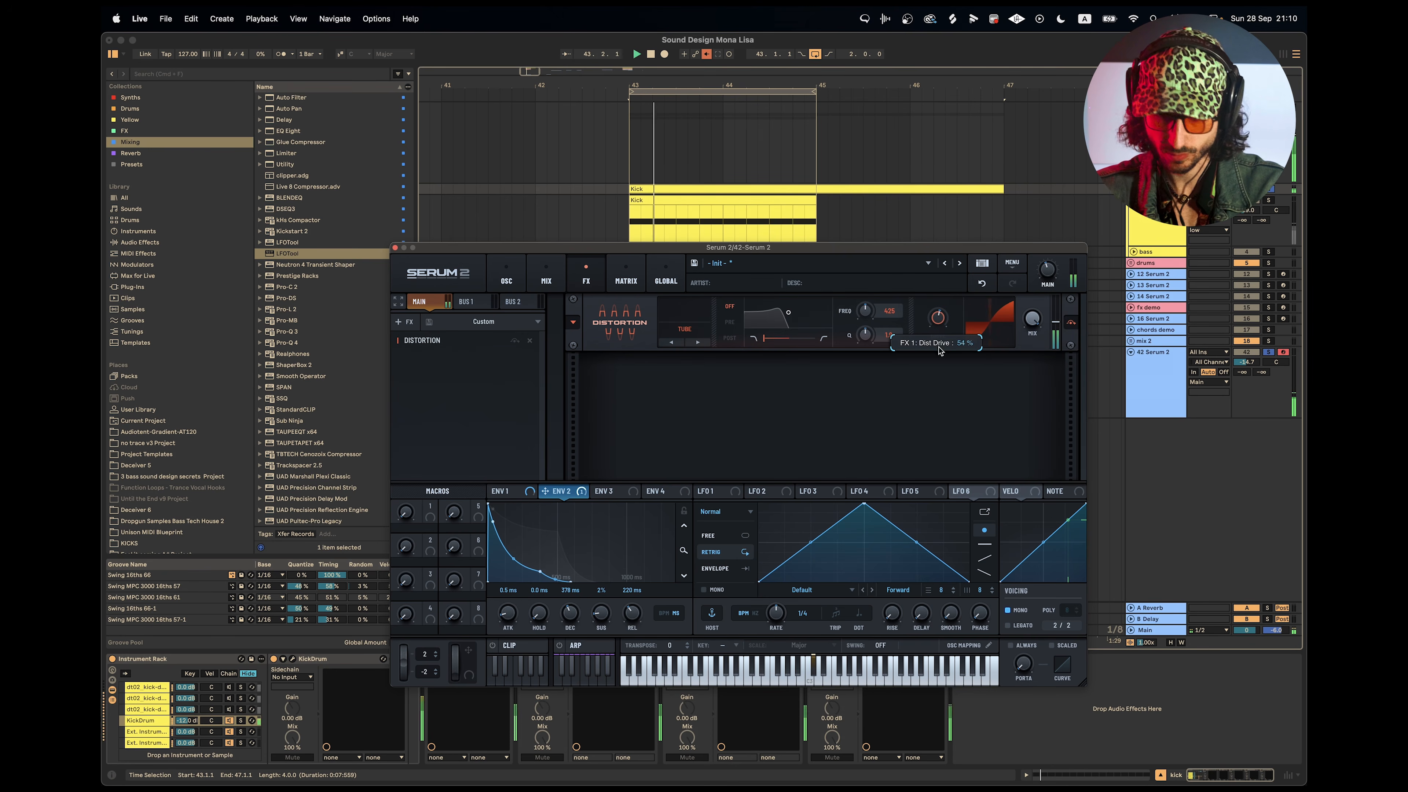
{"action": "left_click_drag", "start_coordinate": [938, 327], "coordinate": [935, 307]}
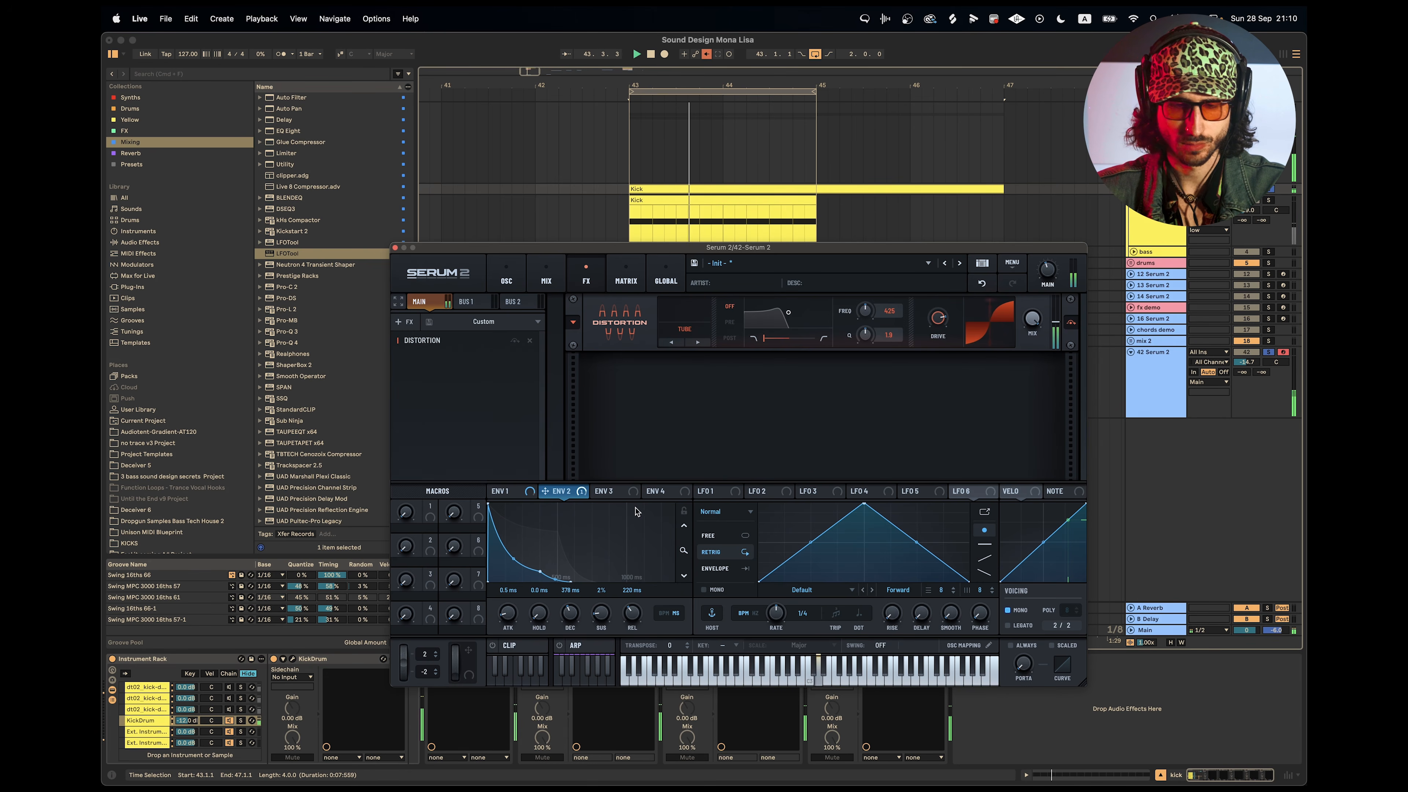
{"action": "left_click", "coordinate": [506, 492]}
{"action": "left_click_drag", "start_coordinate": [955, 355], "coordinate": [938, 320]}
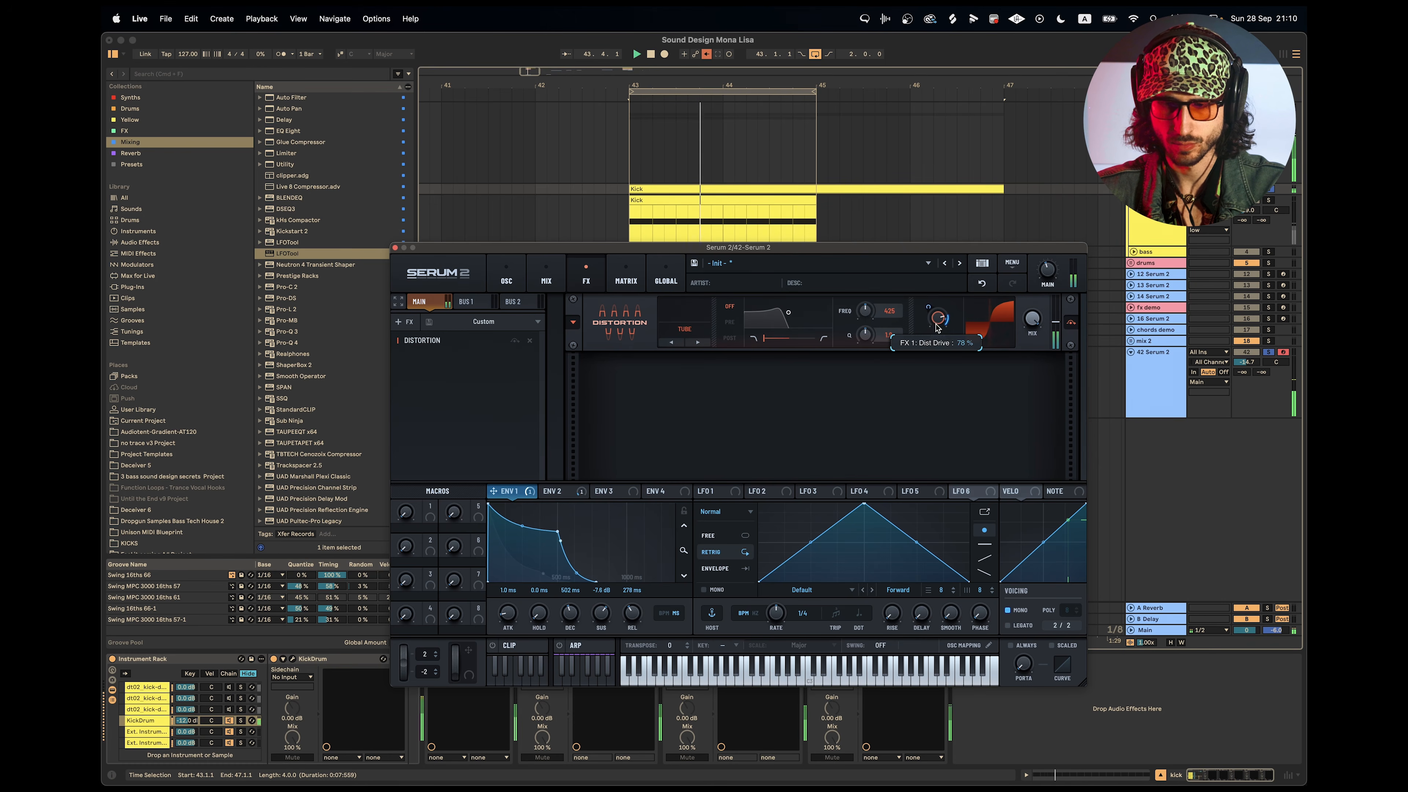
Put the distortion's filter in Pre mode, lower its frequency and set its Q to 1.1.
{"action": "key", "text": "space"}
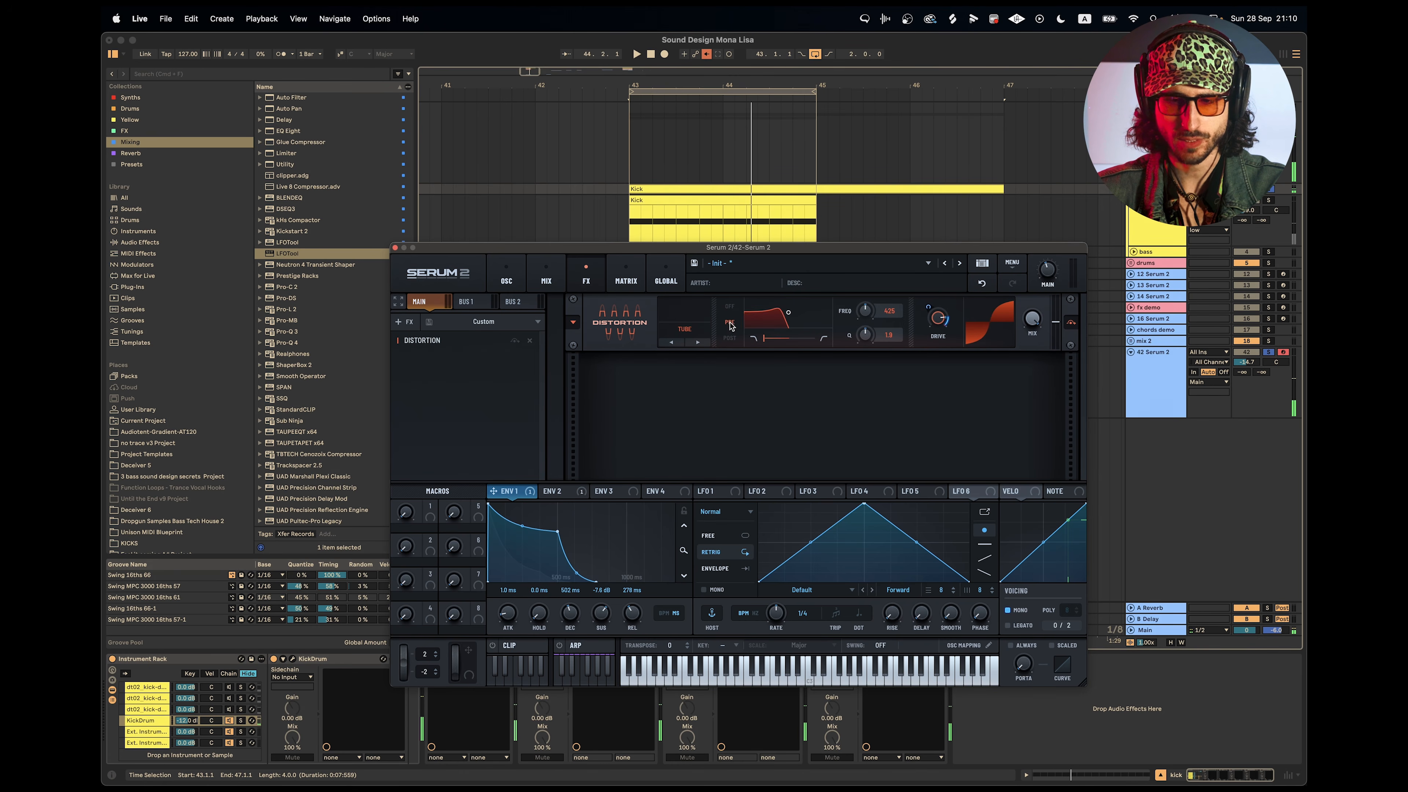
{"action": "key", "text": "space"}
{"action": "mouse_move", "coordinate": [864, 340]}
{"action": "left_mouse_down"}
{"action": "mouse_move", "coordinate": [866, 355]}
{"action": "mouse_move", "coordinate": [873, 299]}
{"action": "mouse_move", "coordinate": [873, 319]}
{"action": "left_mouse_up"}
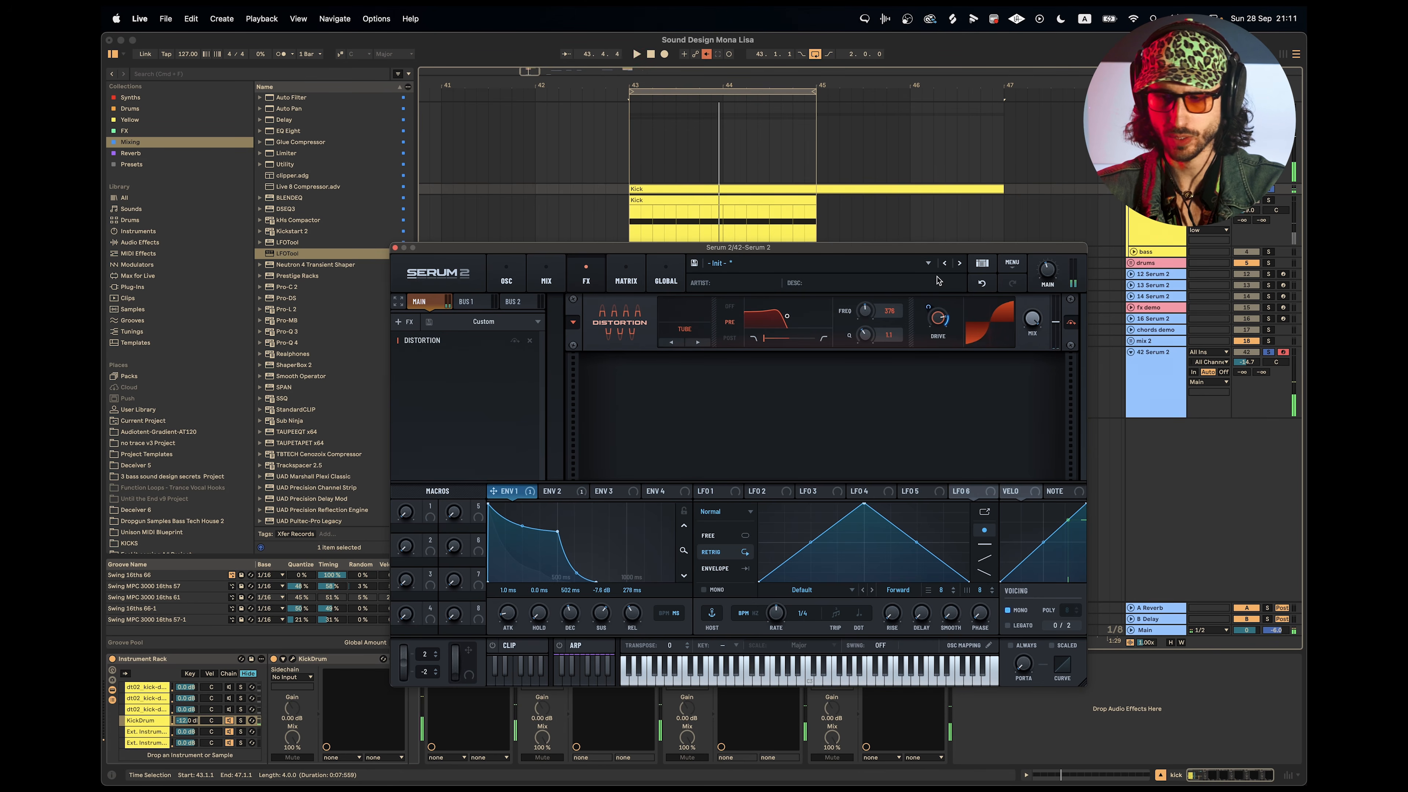
Solo the drums group and adjust the 42 Serum 2 track's volume against it.
{"action": "left_click", "coordinate": [1270, 264]}
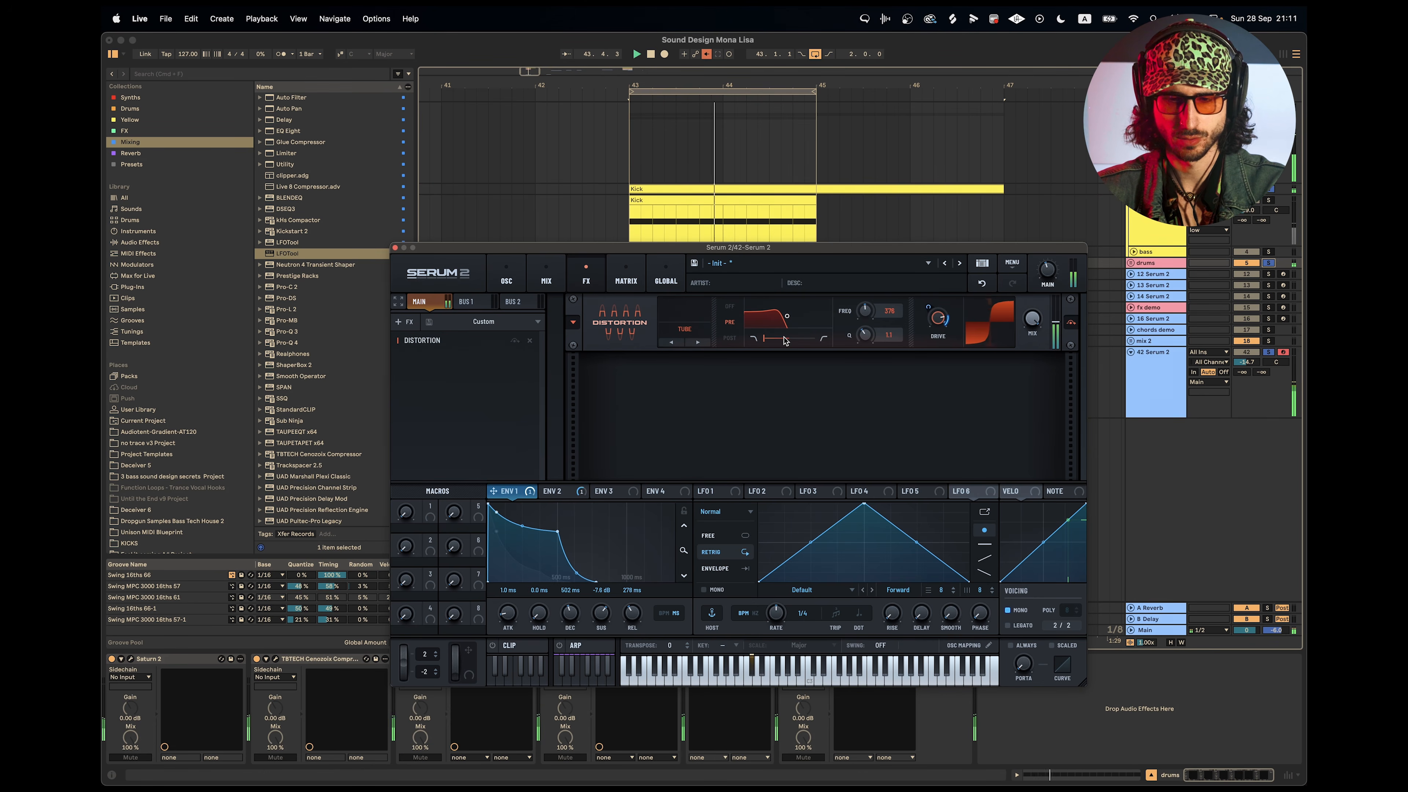
{"action": "left_click", "coordinate": [1248, 361]}
{"action": "left_click_drag", "start_coordinate": [1248, 363], "coordinate": [1248, 359]}
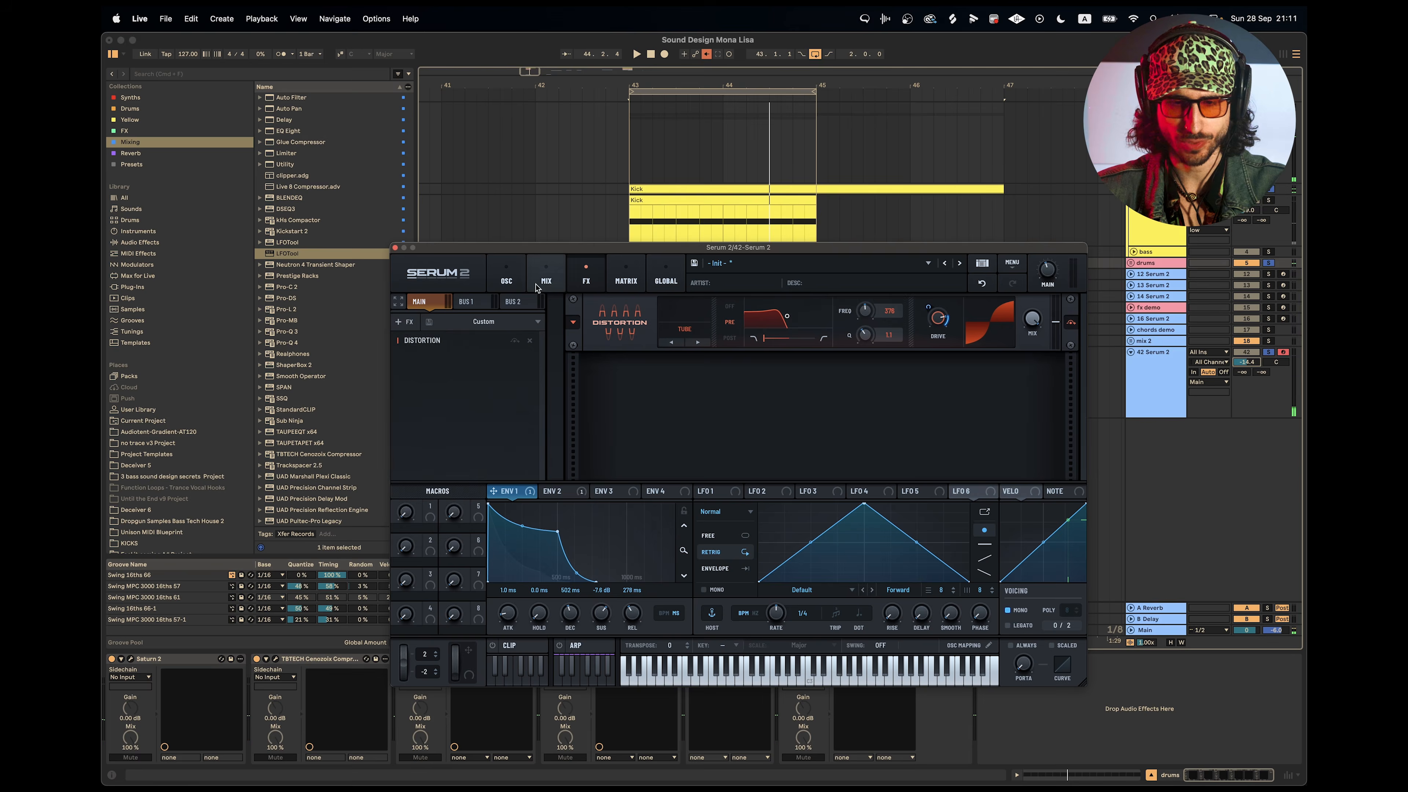
Assign Envelope 2 to Filter 1's cutoff and set the envelope's decay to 271 ms, sustain to 7% and release to 275 ms.
{"action": "left_click", "coordinate": [506, 281]}
{"action": "key", "text": "space"}
{"action": "left_click", "coordinate": [551, 491]}
{"action": "left_click_drag", "start_coordinate": [545, 492], "coordinate": [986, 425]}
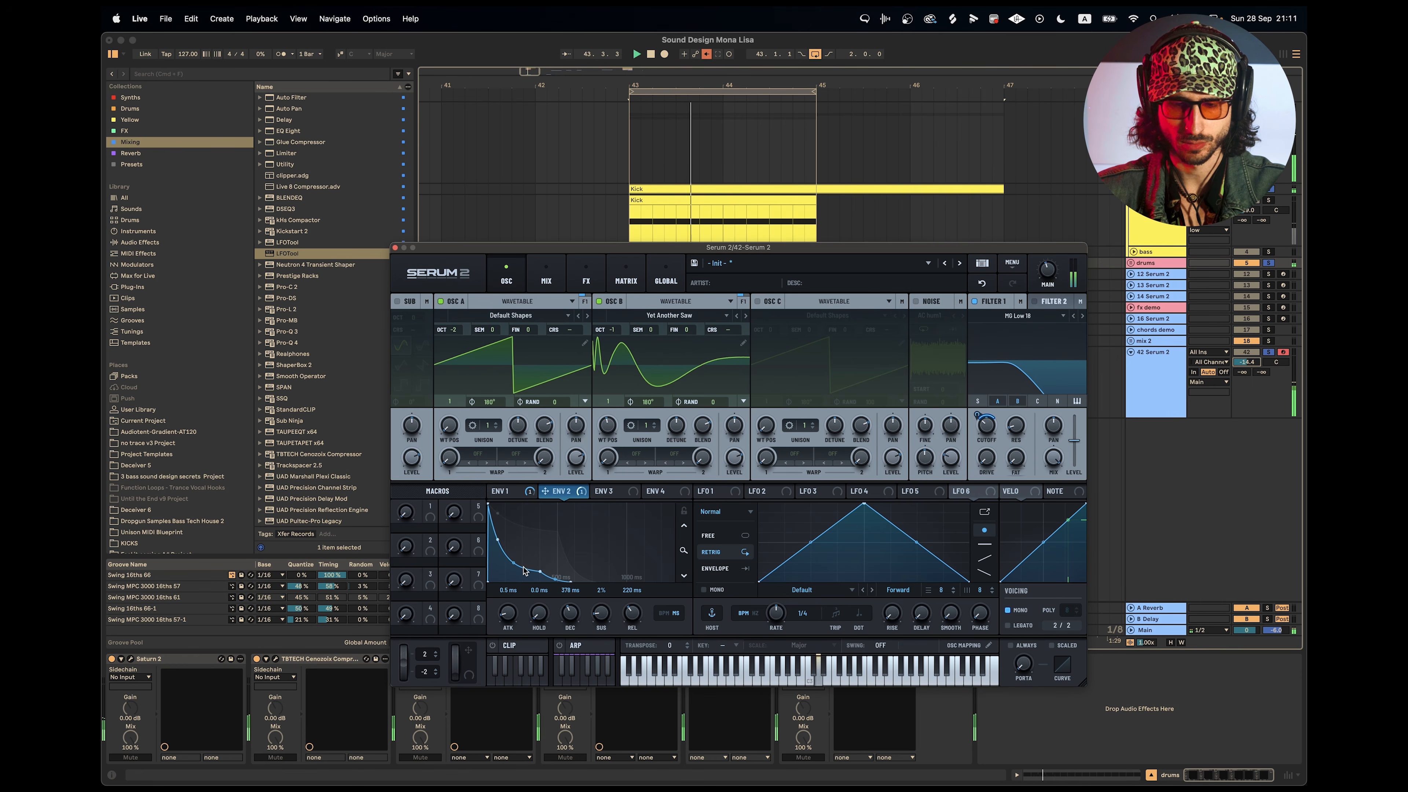
{"action": "left_click_drag", "start_coordinate": [604, 618], "coordinate": [641, 617]}
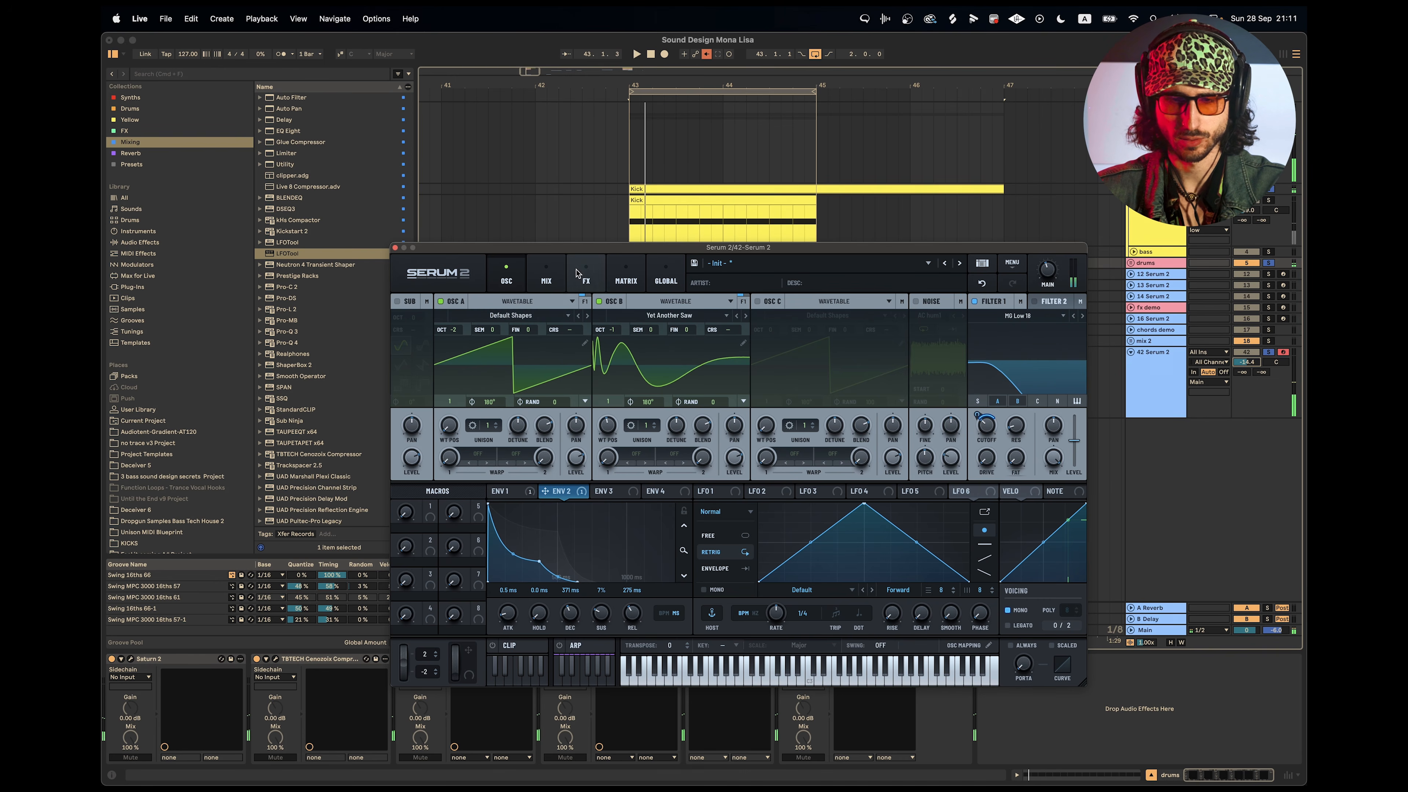
Set the distortion drive to about 83% and add an Equalizer after the distortion.
{"action": "left_click", "coordinate": [586, 275]}
{"action": "left_click_drag", "start_coordinate": [939, 321], "coordinate": [937, 319]}
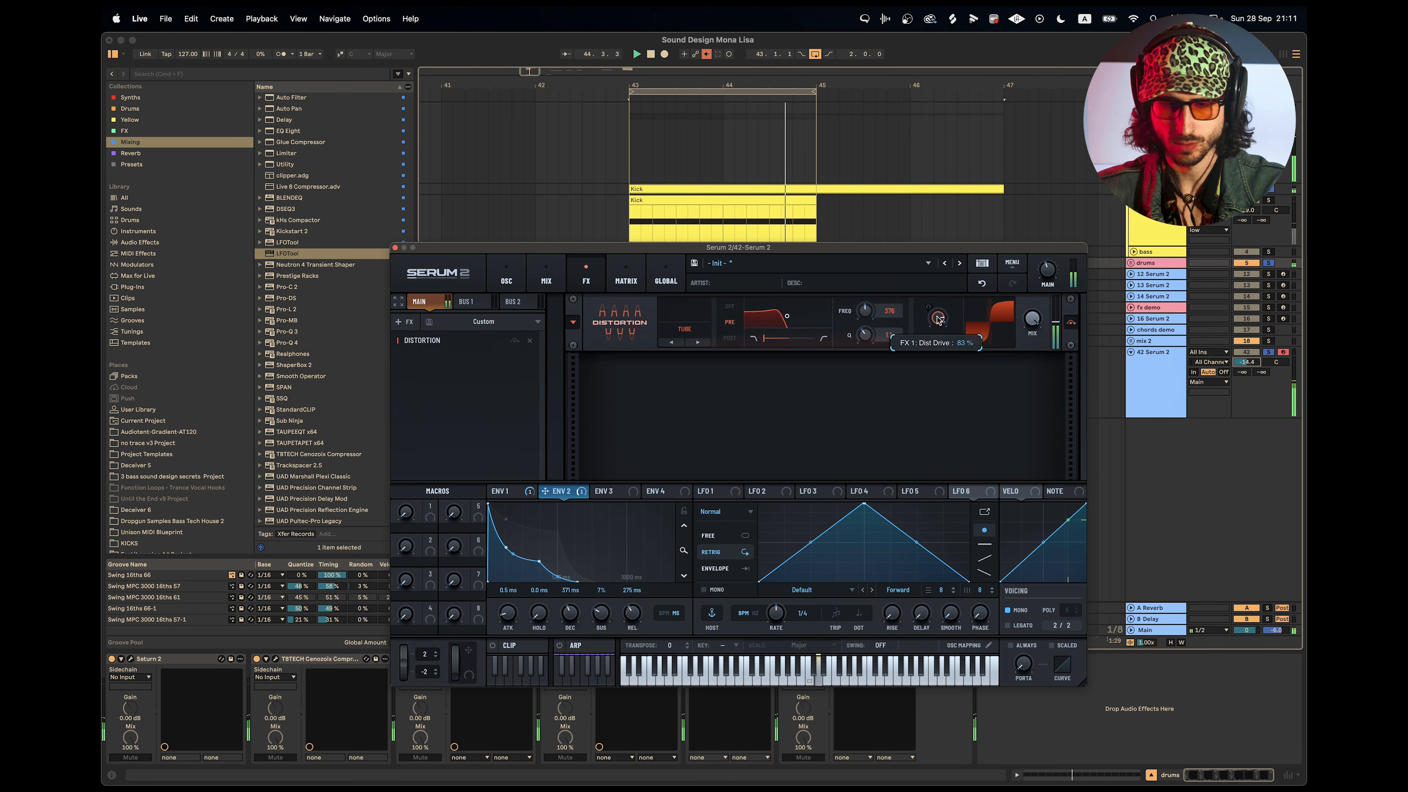
{"action": "left_click", "coordinate": [410, 322]}
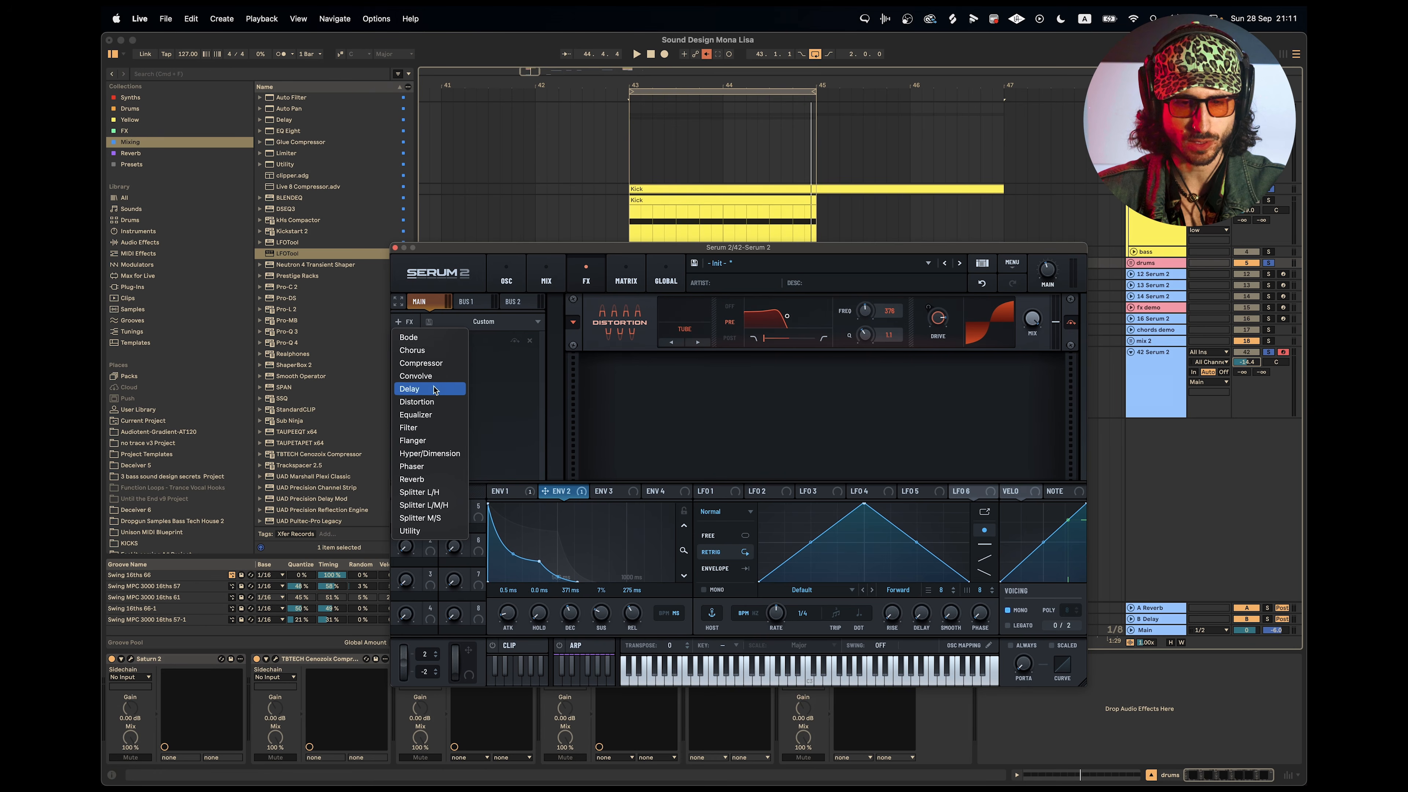
{"action": "left_click", "coordinate": [430, 414]}
{"action": "key", "text": "space"}
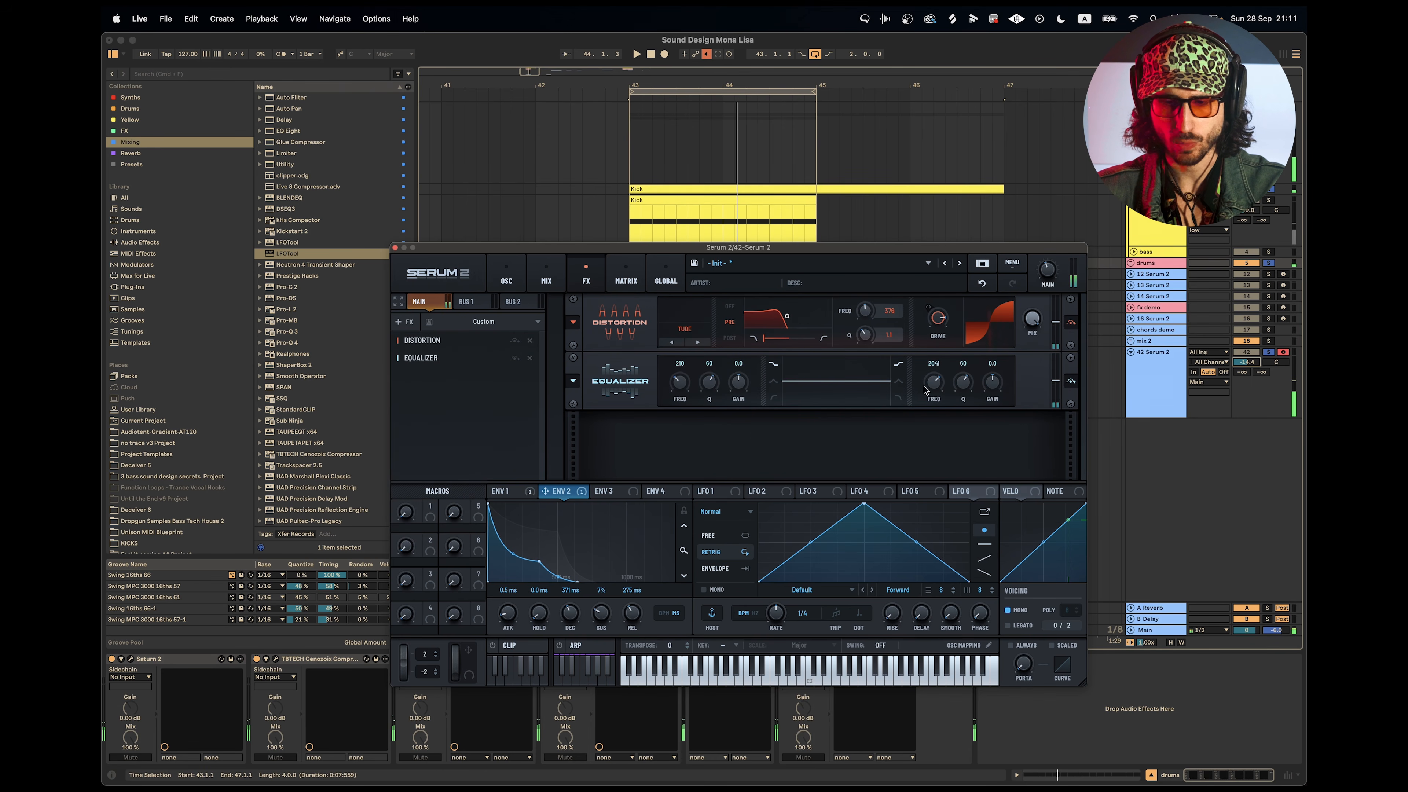
Set the equalizer's low shelf to 119 Hz with 4.2 dB gain and switch the high band to a peak shape.
{"action": "left_click_drag", "start_coordinate": [740, 386], "coordinate": [710, 388]}
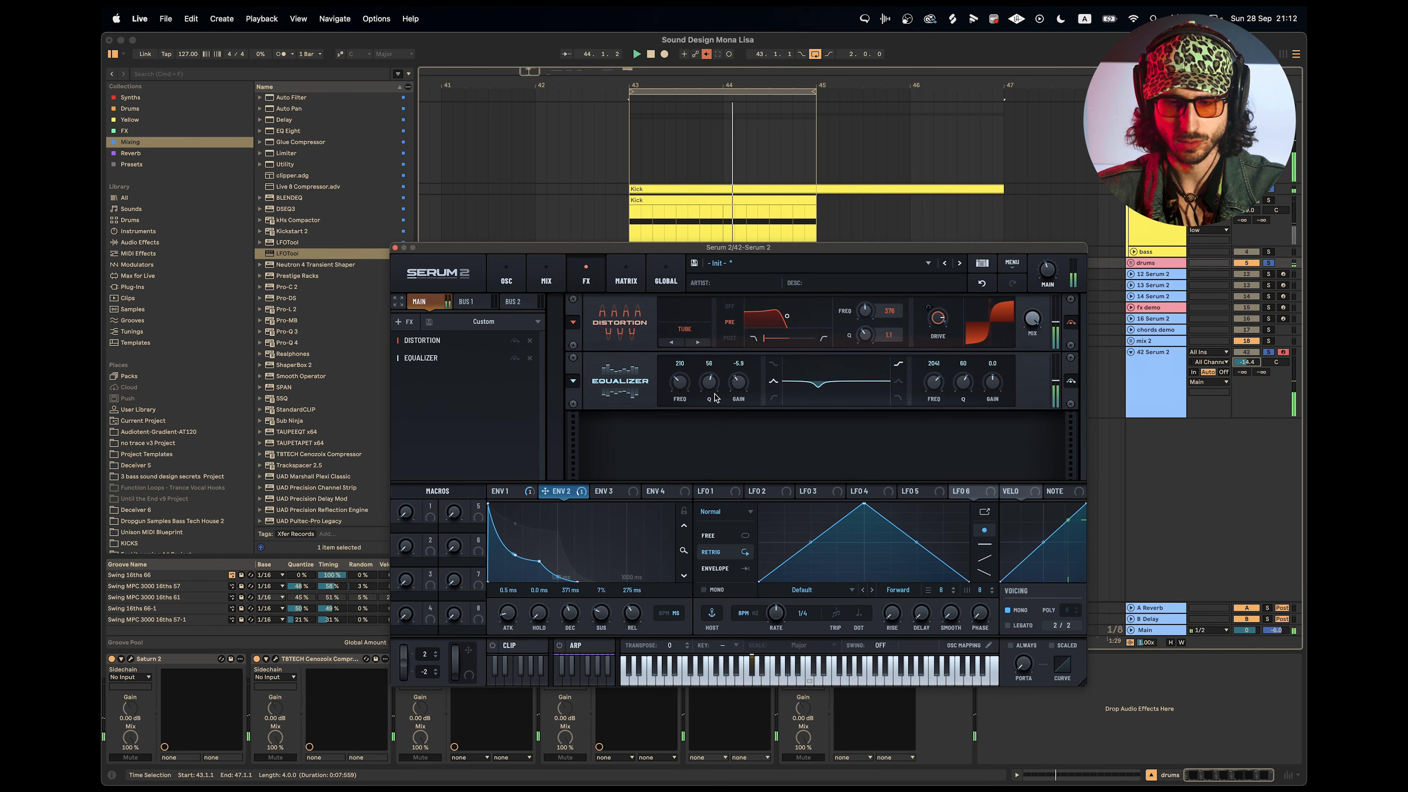
{"action": "key", "text": "space"}
{"action": "left_click", "coordinate": [900, 384]}
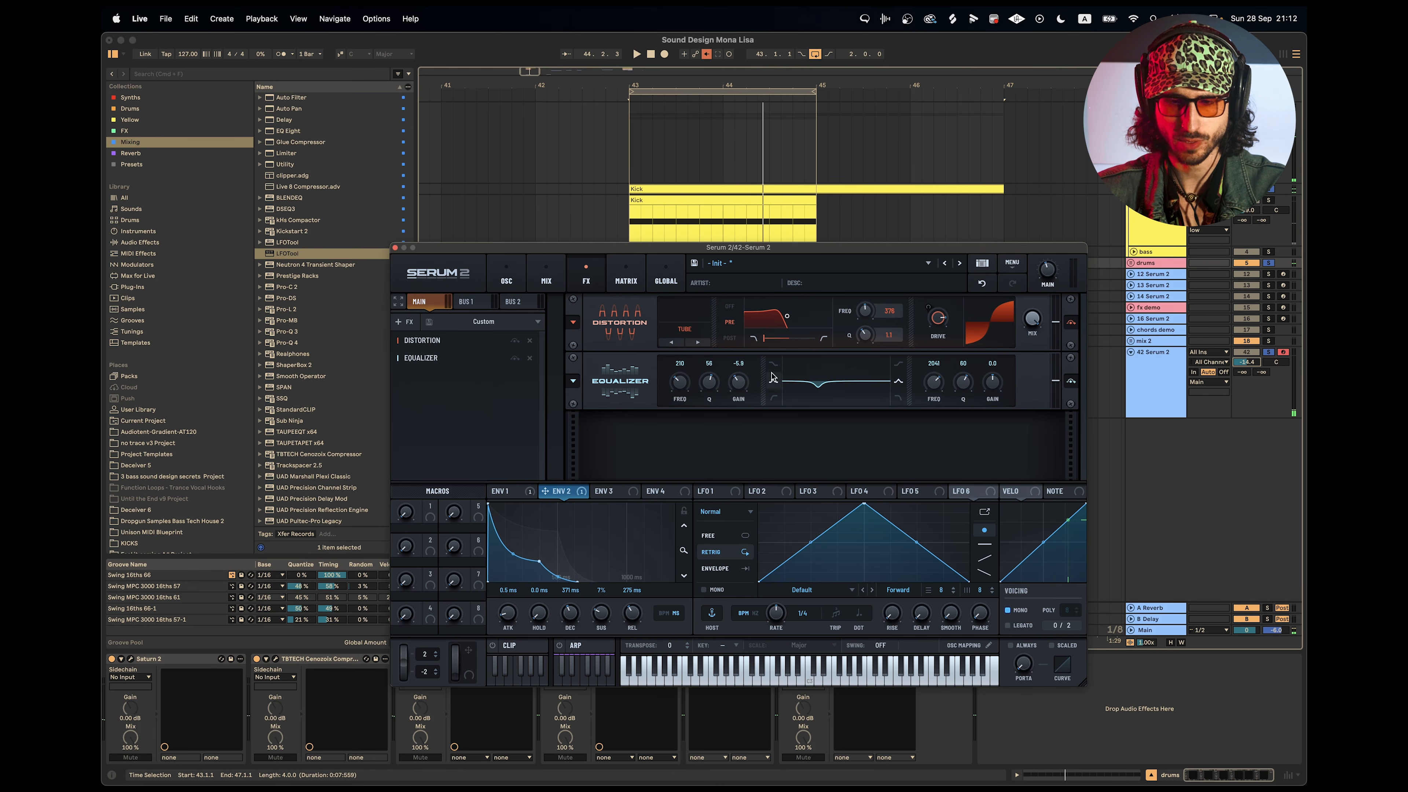
{"action": "left_click_drag", "start_coordinate": [735, 379], "coordinate": [687, 398]}
{"action": "key", "text": "space"}
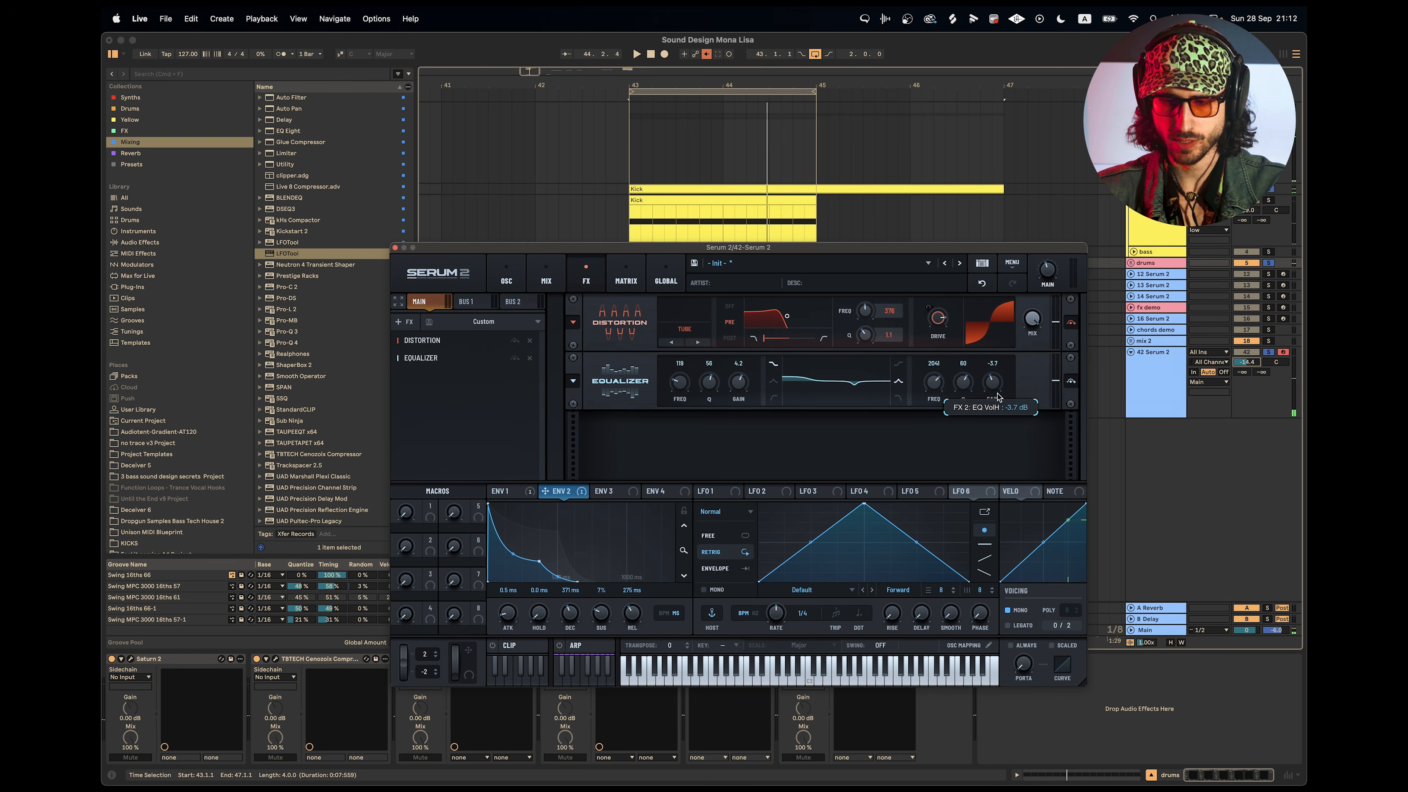
Set the equalizer's high band to 442 Hz, Q 51 and -8.3 dB gain, and the low band's Q to 40%.
{"action": "left_click_drag", "start_coordinate": [933, 382], "coordinate": [985, 391]}
{"action": "left_click_drag", "start_coordinate": [707, 398], "coordinate": [718, 422]}
{"action": "key", "text": "space"}
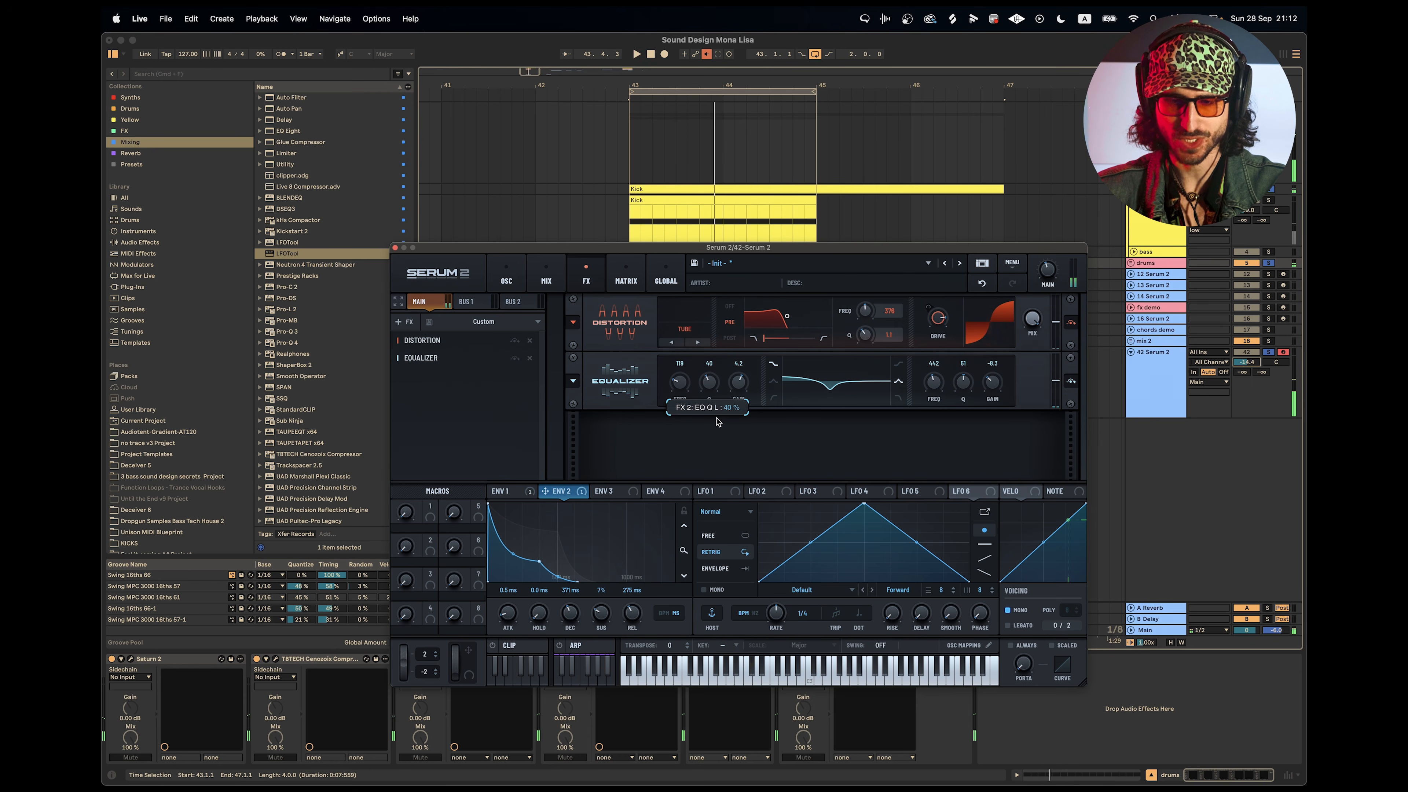
Play the loop and switch the distortion type to Diode 1.
{"action": "key", "text": "space"}
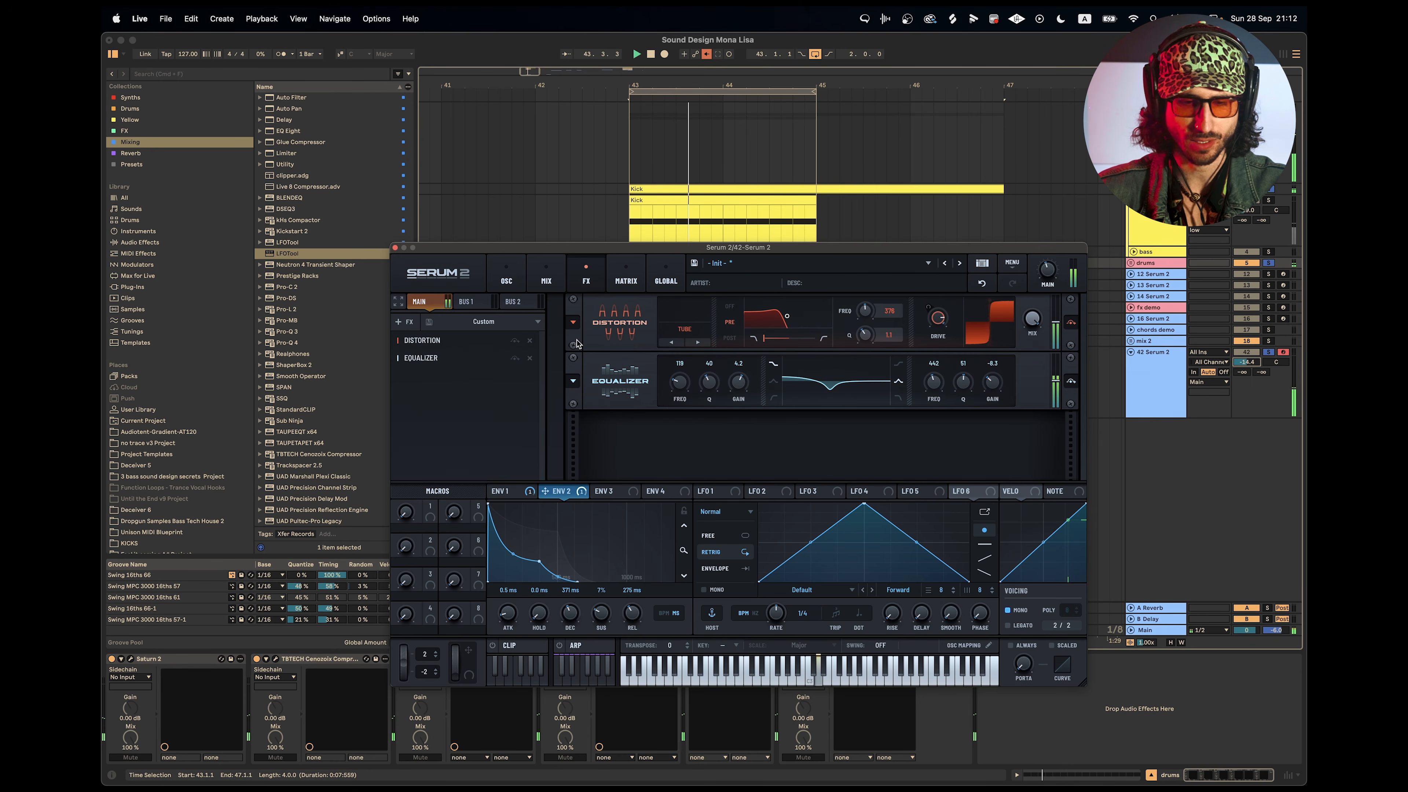
{"action": "left_click_drag", "start_coordinate": [450, 357], "coordinate": [443, 390]}
{"action": "key", "text": "space"}
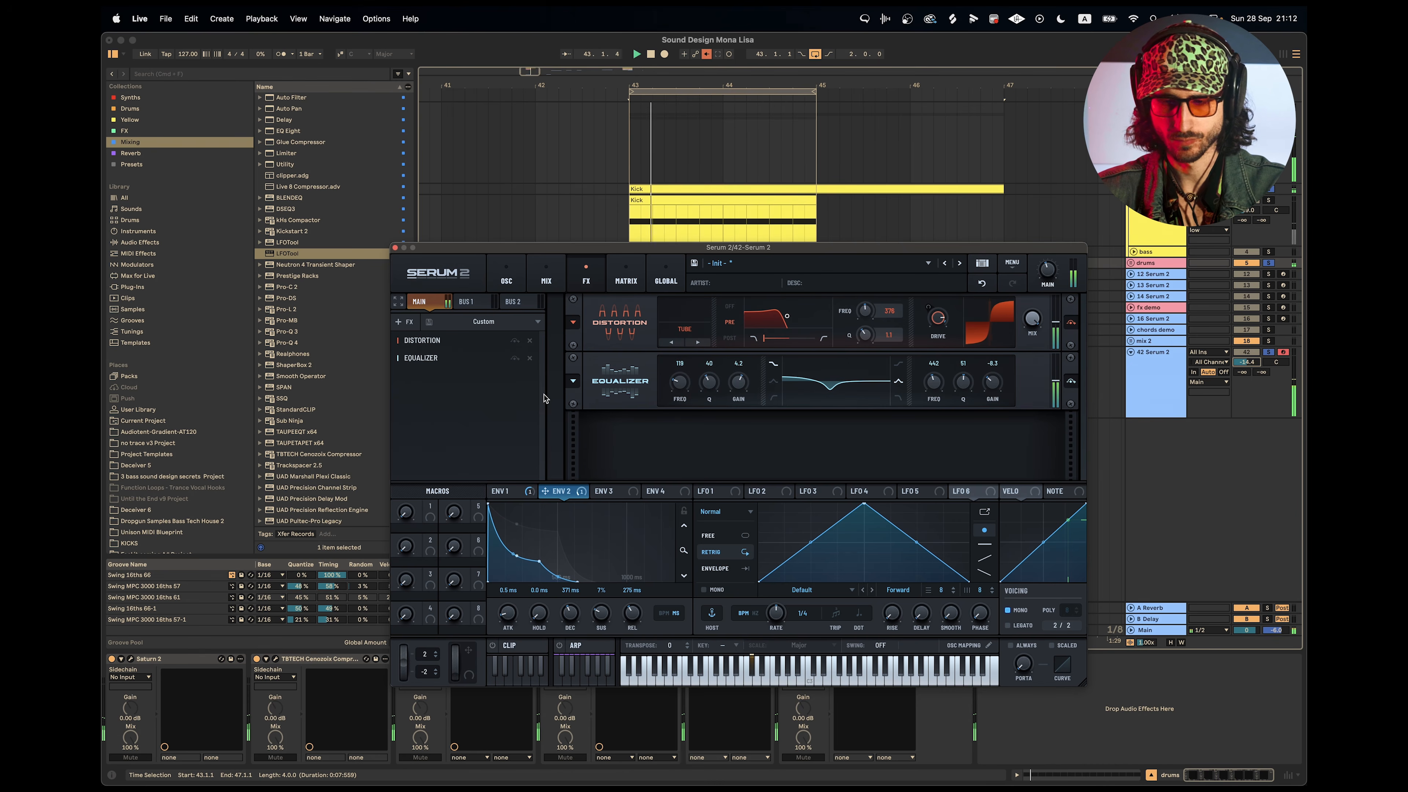
{"action": "left_click", "coordinate": [699, 343]}
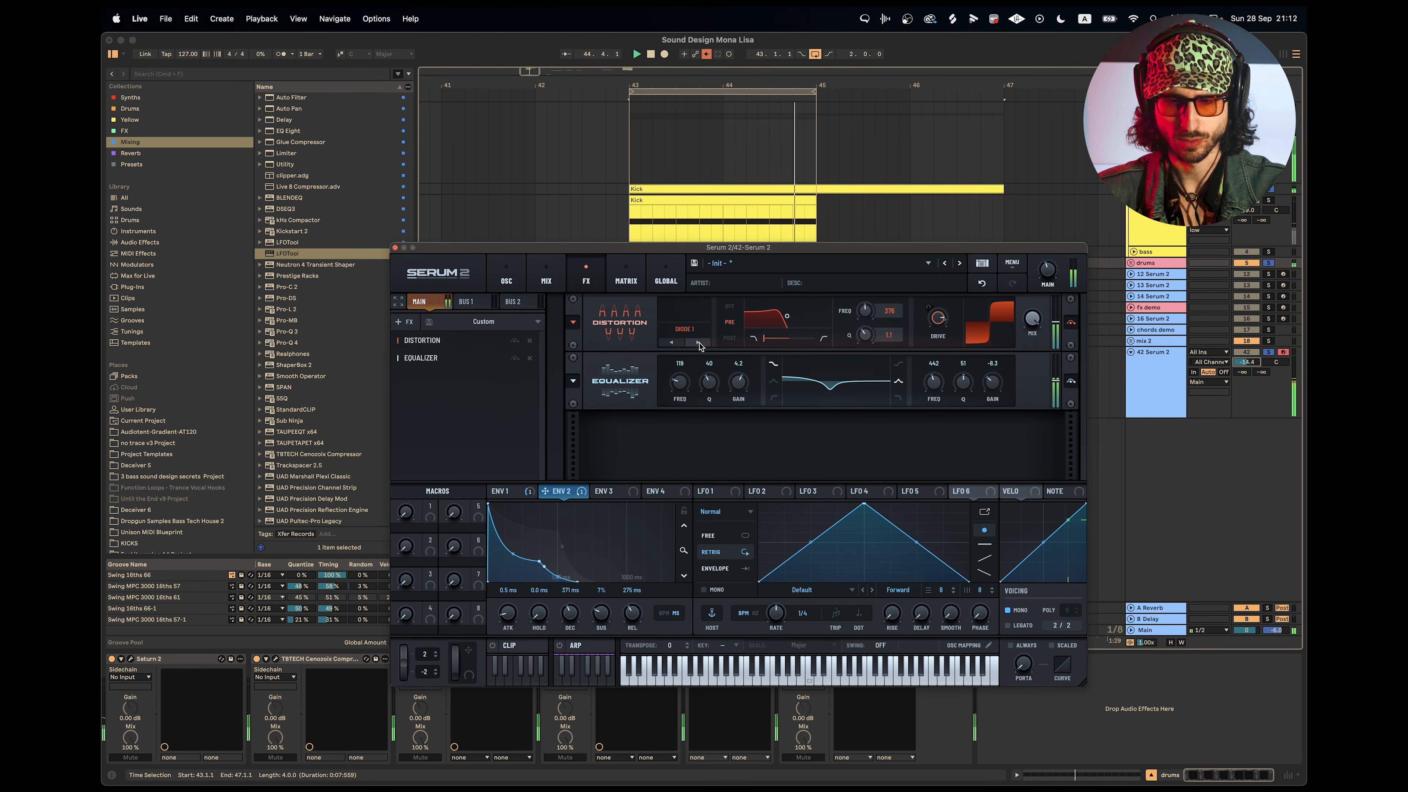
Switch the distortion type to Tube.
{"action": "left_click", "coordinate": [676, 347]}
{"action": "left_click", "coordinate": [676, 347]}
{"action": "left_click", "coordinate": [676, 347]}
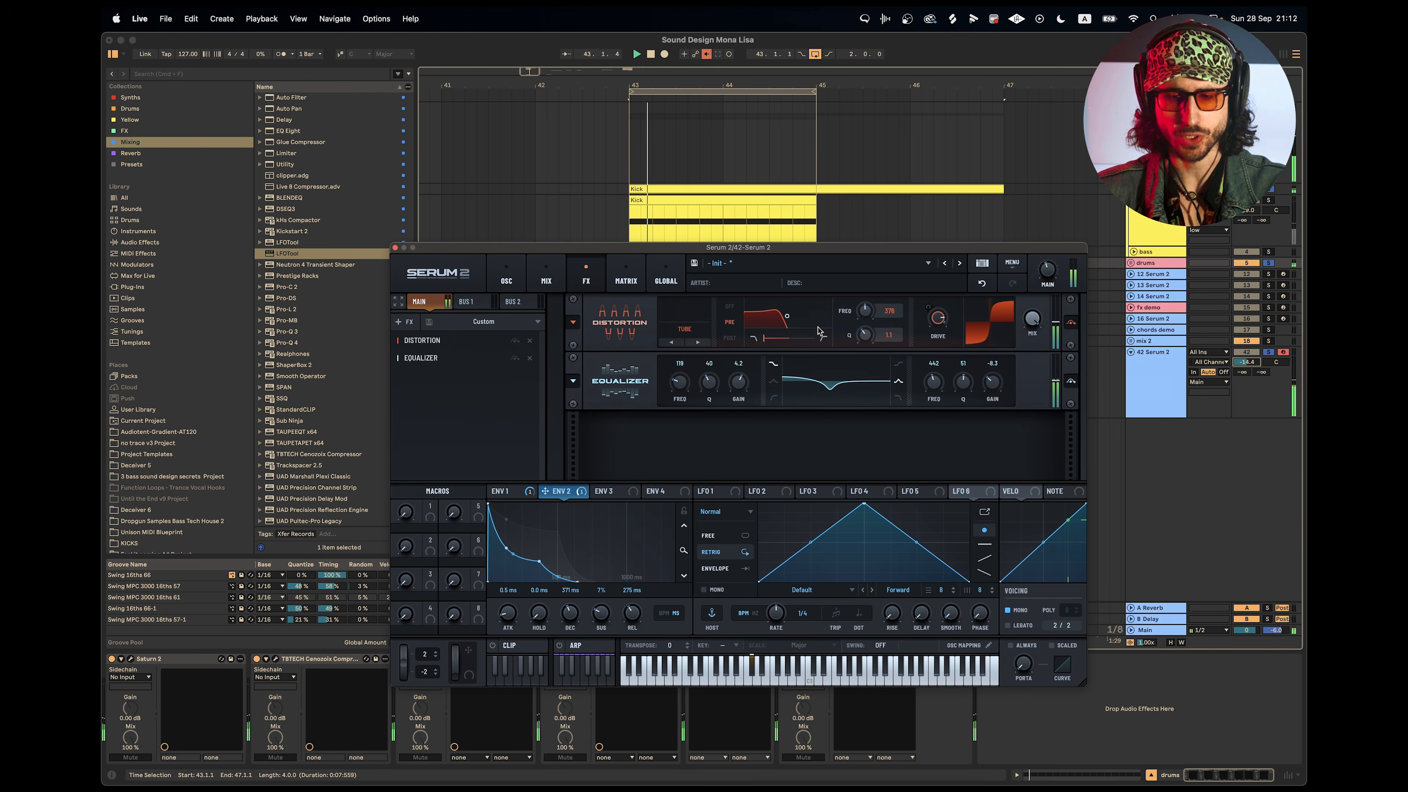
Try modulating the distortion's filter frequency with Envelope 2, and remove that modulation.
{"action": "left_click_drag", "start_coordinate": [565, 494], "coordinate": [863, 319]}
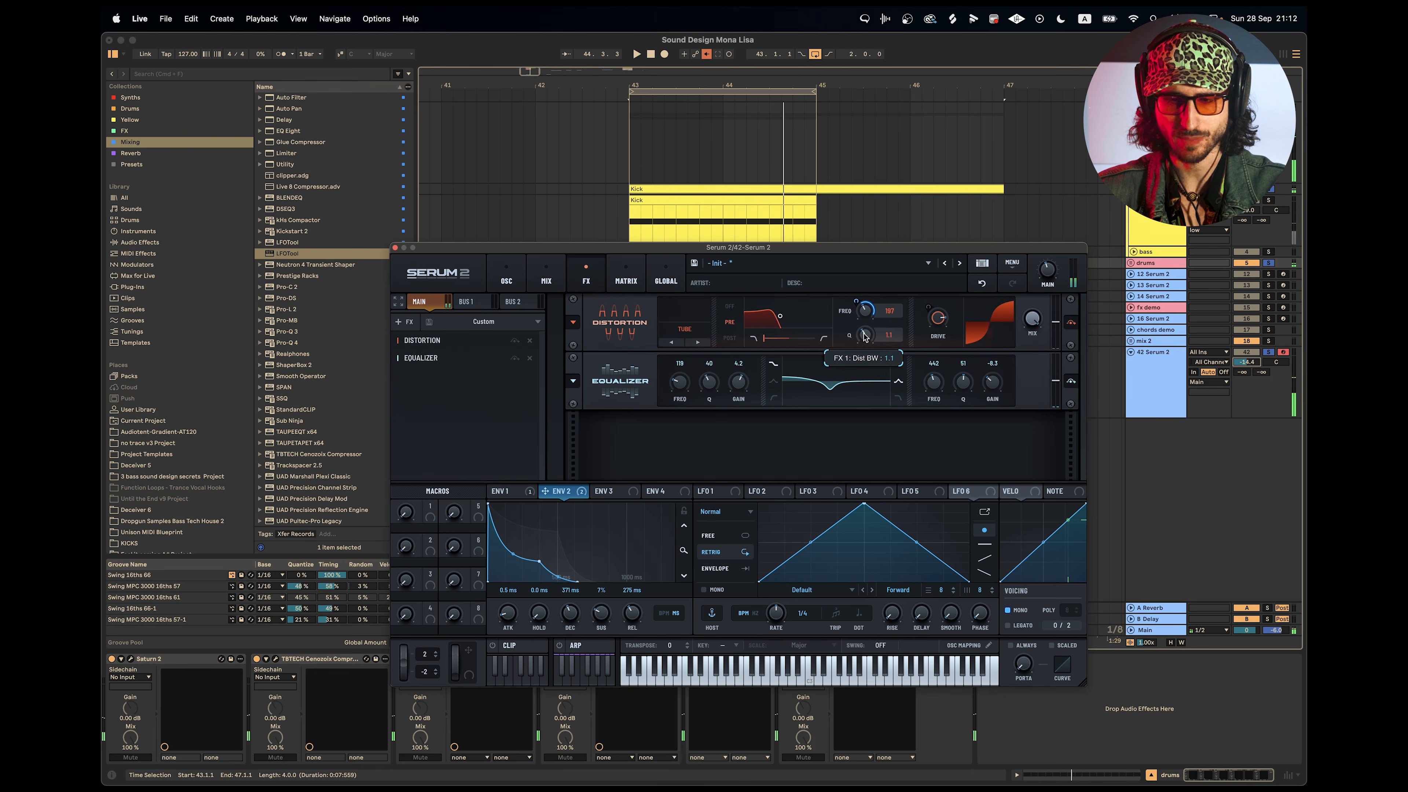
{"action": "mouse_move", "coordinate": [869, 320]}
{"action": "left_mouse_down"}
{"action": "mouse_move", "coordinate": [867, 304]}
{"action": "mouse_move", "coordinate": [862, 329]}
{"action": "left_mouse_up"}
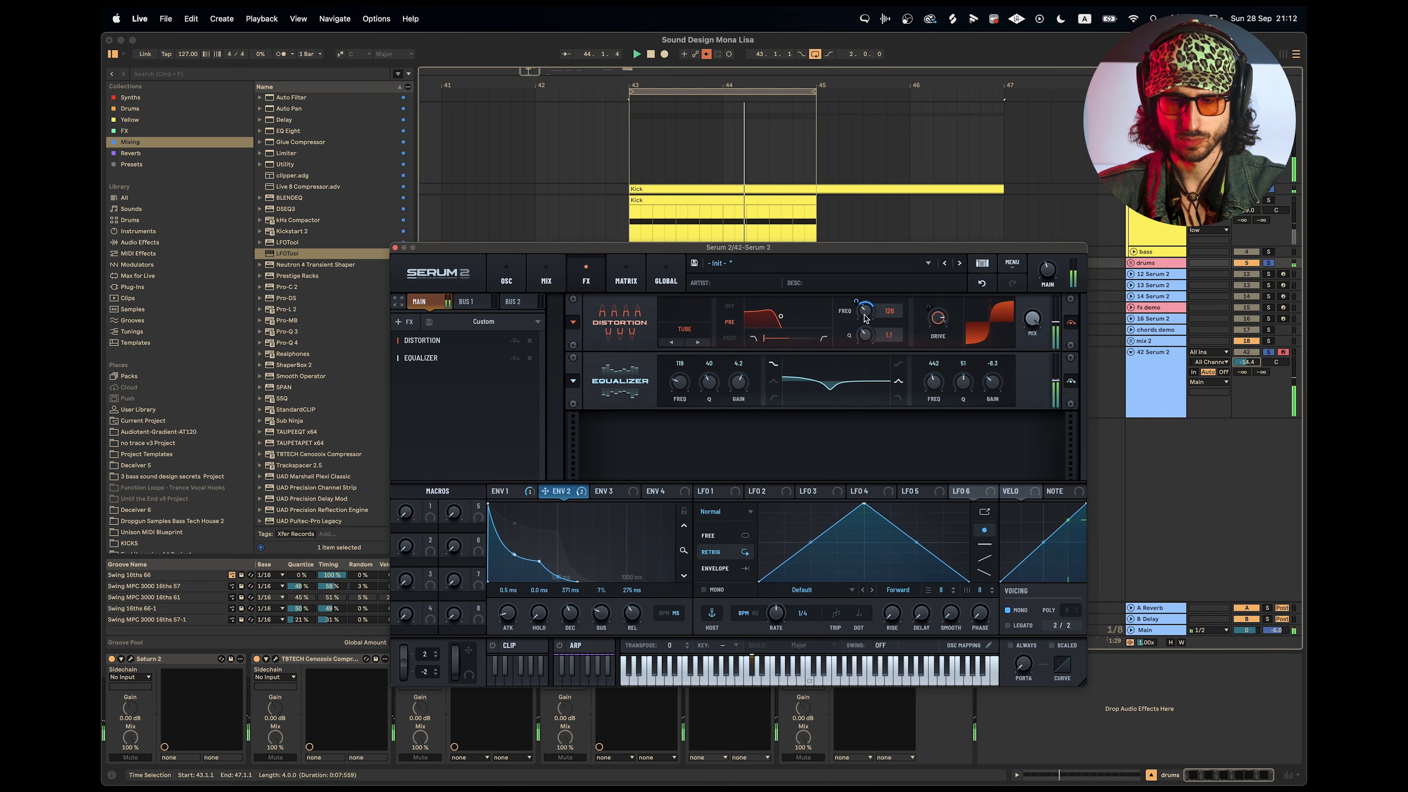
{"action": "right_click", "coordinate": [865, 317]}
{"action": "left_click", "coordinate": [921, 418]}
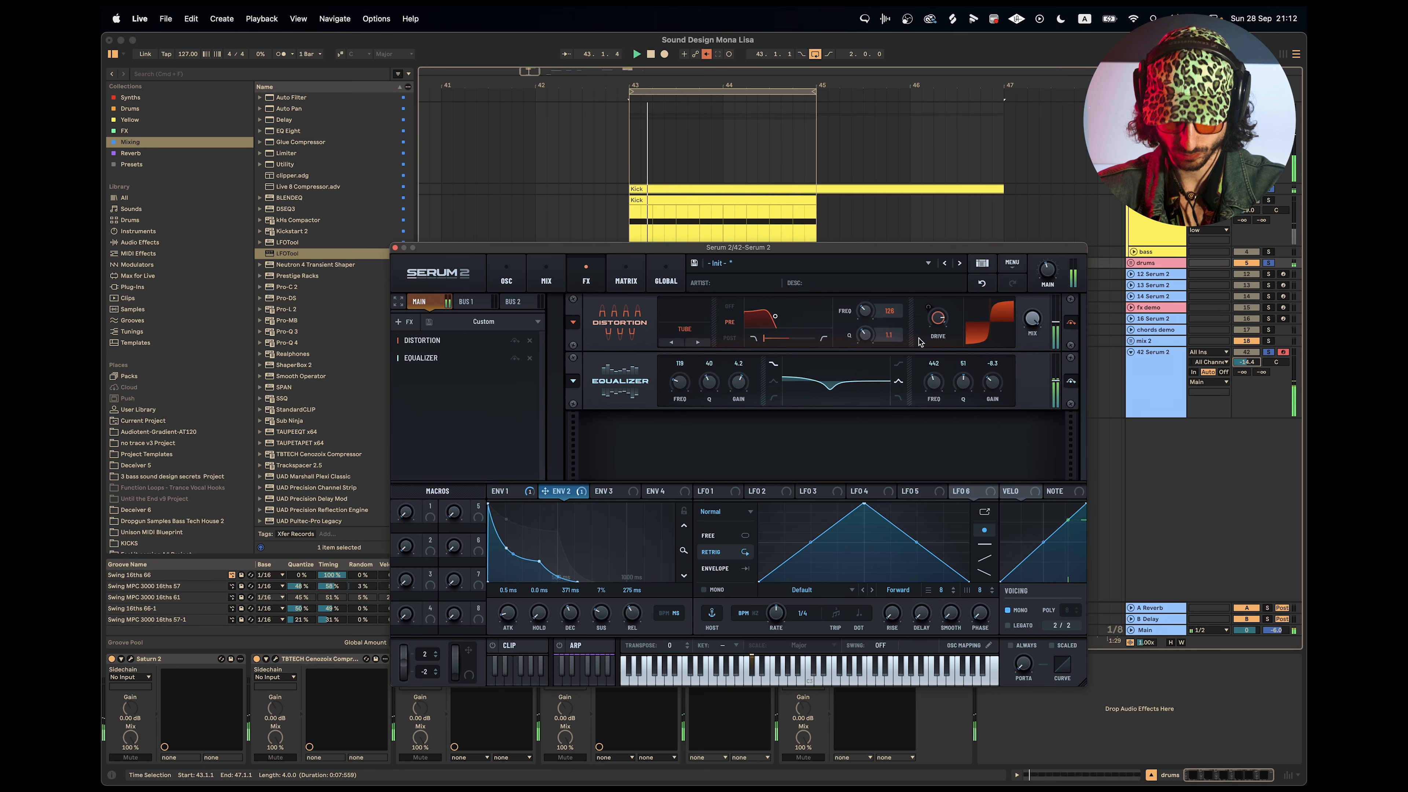
Fine-tune the distortion's filter frequency, add a Compressor after the equalizer and play the loop.
{"action": "mouse_move", "coordinate": [897, 314]}
{"action": "left_mouse_down"}
{"action": "mouse_move", "coordinate": [876, 281]}
{"action": "mouse_move", "coordinate": [889, 322]}
{"action": "left_mouse_up"}
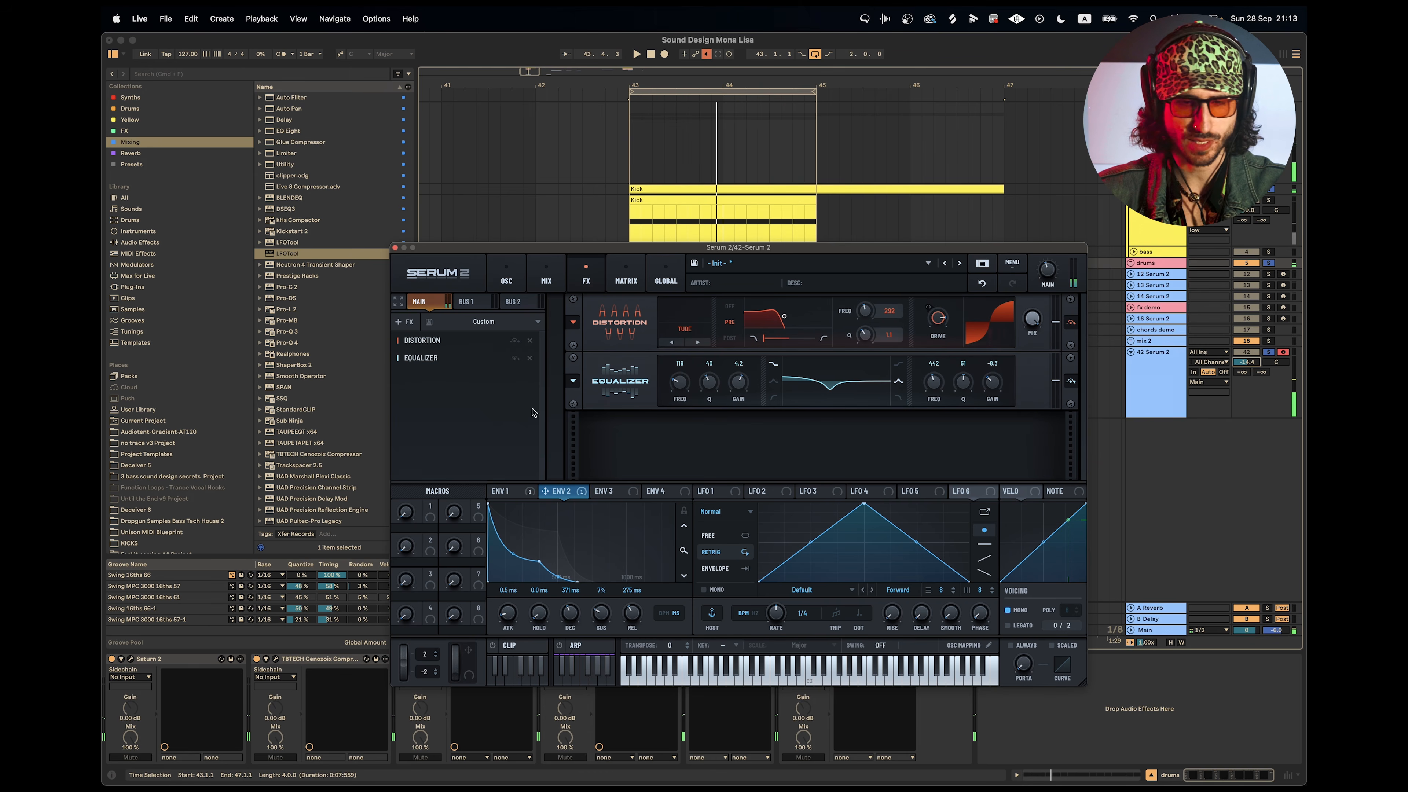
{"action": "left_click", "coordinate": [410, 322]}
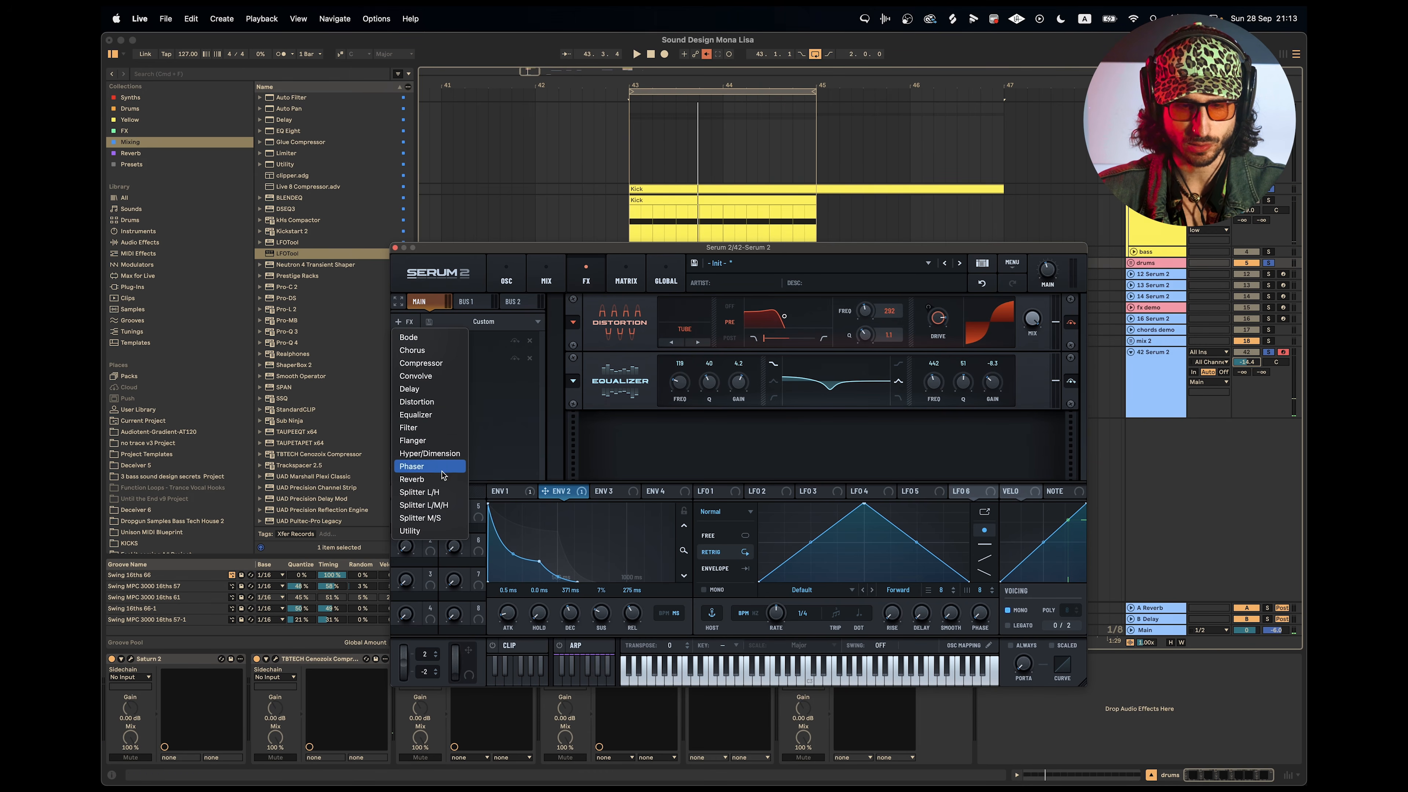
{"action": "left_click", "coordinate": [430, 364]}
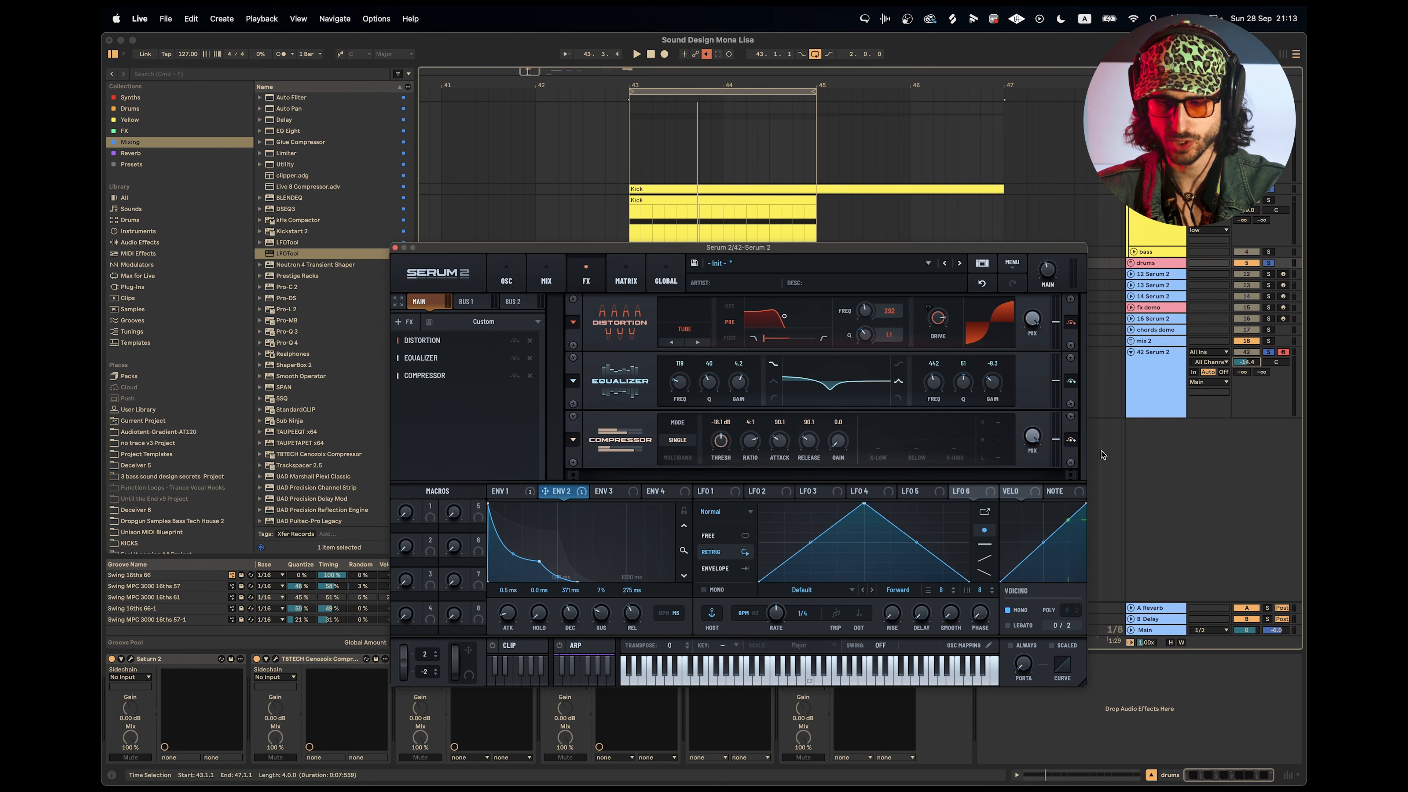
{"action": "key", "text": "space"}
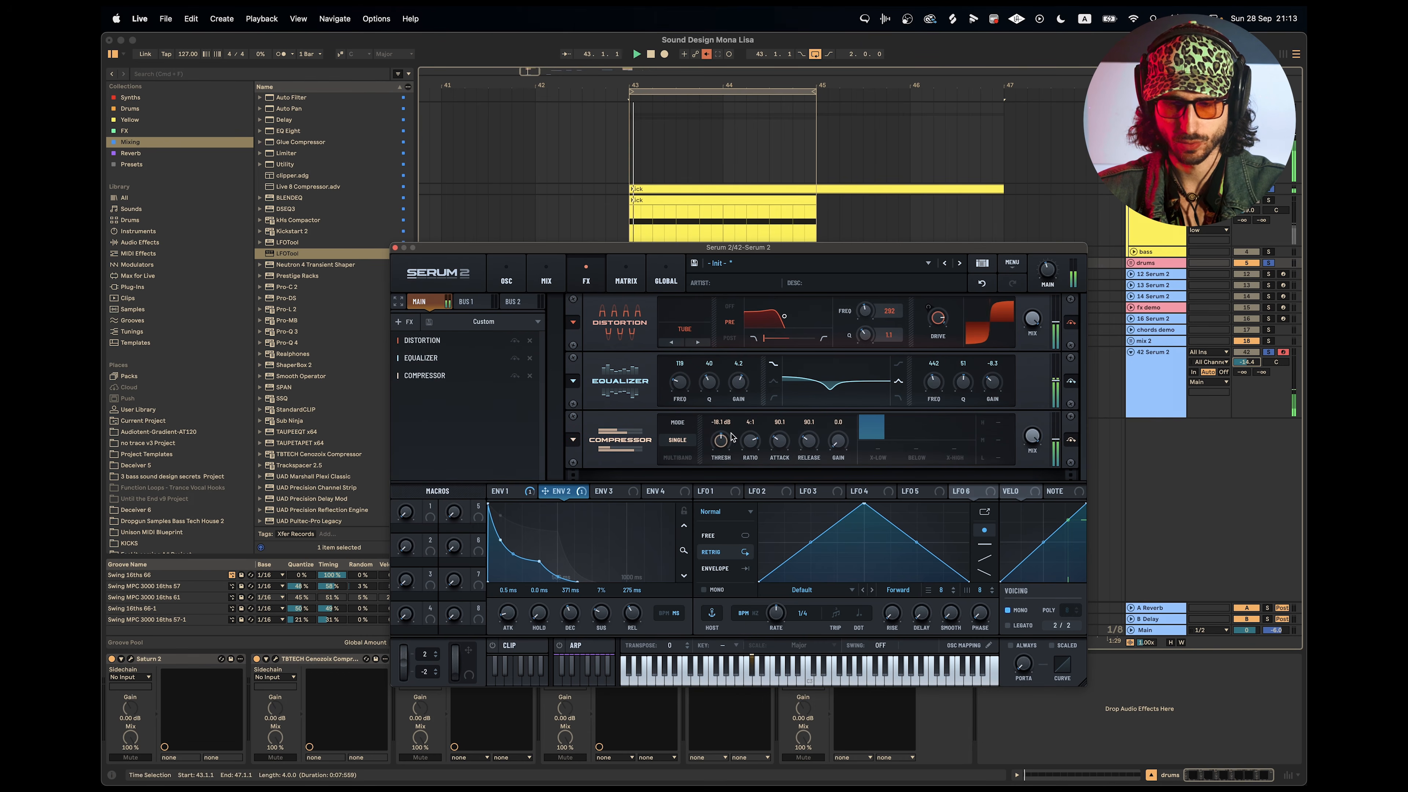
Try the compressor in multiband mode with 12.5 dB gain, and return to single-band mode with the default gain.
{"action": "left_click", "coordinate": [677, 457]}
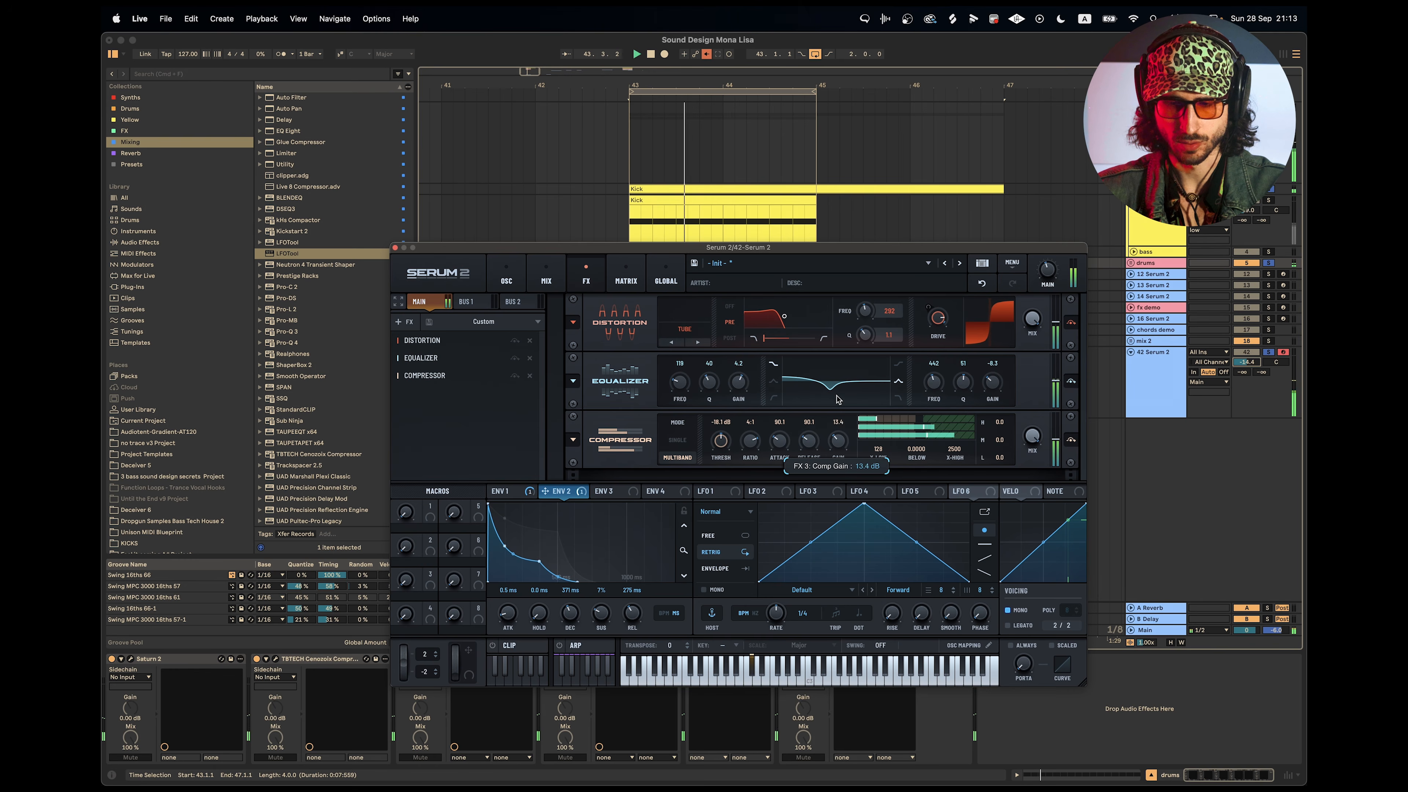
{"action": "left_click_drag", "start_coordinate": [829, 446], "coordinate": [847, 430]}
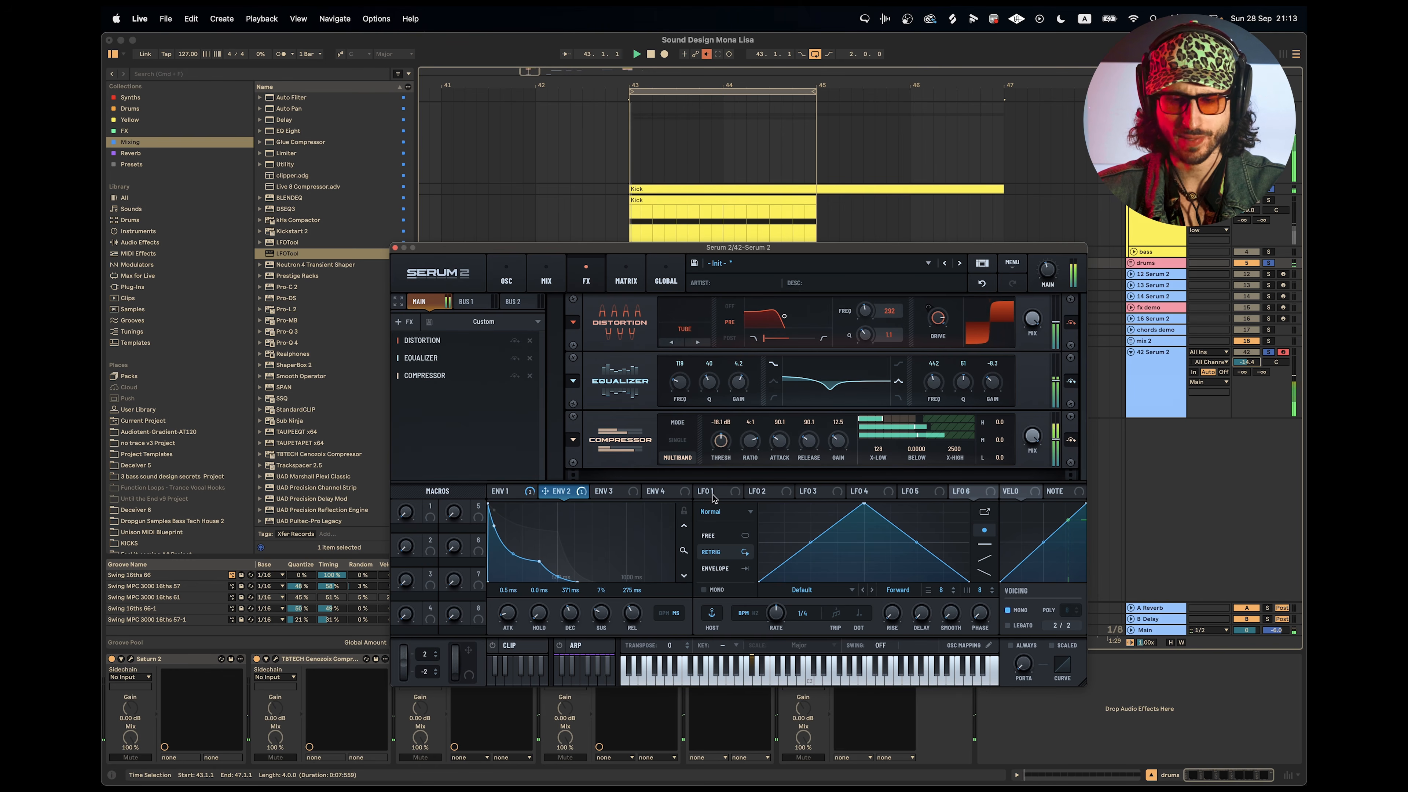
{"action": "left_click", "coordinate": [680, 442]}
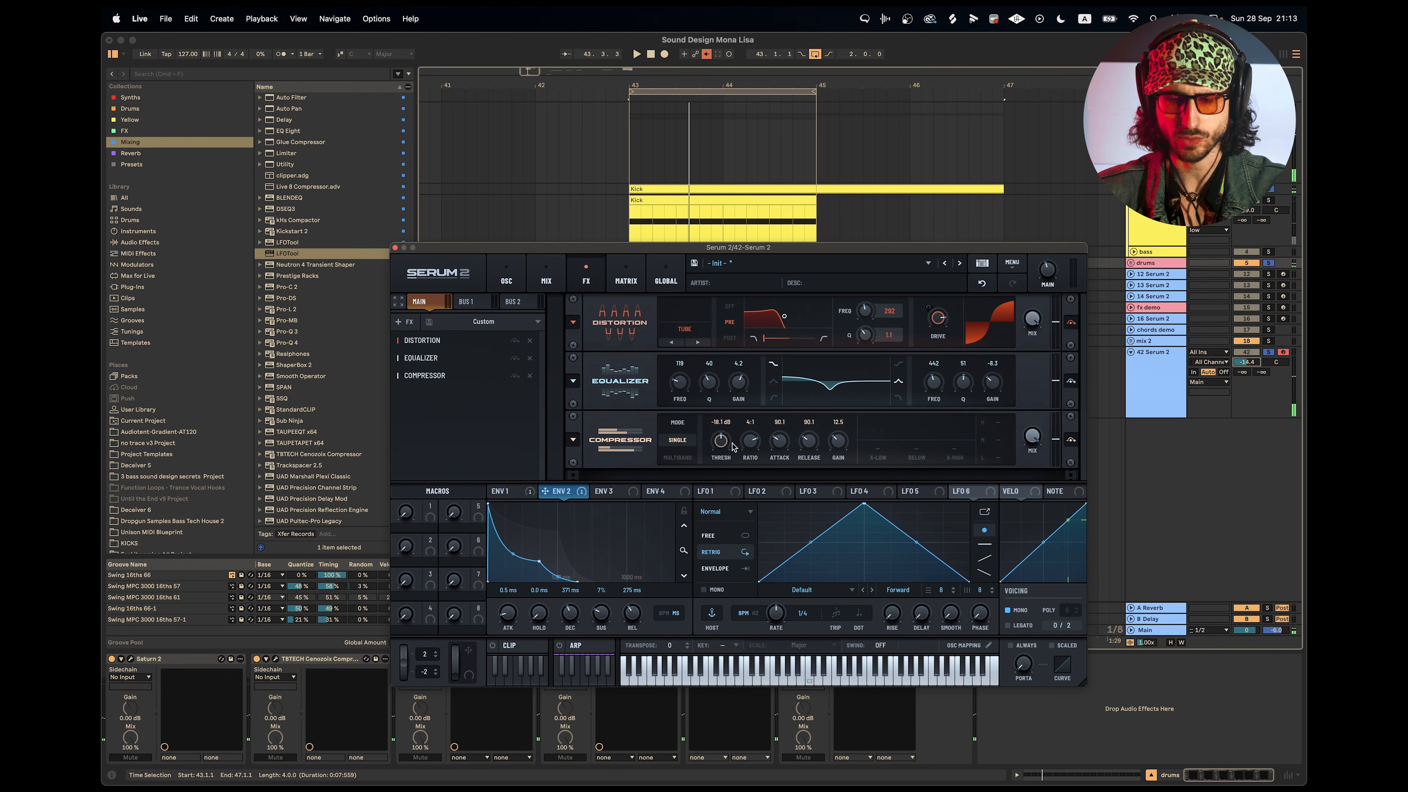
{"action": "double_click", "coordinate": [839, 442]}
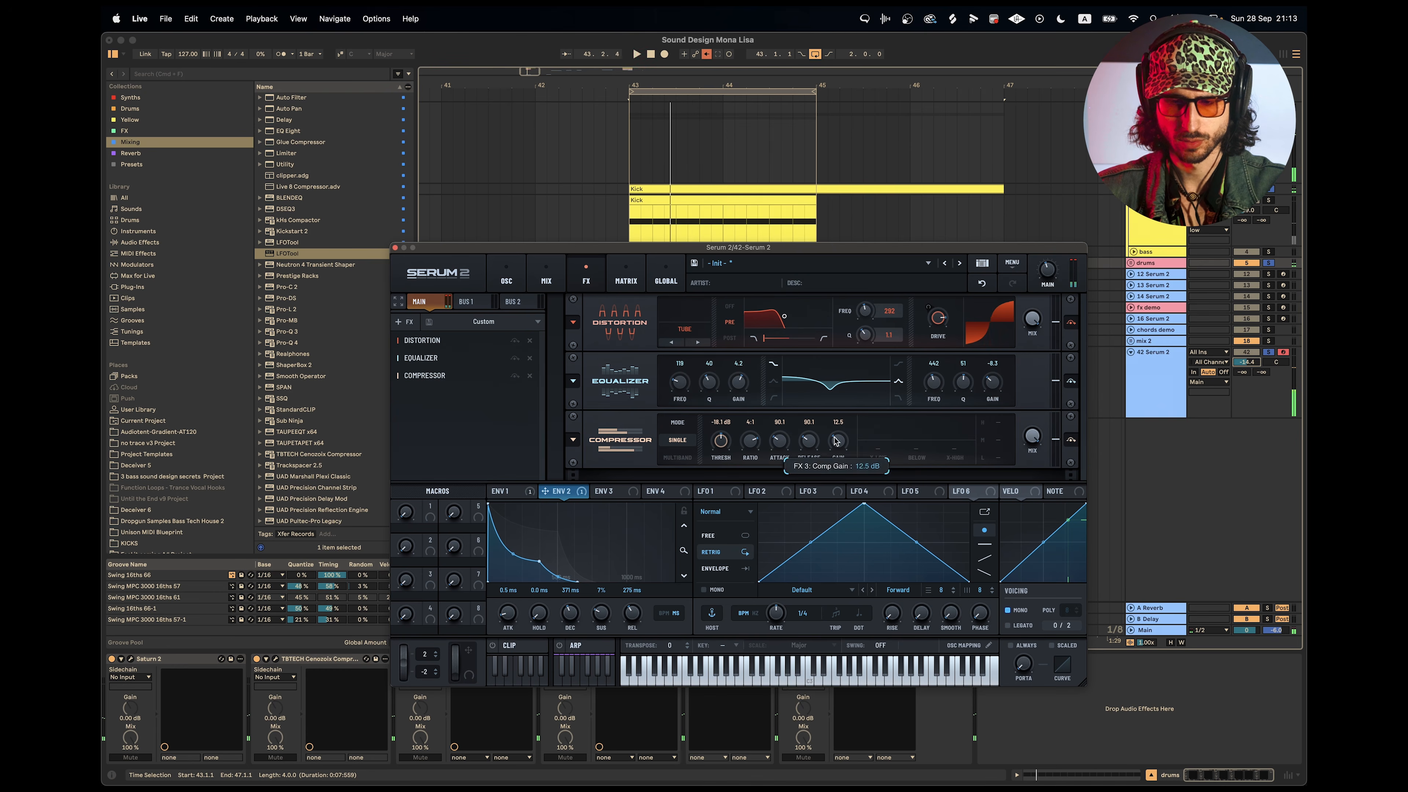
Set the compressor's ratio to Limit, its threshold to -12.2 dB and its attack to 0.2 ms while playing the loop.
{"action": "key", "text": "space"}
{"action": "left_click_drag", "start_coordinate": [750, 445], "coordinate": [751, 434]}
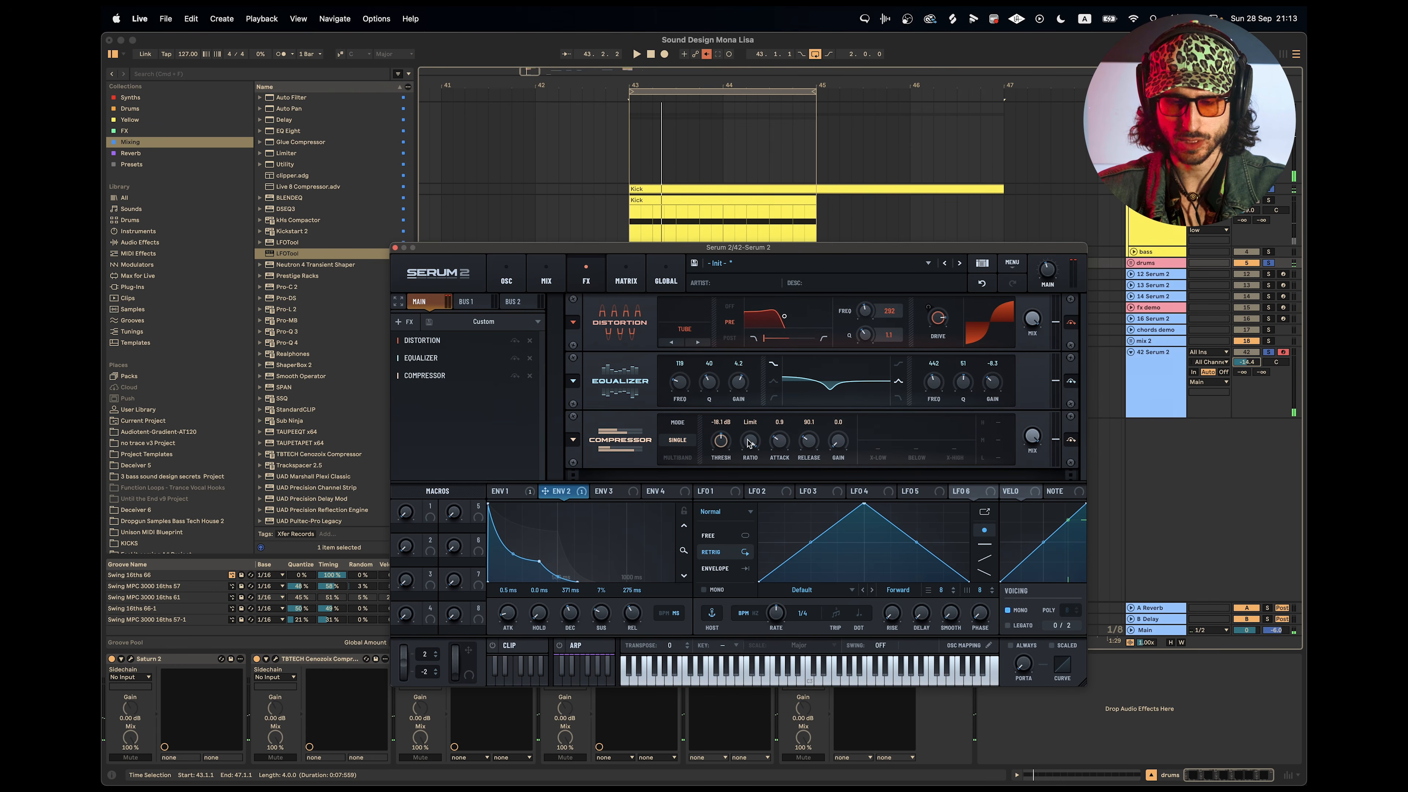
{"action": "key", "text": "space"}
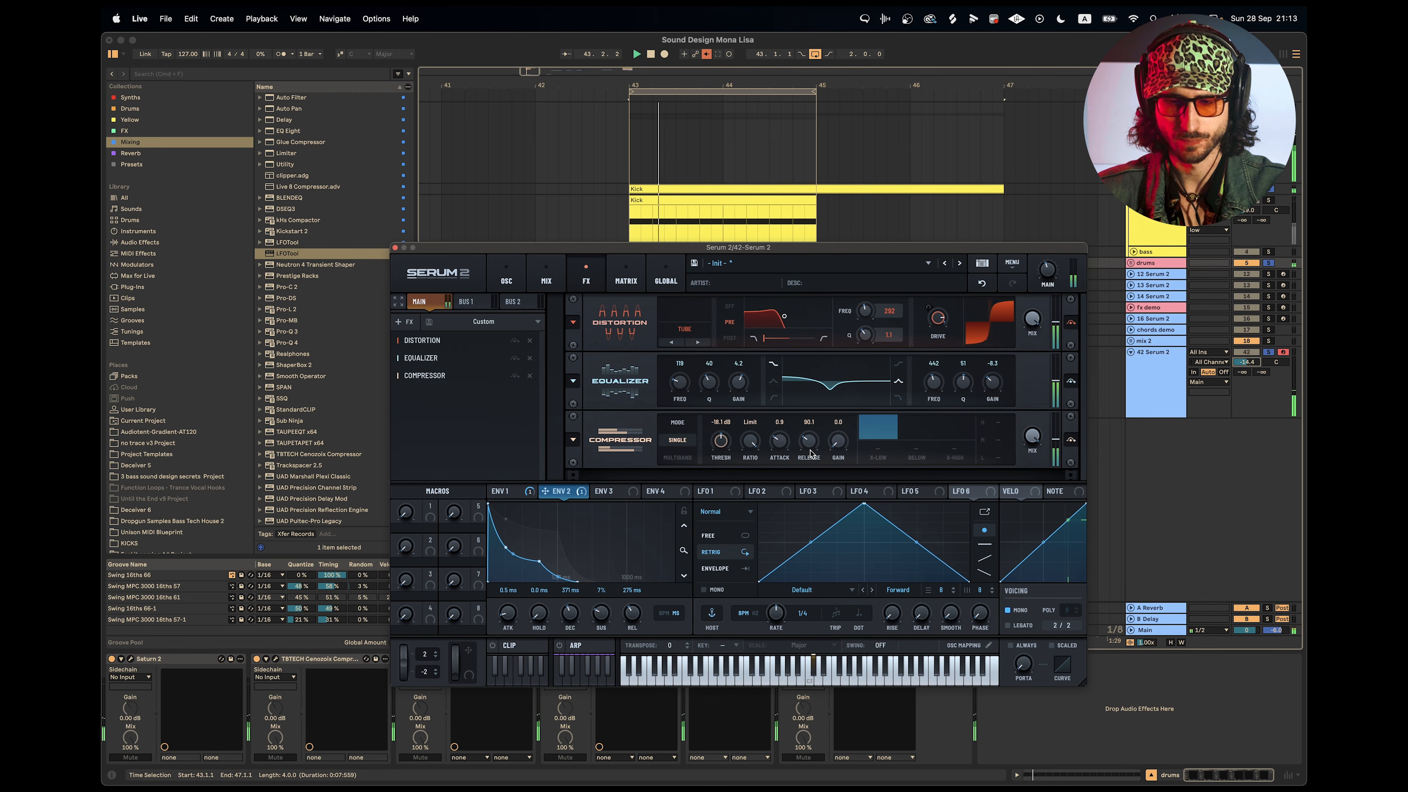
{"action": "double_click", "coordinate": [720, 441]}
{"action": "left_click_drag", "start_coordinate": [720, 442], "coordinate": [730, 402]}
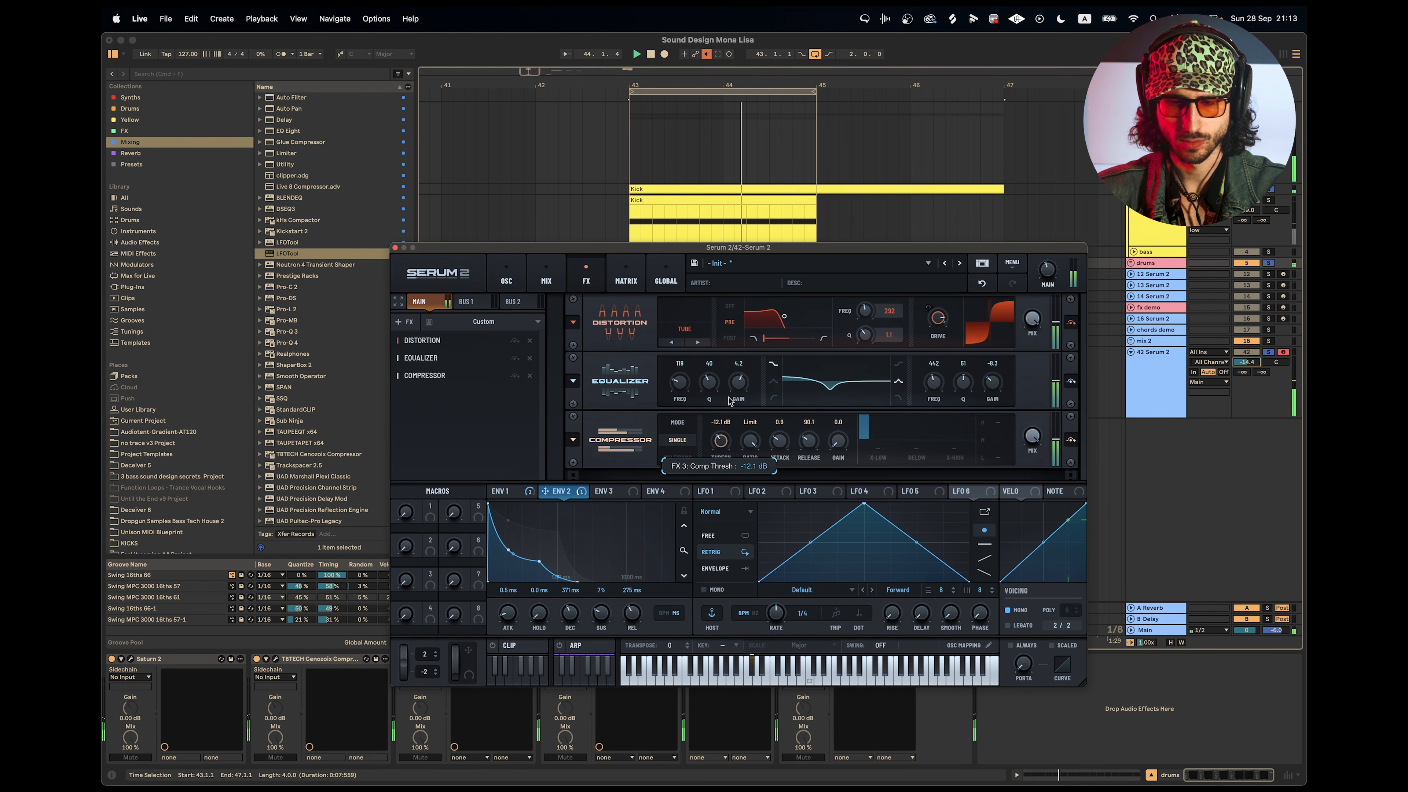
{"action": "left_click_drag", "start_coordinate": [730, 399], "coordinate": [730, 402]}
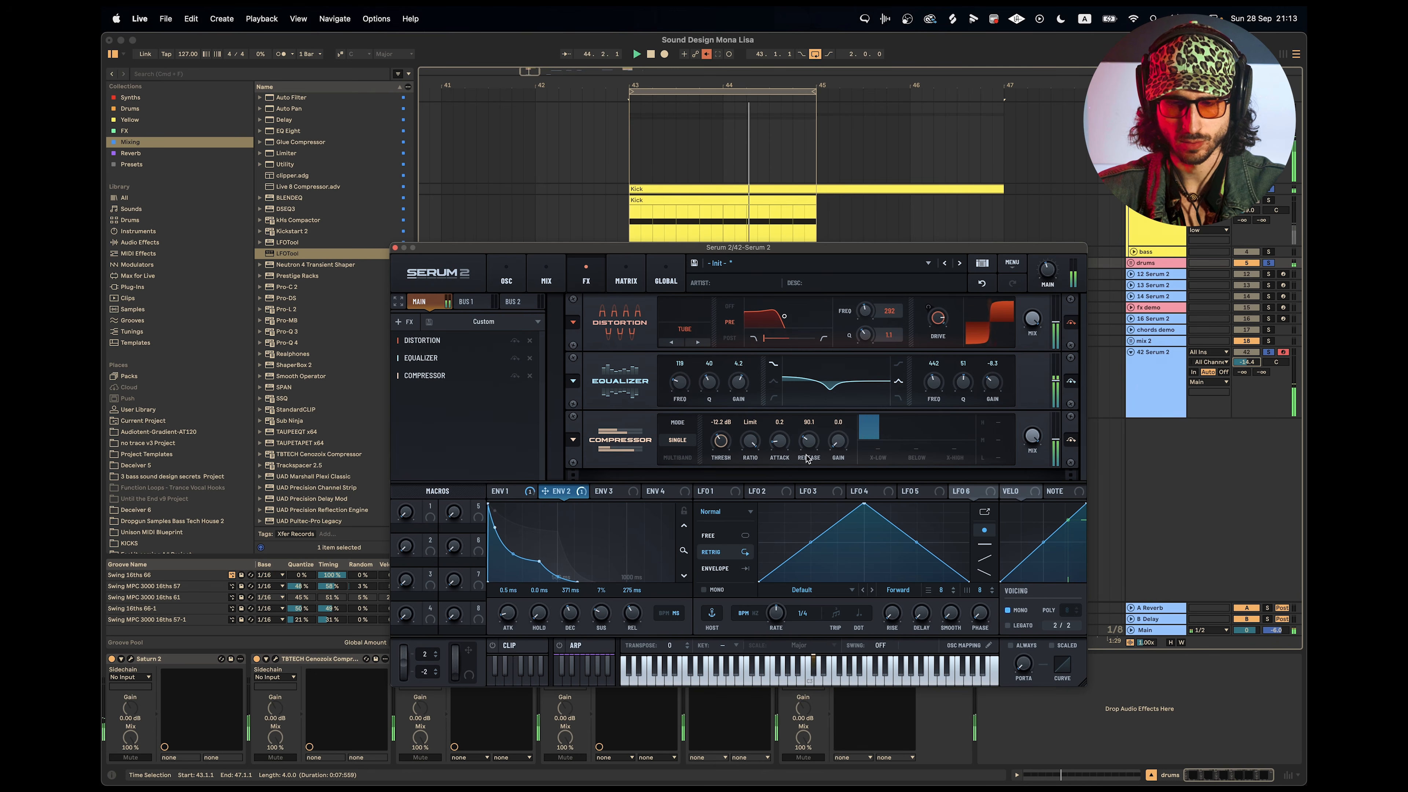
Set the compressor's gain to 3.2 dB, attack to 1.5 and release to 125.8, comparing the sound with the effect bypassed.
{"action": "left_click_drag", "start_coordinate": [808, 449], "coordinate": [849, 436]}
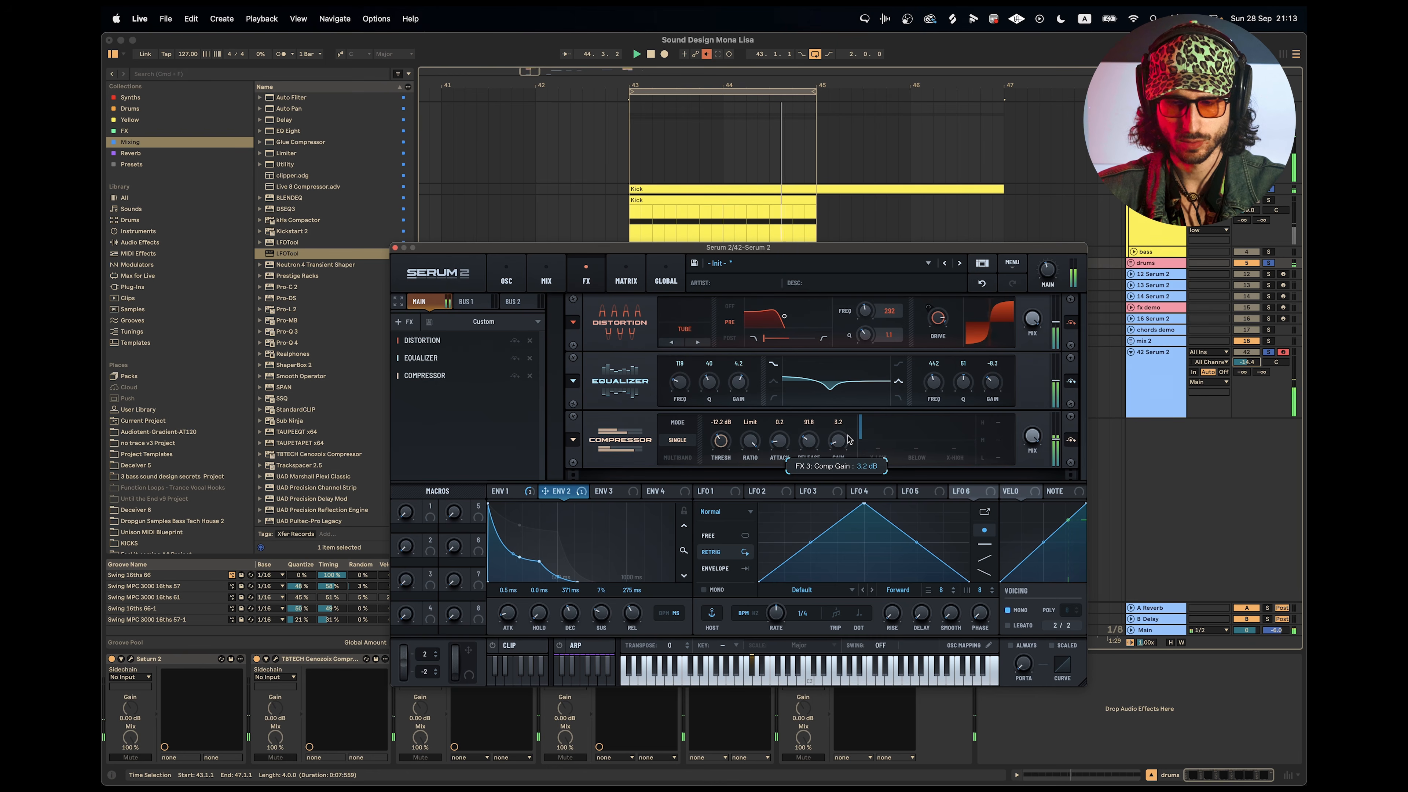
{"action": "left_click", "coordinate": [1072, 440]}
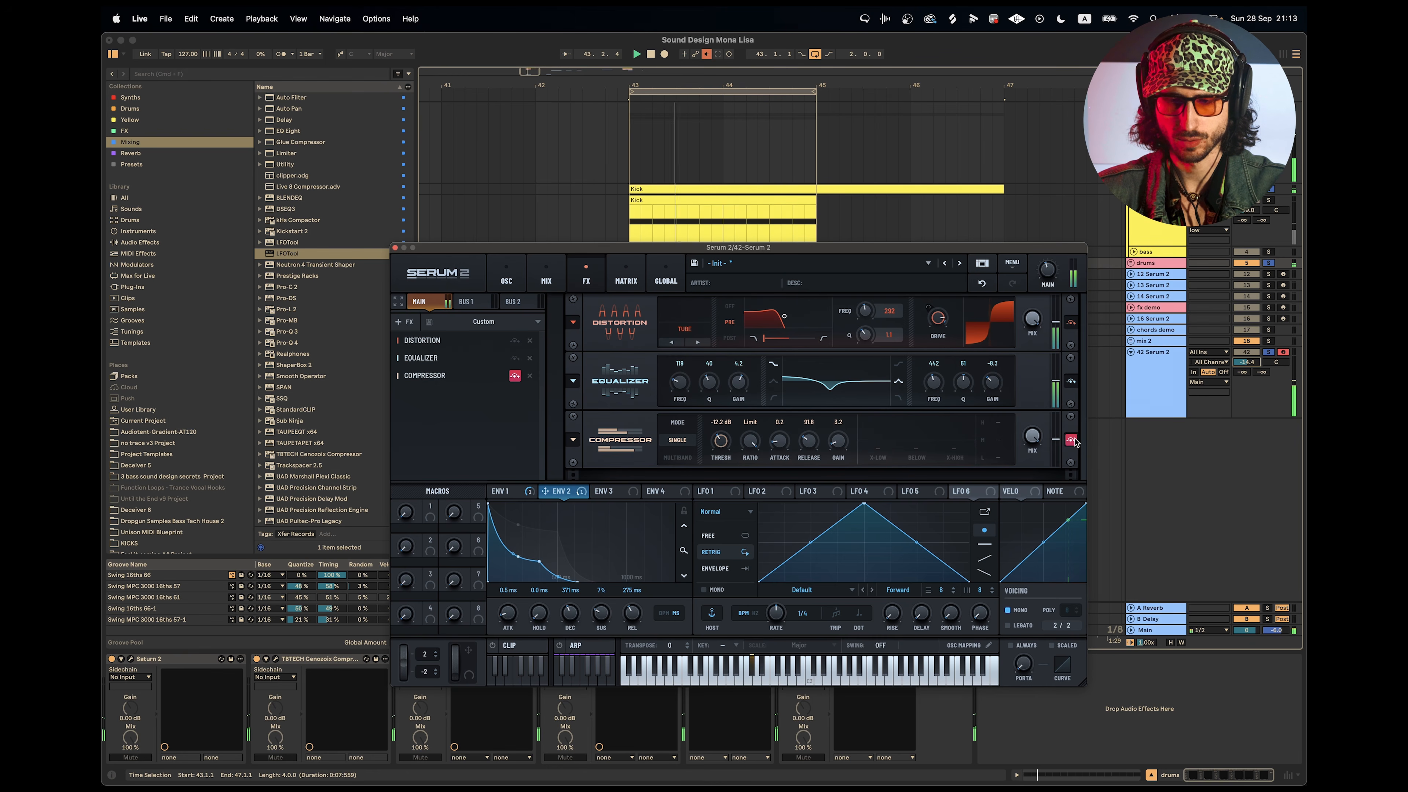
{"action": "left_click", "coordinate": [1071, 439]}
{"action": "left_click_drag", "start_coordinate": [779, 441], "coordinate": [793, 416]}
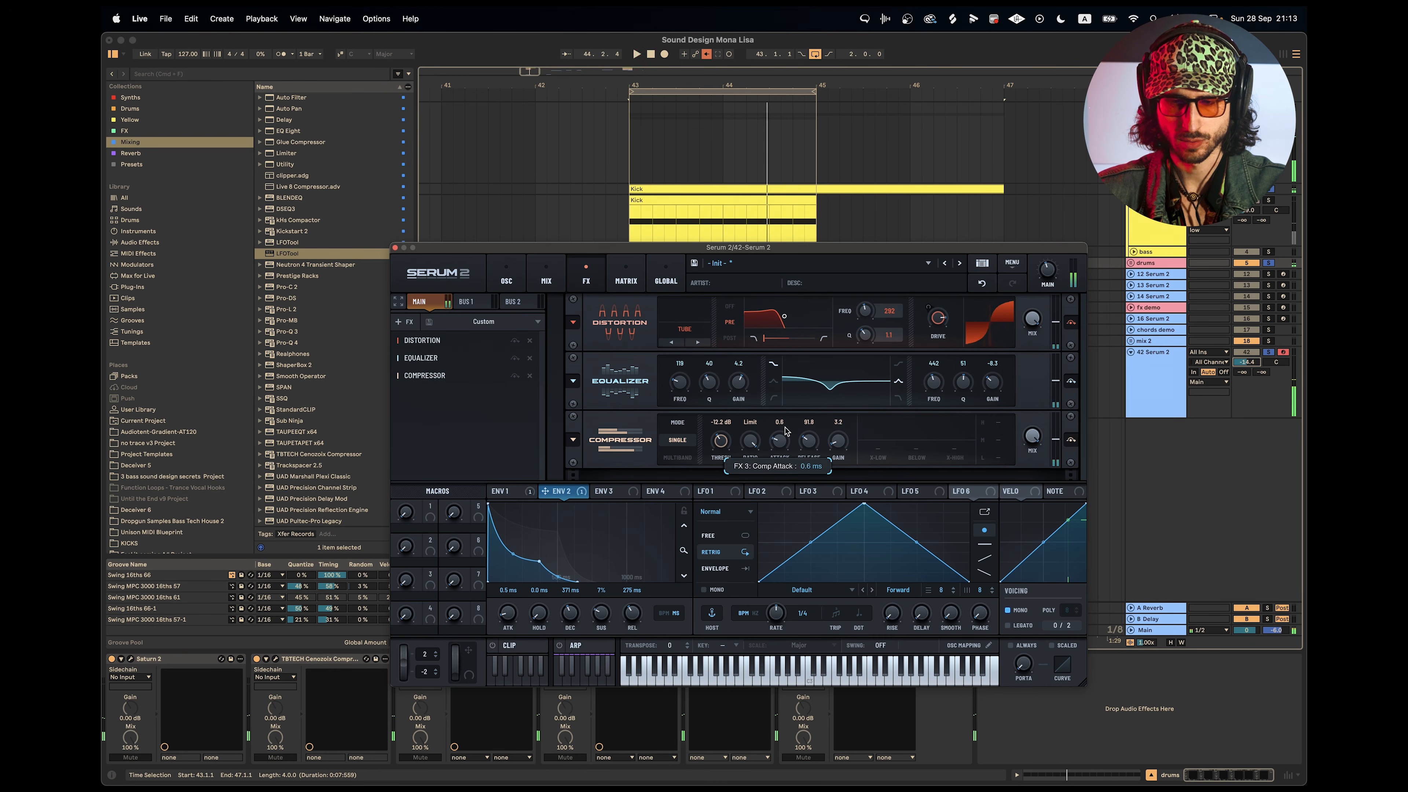
{"action": "left_click_drag", "start_coordinate": [779, 441], "coordinate": [815, 447]}
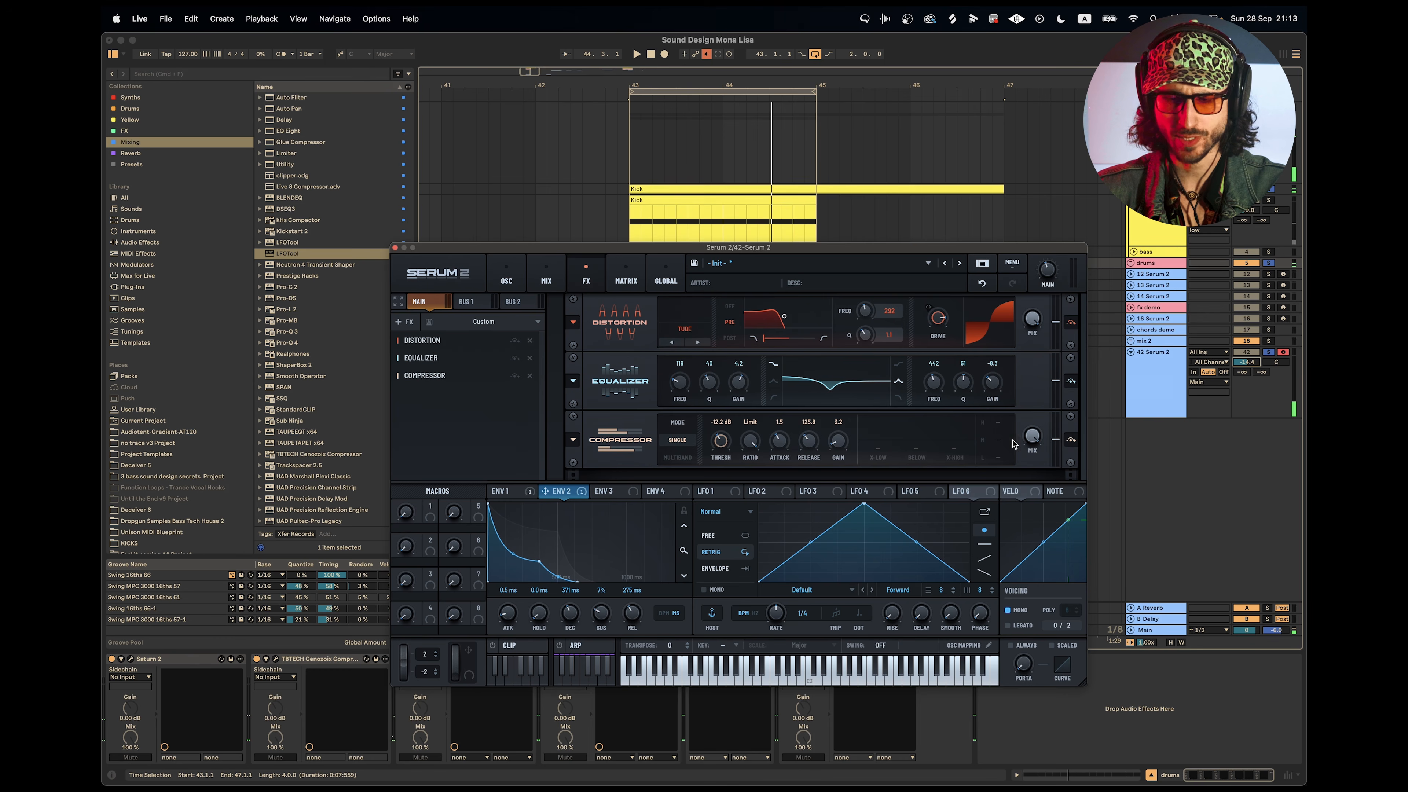
{"action": "key", "text": "space"}
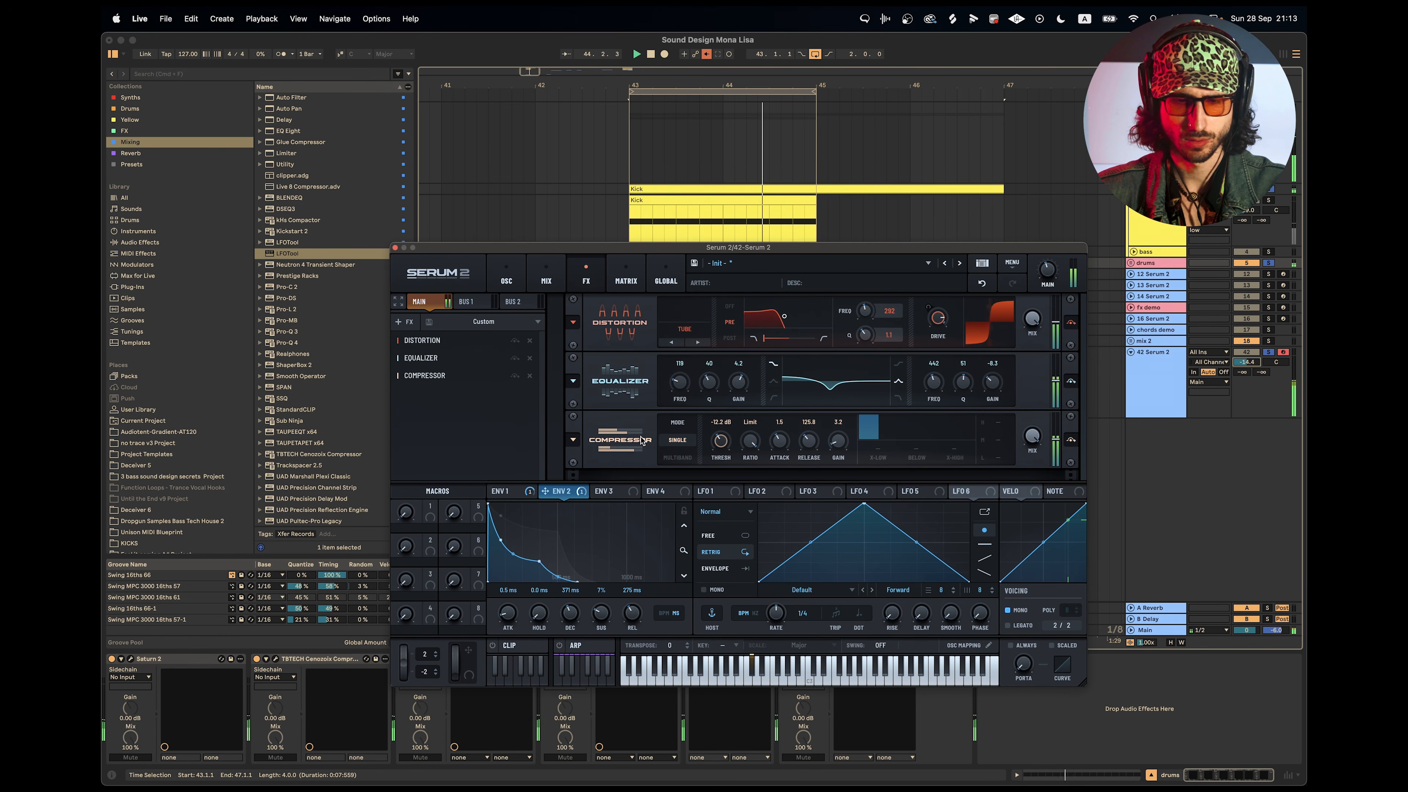
Add a Filter effect after the compressor and listen to it in the loop.
{"action": "left_click", "coordinate": [404, 322]}
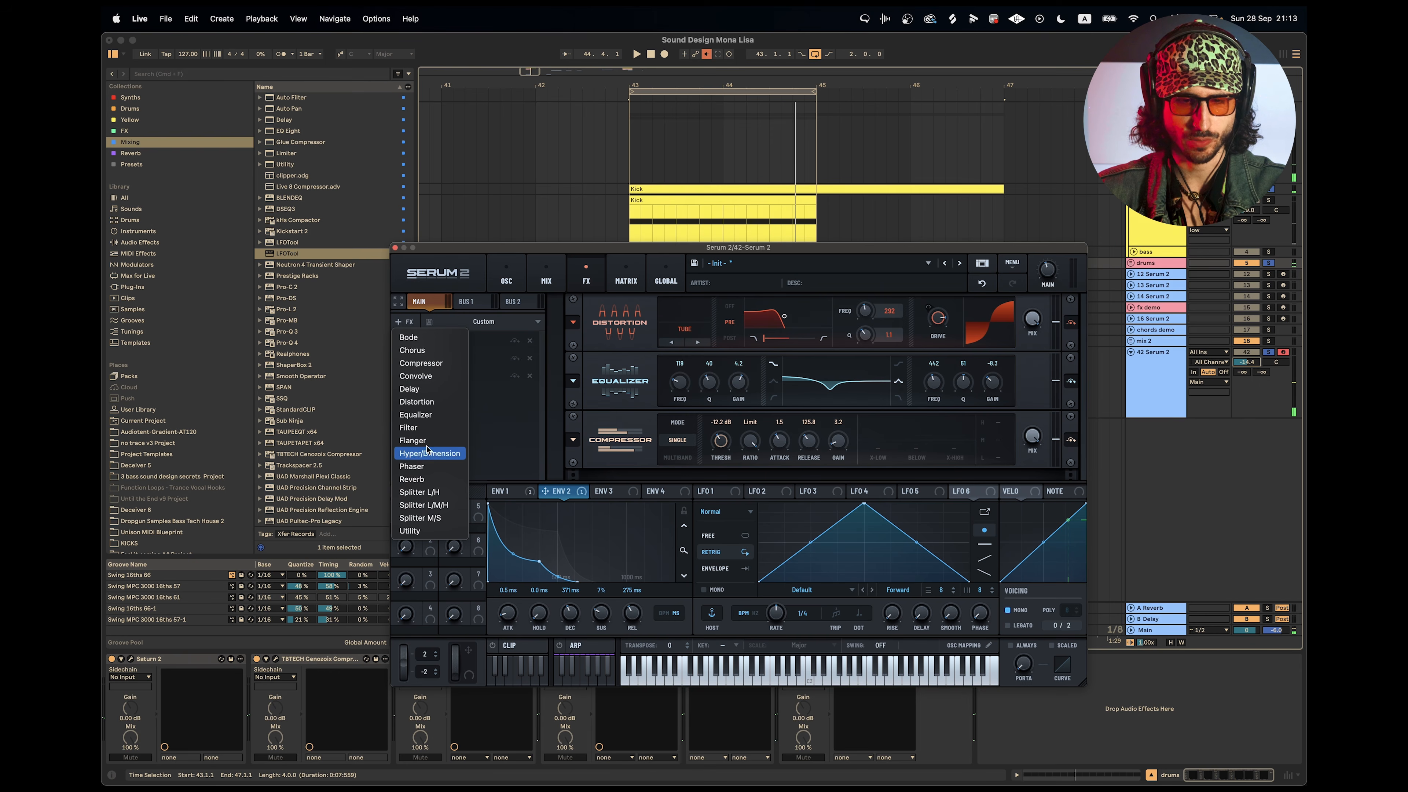
{"action": "left_click", "coordinate": [410, 427]}
{"action": "scroll", "coordinate": [830, 448], "scroll_direction": "down", "scroll_amount": 1}
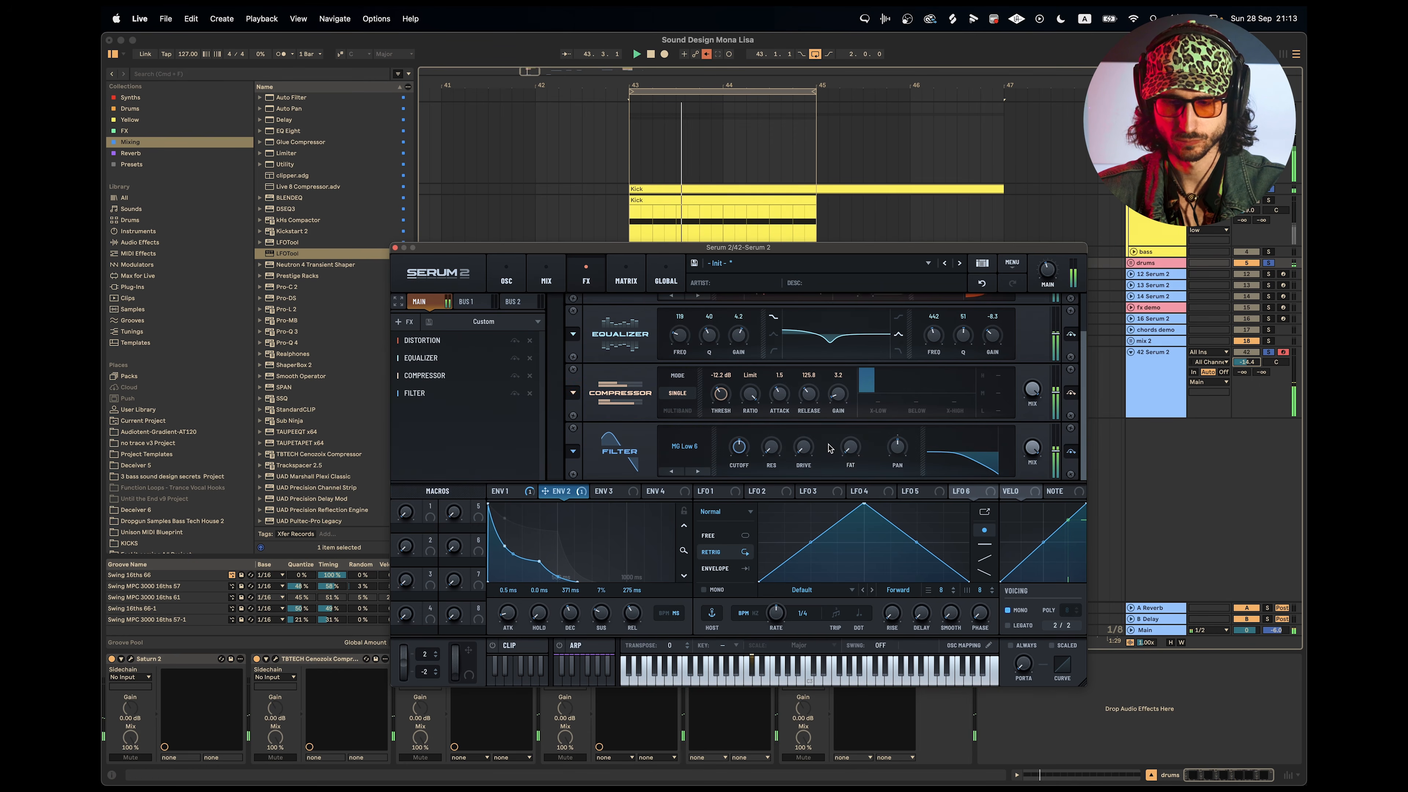
{"action": "key", "text": "space"}
Set the filter effect to MG Low 12 with 9% drive and modulate its cutoff with Envelope 2 by 42%.
{"action": "left_click", "coordinate": [699, 471]}
{"action": "key", "text": "space"}
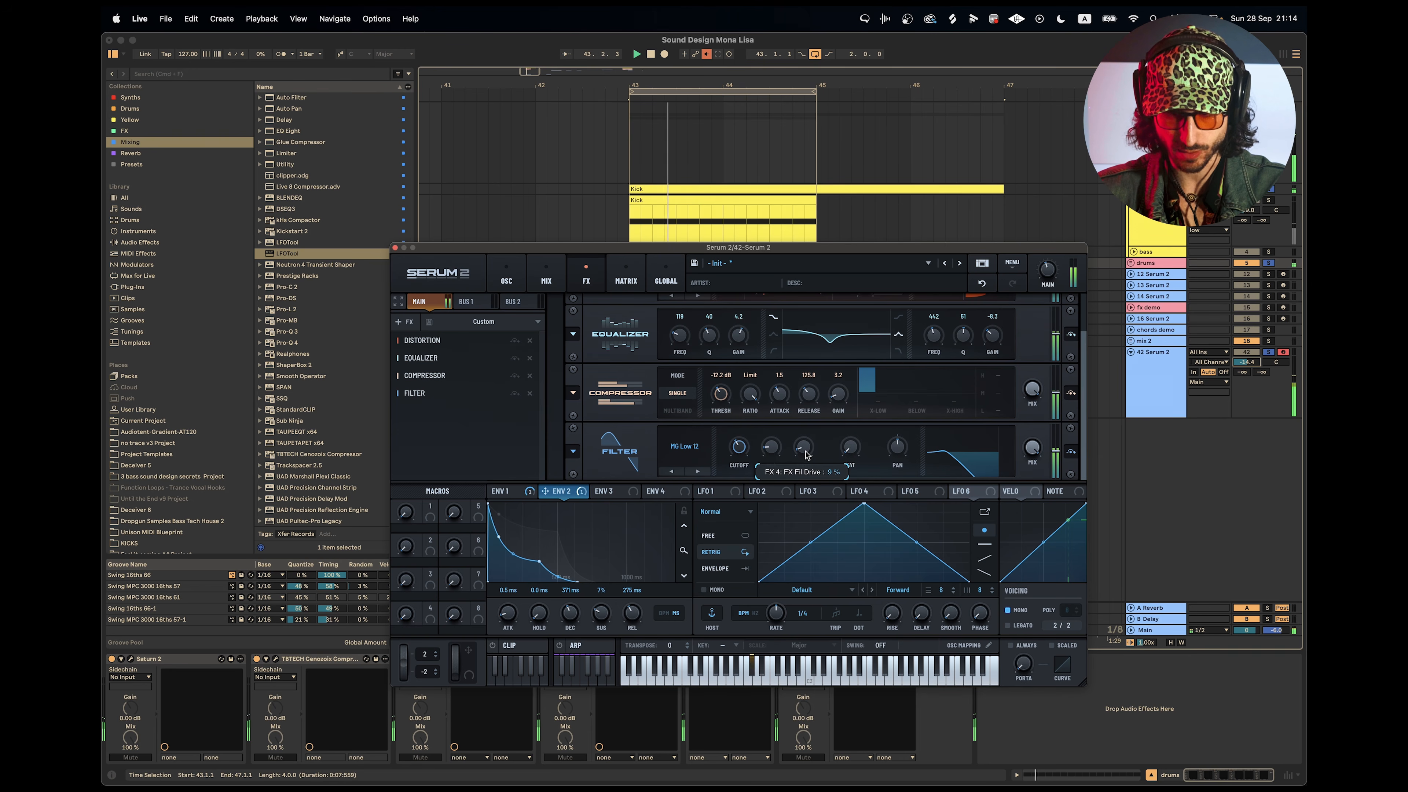
{"action": "left_click_drag", "start_coordinate": [545, 491], "coordinate": [736, 457]}
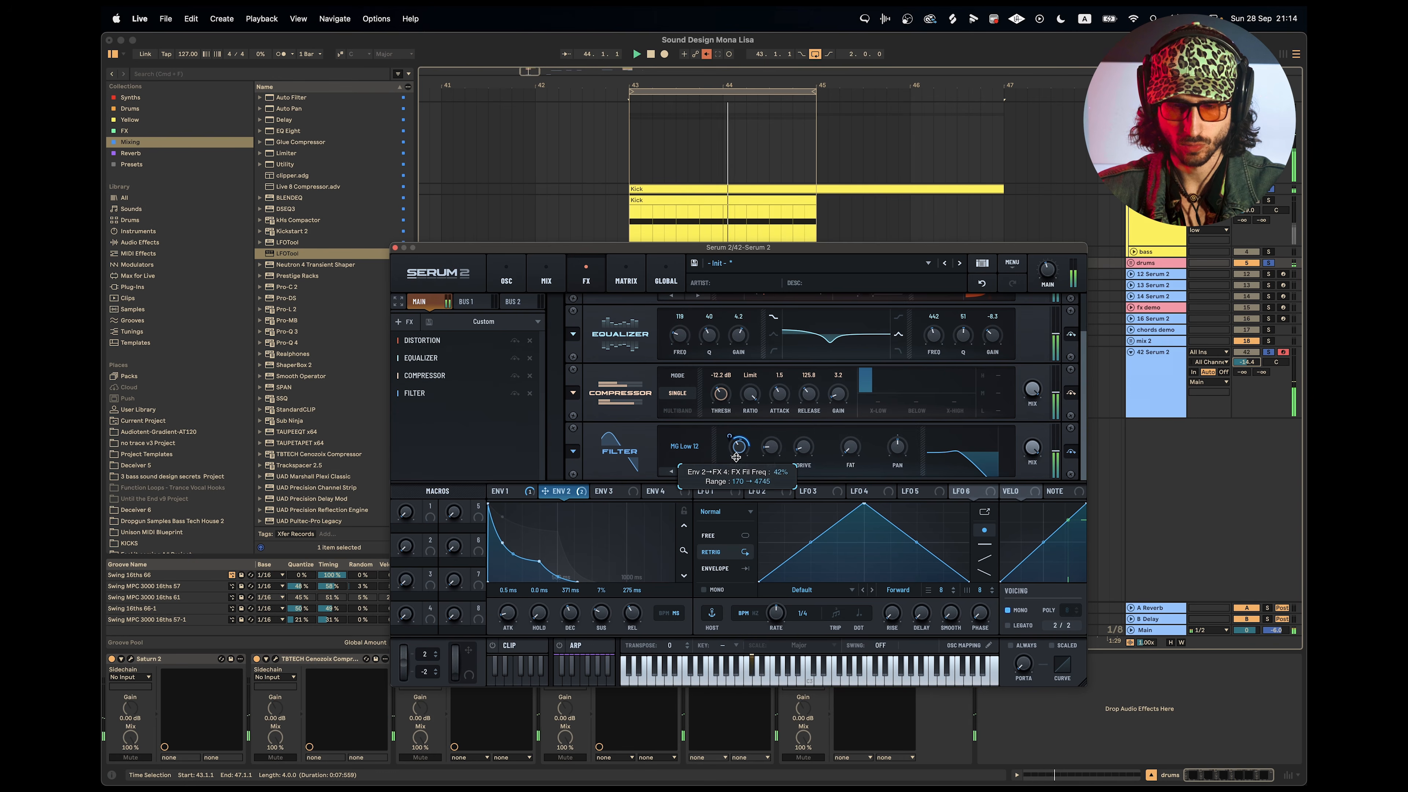
Change the filter effect's type to MG Ladder and set its cutoff to about 183 Hz during playback.
{"action": "left_click", "coordinate": [686, 447]}
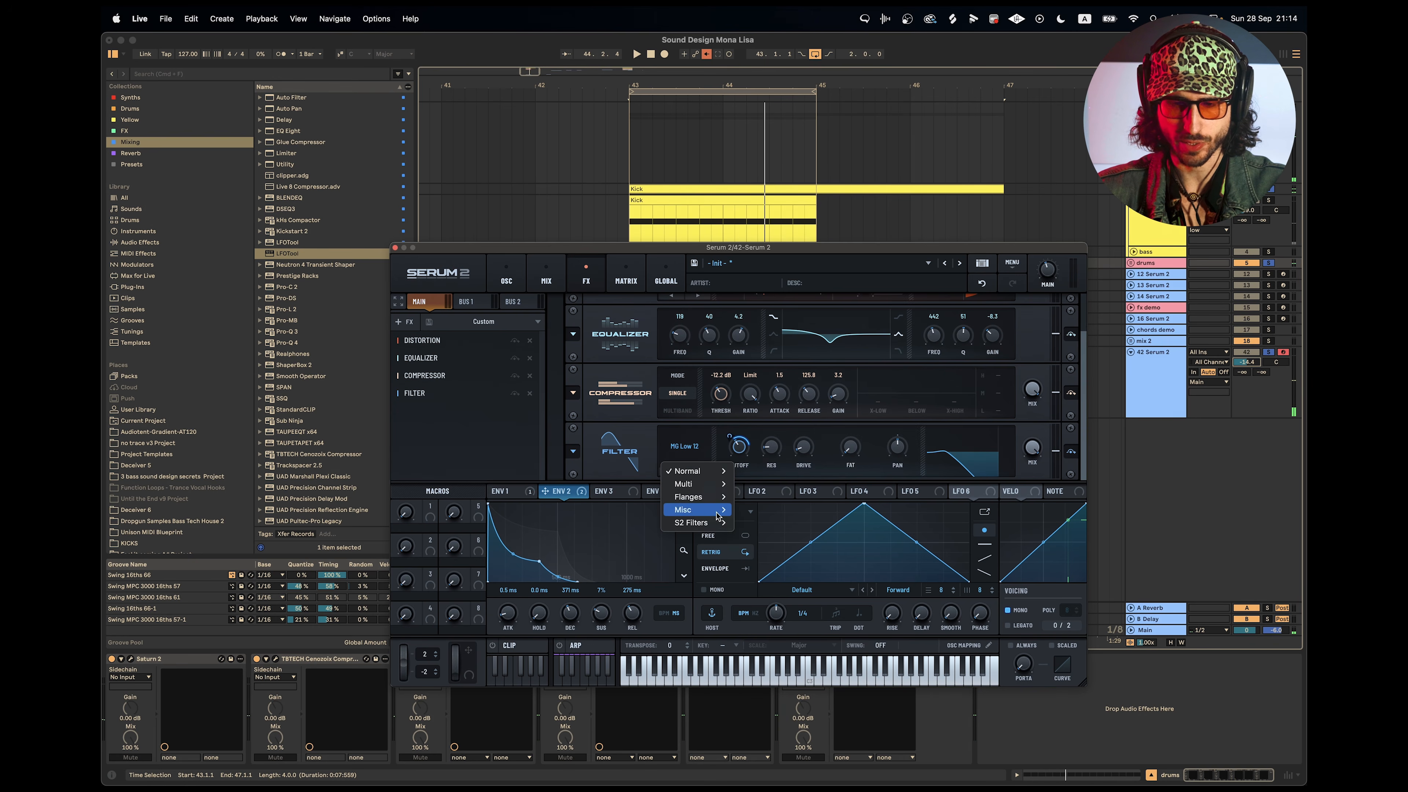
{"action": "mouse_move", "coordinate": [709, 515]}
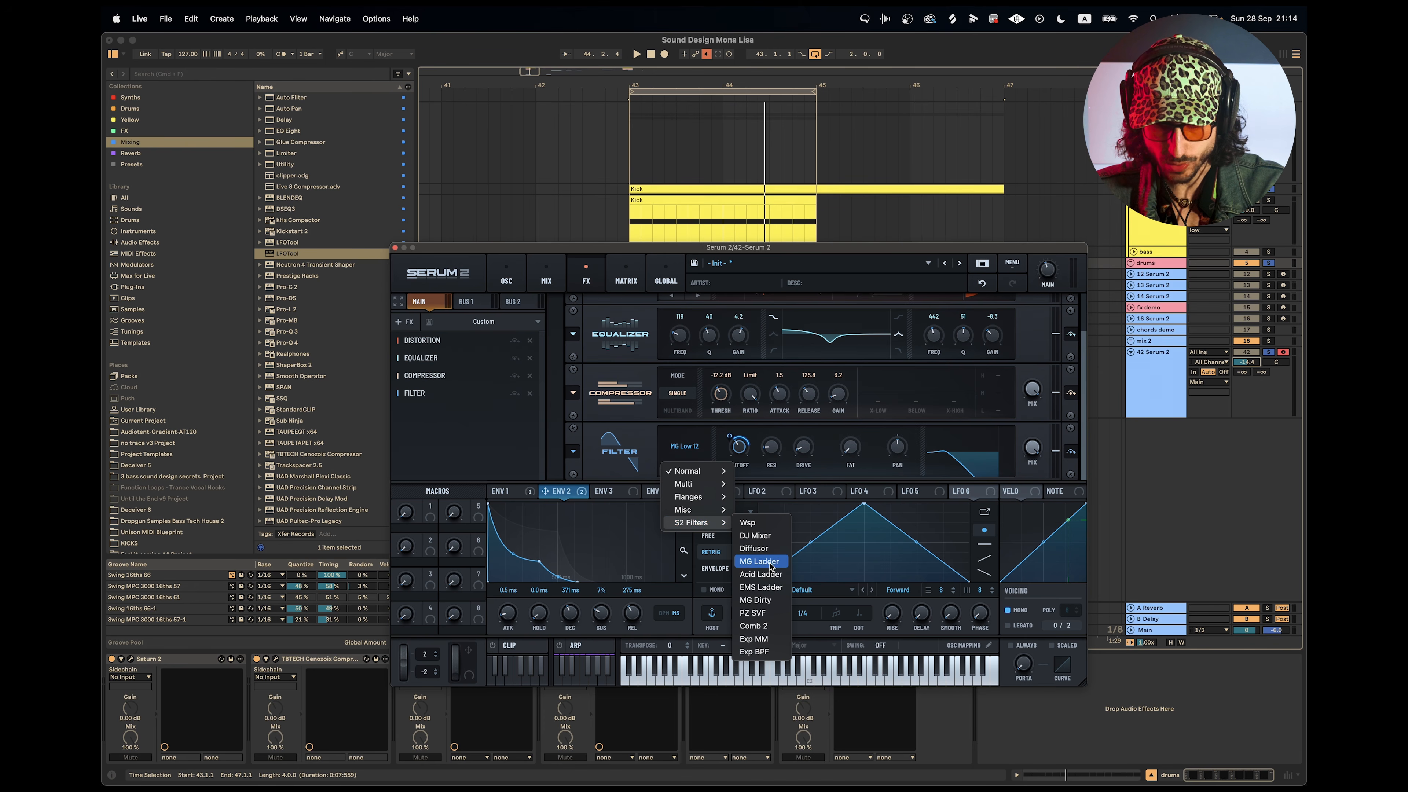
{"action": "left_click", "coordinate": [770, 564]}
{"action": "key", "text": "space"}
{"action": "left_click_drag", "start_coordinate": [737, 455], "coordinate": [738, 468]}
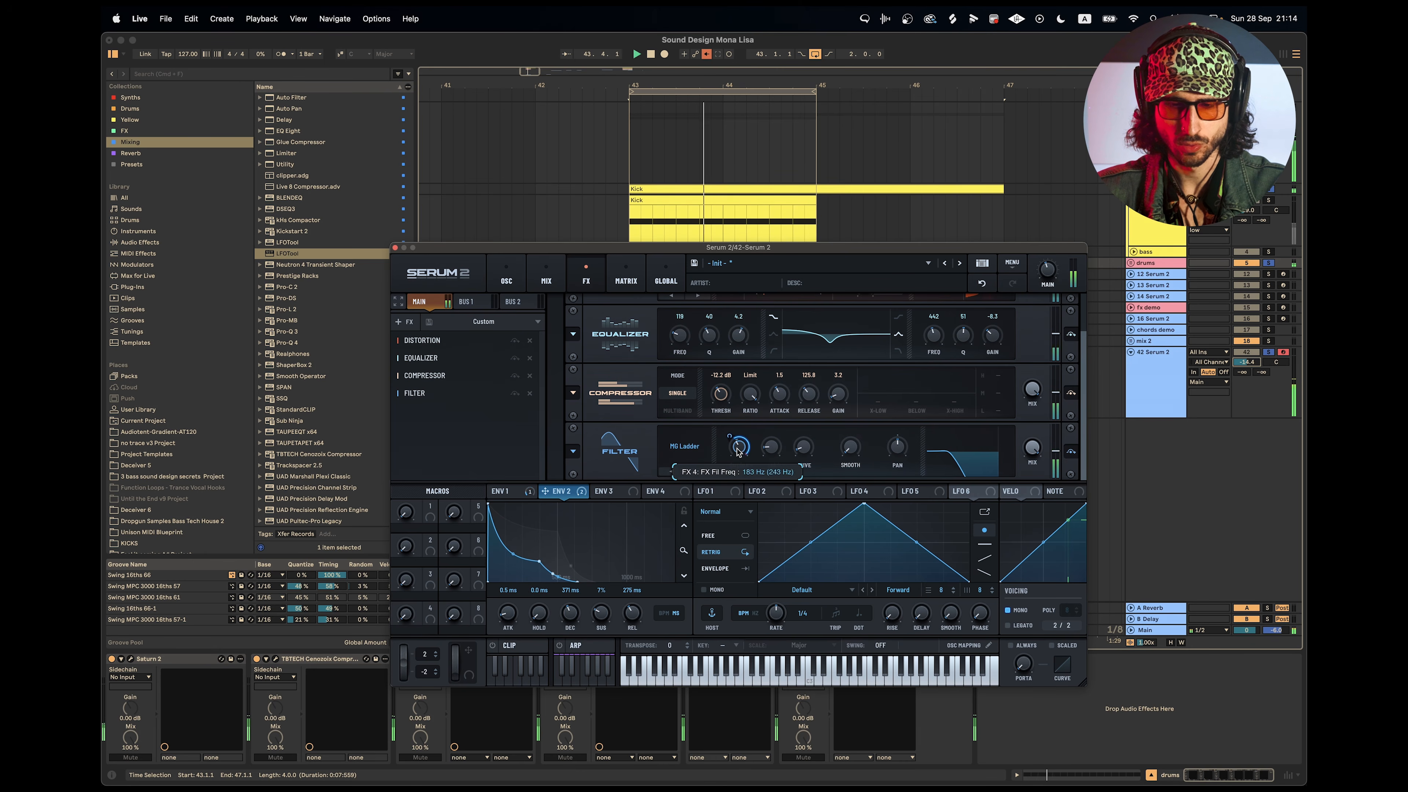
{"action": "mouse_move", "coordinate": [734, 458]}
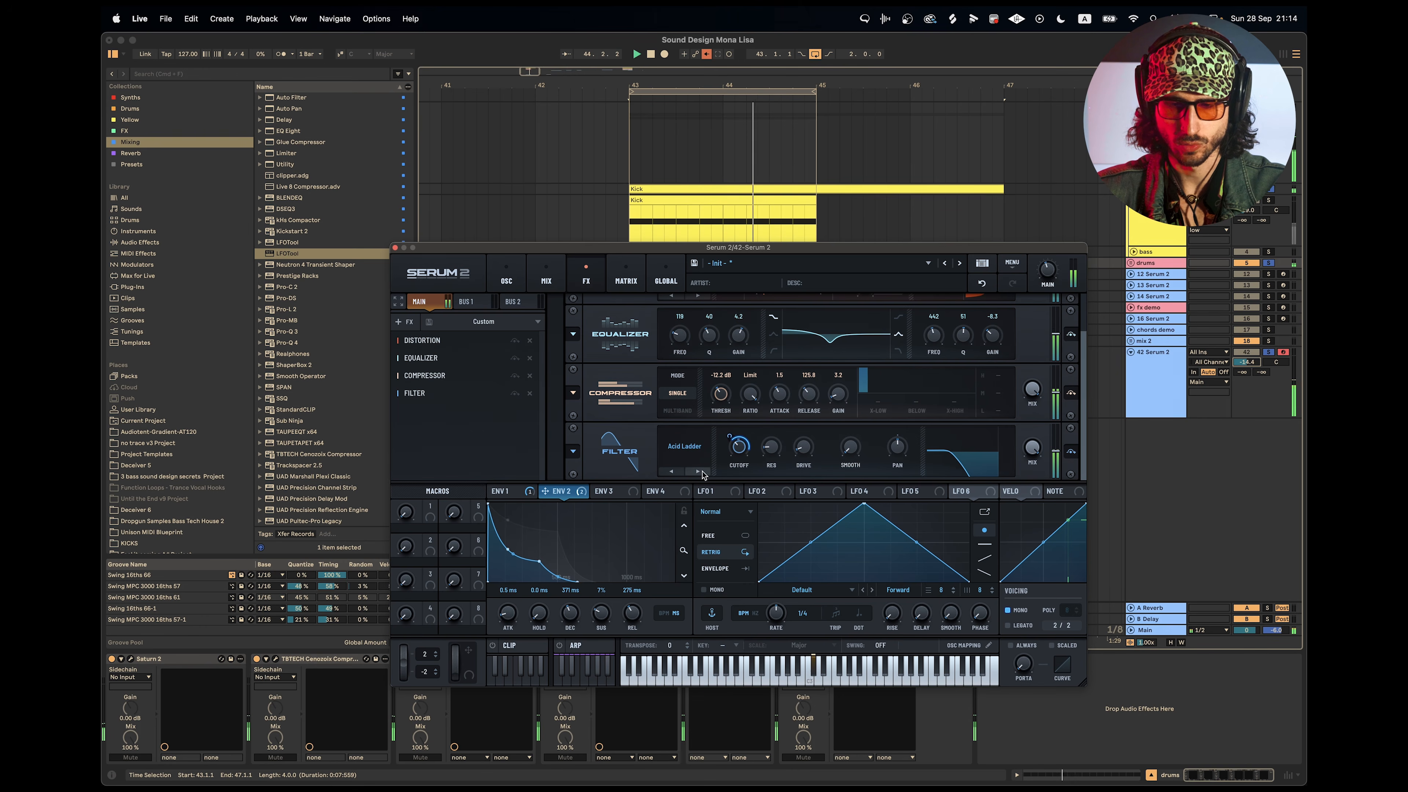
Audition Acid Ladder, MG Dirty and the neighbouring filter types in the loop, and return to MG Ladder.
{"action": "left_click", "coordinate": [702, 472]}
{"action": "left_click", "coordinate": [672, 472]}
{"action": "left_click", "coordinate": [698, 472]}
{"action": "left_click", "coordinate": [697, 472]}
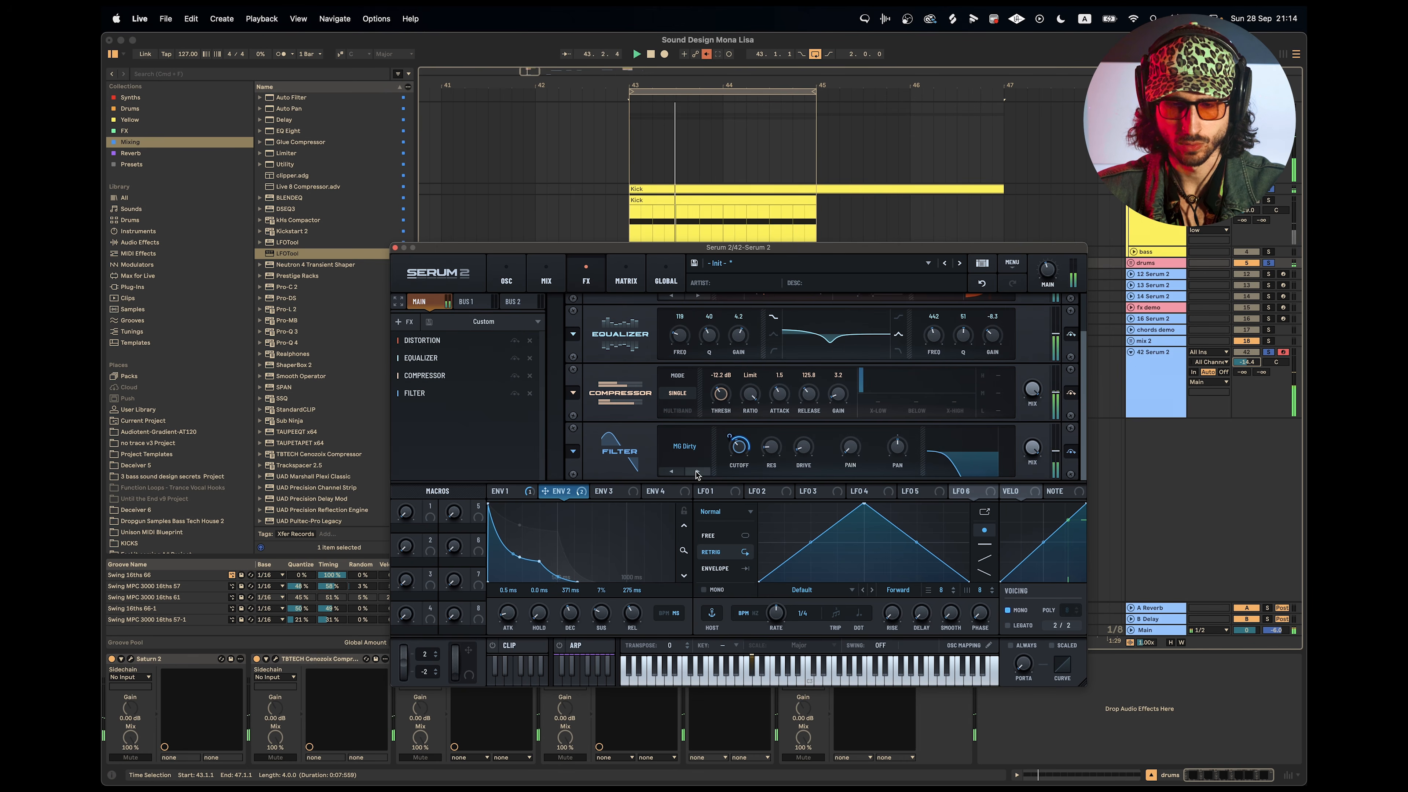
{"action": "left_click", "coordinate": [697, 472]}
{"action": "left_click", "coordinate": [671, 472]}
{"action": "right_click", "coordinate": [739, 446]}
{"action": "mouse_move", "coordinate": [794, 496]}
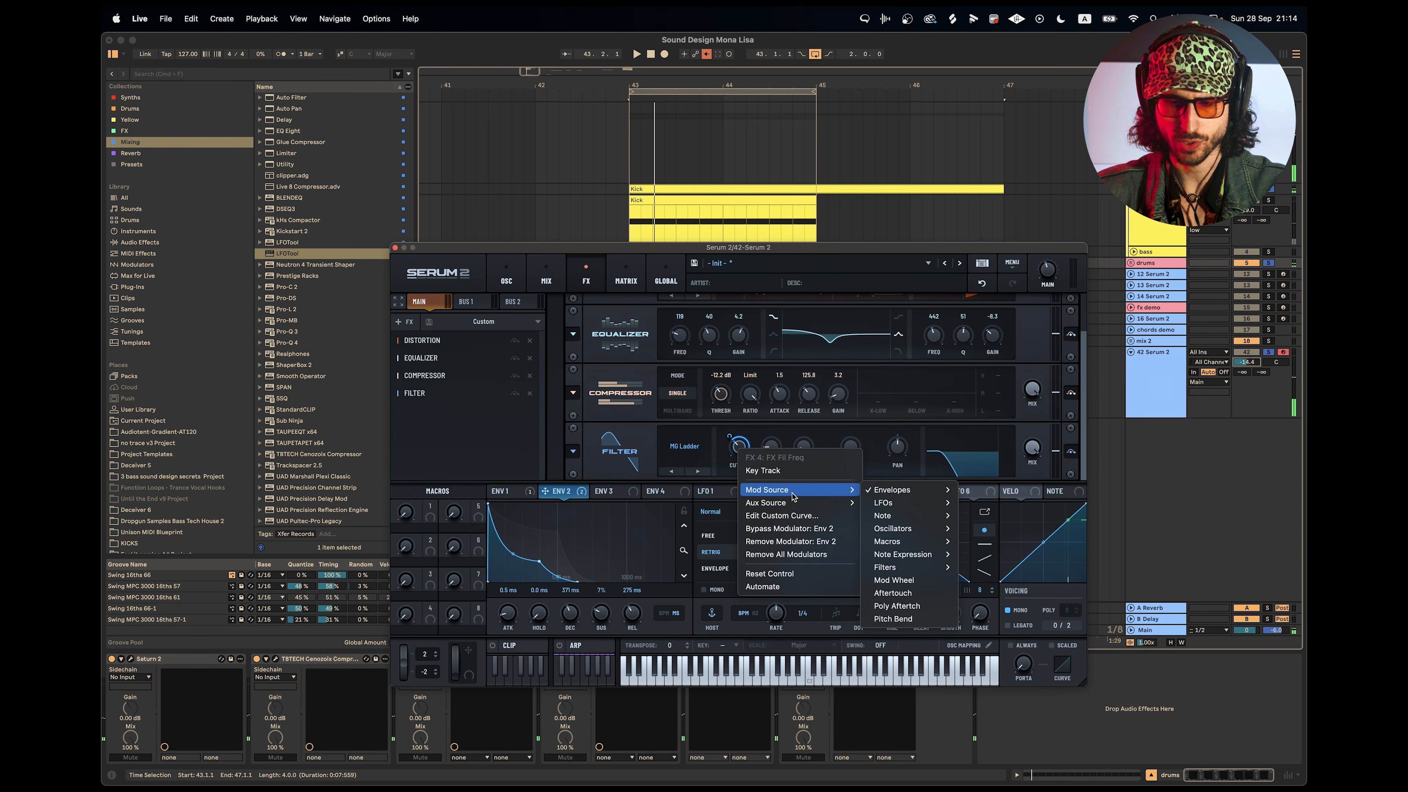
{"action": "key", "text": "Escape"}
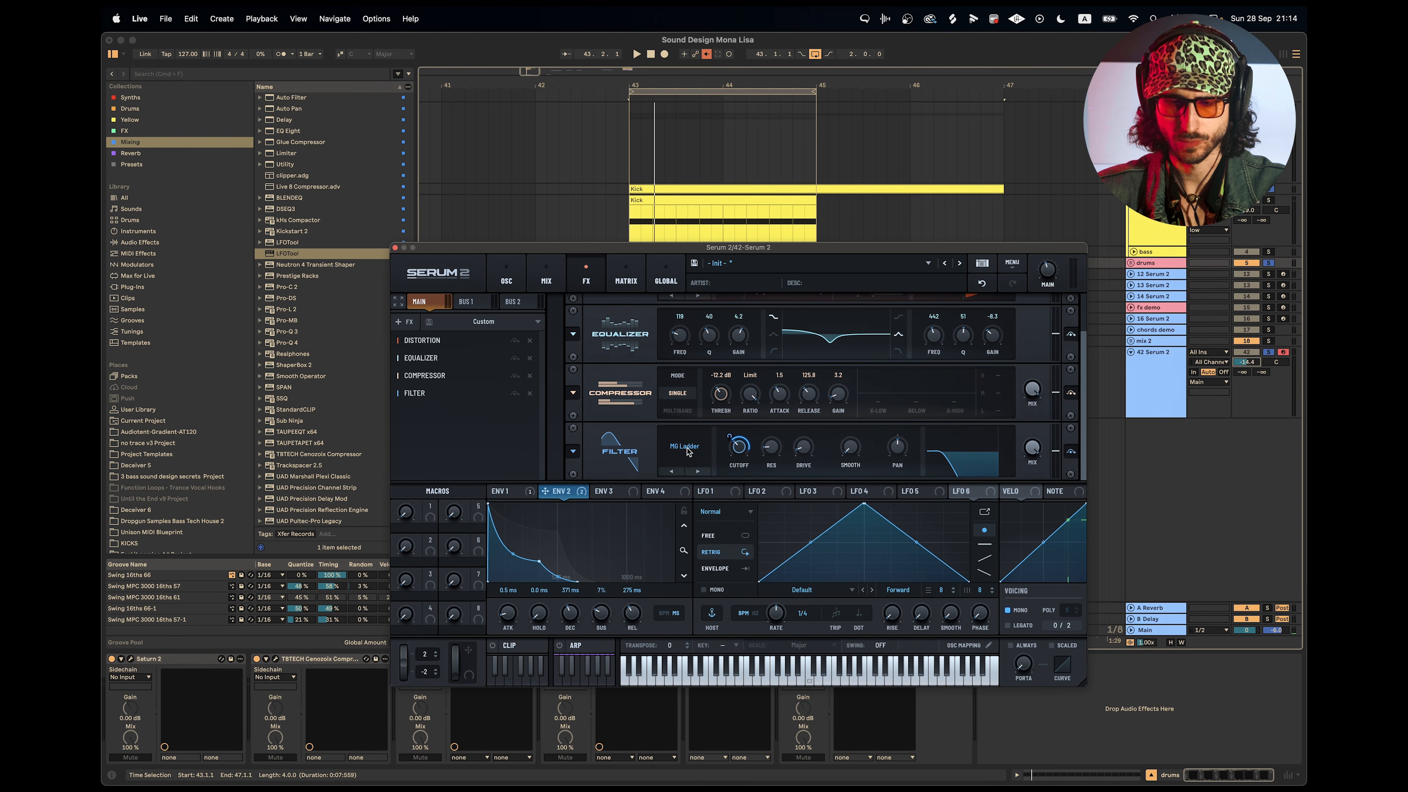
Switch the filter effect's type to MG Low 24 with its cutoff at about 118 Hz while playing the loop.
{"action": "left_click", "coordinate": [687, 447]}
{"action": "mouse_move", "coordinate": [697, 470]}
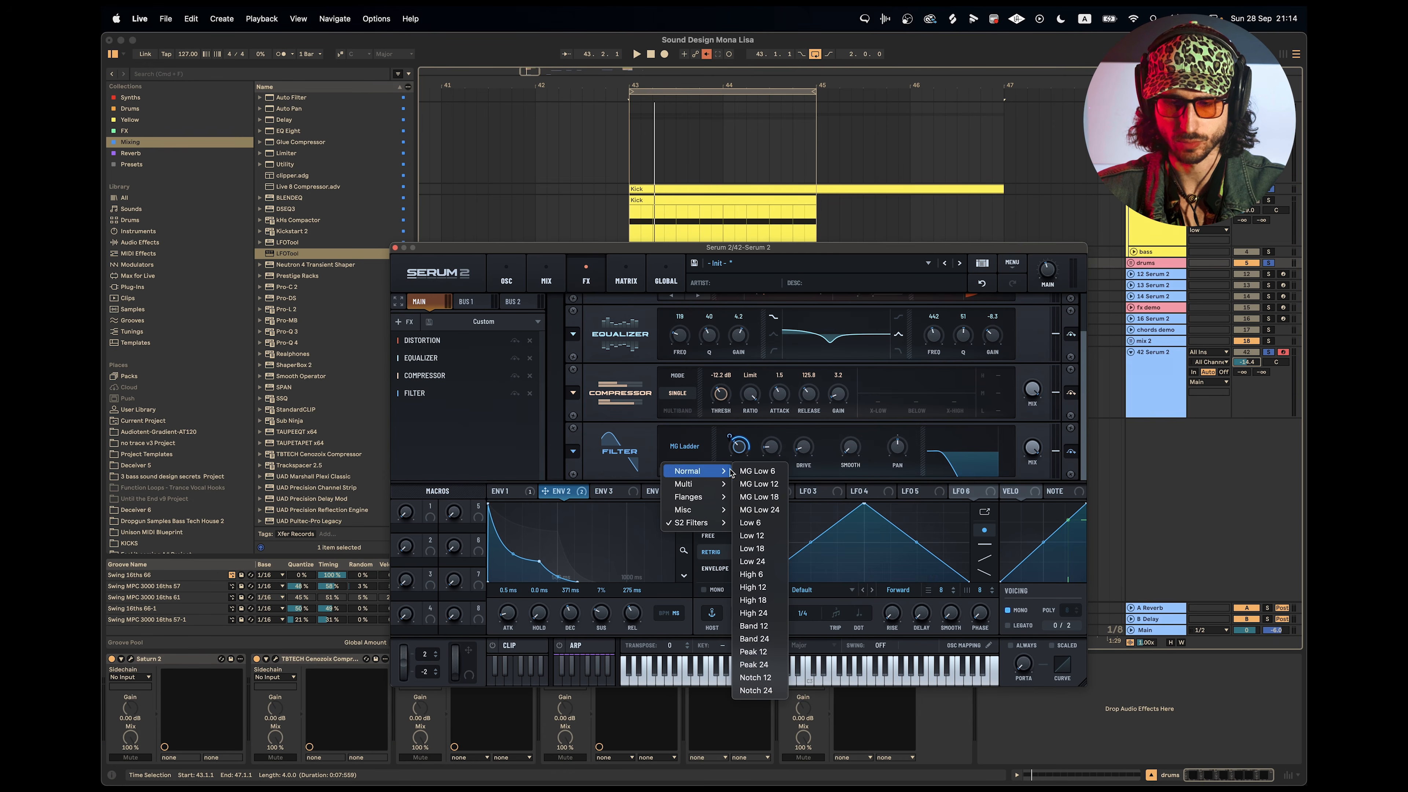
{"action": "left_click", "coordinate": [771, 508]}
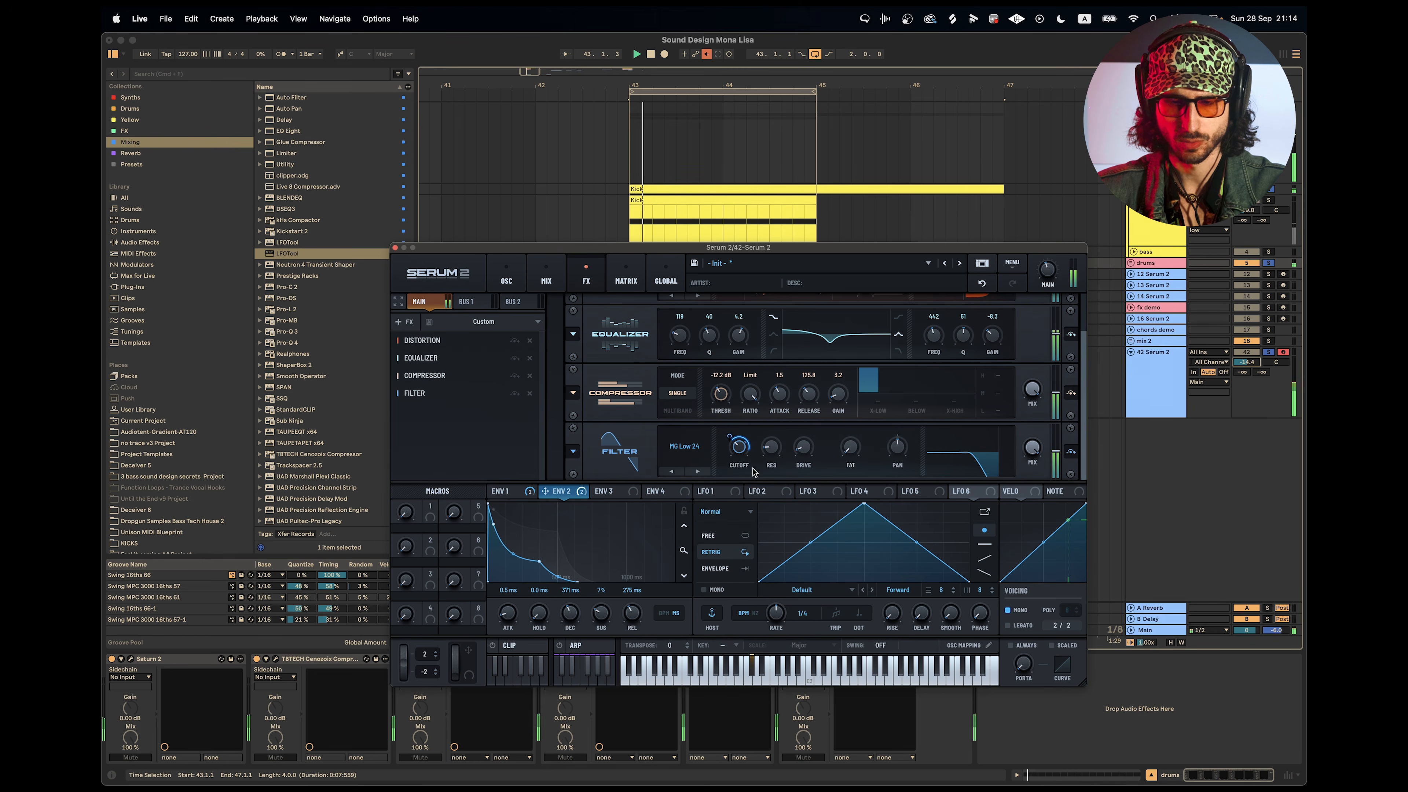
{"action": "mouse_move", "coordinate": [739, 455]}
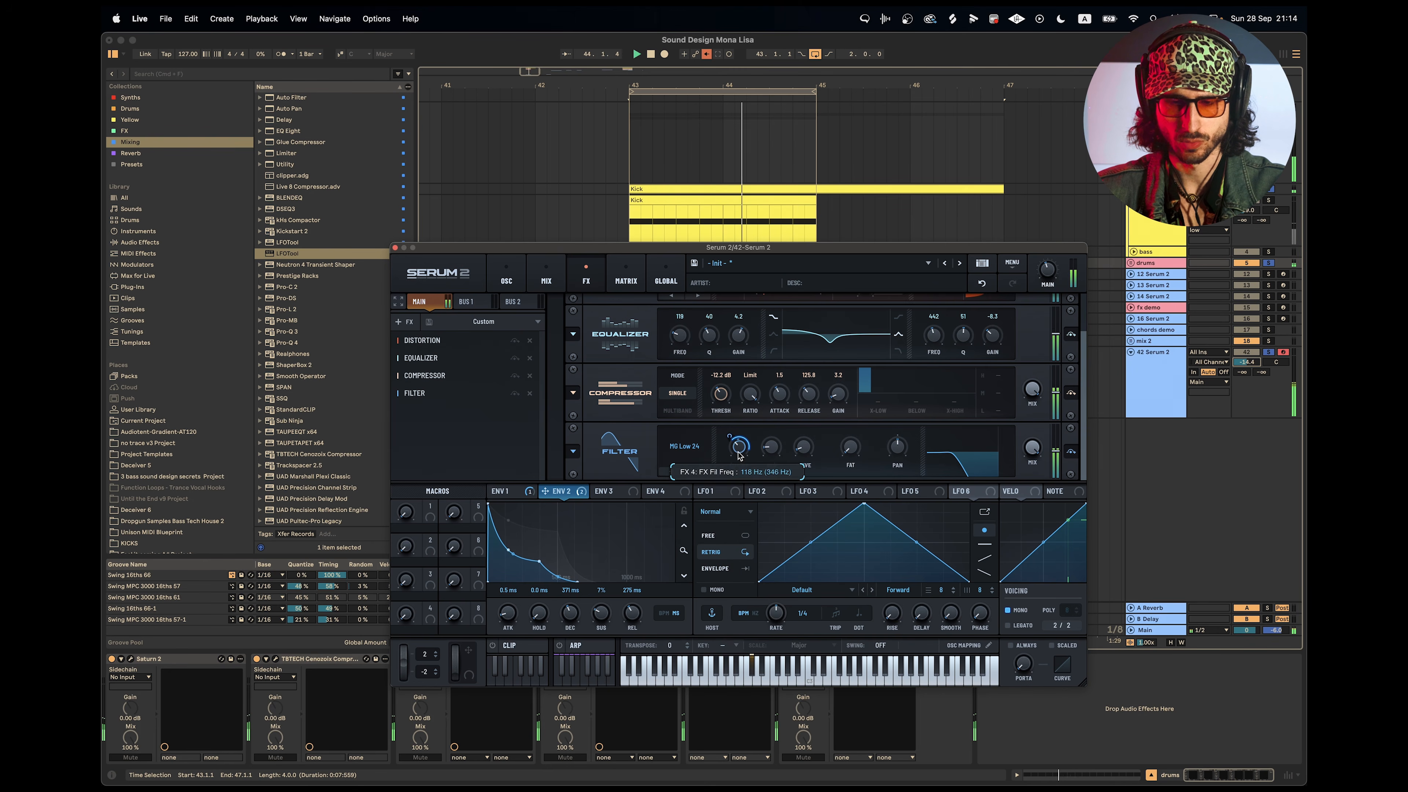
Add a Splitter L/H effect after the filter and select its highs band while playing the loop.
{"action": "left_click_drag", "start_coordinate": [739, 456], "coordinate": [737, 455]}
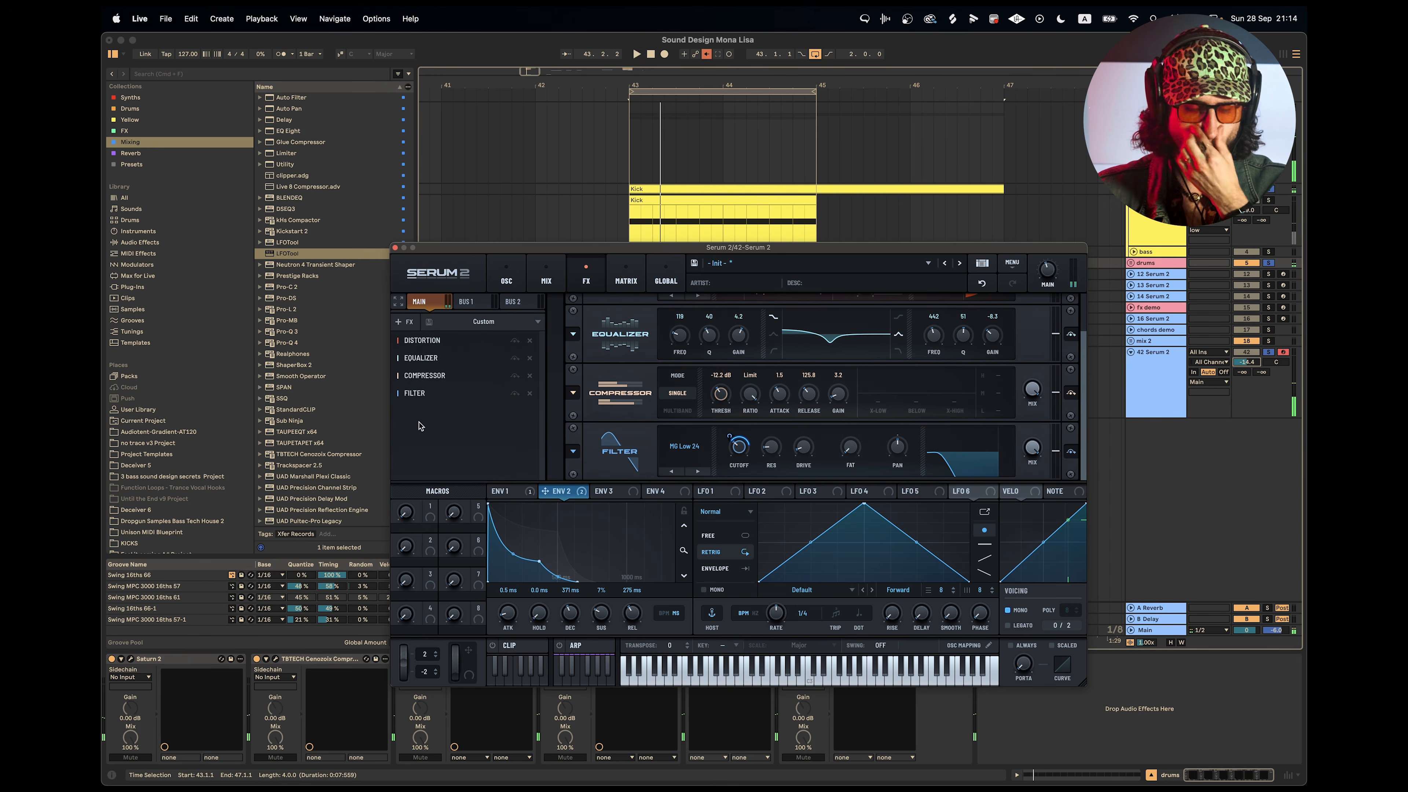
{"action": "left_click", "coordinate": [414, 321]}
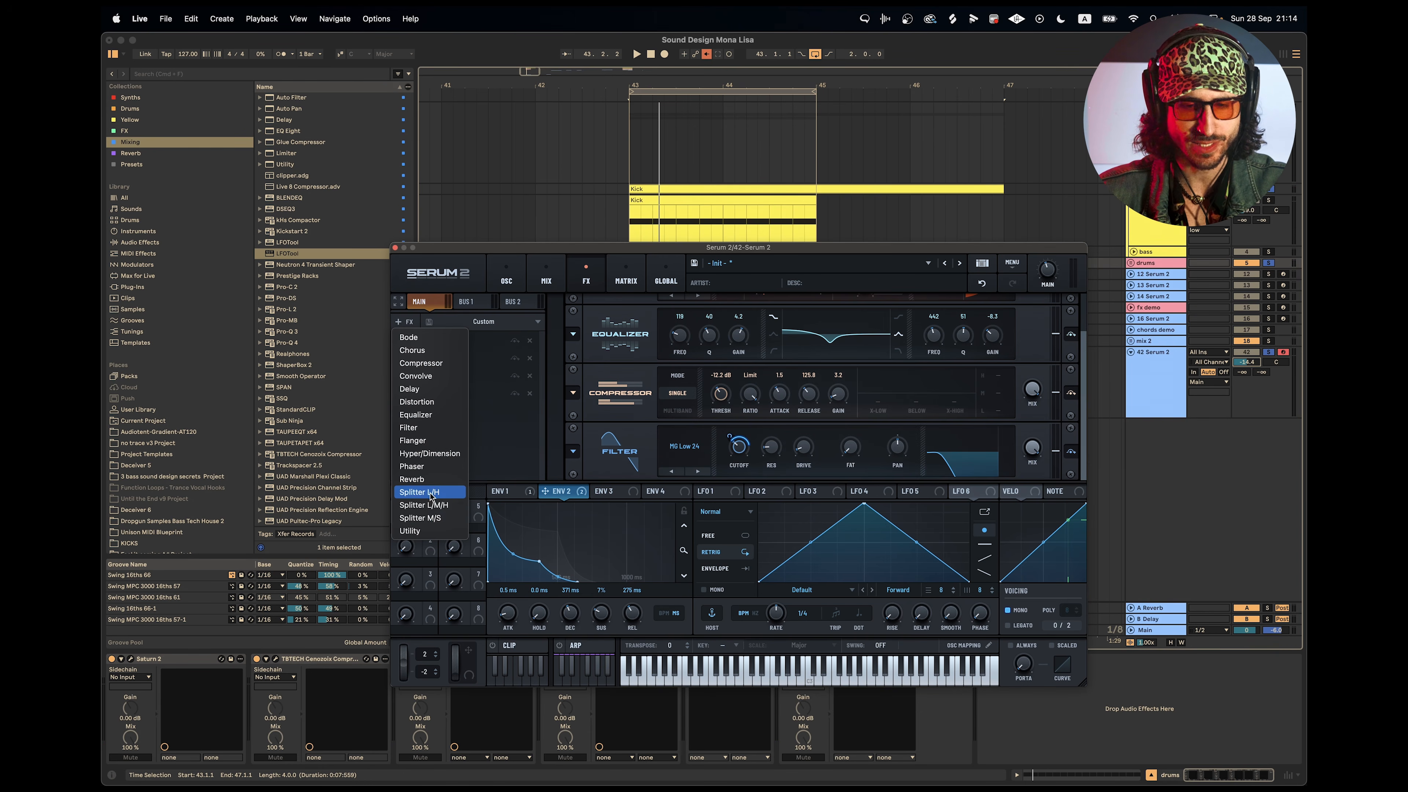
{"action": "left_click", "coordinate": [1035, 476]}
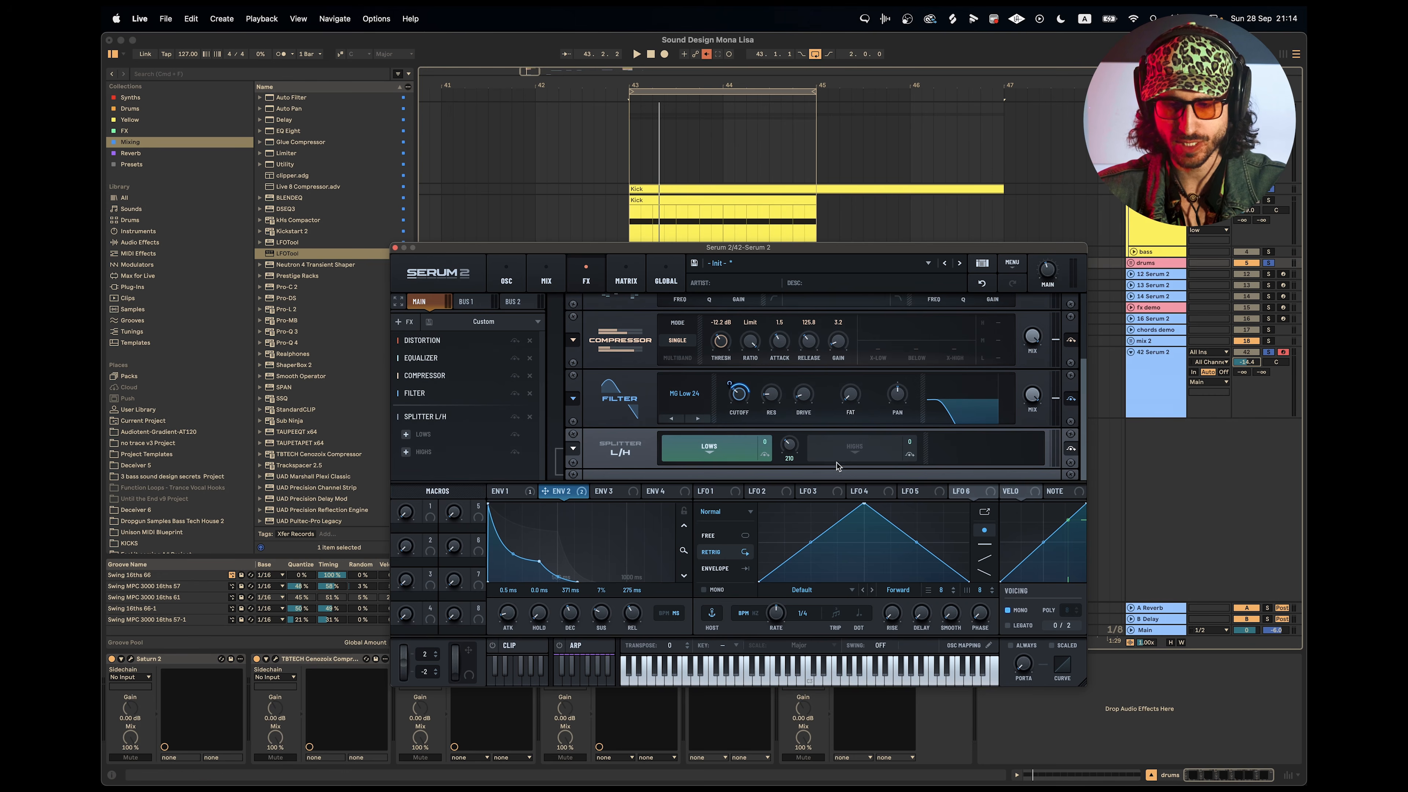
{"action": "left_click", "coordinate": [838, 456]}
{"action": "key", "text": "space"}
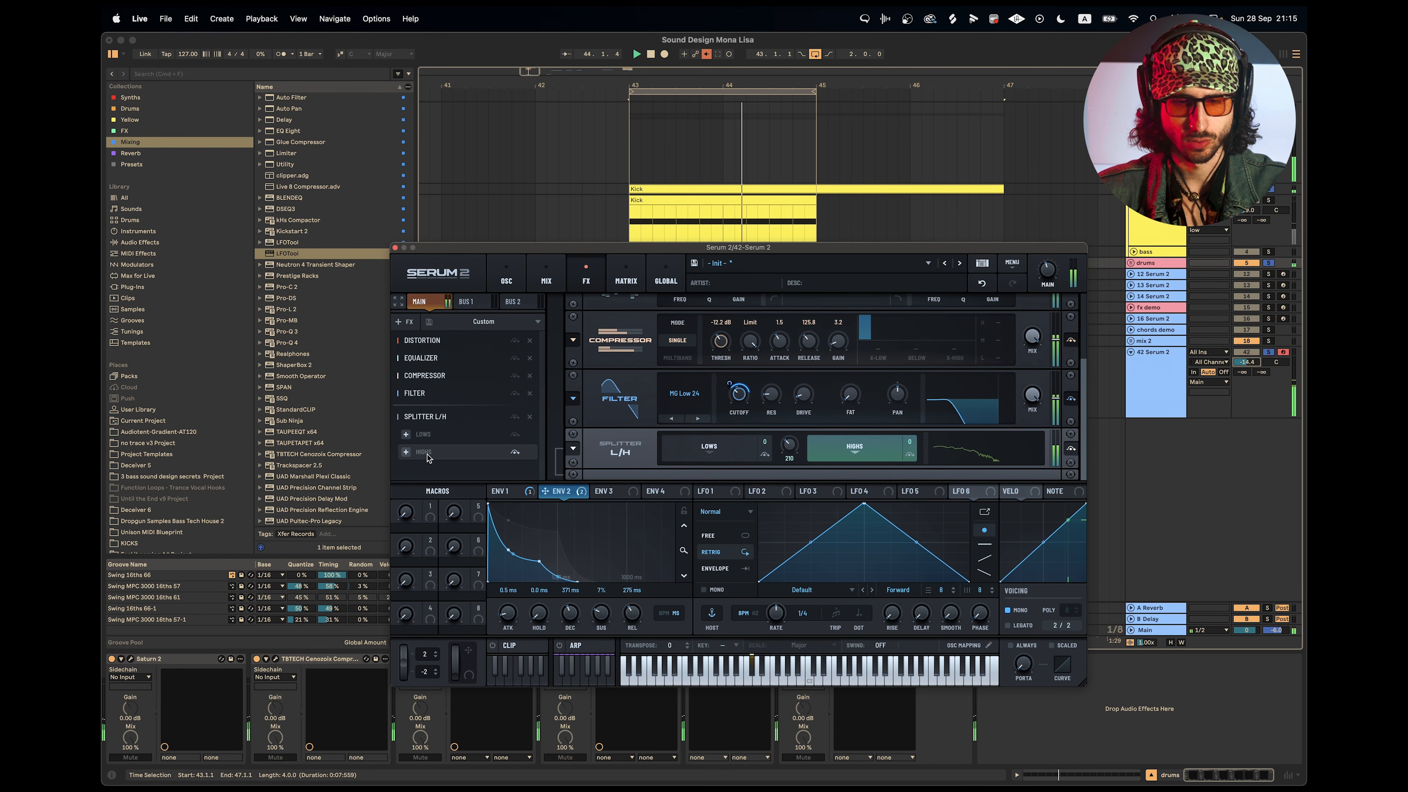
Add a distortion to the splitter's highs band and set its type to Downsample.
{"action": "left_click", "coordinate": [407, 453]}
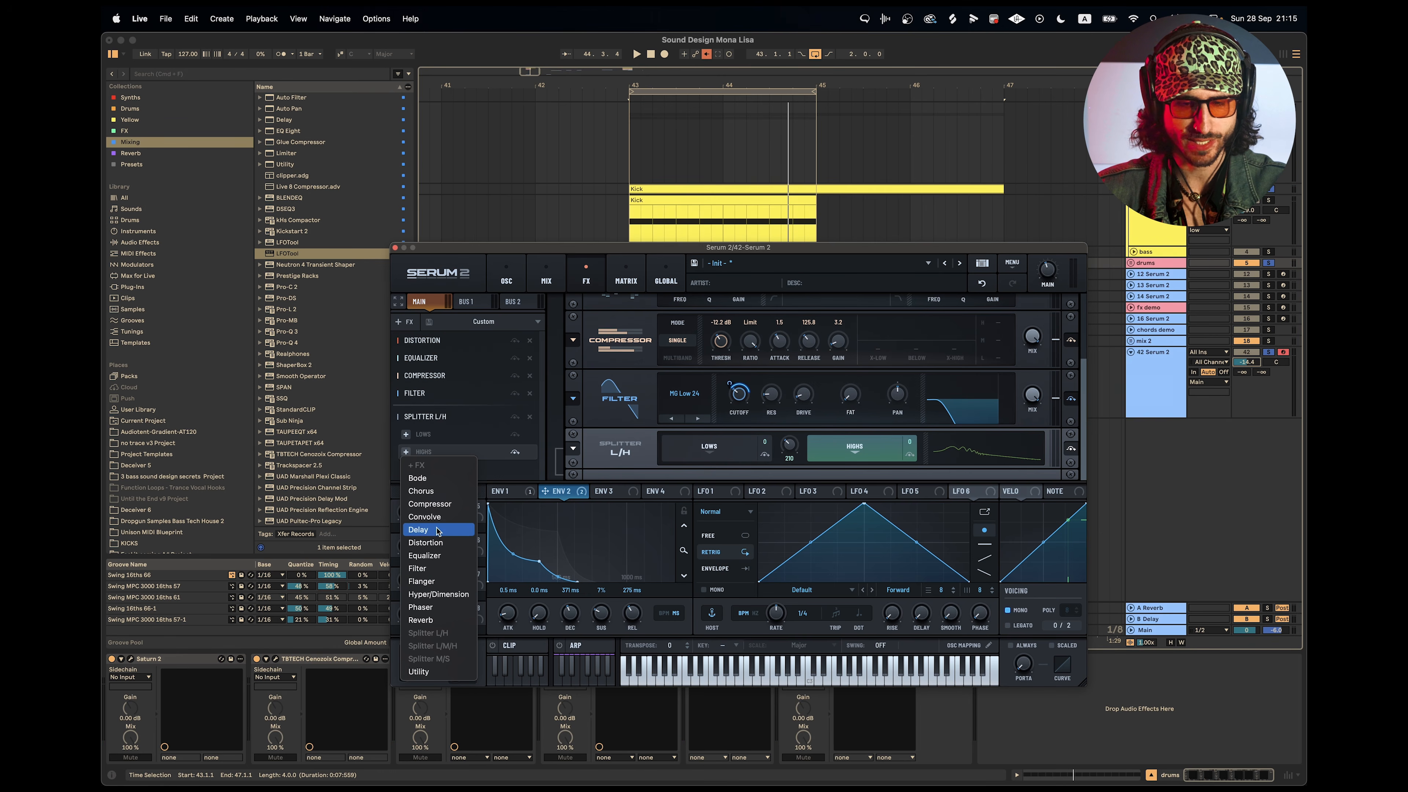
{"action": "left_click", "coordinate": [438, 542]}
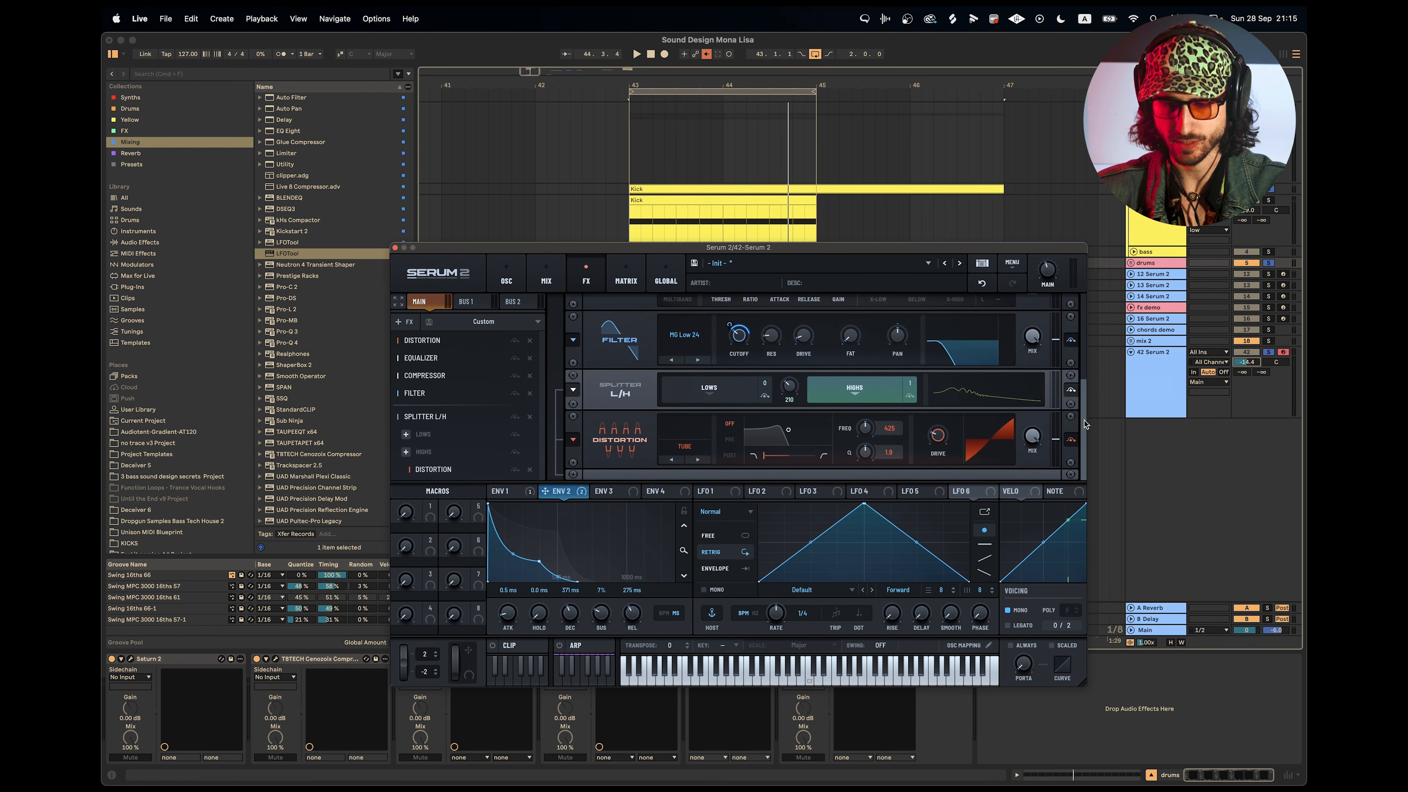
{"action": "left_click", "coordinate": [684, 446]}
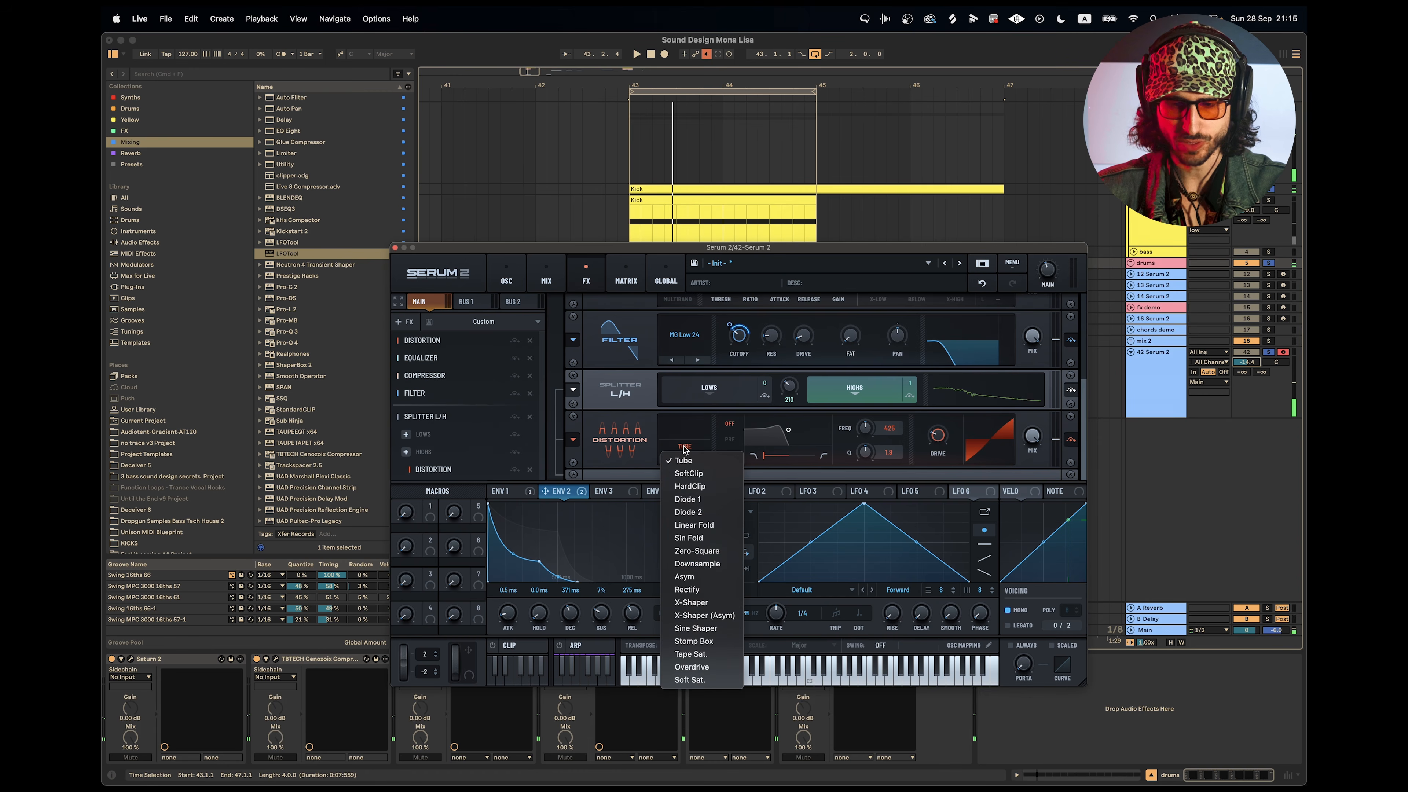
{"action": "left_click", "coordinate": [715, 564]}
{"action": "key", "text": "space"}
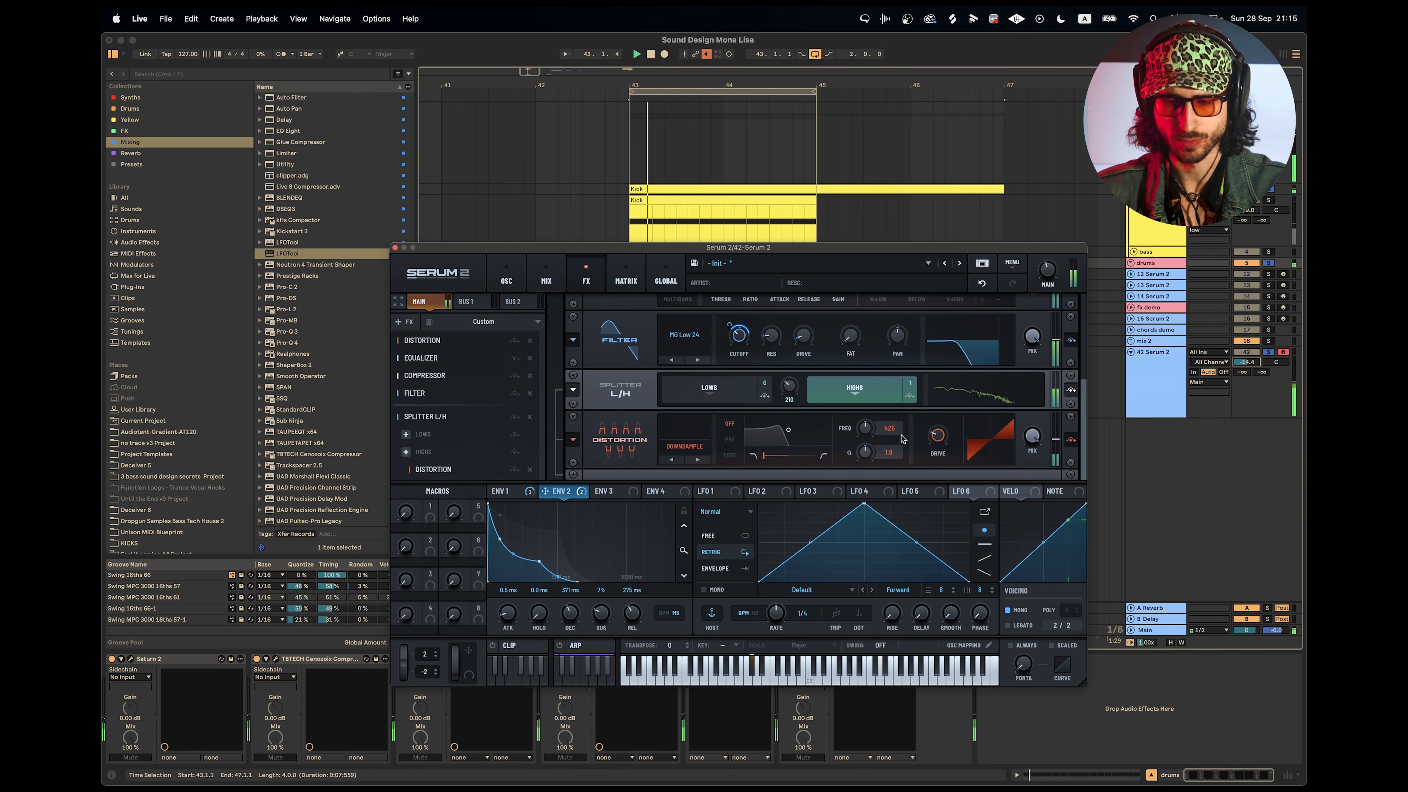
{"action": "key", "text": "space"}
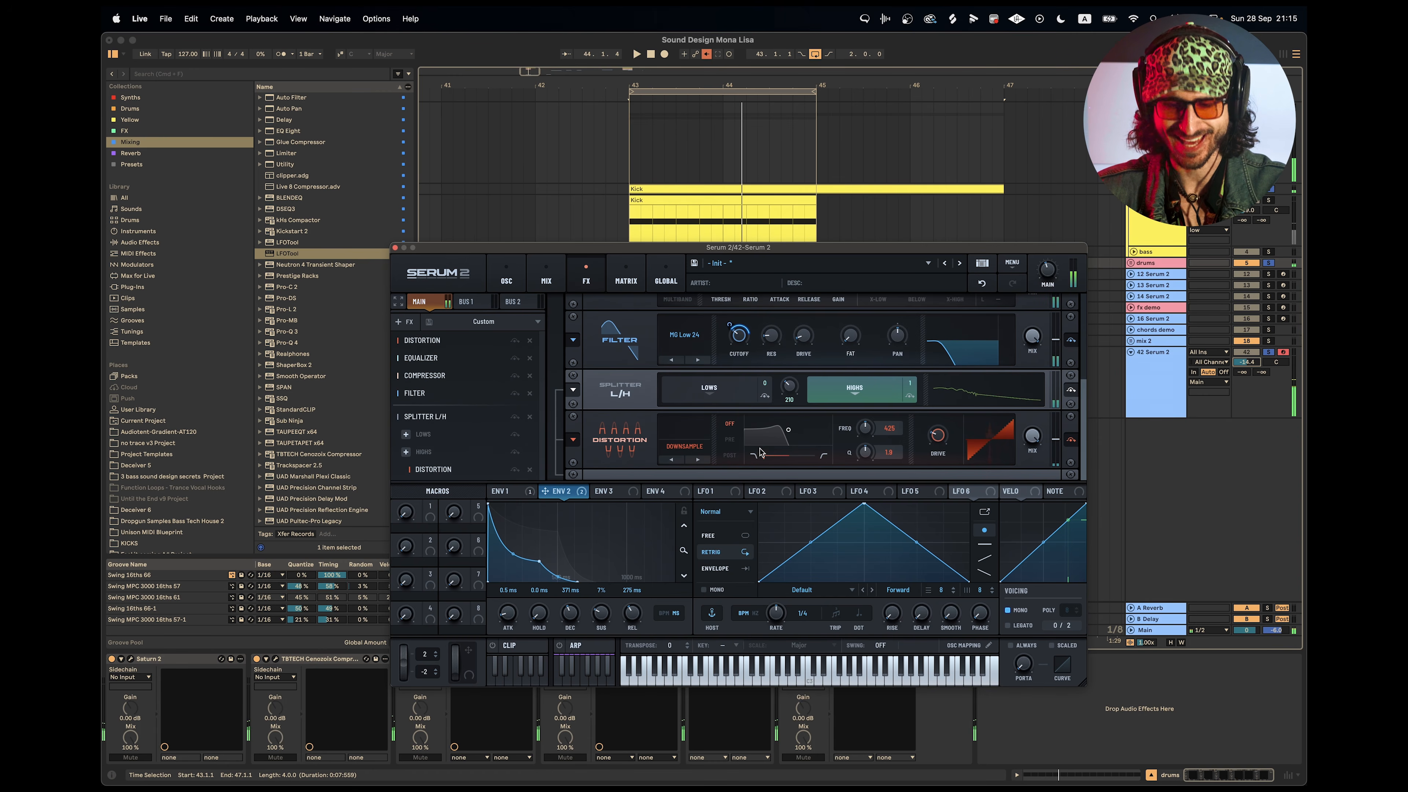
Try the Downsample distortion's pre-filter with LP/HP at 100% and a frequency of 185 Hz, and switch that filter off.
{"action": "left_click", "coordinate": [729, 439]}
{"action": "key", "text": "space"}
{"action": "left_click_drag", "start_coordinate": [773, 466], "coordinate": [924, 462]}
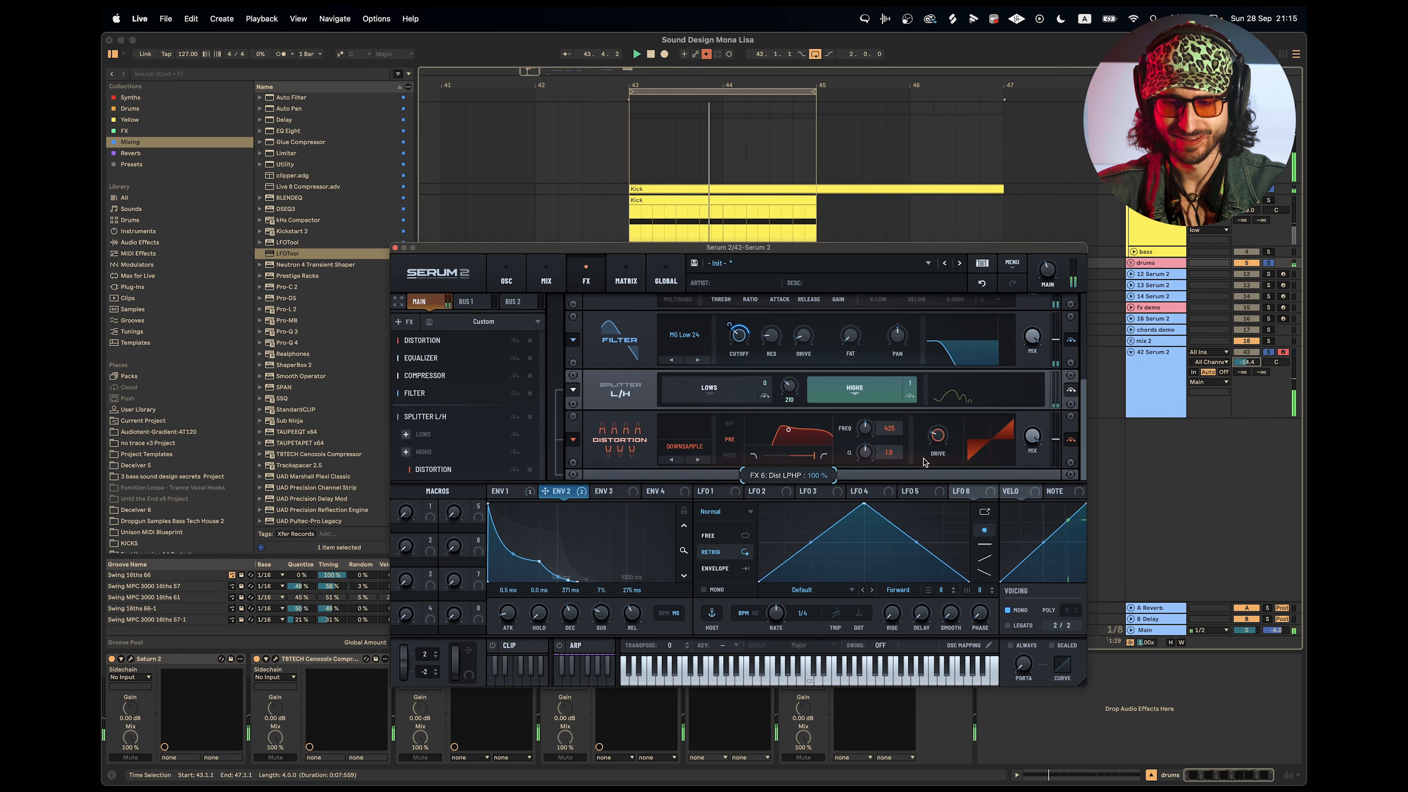
{"action": "left_click_drag", "start_coordinate": [865, 428], "coordinate": [870, 485]}
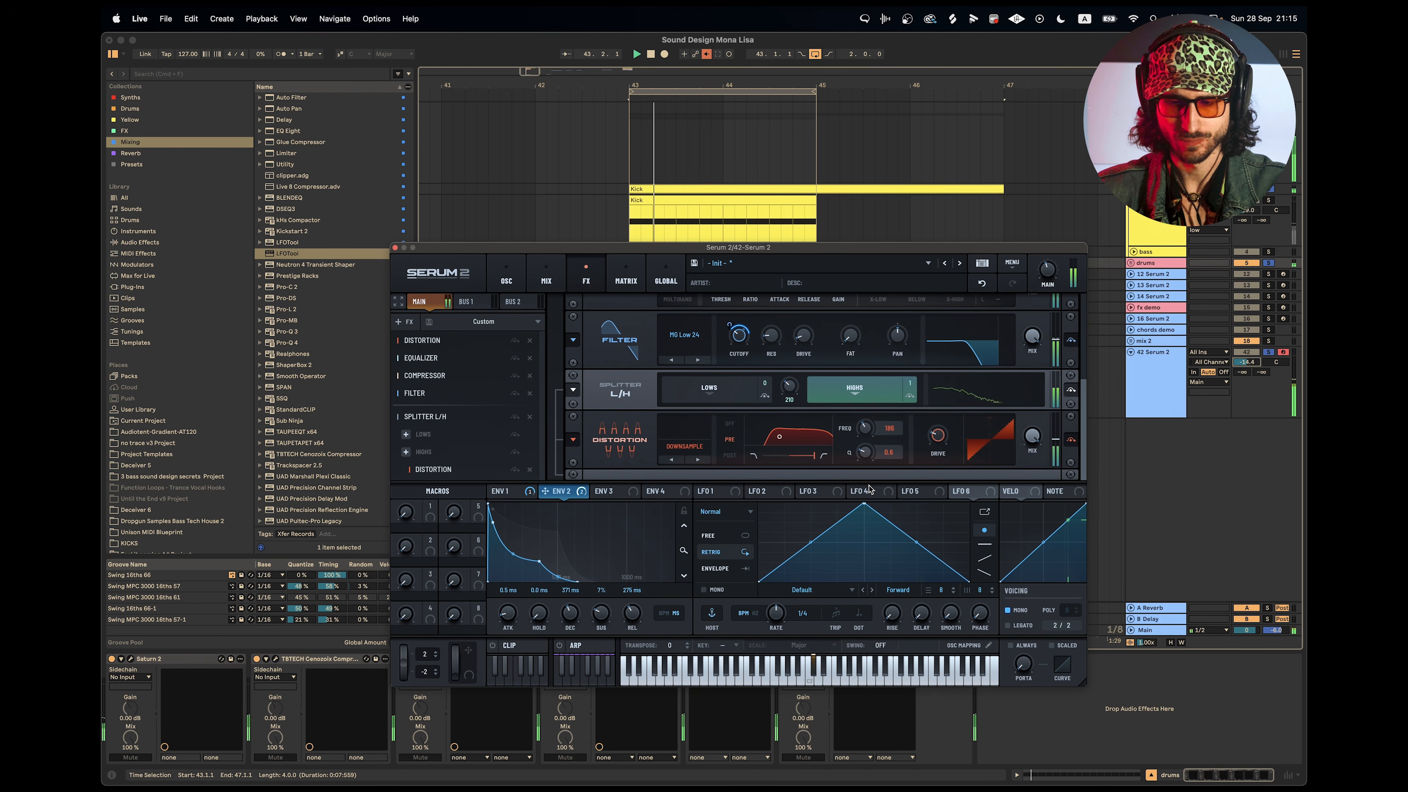
{"action": "key", "text": "space"}
{"action": "left_click_drag", "start_coordinate": [865, 429], "coordinate": [866, 430]}
{"action": "key", "text": "space"}
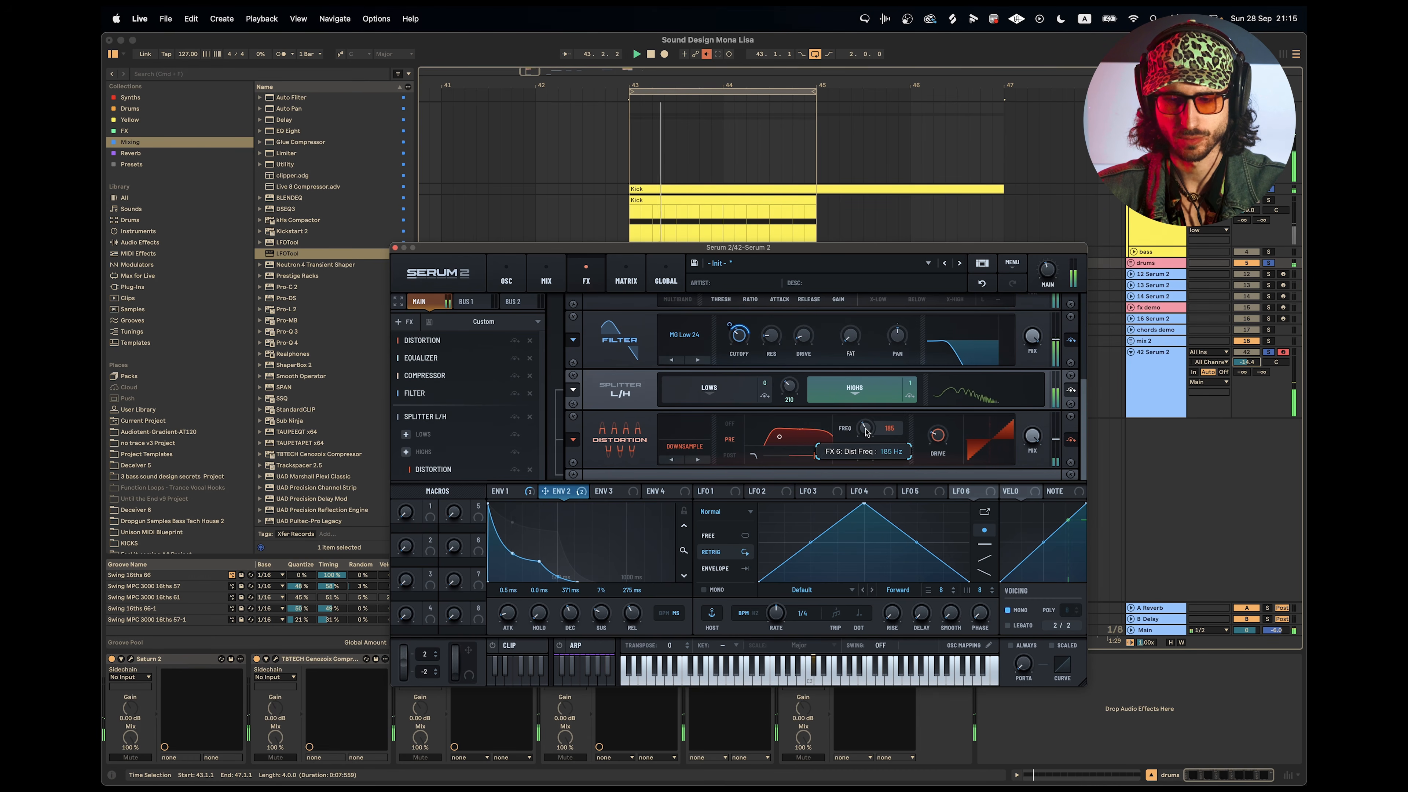
{"action": "left_click", "coordinate": [729, 426]}
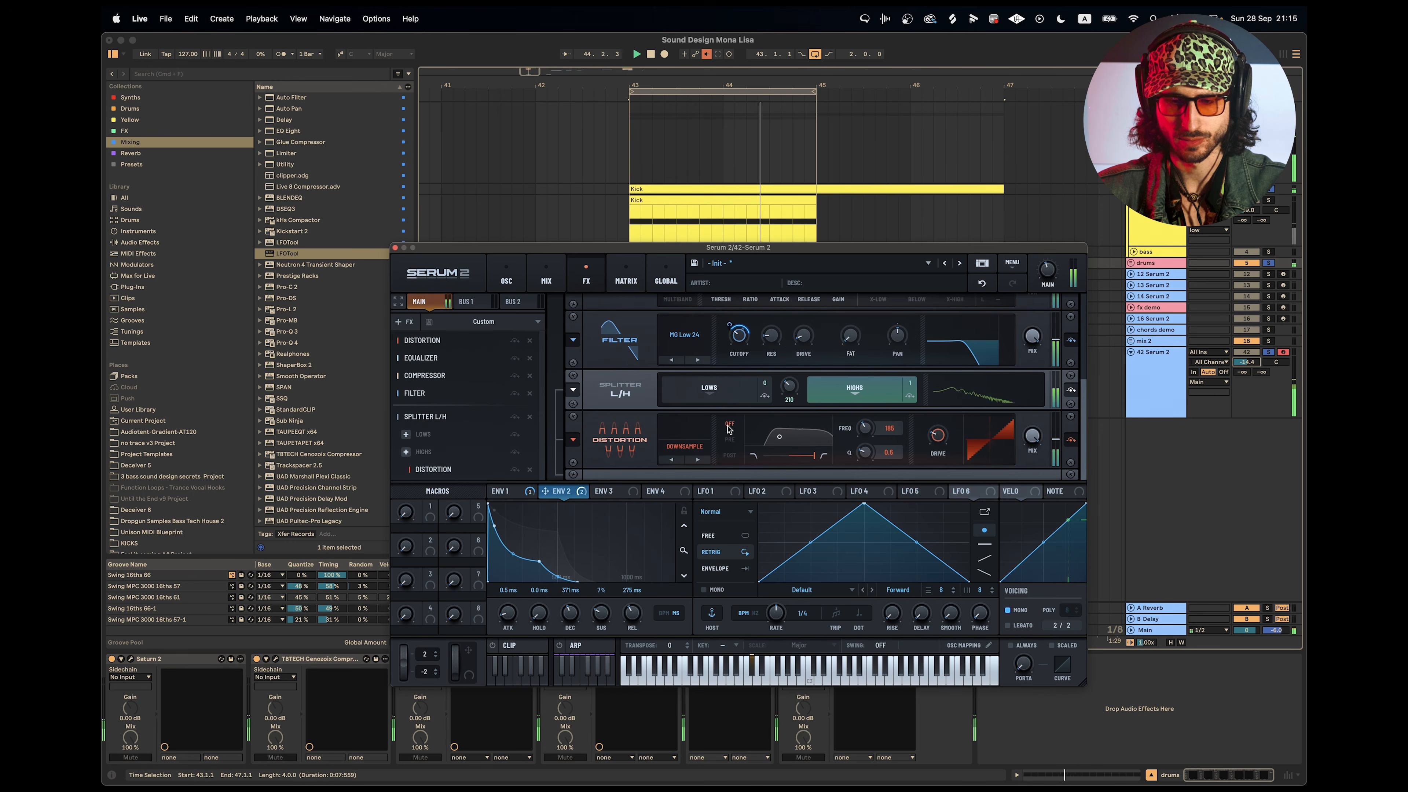
Compare the loop with the Splitter L/H bypassed and active.
{"action": "left_click", "coordinate": [514, 418]}
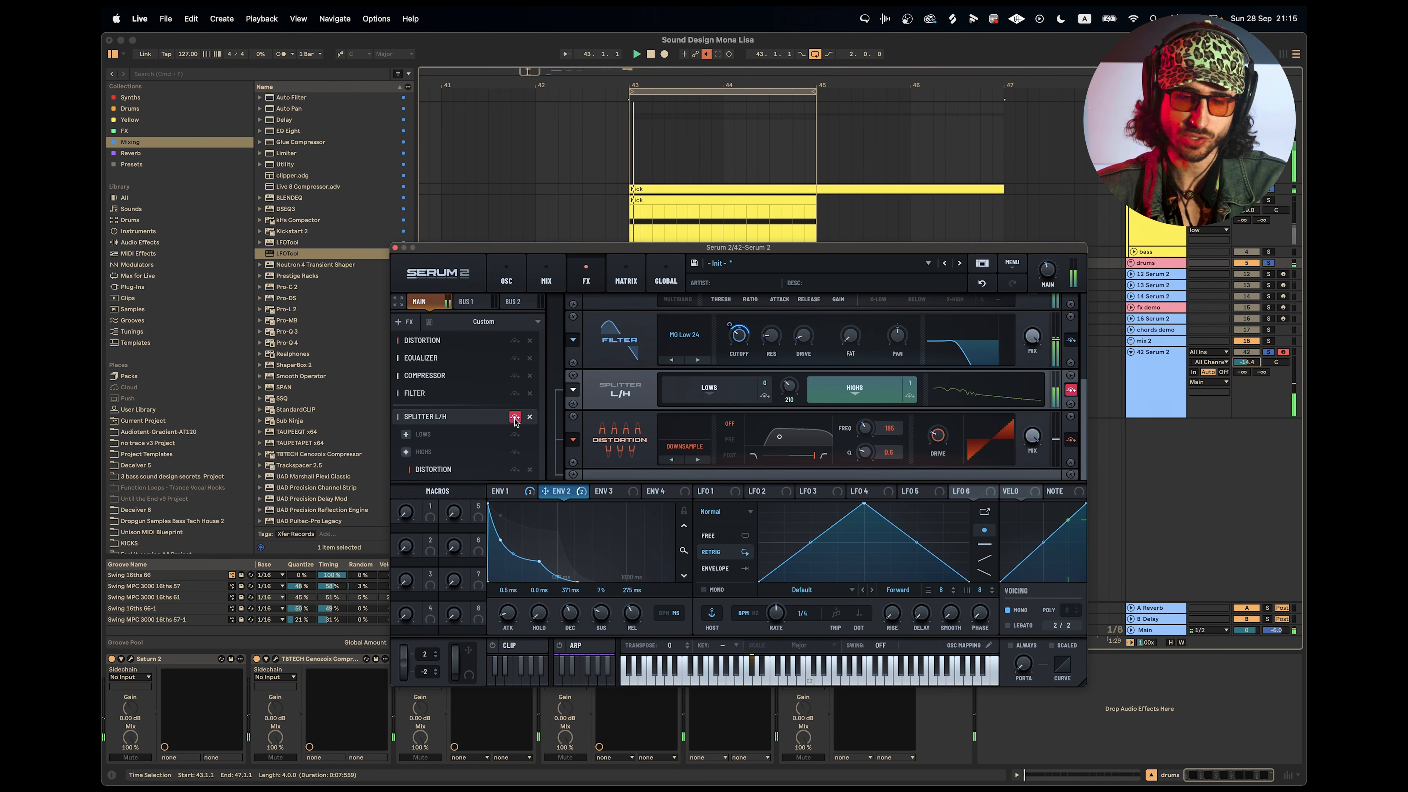
{"action": "left_click", "coordinate": [515, 420]}
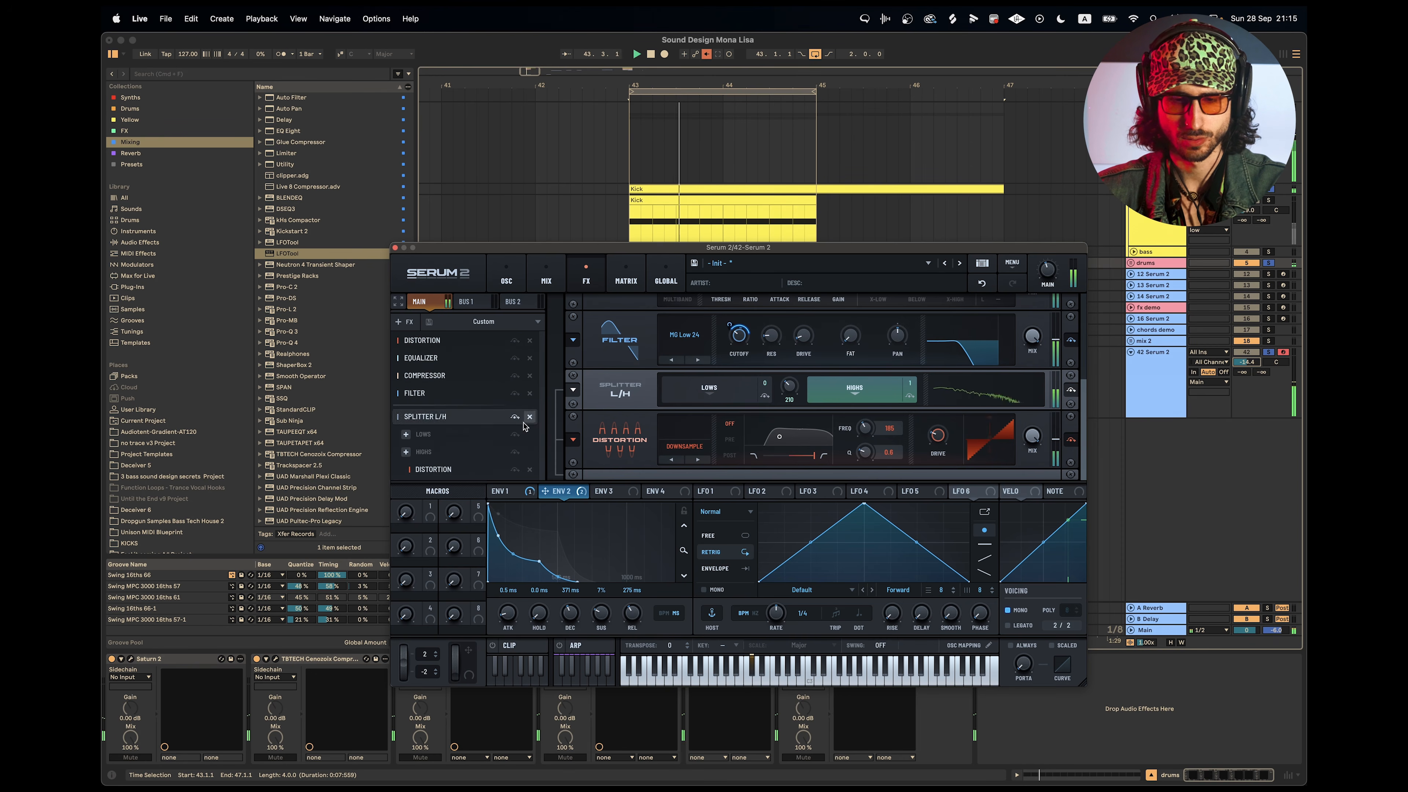
{"action": "key", "text": "space"}
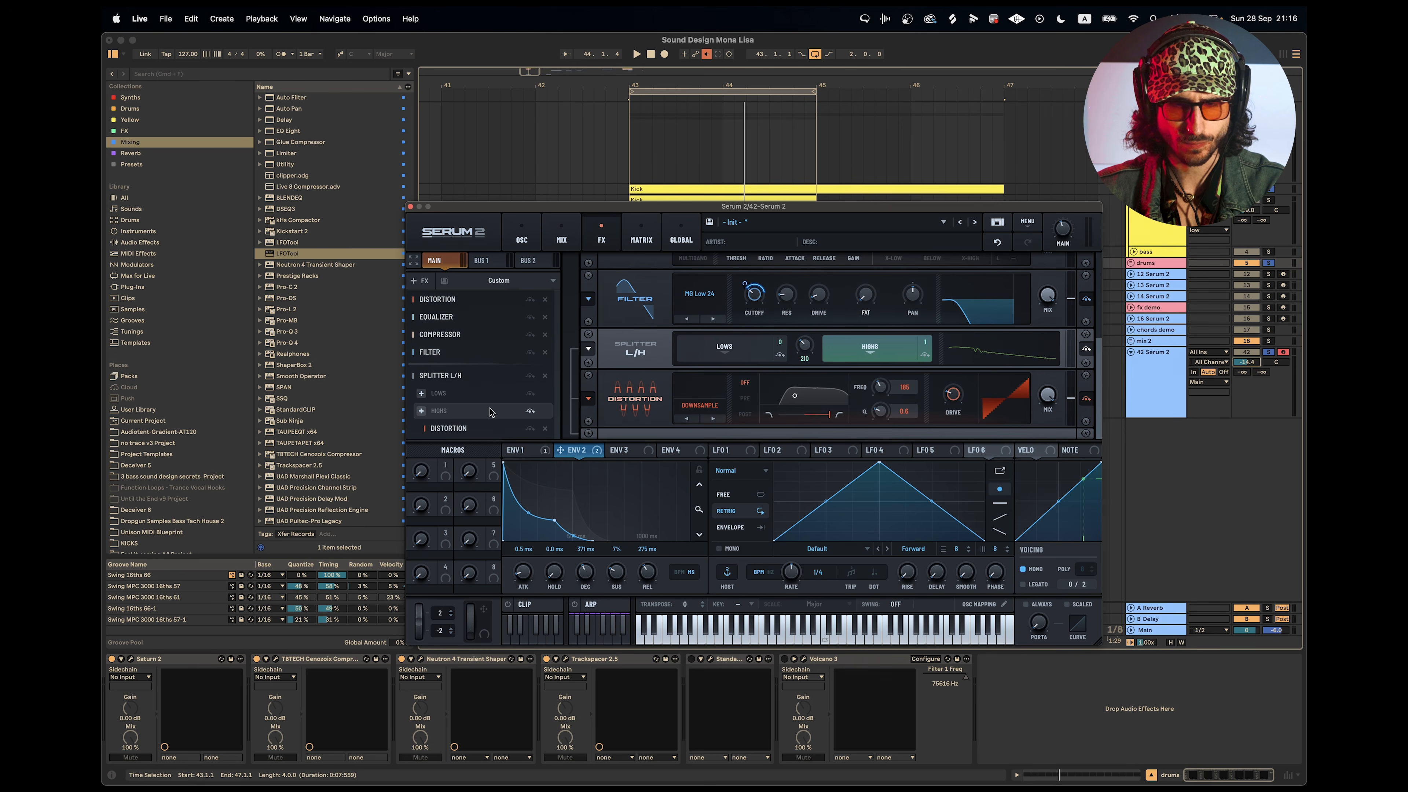
{"action": "key", "text": "space"}
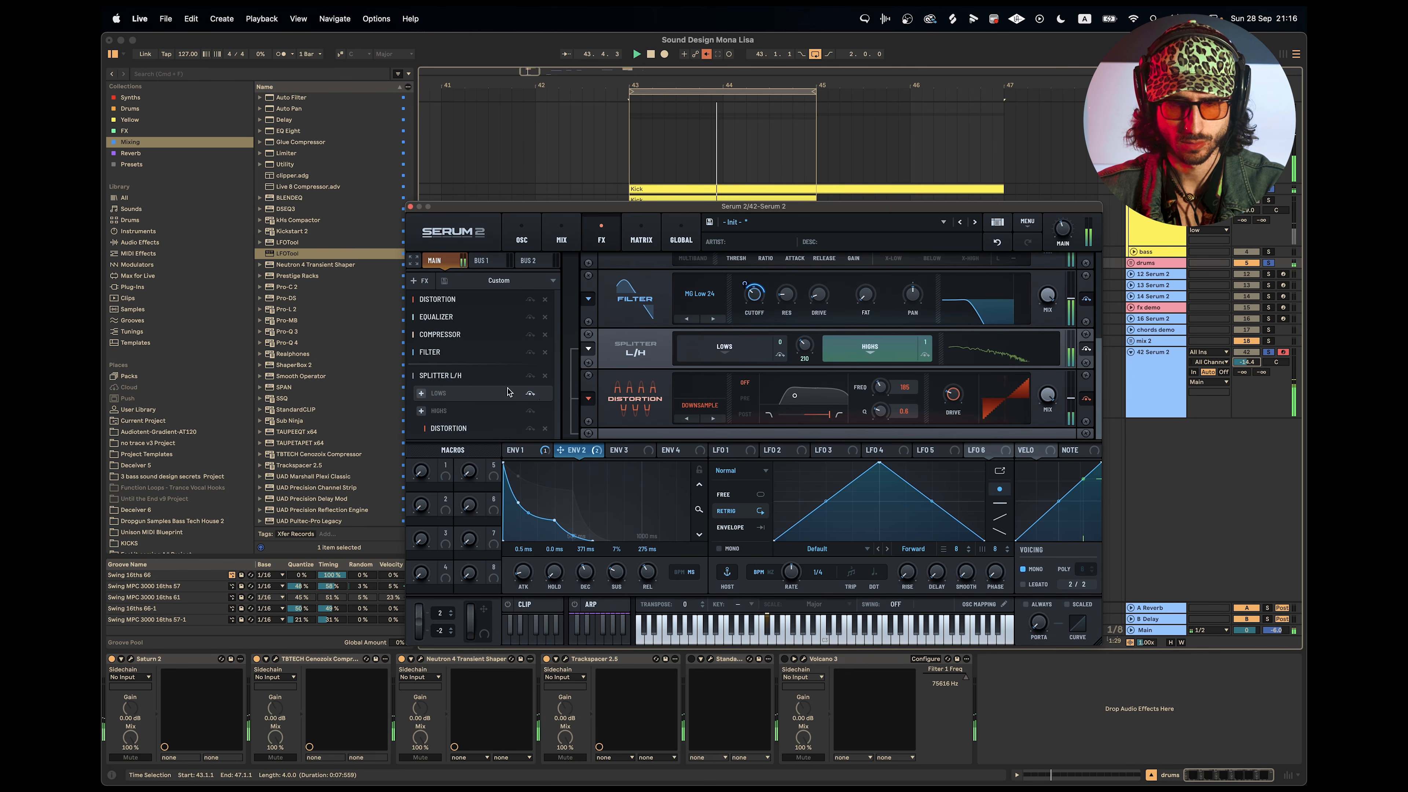
Add a Plate reverb to the splitter's highs band, lower its size and set its low cut to 58.
{"action": "left_click", "coordinate": [422, 412]}
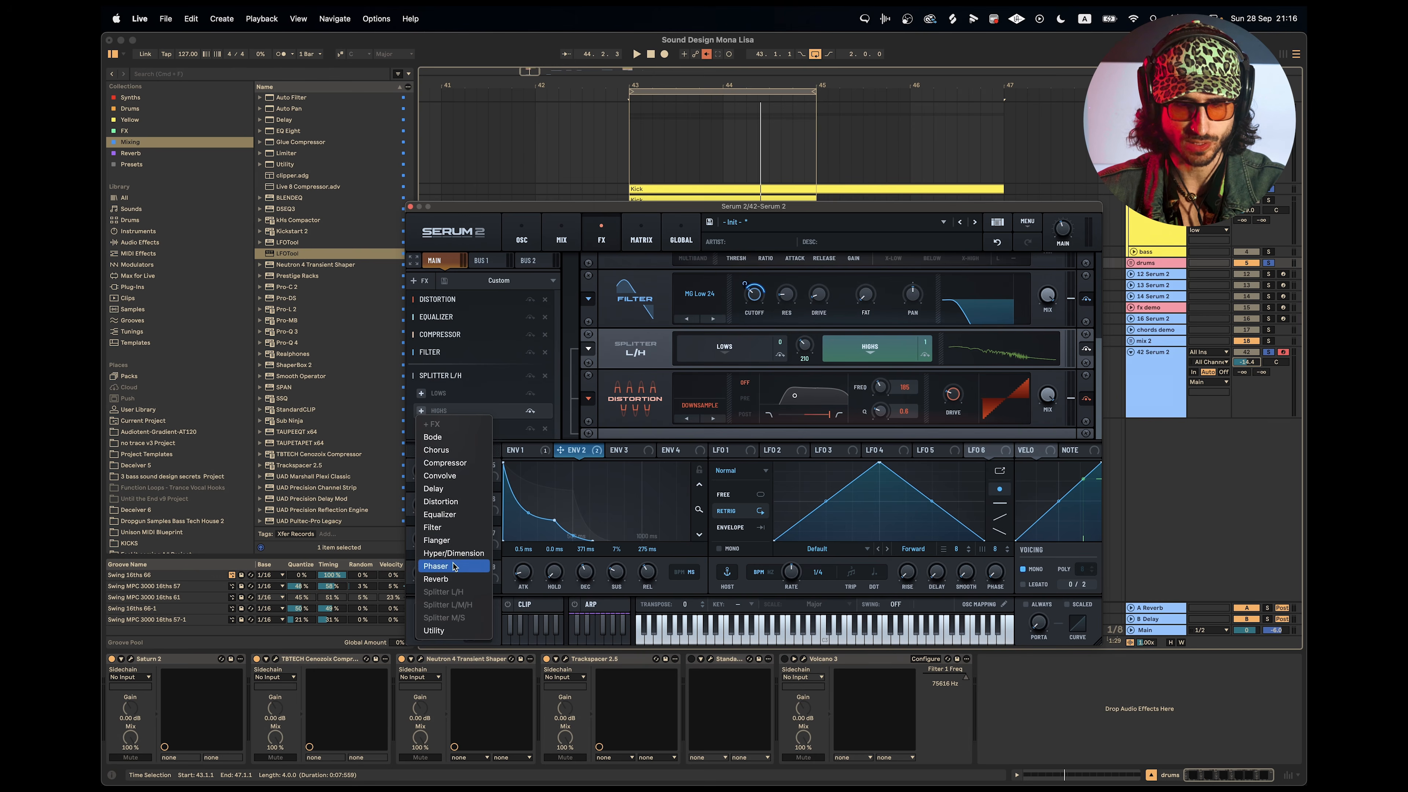
{"action": "left_click", "coordinate": [454, 579]}
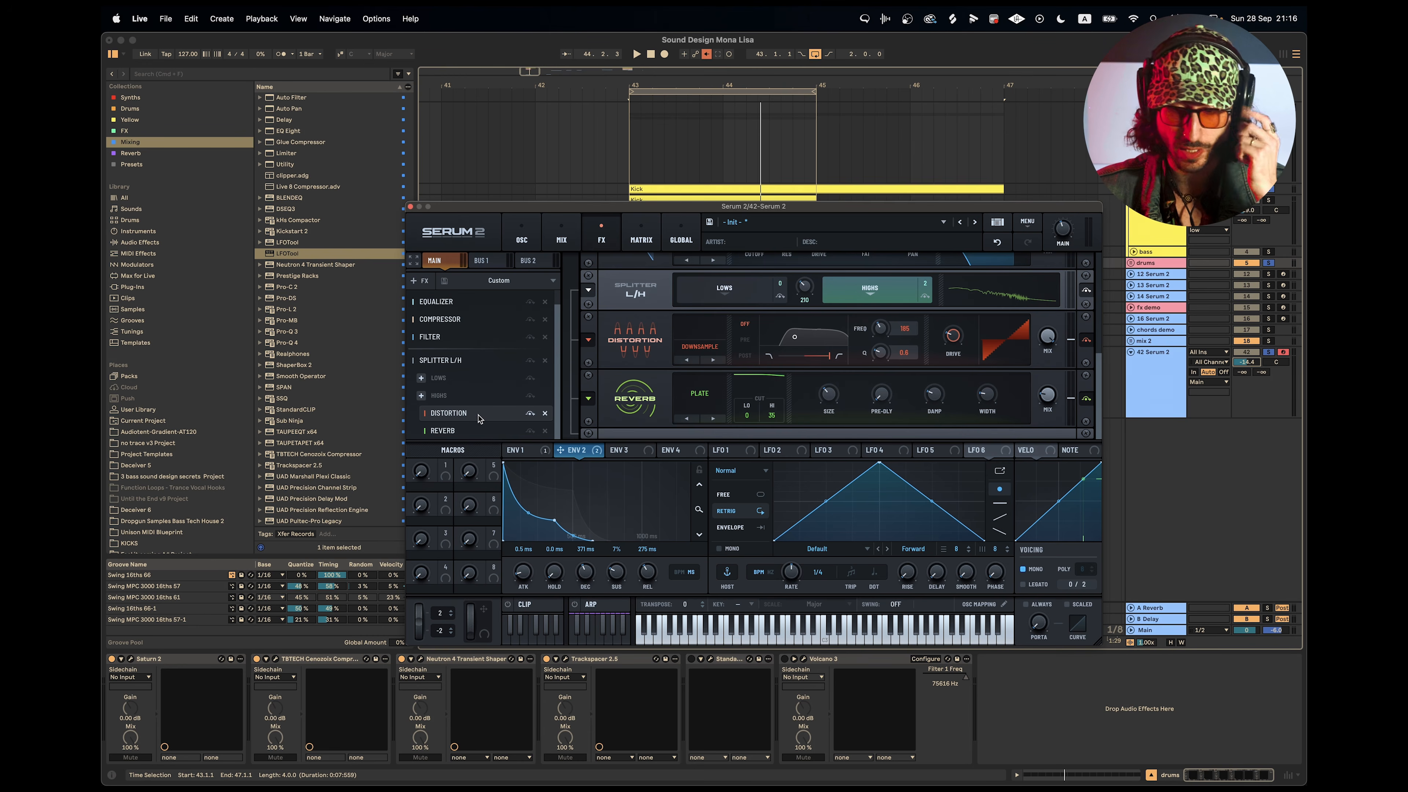
{"action": "key", "text": "space"}
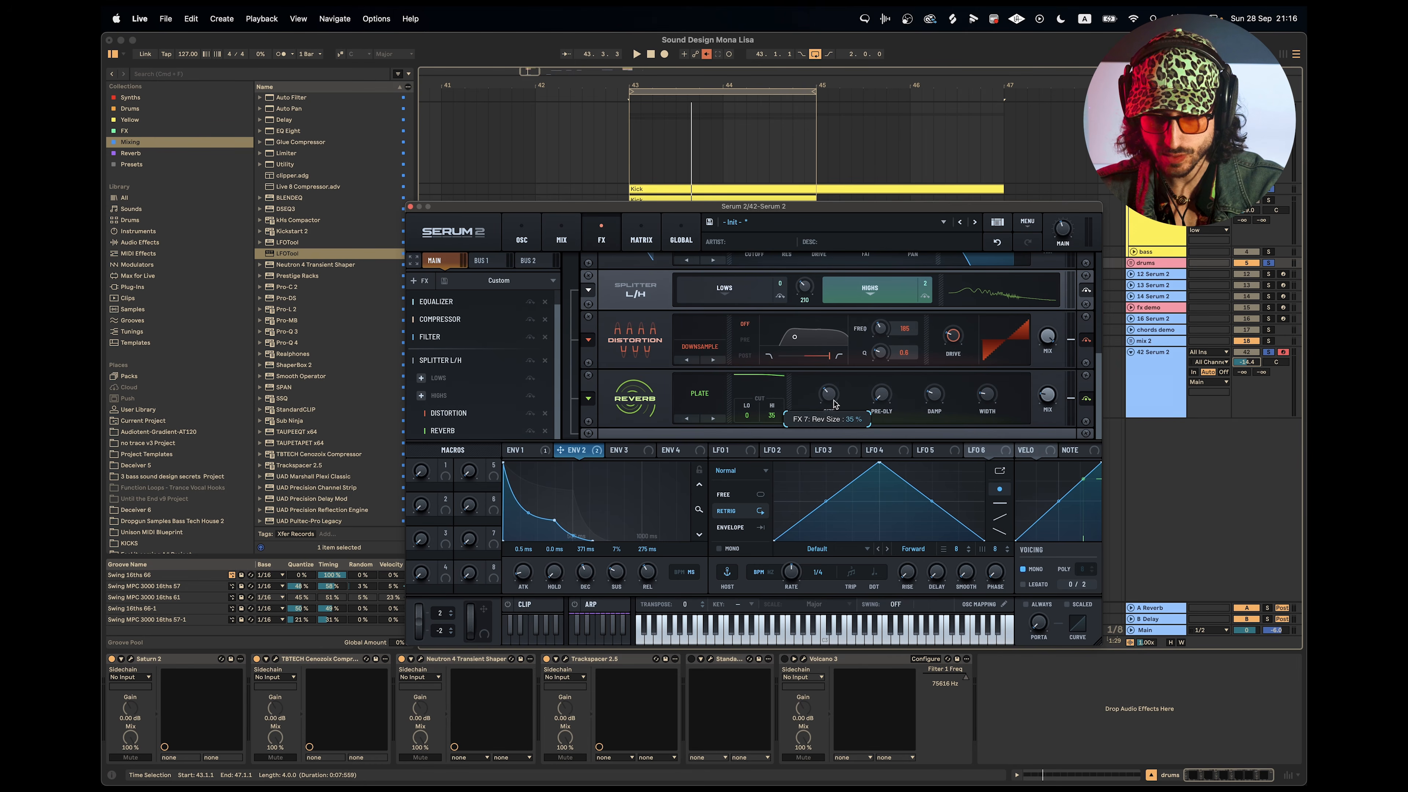
{"action": "left_click_drag", "start_coordinate": [838, 431], "coordinate": [842, 439]}
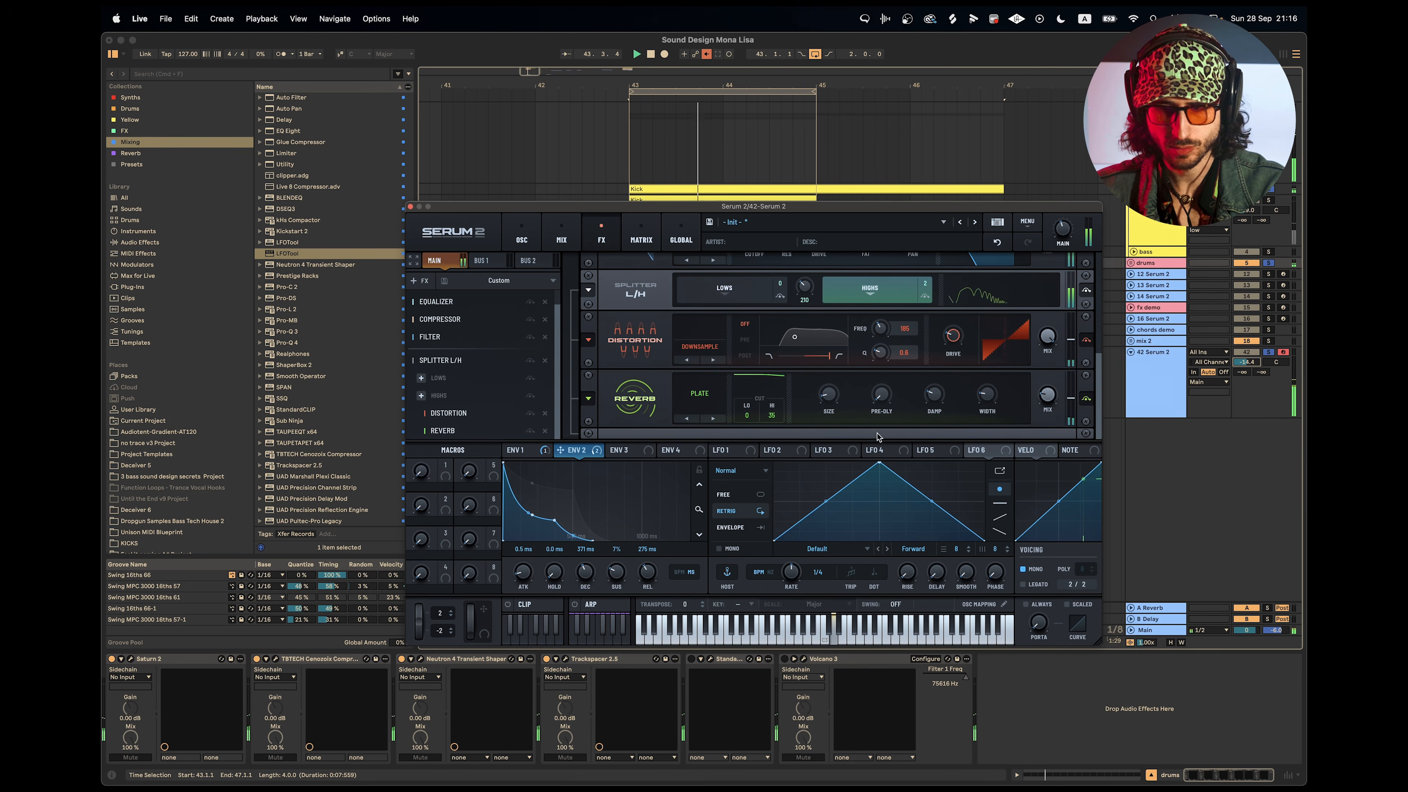
{"action": "left_click_drag", "start_coordinate": [771, 415], "coordinate": [841, 424]}
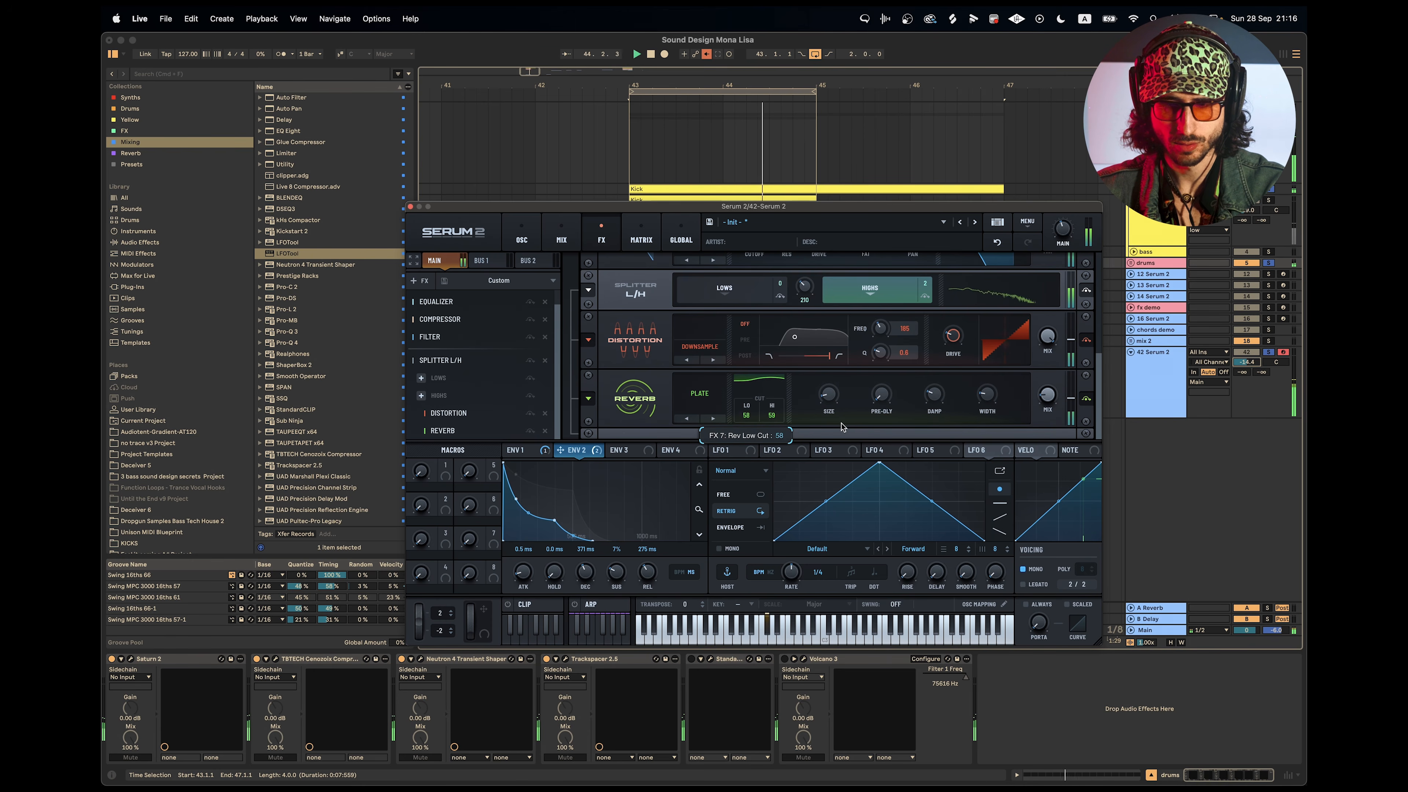
Change the reverb type to Hall, adjust its decay and set its mix to about 19%.
{"action": "left_click", "coordinate": [713, 420]}
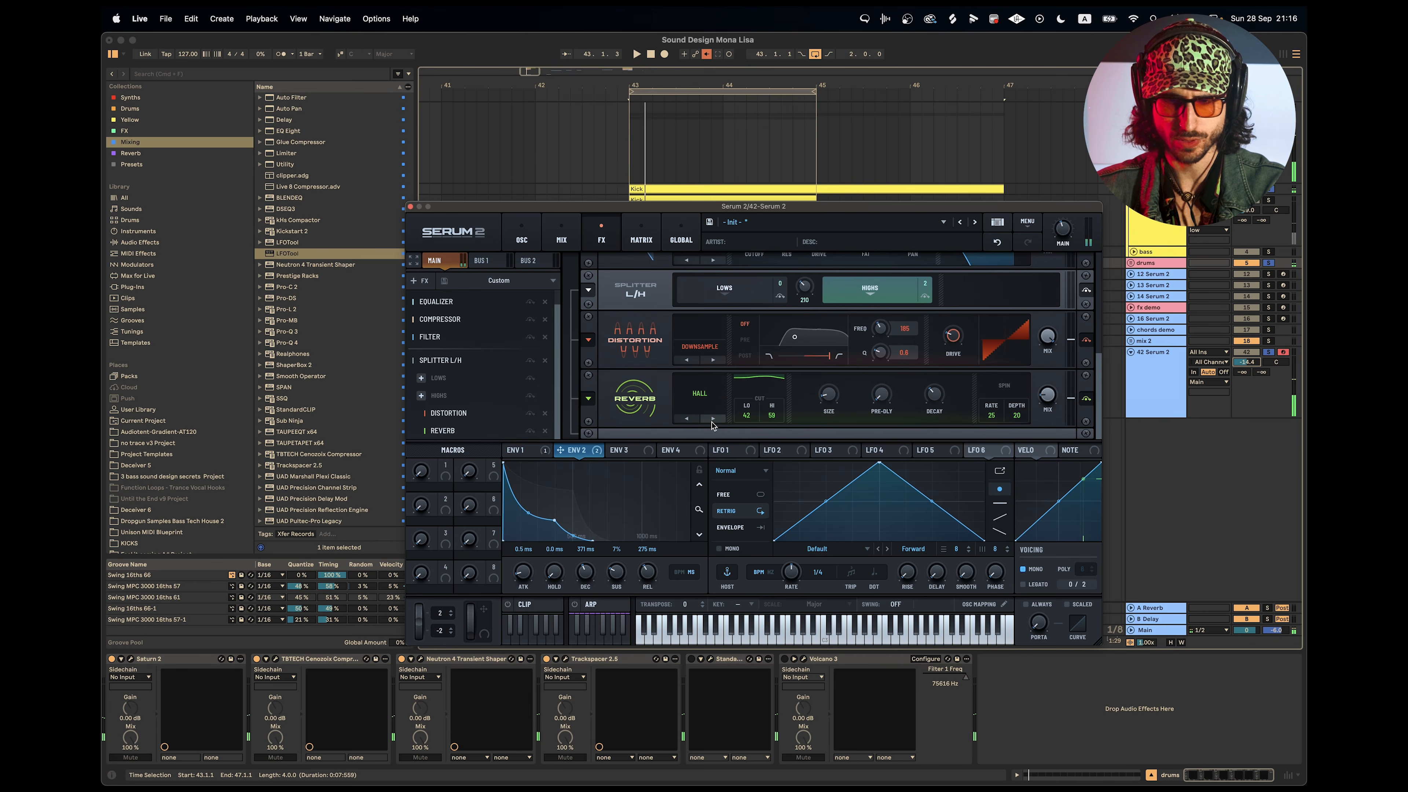
{"action": "mouse_move", "coordinate": [941, 403]}
{"action": "left_click_drag", "start_coordinate": [946, 420], "coordinate": [946, 426]}
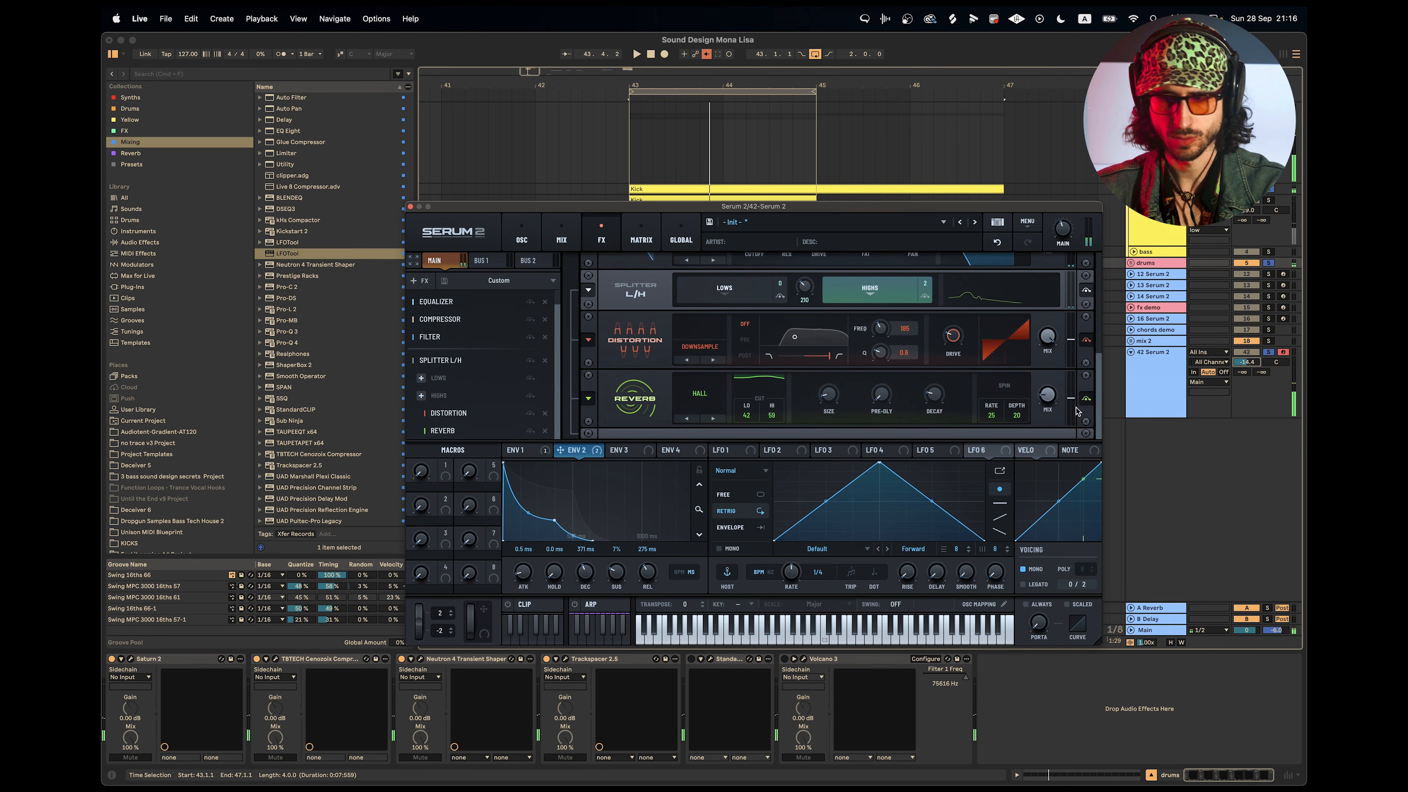
{"action": "mouse_move", "coordinate": [1053, 401]}
{"action": "left_click_drag", "start_coordinate": [1054, 395], "coordinate": [1054, 395]}
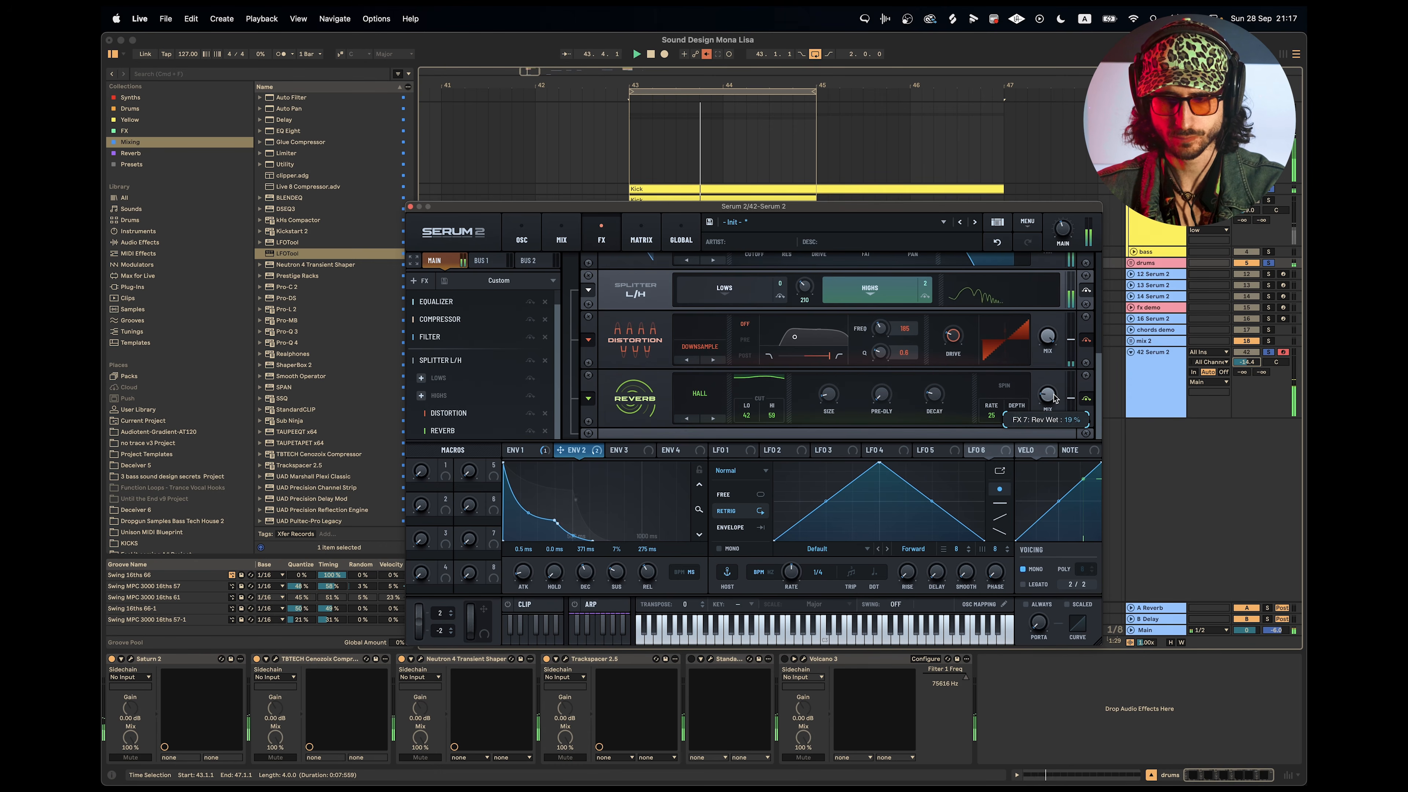
Set Filter 1's cutoff to about 208 Hz in the oscillator section and check the mixer routing.
{"action": "left_click", "coordinate": [521, 237]}
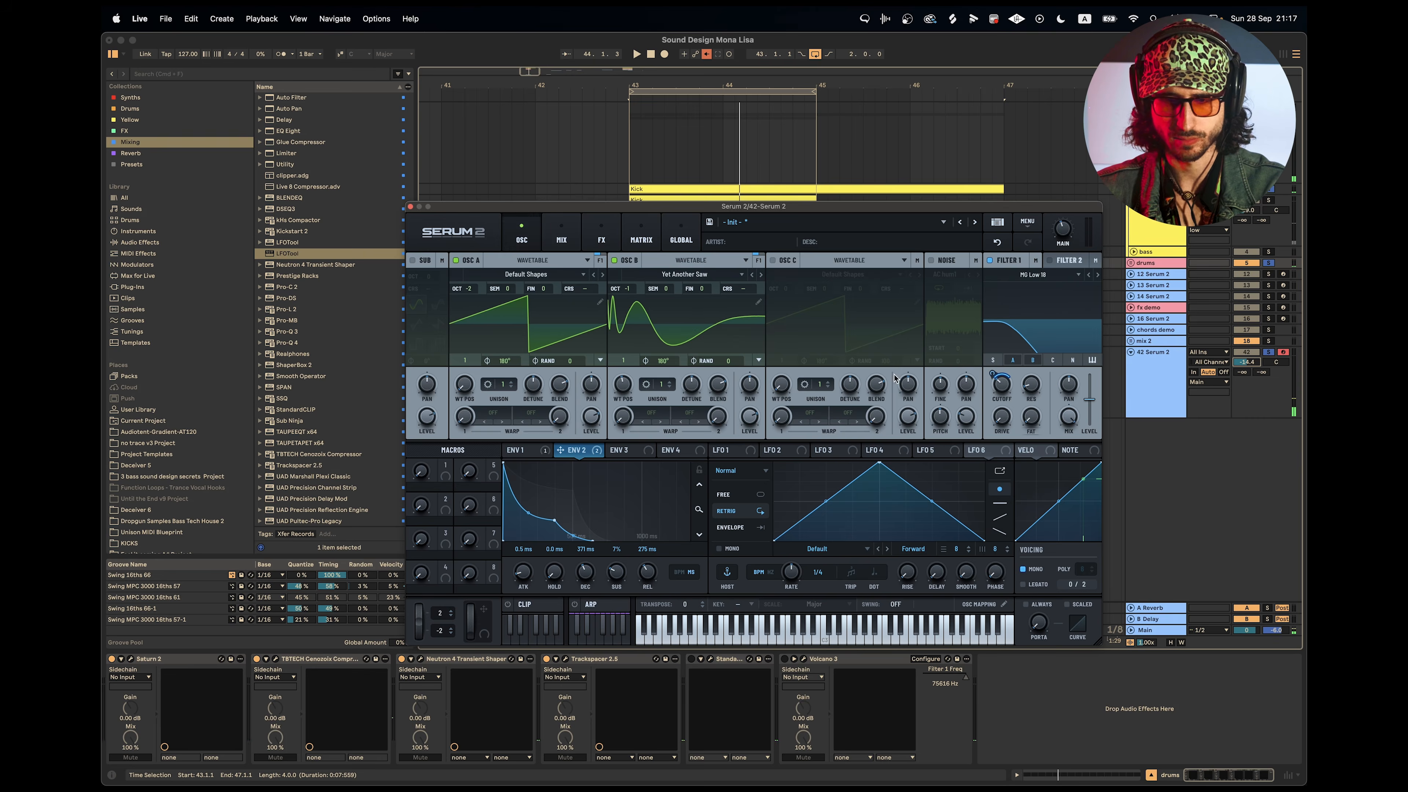
{"action": "mouse_move", "coordinate": [1005, 384]}
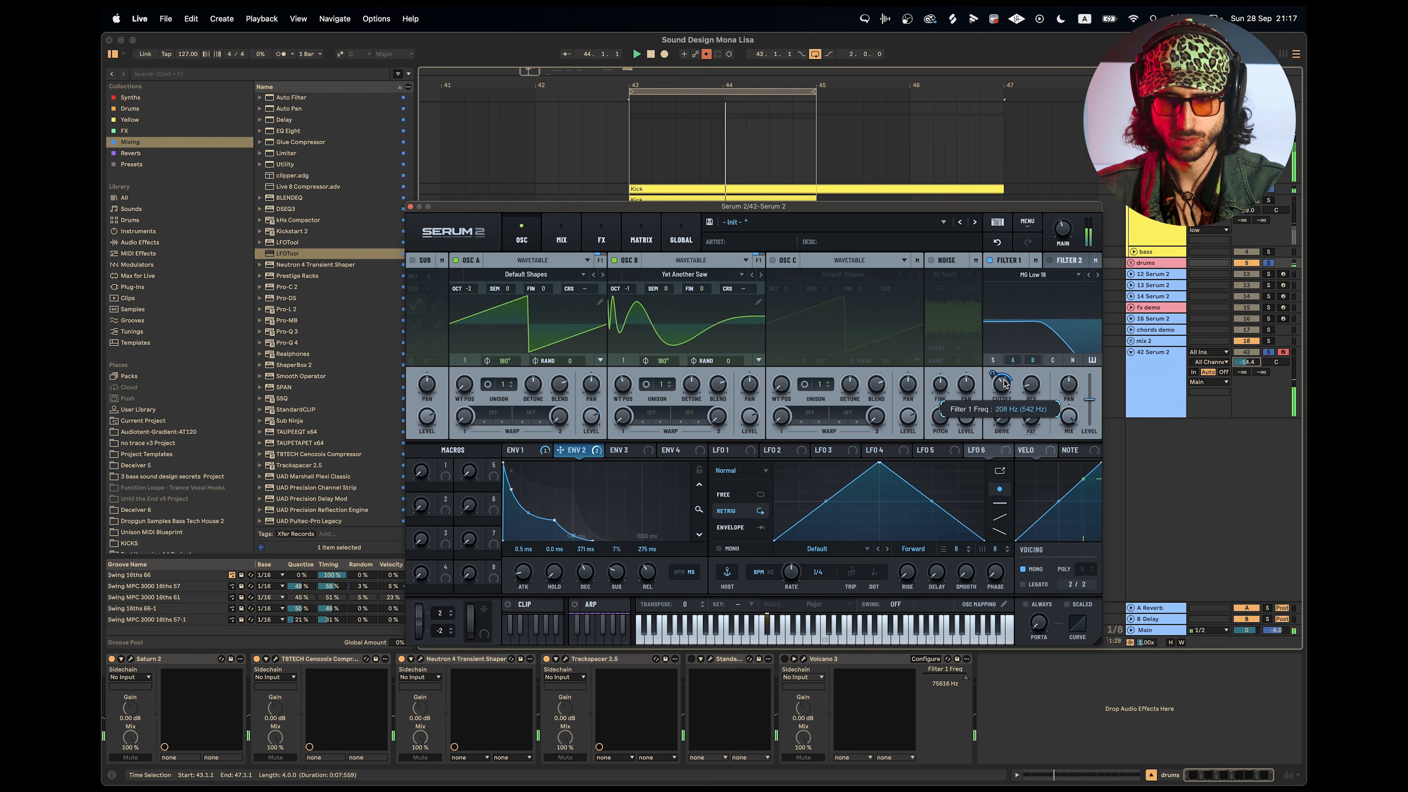
{"action": "left_click_drag", "start_coordinate": [1010, 392], "coordinate": [1012, 388]}
{"action": "left_click", "coordinate": [561, 238]}
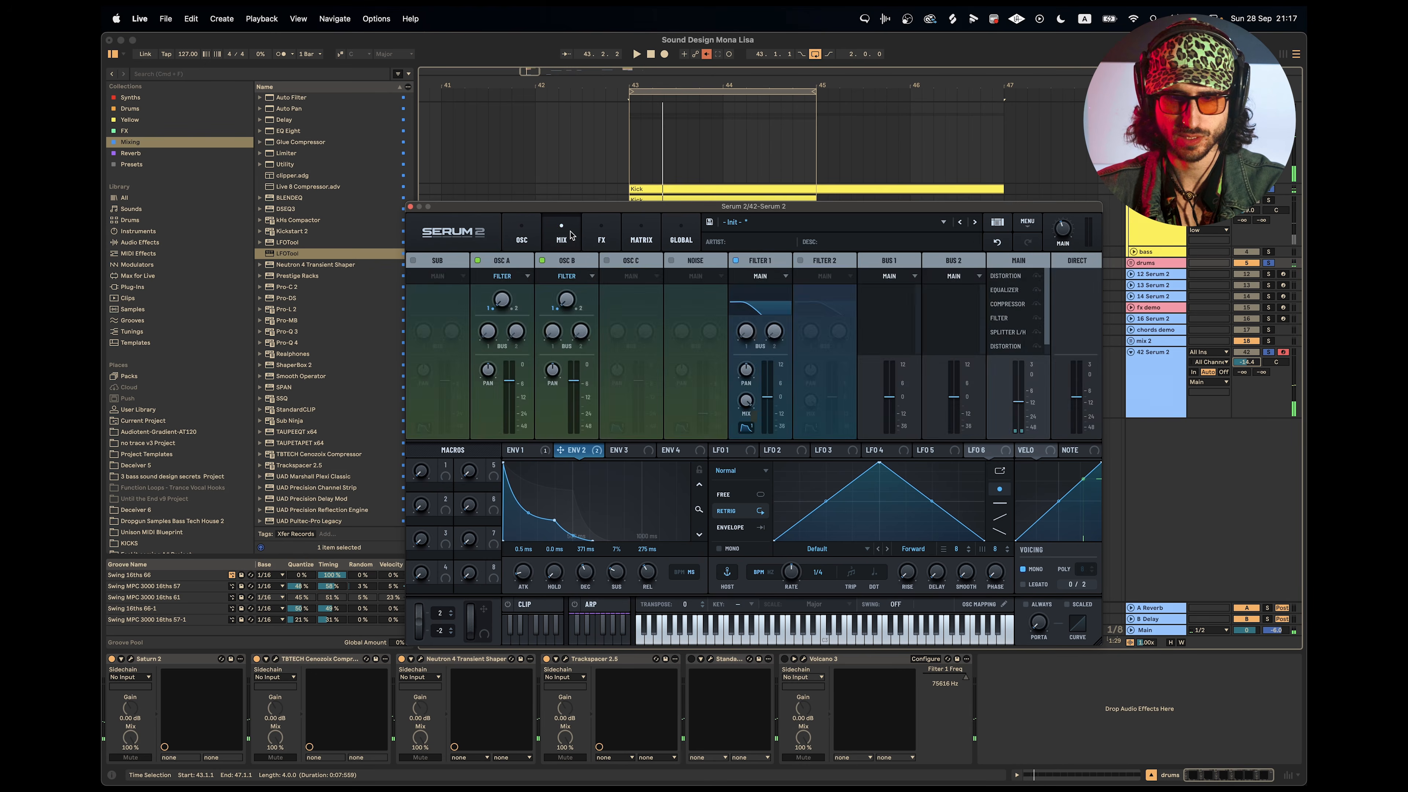
Fine-tune the cutoff of the MG Low 24 filter effect while auditioning the loop.
{"action": "left_click", "coordinate": [601, 238]}
{"action": "scroll", "coordinate": [980, 335], "scroll_direction": "down", "scroll_amount": 5}
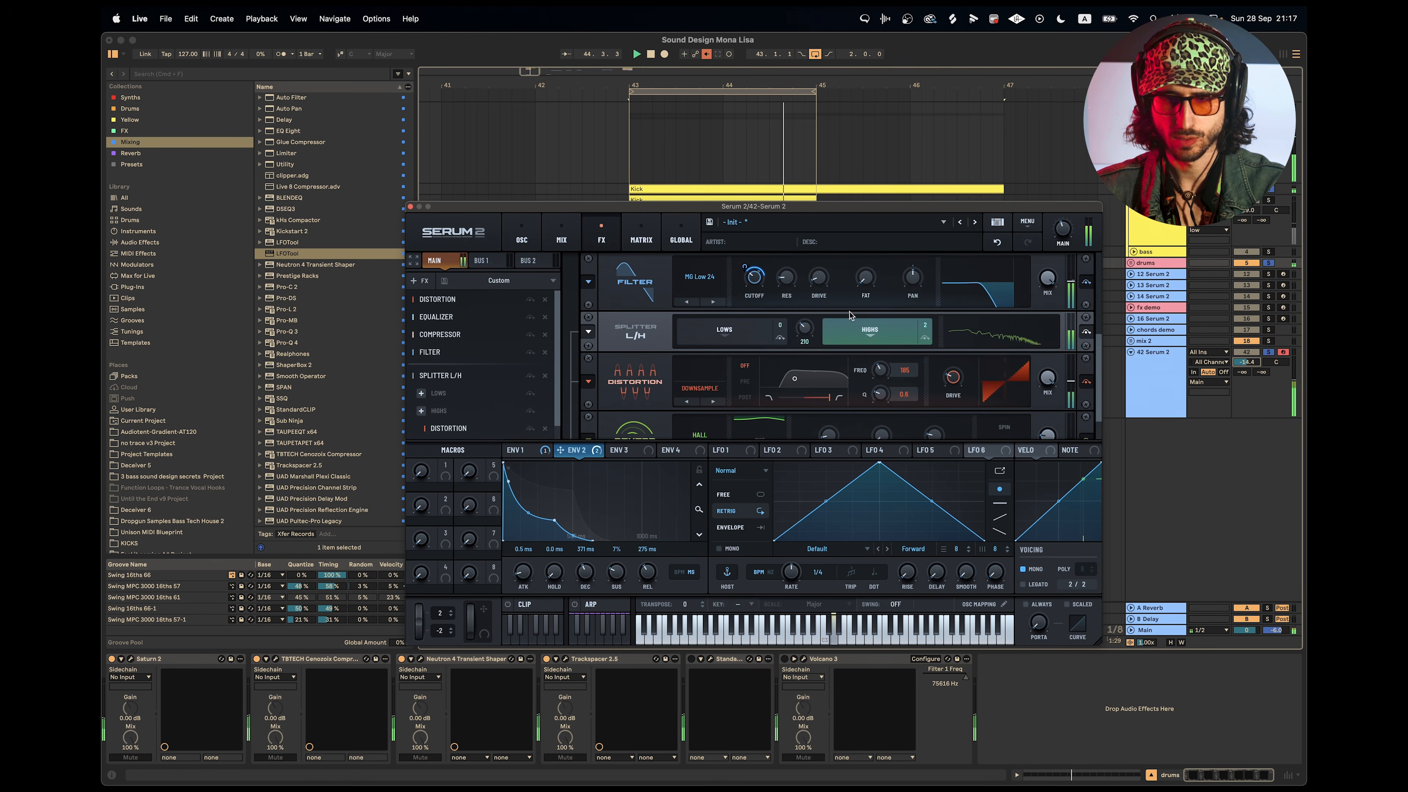
{"action": "key", "text": "space"}
{"action": "key", "text": "space"}
{"action": "left_click_drag", "start_coordinate": [753, 285], "coordinate": [752, 278]}
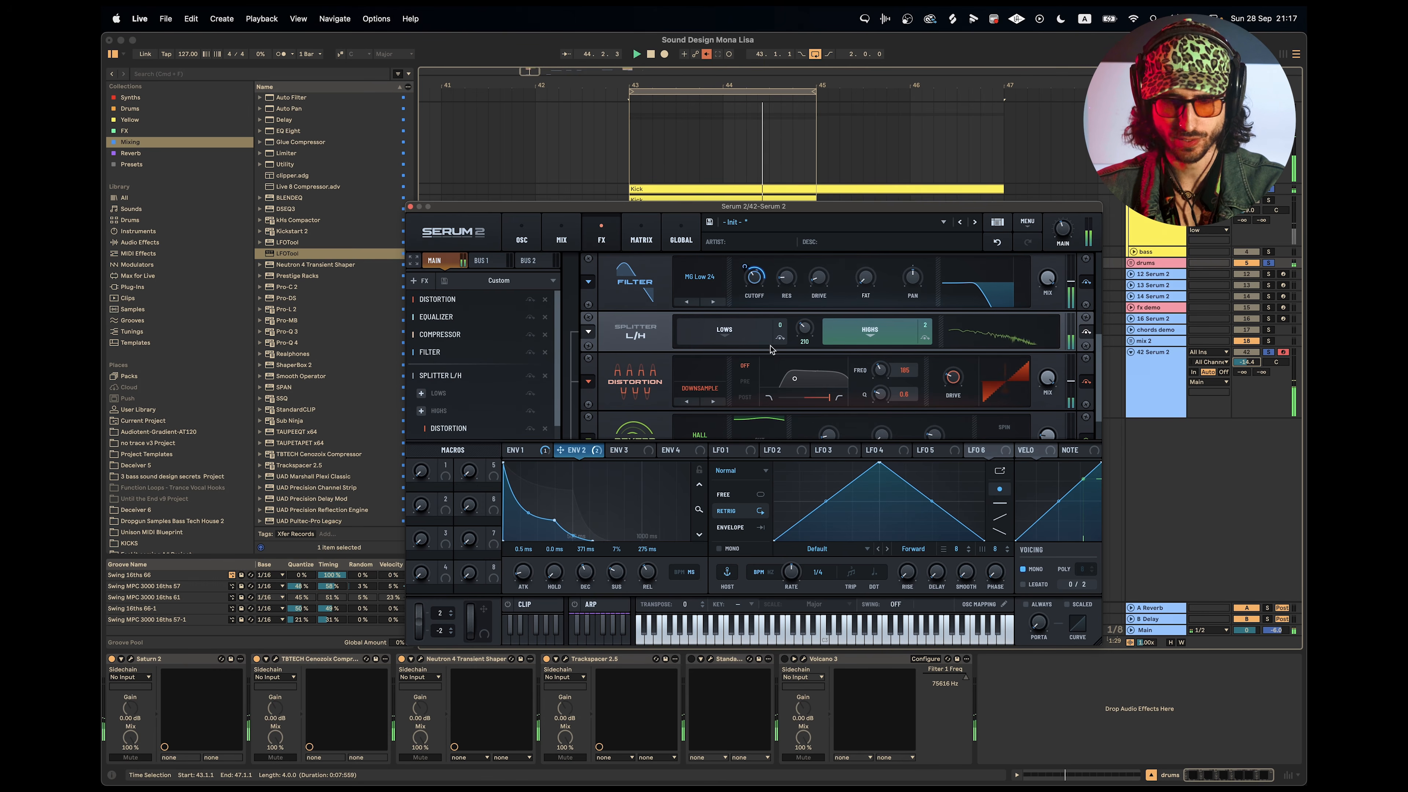
{"action": "key", "text": "space"}
{"action": "key", "text": "space"}
Bypass the distortion, equalizer, compressor, filter and splitter to hear the dry sound in the loop, and reactivate them for comparison.
{"action": "left_click", "coordinate": [529, 376]}
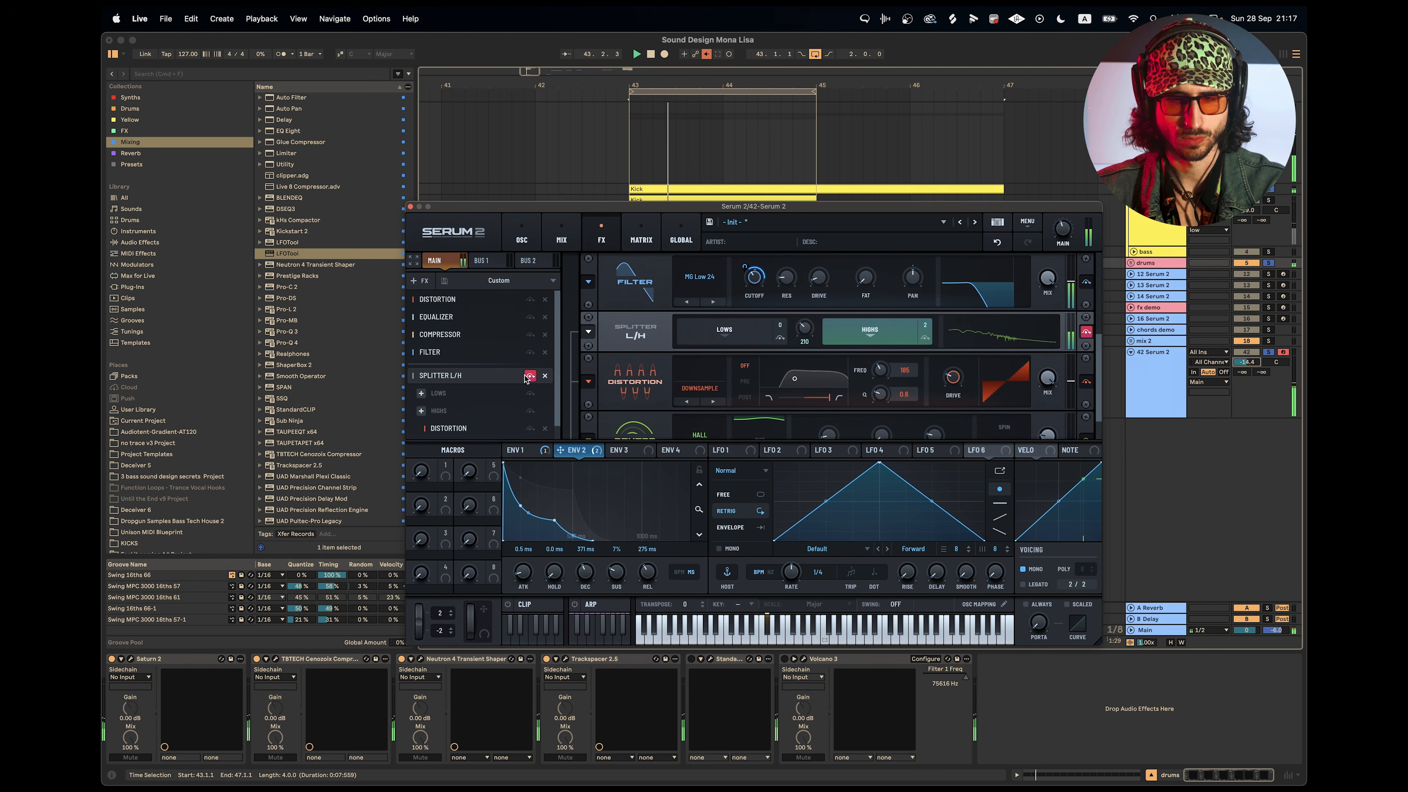
{"action": "left_click", "coordinate": [530, 352]}
{"action": "left_click", "coordinate": [530, 334]}
{"action": "left_click", "coordinate": [524, 238]}
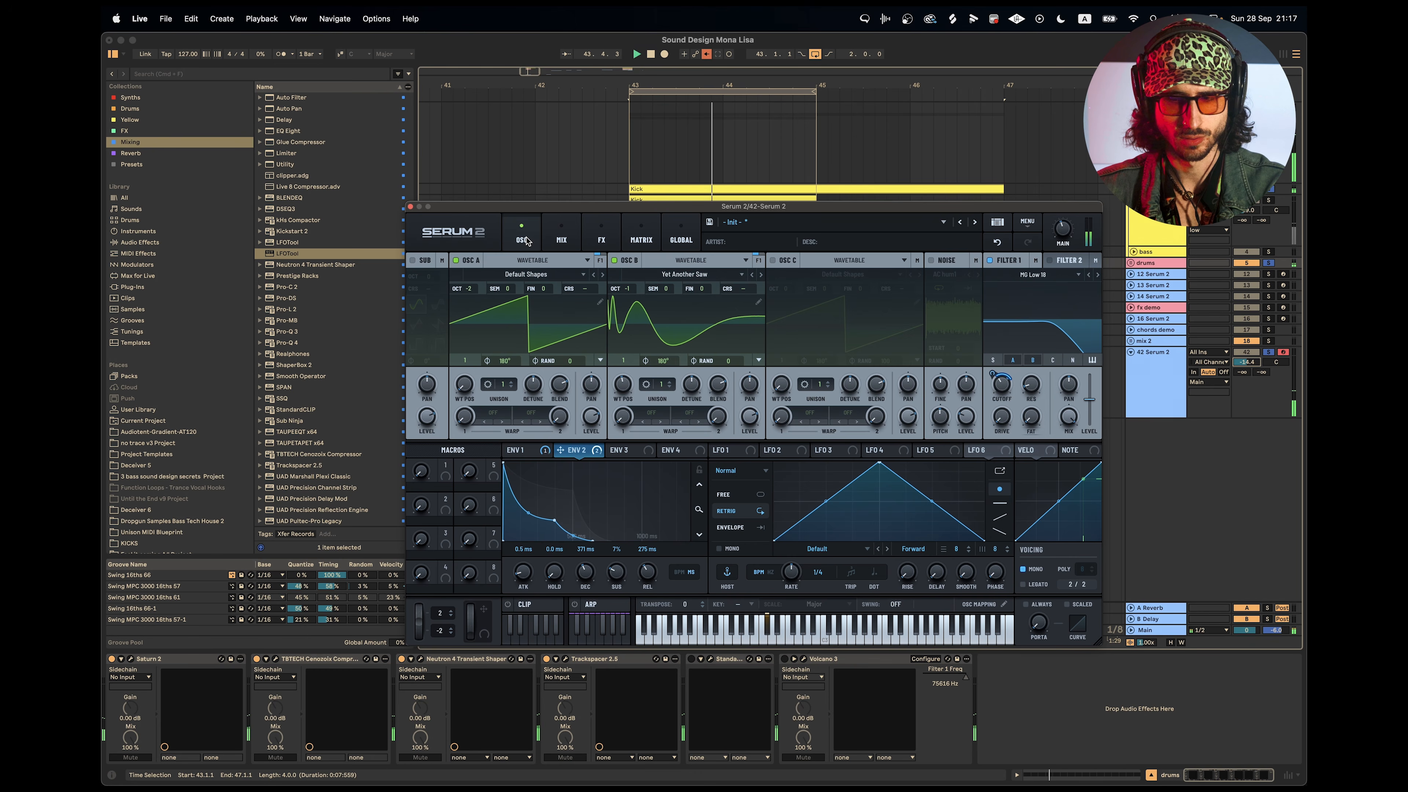
{"action": "left_click", "coordinate": [613, 241]}
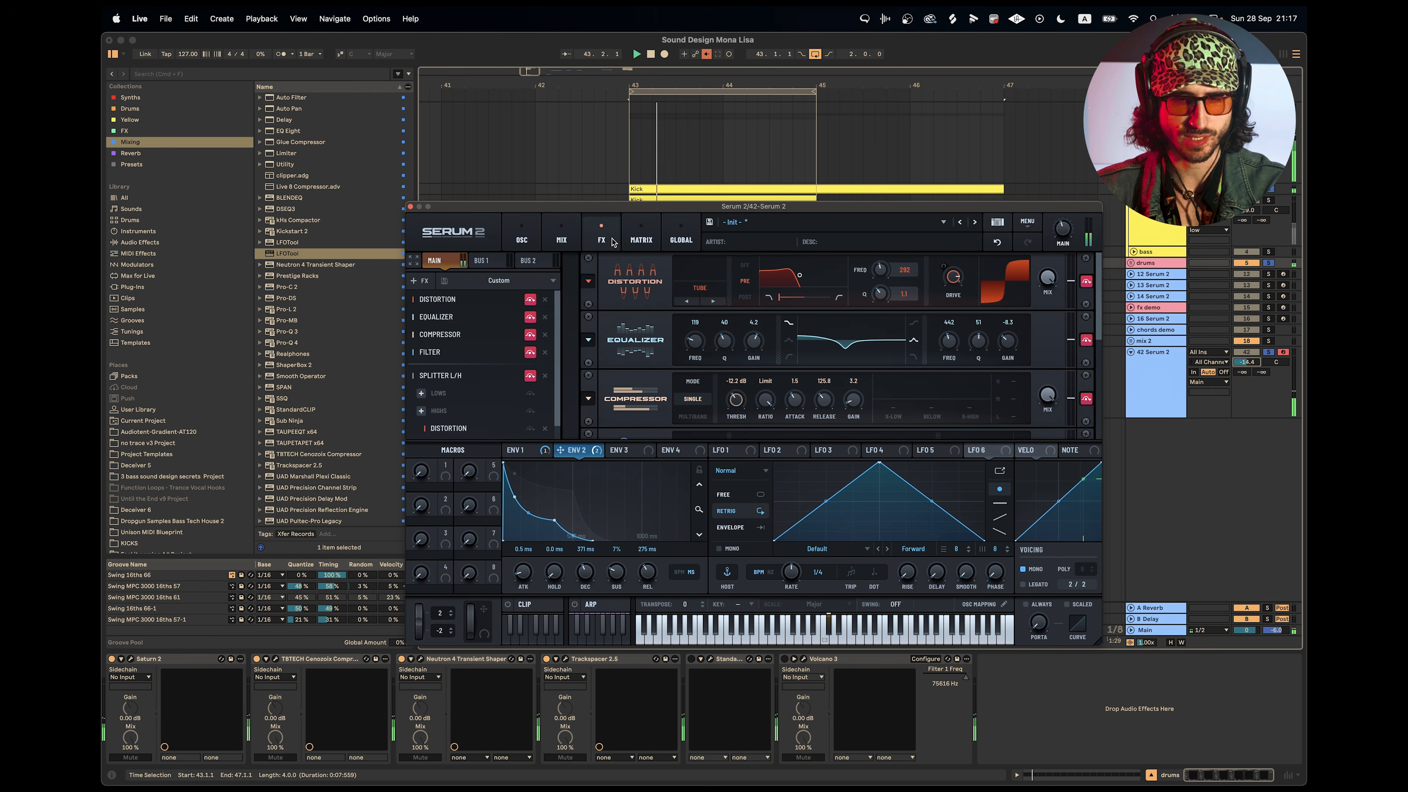
{"action": "left_click", "coordinate": [530, 299]}
{"action": "left_click", "coordinate": [530, 317]}
{"action": "left_click", "coordinate": [530, 335]}
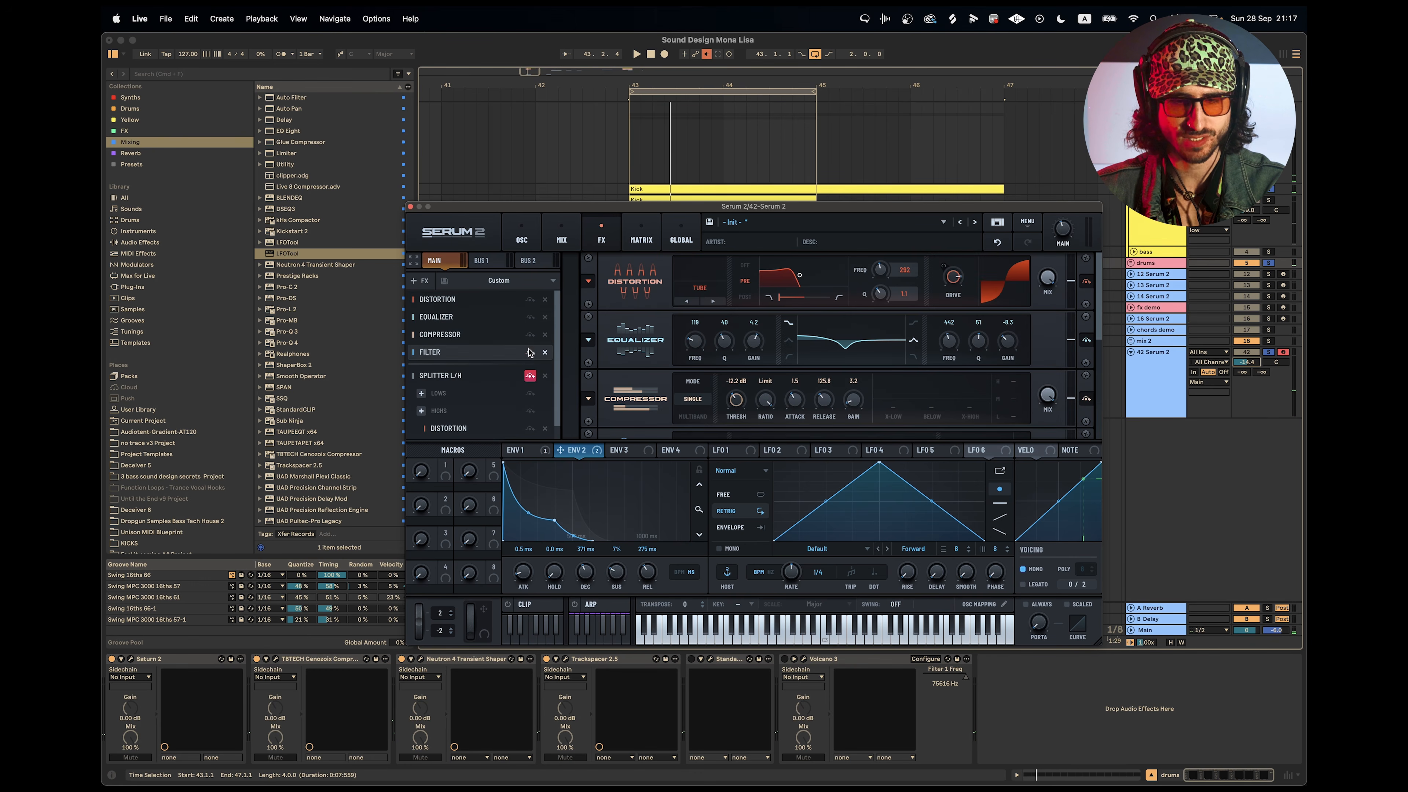
{"action": "left_click", "coordinate": [530, 353]}
{"action": "key", "text": "space"}
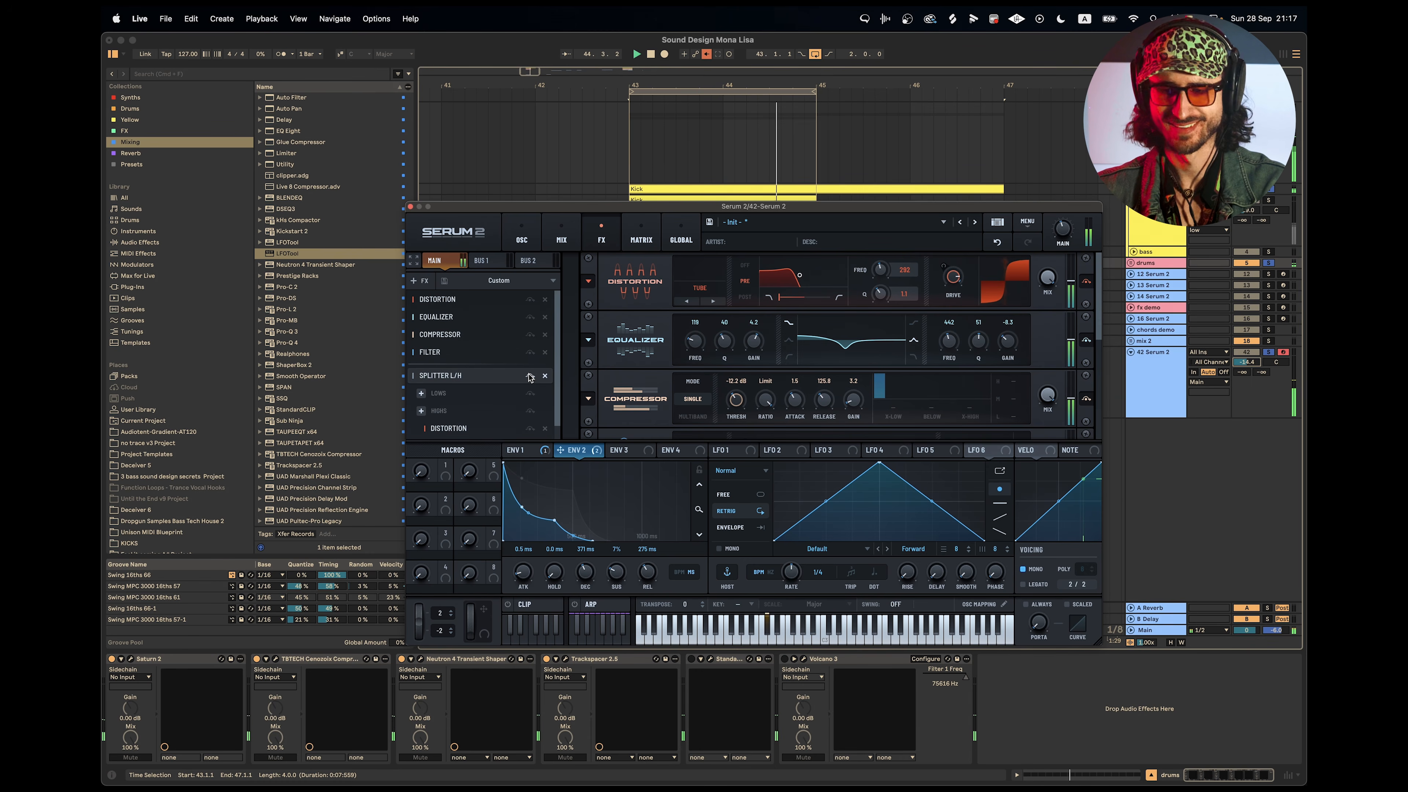
Stop playback, close the finished bass's Serum 2 window, and solo the drum track together with the 17 Serum 2 track.
{"action": "key", "text": "space"}
{"action": "left_click", "coordinate": [411, 207]}
{"action": "key", "text": "minus"}
{"action": "key", "text": "minus"}
{"action": "key", "text": "minus"}
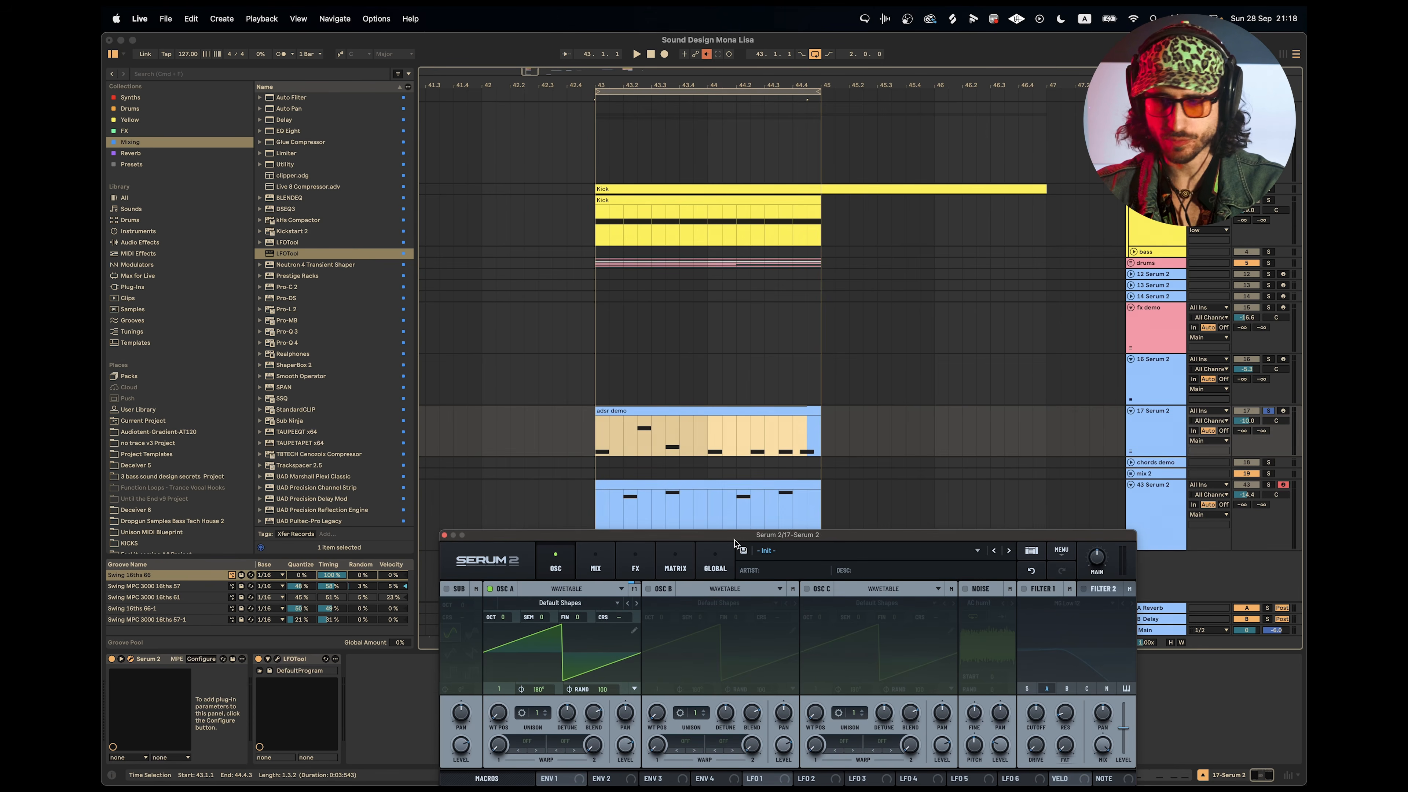
{"action": "left_click", "coordinate": [1269, 189]}
{"action": "left_click", "coordinate": [1269, 200]}
{"action": "left_click", "coordinate": [1269, 412]}
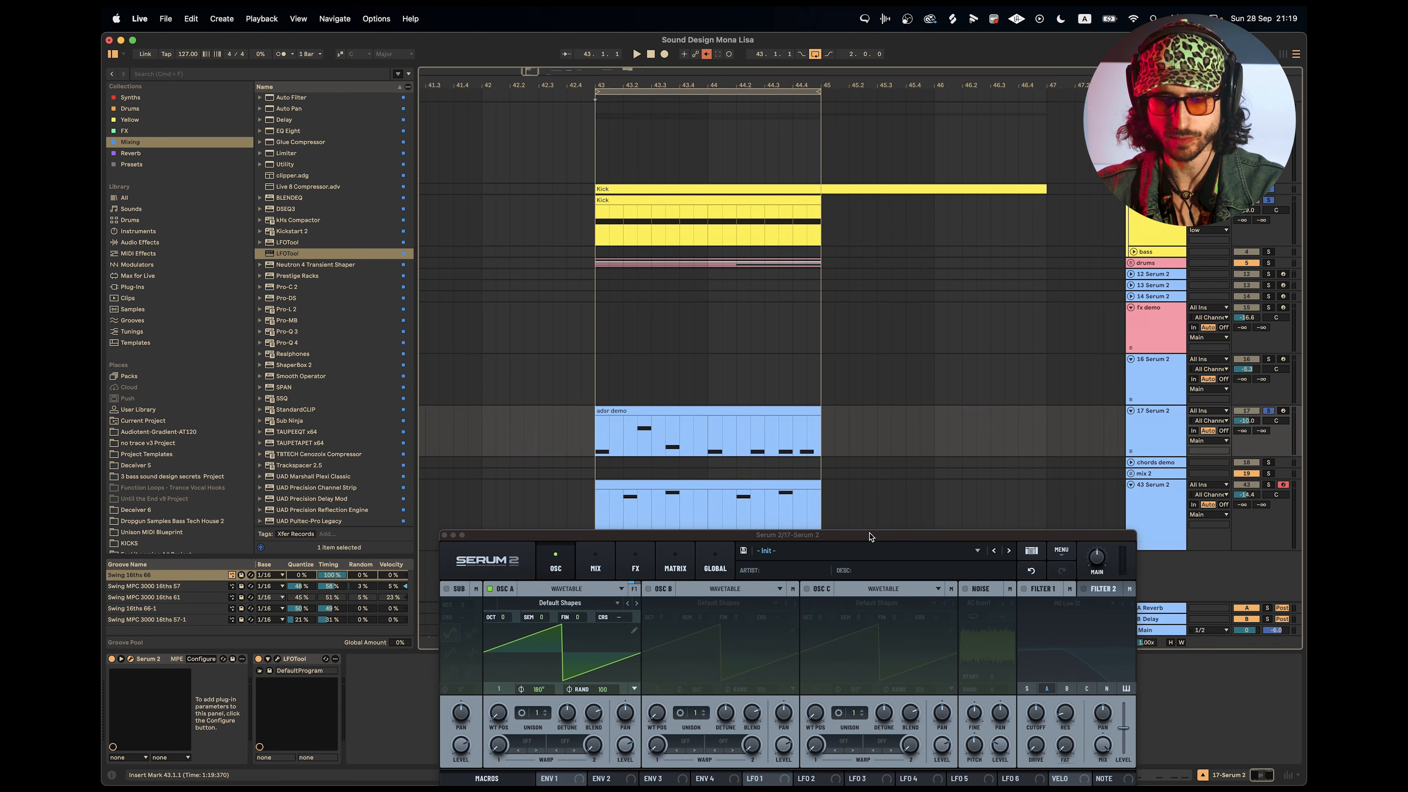
Load the FM Dirty Square wavetable from the S2 Tables Digital category into Oscillator A of the 17 Serum 2 instance.
{"action": "left_click_drag", "start_coordinate": [831, 541], "coordinate": [818, 180]}
{"action": "left_click", "coordinate": [547, 241]}
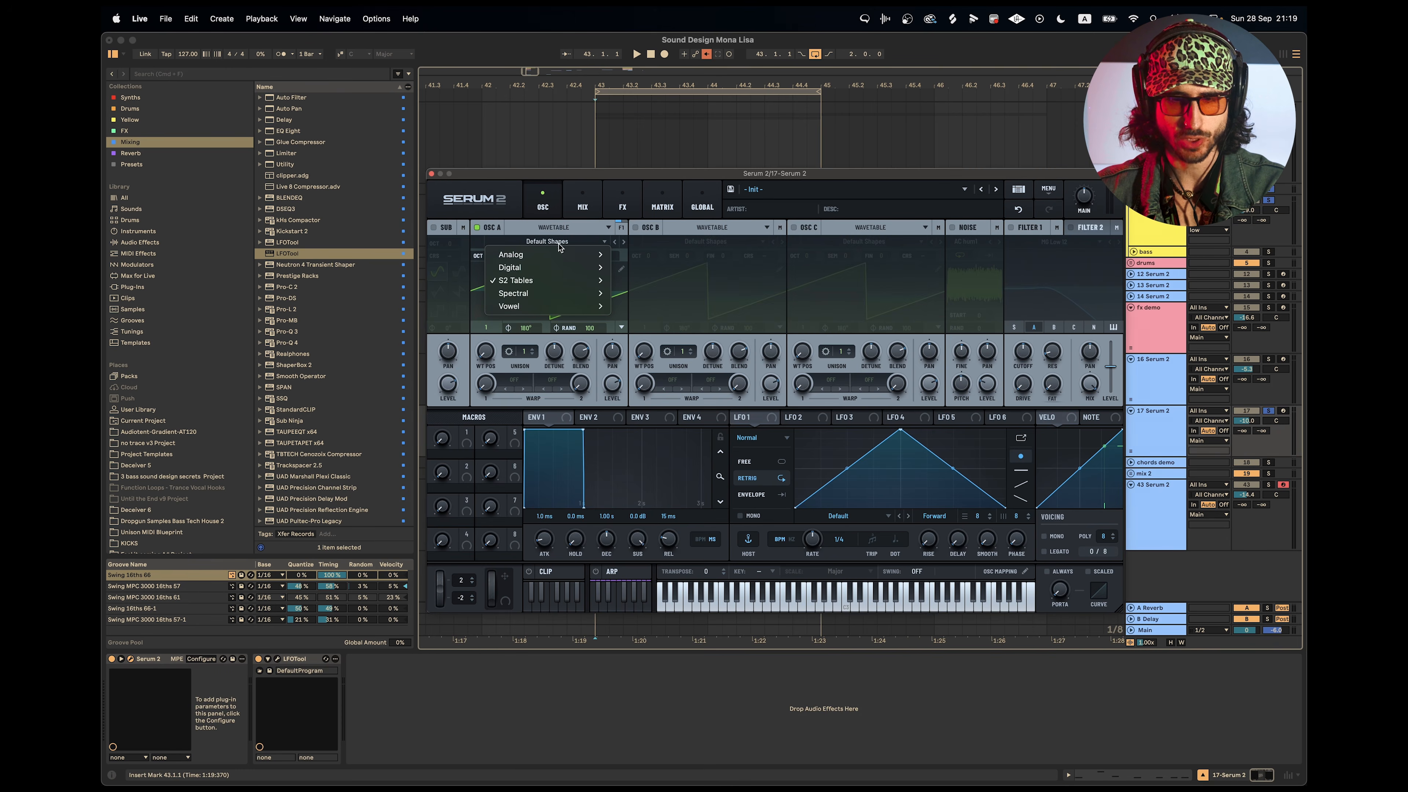
{"action": "mouse_move", "coordinate": [532, 268]}
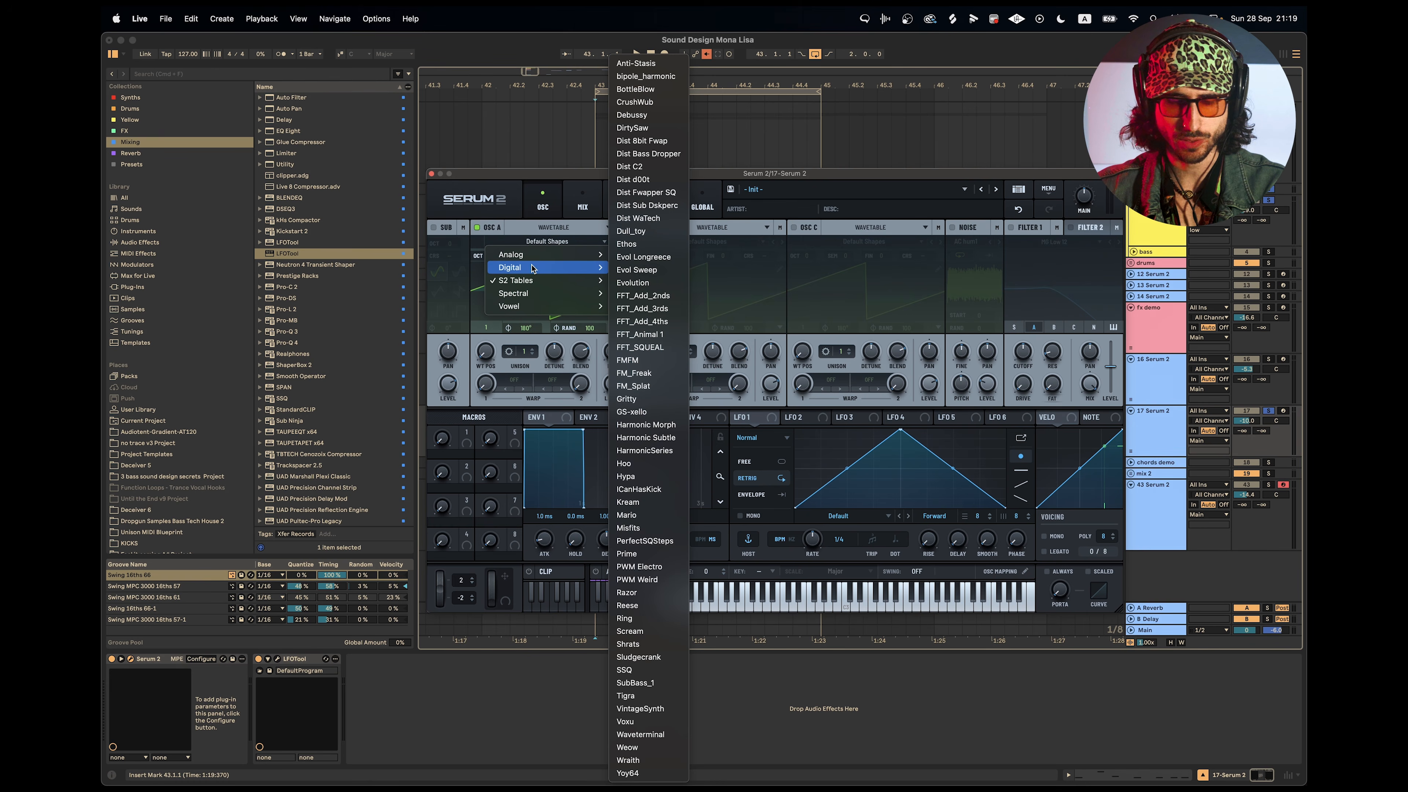
{"action": "mouse_move", "coordinate": [653, 285]}
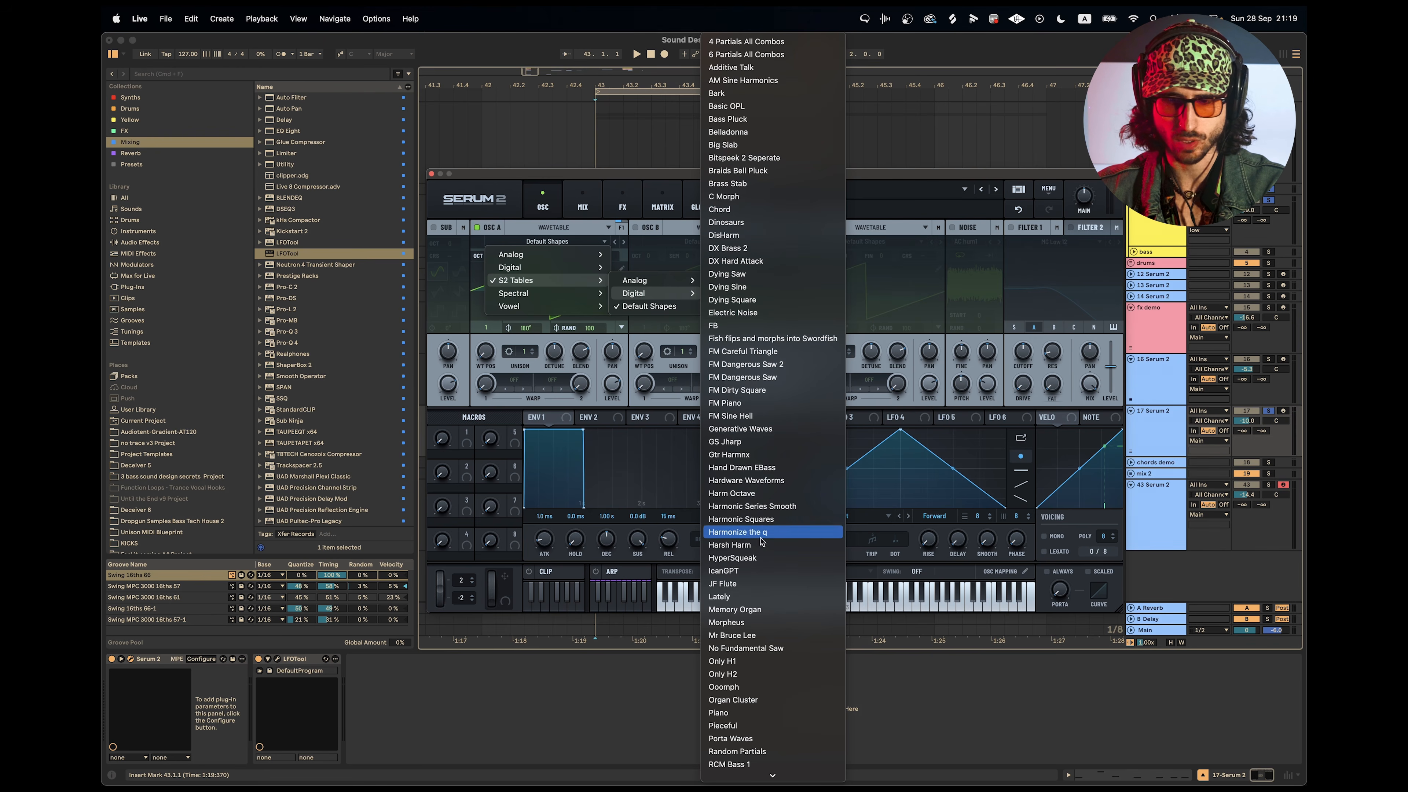
{"action": "left_click", "coordinate": [752, 389]}
Audition the two-bar loop and adjust the 17 Serum 2 track's volume to about -14 dB.
{"action": "key", "text": "space"}
{"action": "key", "text": "space"}
{"action": "left_click_drag", "start_coordinate": [1246, 421], "coordinate": [1247, 422]}
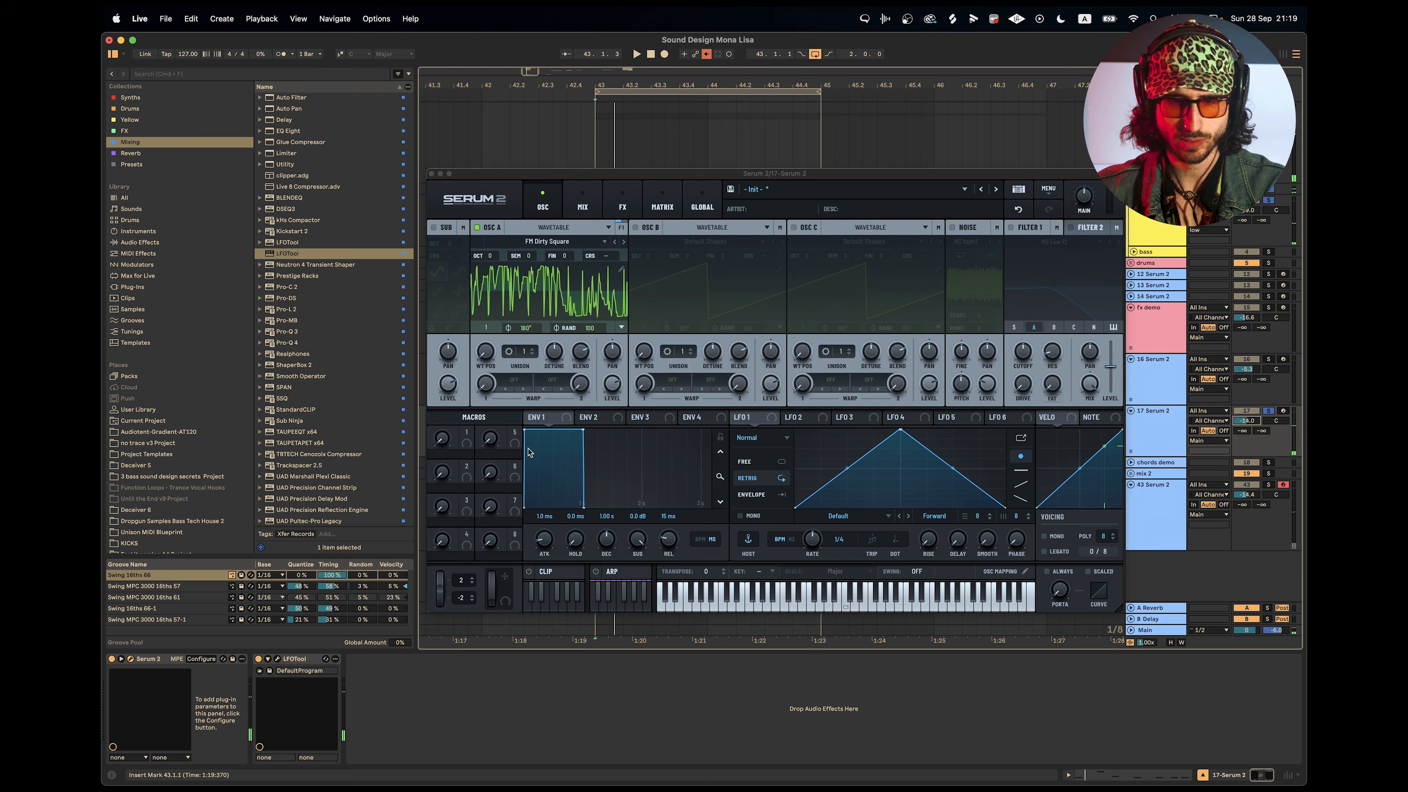
Adjust Oscillator A's wavetable position and lower its level while the loop plays, and enable Filter 1 with the MG Low 12 type.
{"action": "key", "text": "space"}
{"action": "left_click_drag", "start_coordinate": [486, 351], "coordinate": [493, 332]}
{"action": "left_click_drag", "start_coordinate": [615, 387], "coordinate": [621, 422]}
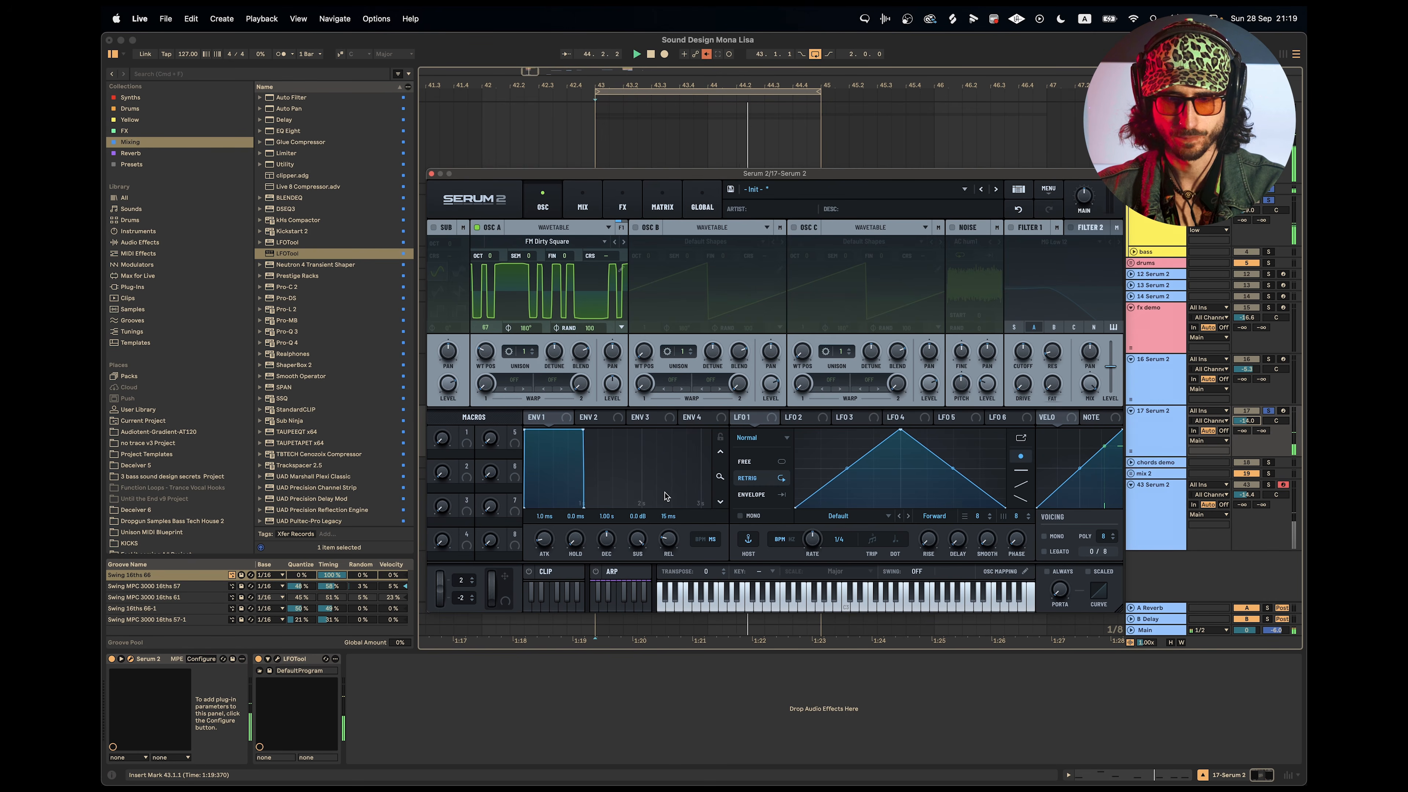
{"action": "left_click", "coordinate": [1011, 228]}
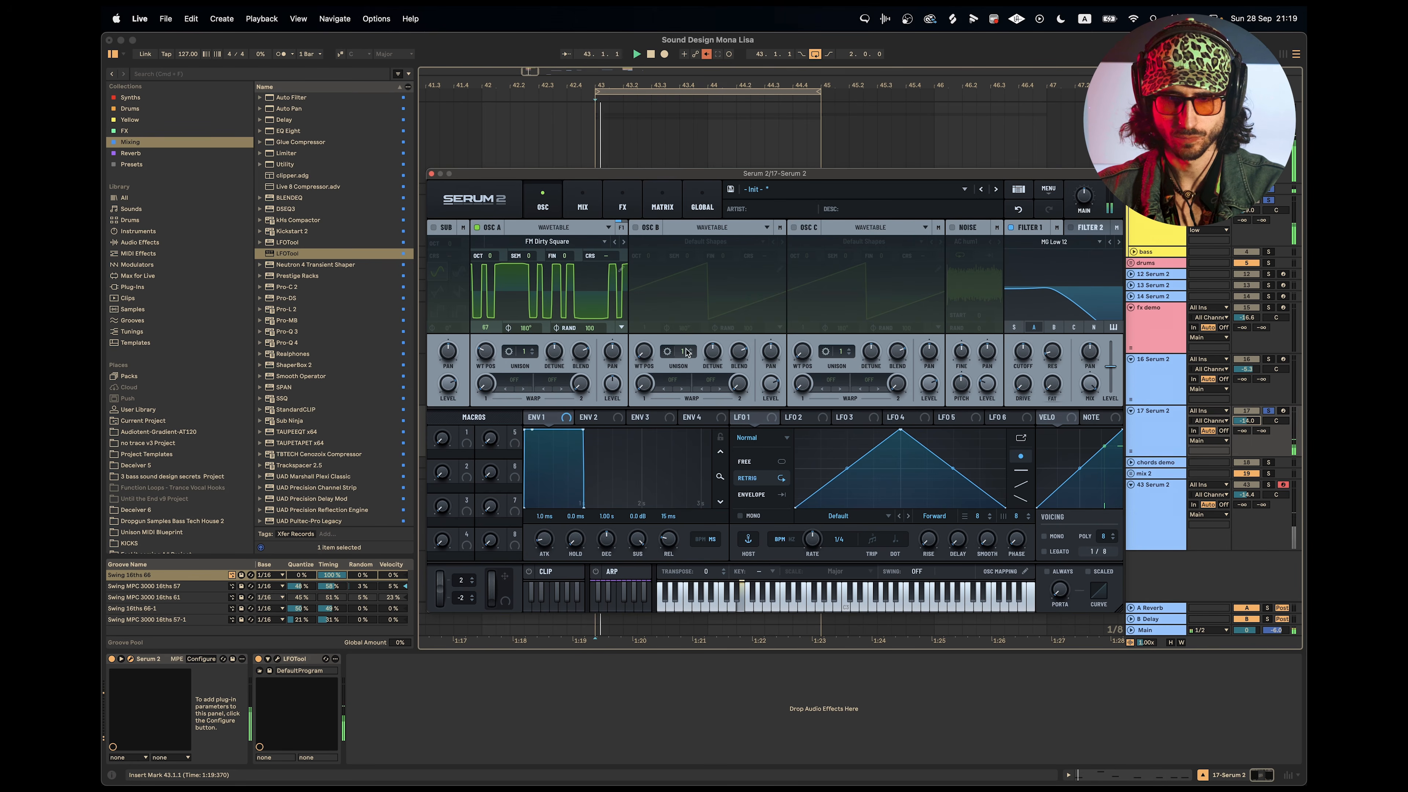
Turn on mono voicing and shape Env 1 with a decay of about 498 ms, reduced sustain and a release of about 229 ms.
{"action": "key", "text": "space"}
{"action": "mouse_move", "coordinate": [550, 419]}
{"action": "left_mouse_down"}
{"action": "mouse_move", "coordinate": [1024, 427]}
{"action": "mouse_move", "coordinate": [795, 466]}
{"action": "mouse_move", "coordinate": [559, 426]}
{"action": "left_mouse_up"}
{"action": "key", "text": "space"}
{"action": "left_click_drag", "start_coordinate": [636, 543], "coordinate": [671, 526]}
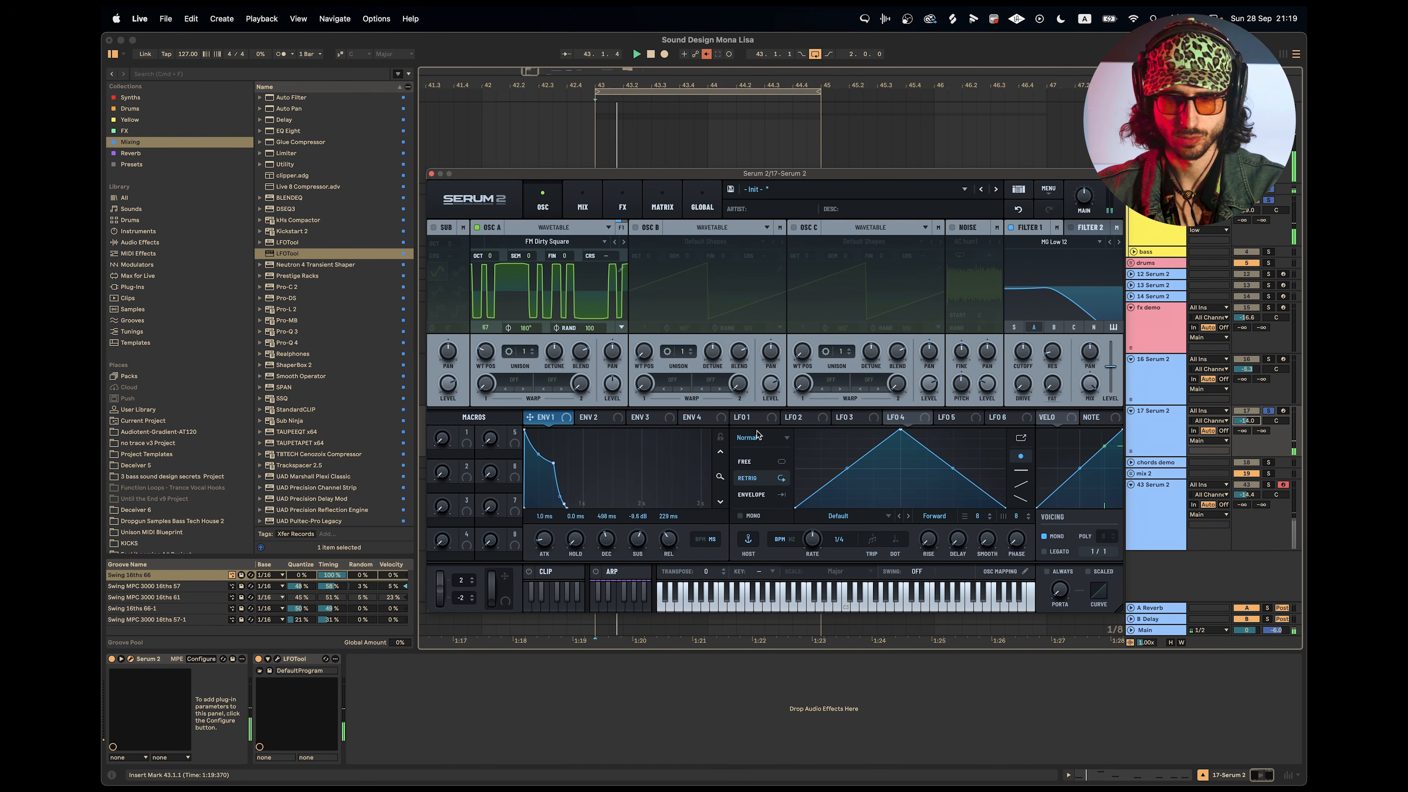
Shape Env 2 into a short decay of about 436 ms without sustain and assign it to Filter 1's cutoff at 50%.
{"action": "left_click", "coordinate": [591, 417]}
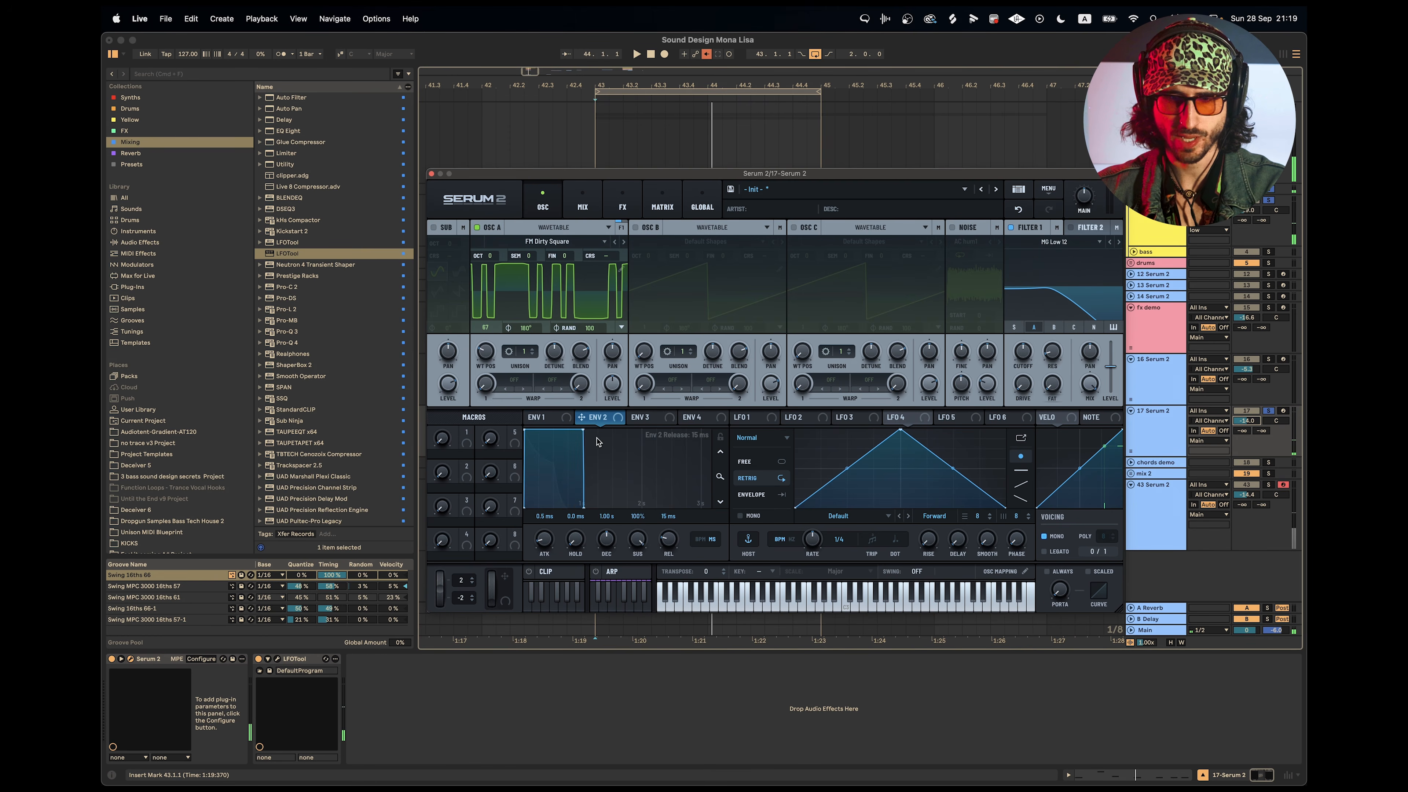
{"action": "left_click_drag", "start_coordinate": [584, 431], "coordinate": [542, 556]}
{"action": "left_click_drag", "start_coordinate": [601, 424], "coordinate": [1023, 351]}
{"action": "mouse_move", "coordinate": [1015, 343]}
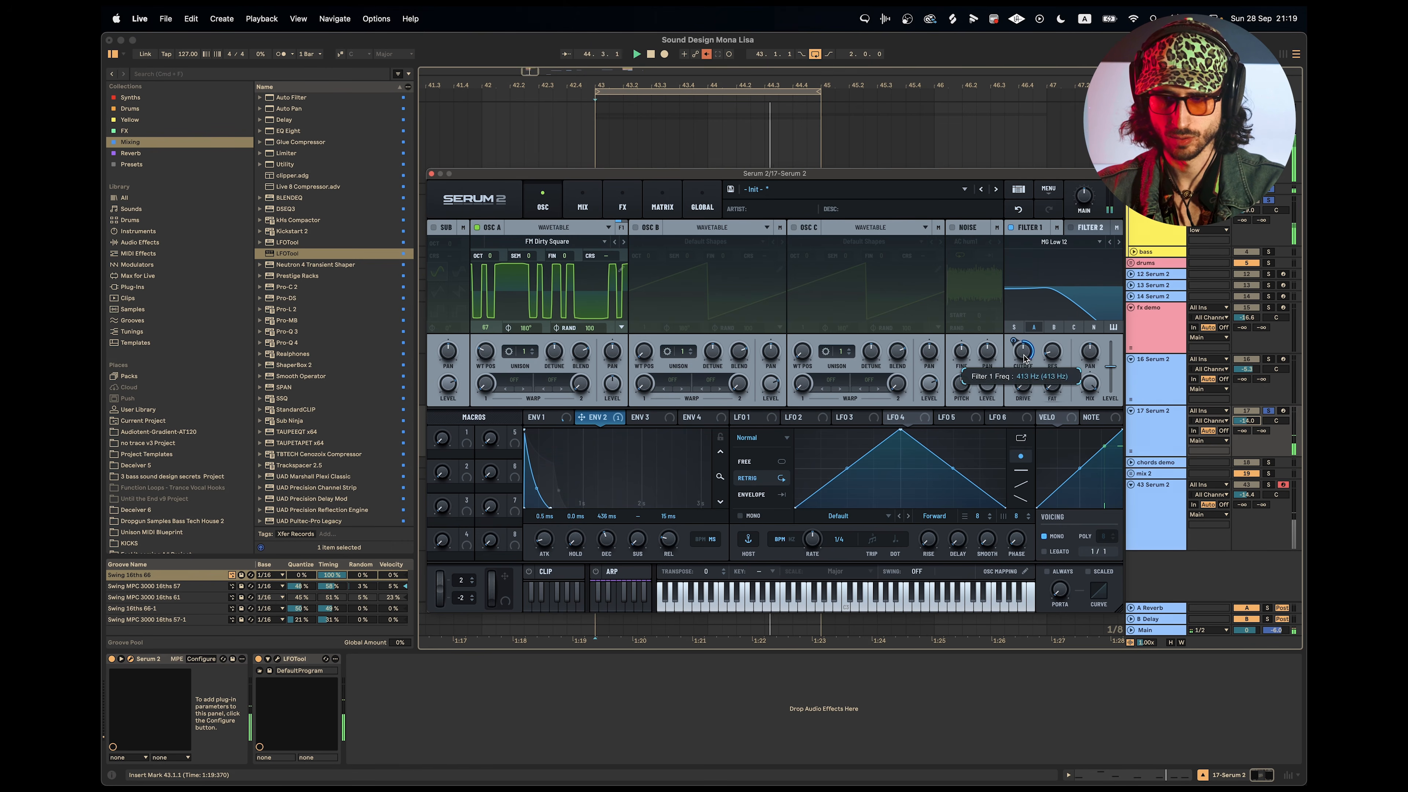
{"action": "left_click_drag", "start_coordinate": [1015, 343], "coordinate": [1023, 384]}
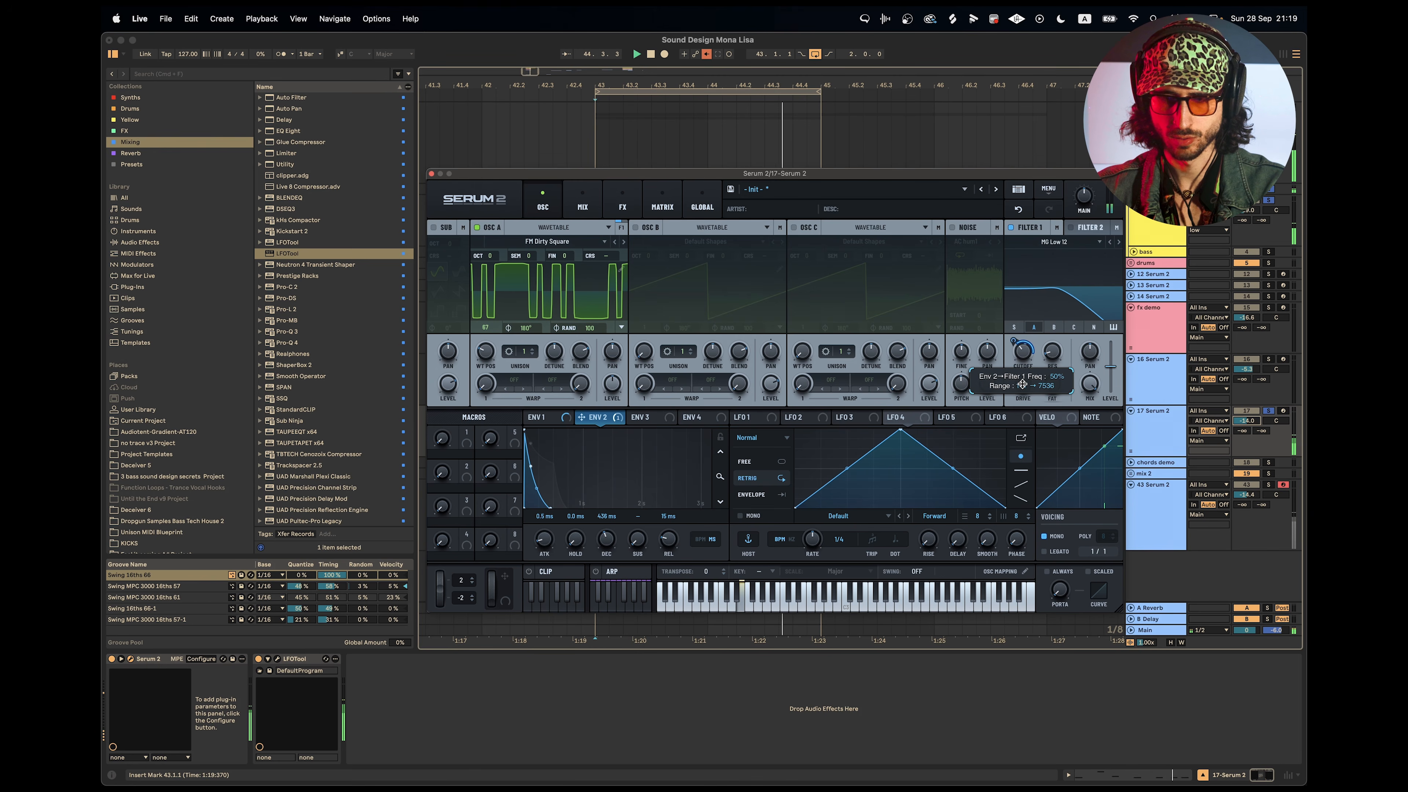
Lengthen Env 2's decay to about 509 ms and try Oscillator A one octave lower before returning it to octave 0.
{"action": "key", "text": "space"}
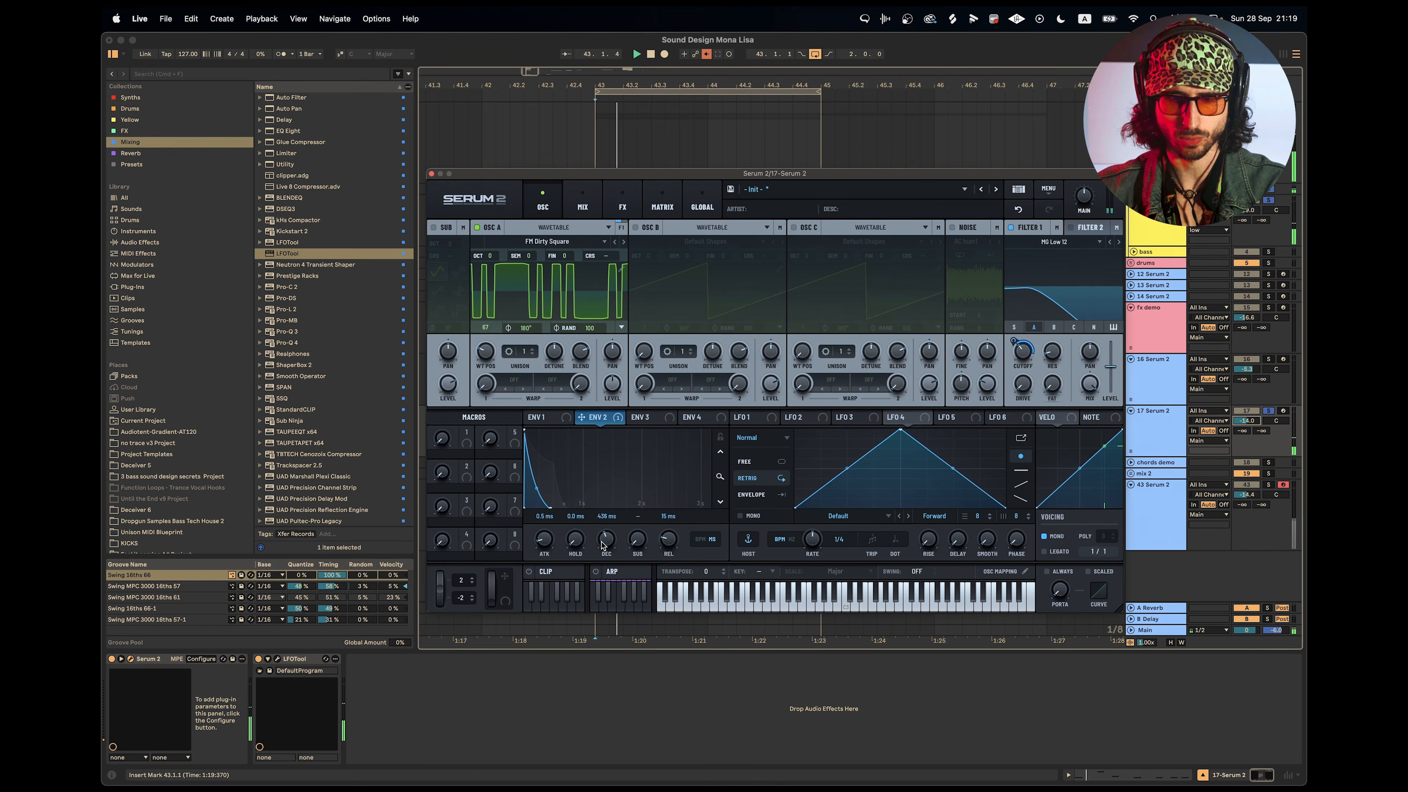
{"action": "left_click_drag", "start_coordinate": [607, 540], "coordinate": [606, 536]}
{"action": "left_click_drag", "start_coordinate": [486, 256], "coordinate": [492, 286]}
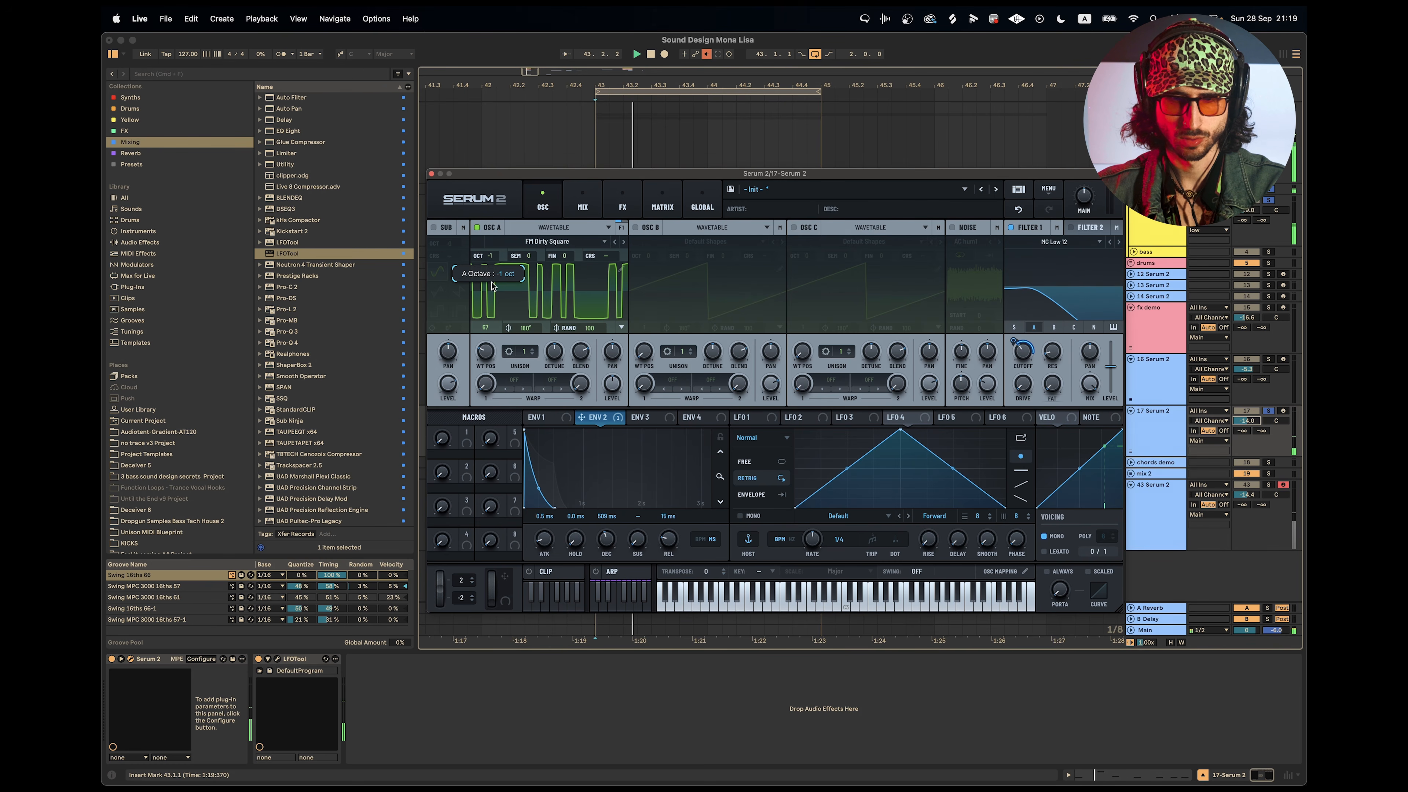
{"action": "left_click_drag", "start_coordinate": [492, 286], "coordinate": [491, 263]}
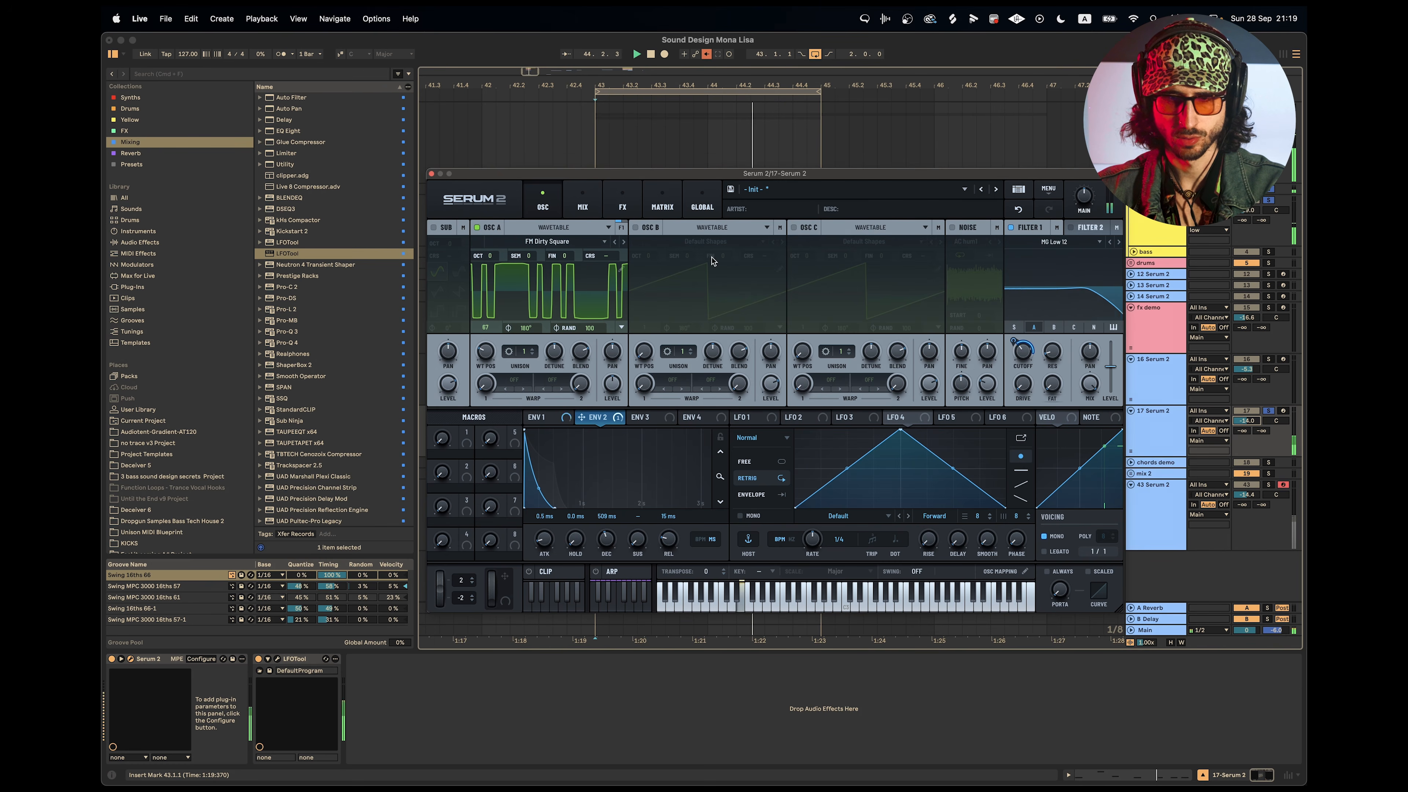
Enable Oscillator B with the AT Mopho x4 wavetable at position 4 and route it through Filter 1.
{"action": "left_click", "coordinate": [636, 227]}
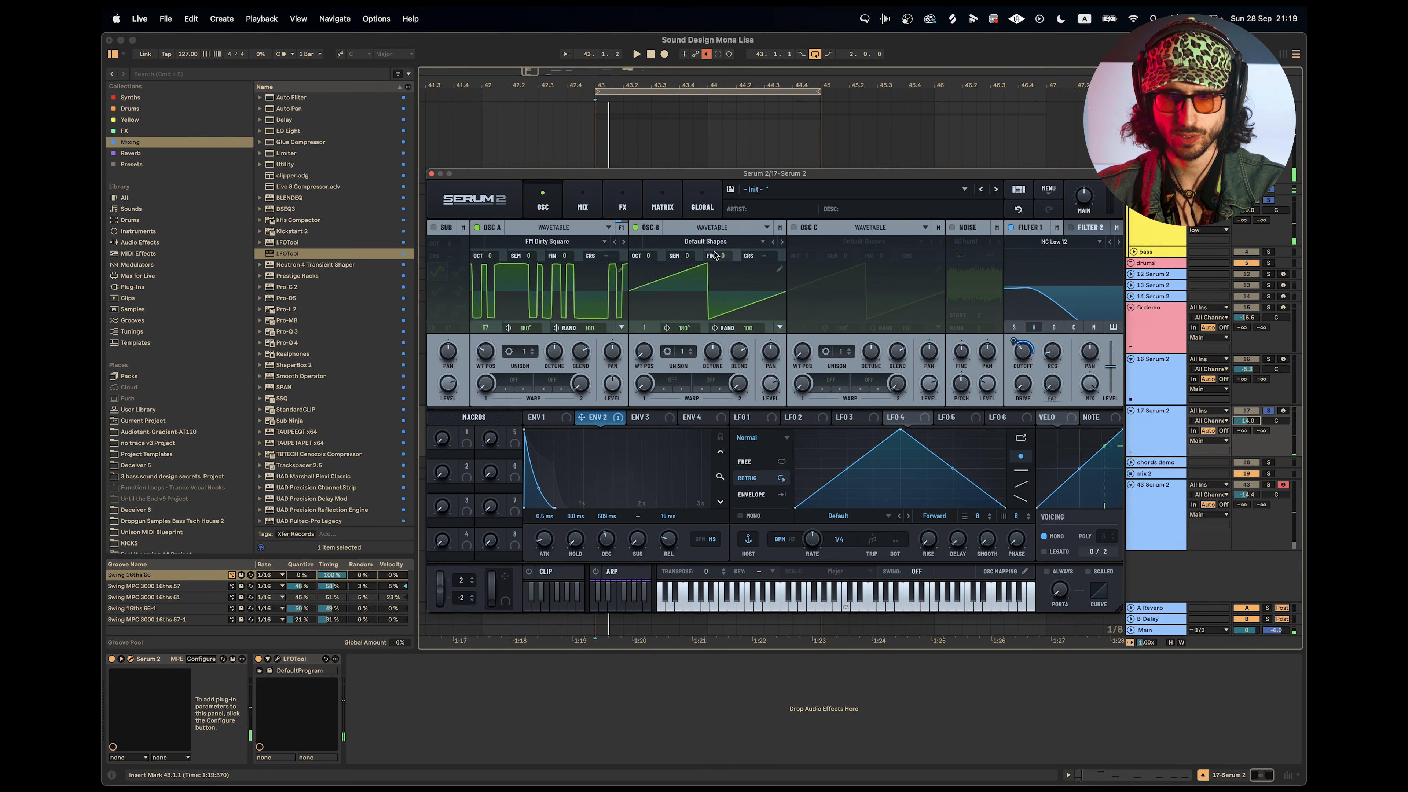
{"action": "left_click", "coordinate": [712, 242]}
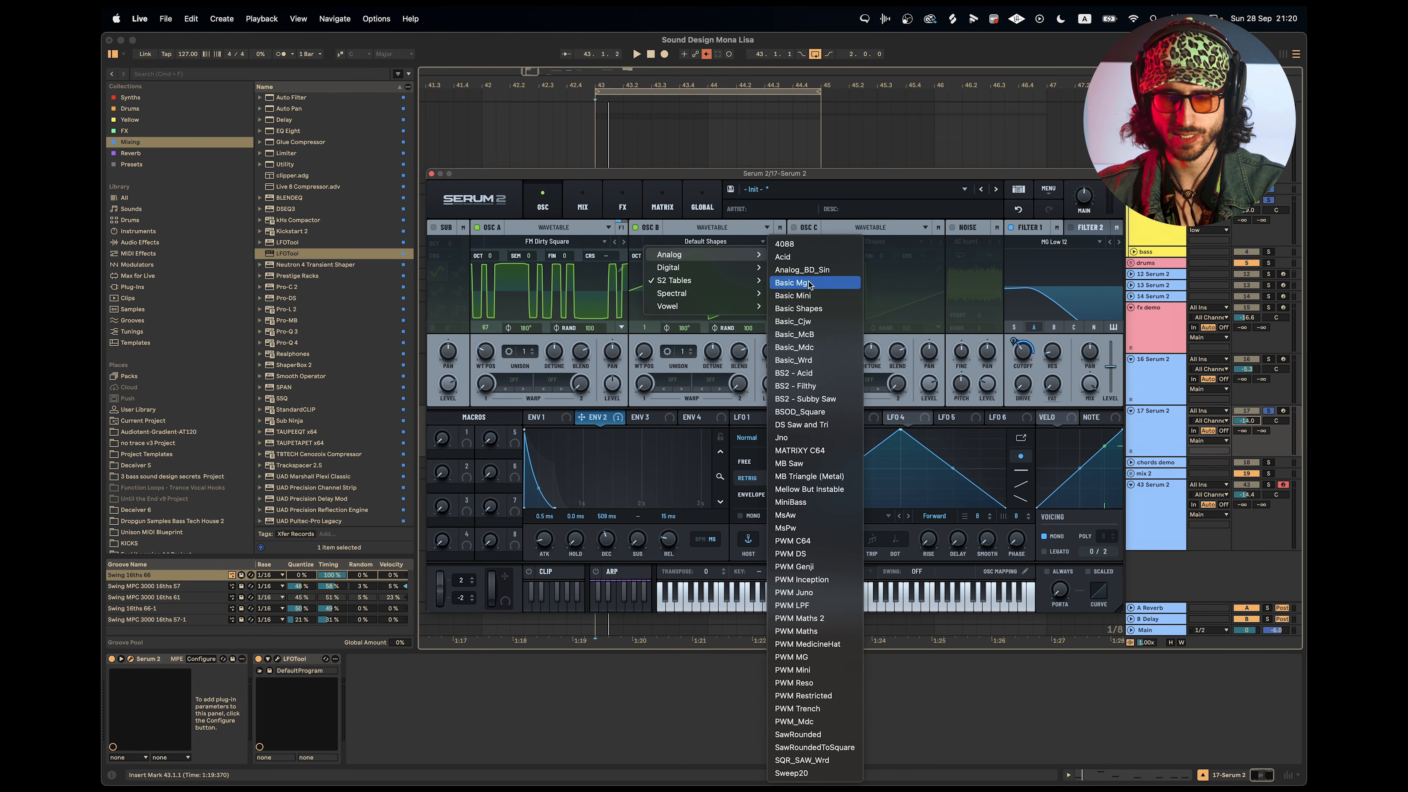
{"action": "mouse_move", "coordinate": [698, 280]}
{"action": "mouse_move", "coordinate": [804, 281]}
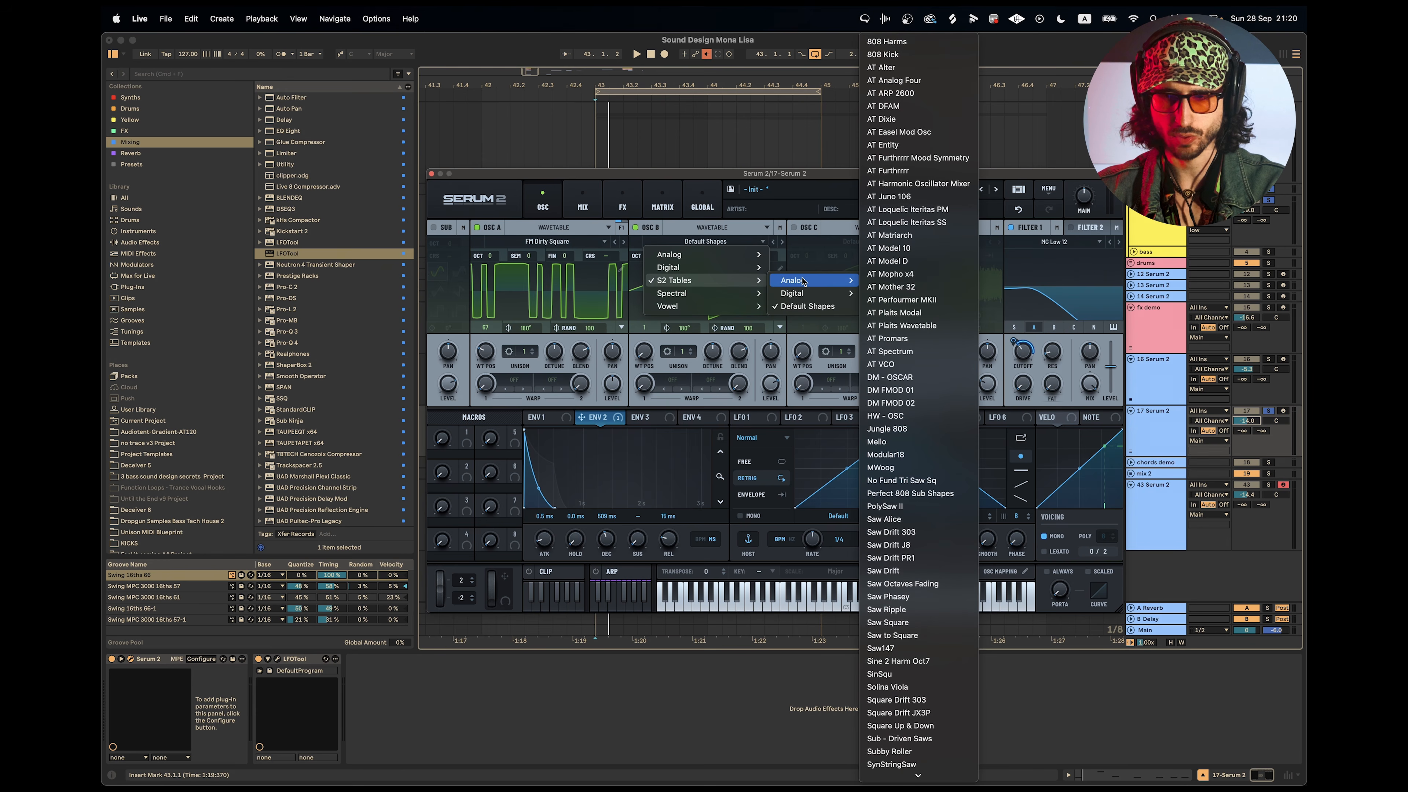
{"action": "left_click", "coordinate": [913, 275]}
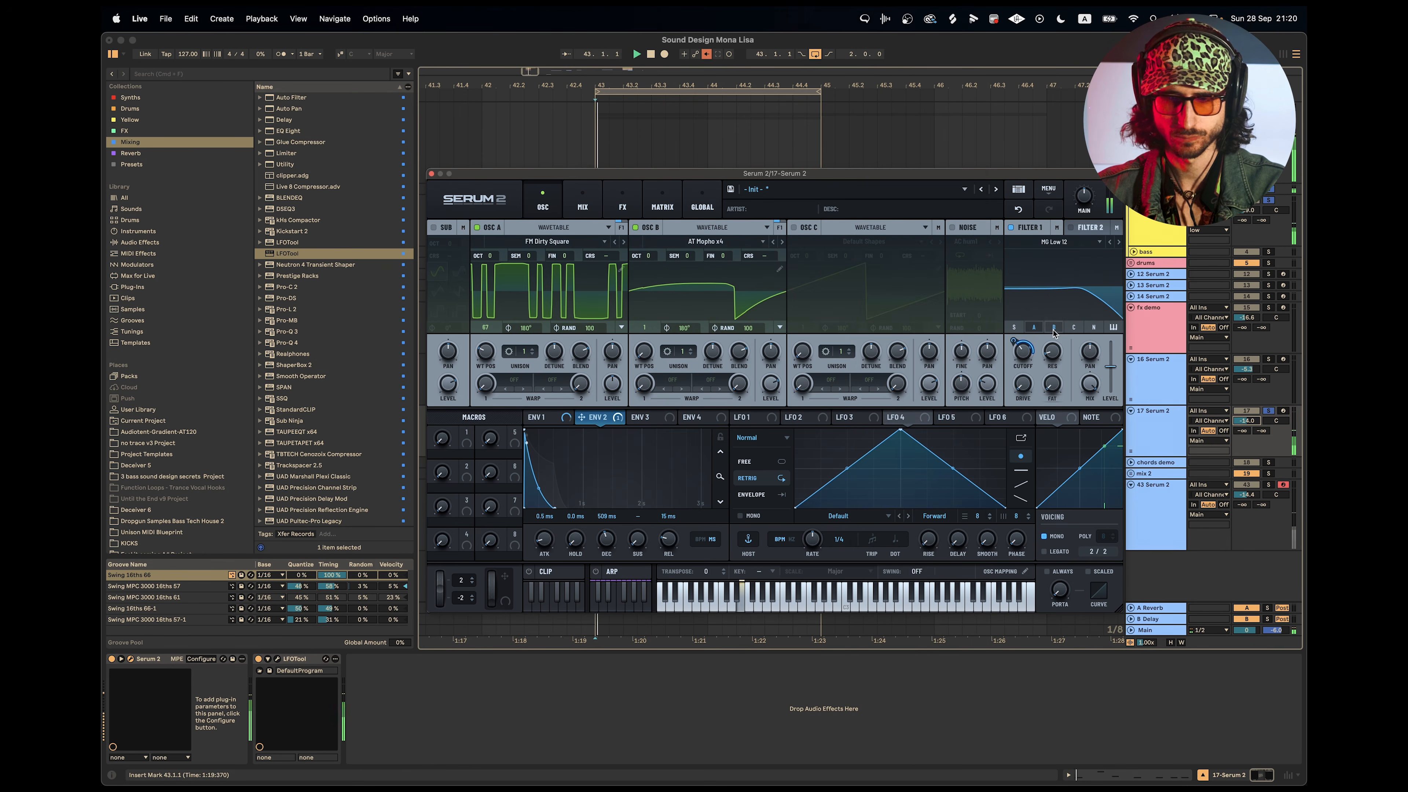
{"action": "key", "text": "space"}
{"action": "left_click_drag", "start_coordinate": [644, 351], "coordinate": [655, 282]}
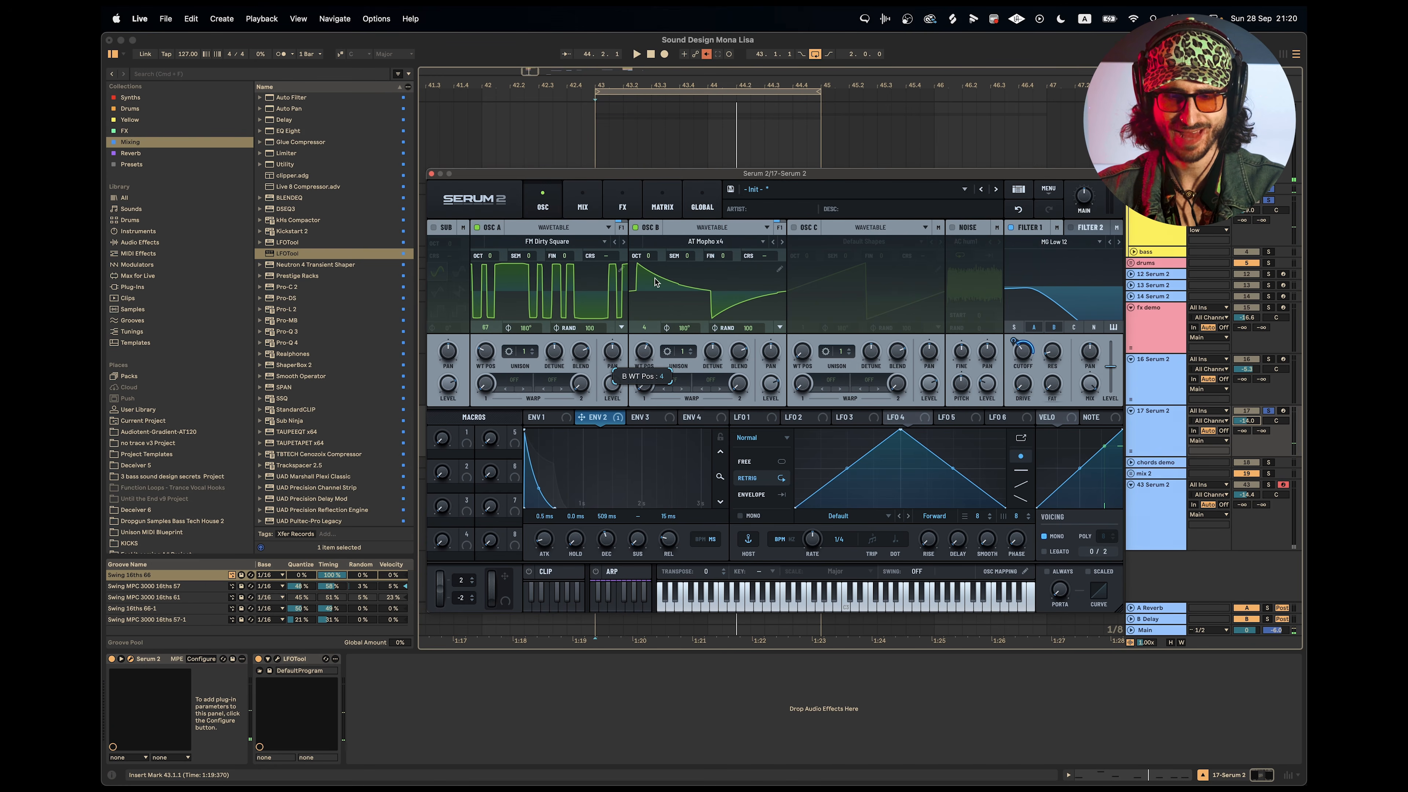
Step forward through Oscillator B's wavetables to AT VCO while the loop plays.
{"action": "key", "text": "space"}
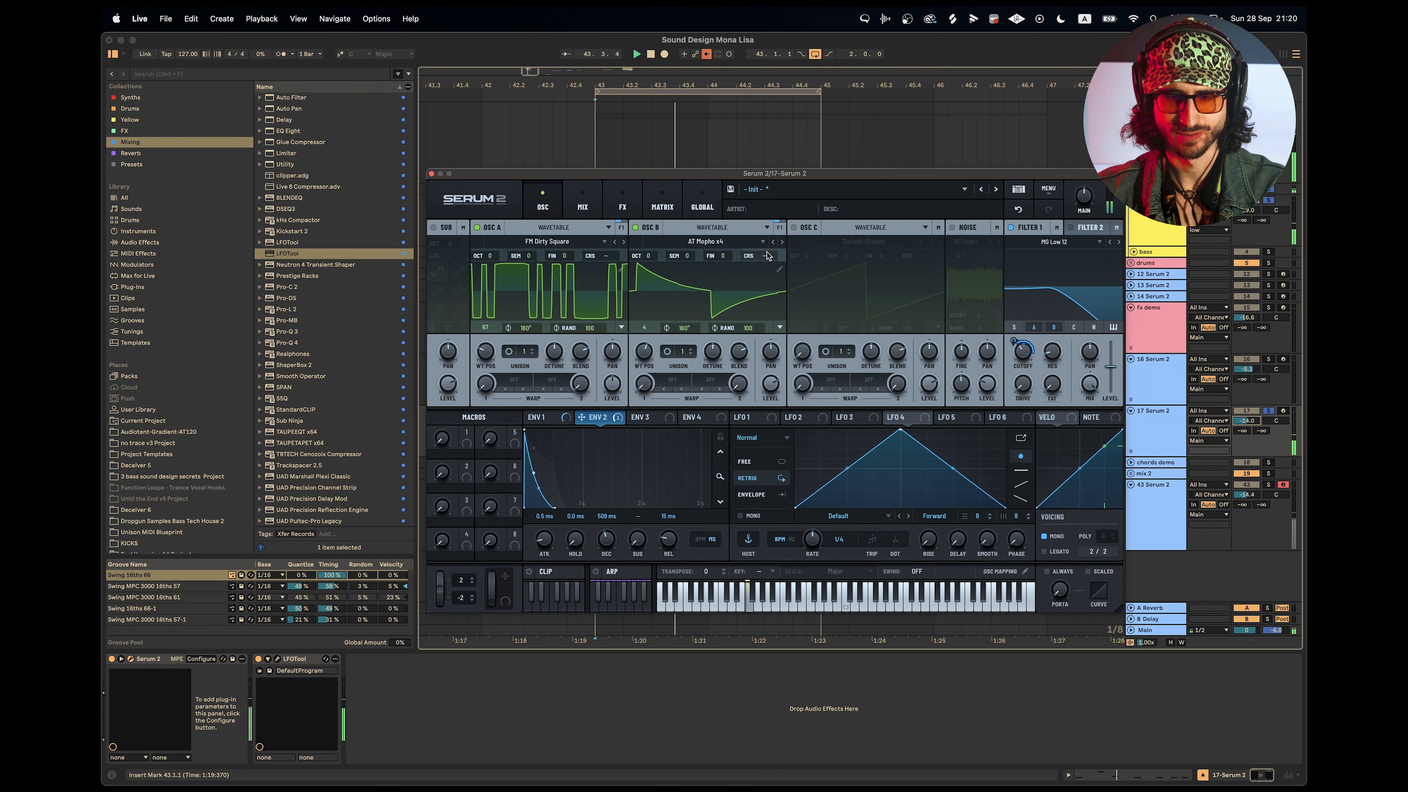
{"action": "left_click", "coordinate": [782, 242]}
{"action": "left_click", "coordinate": [781, 244]}
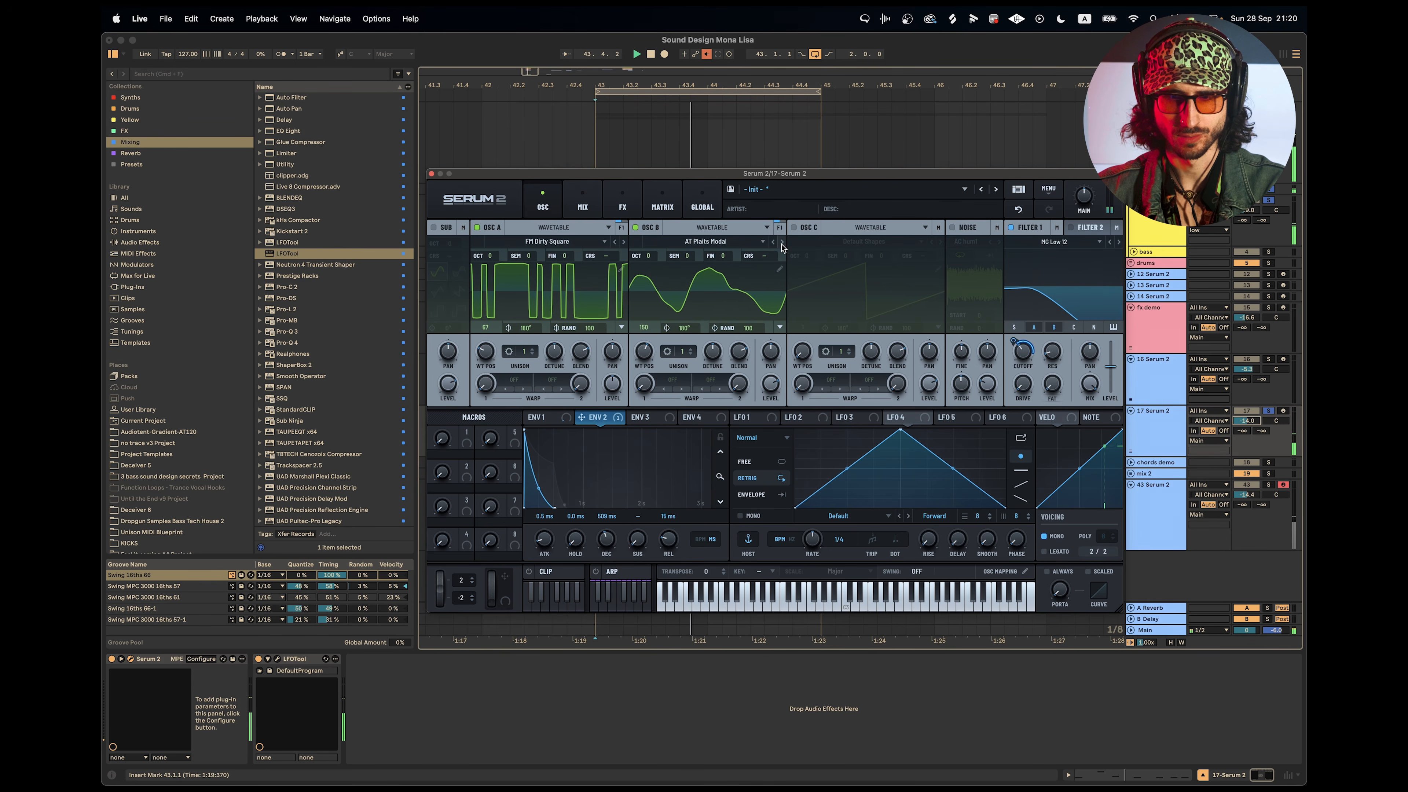
{"action": "left_click", "coordinate": [782, 245]}
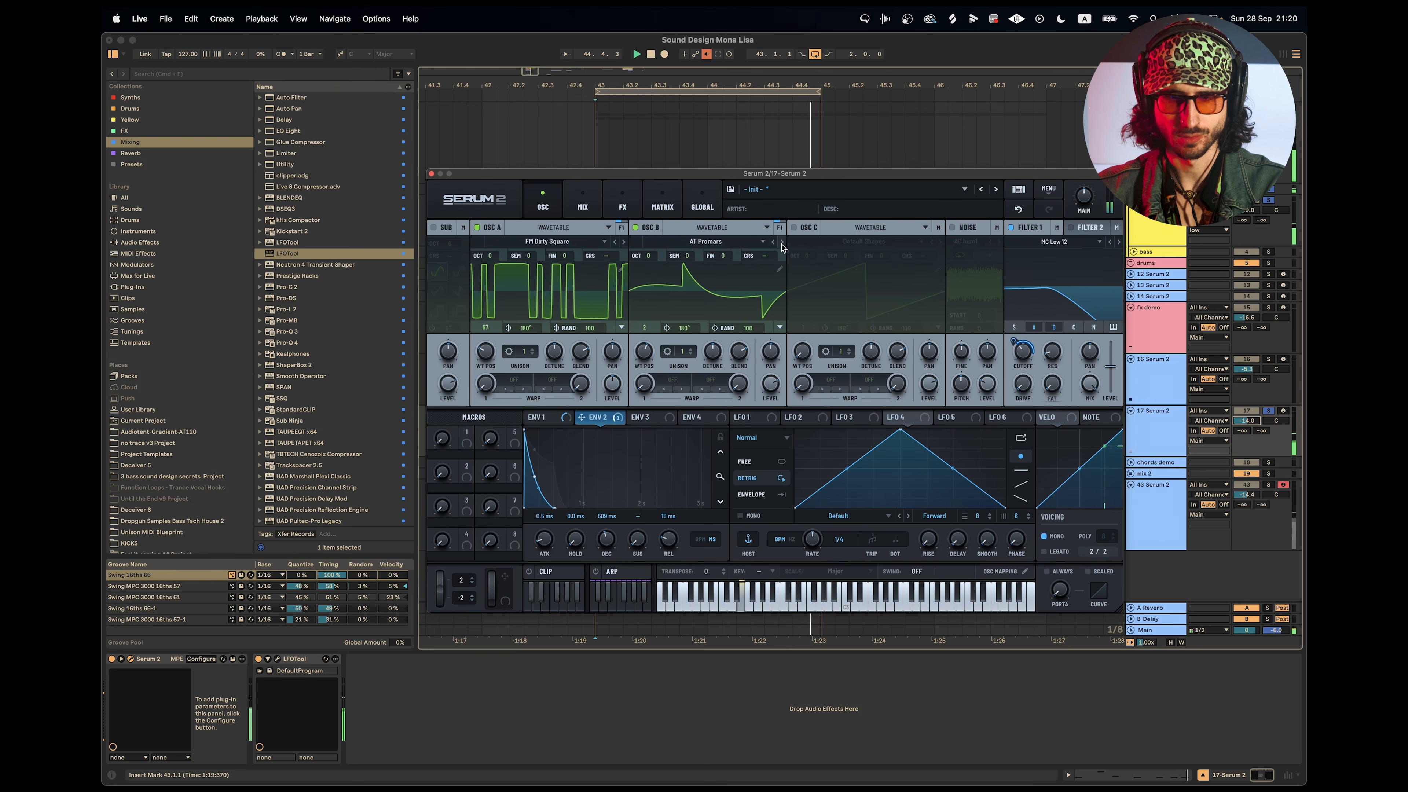
{"action": "left_click", "coordinate": [782, 245]}
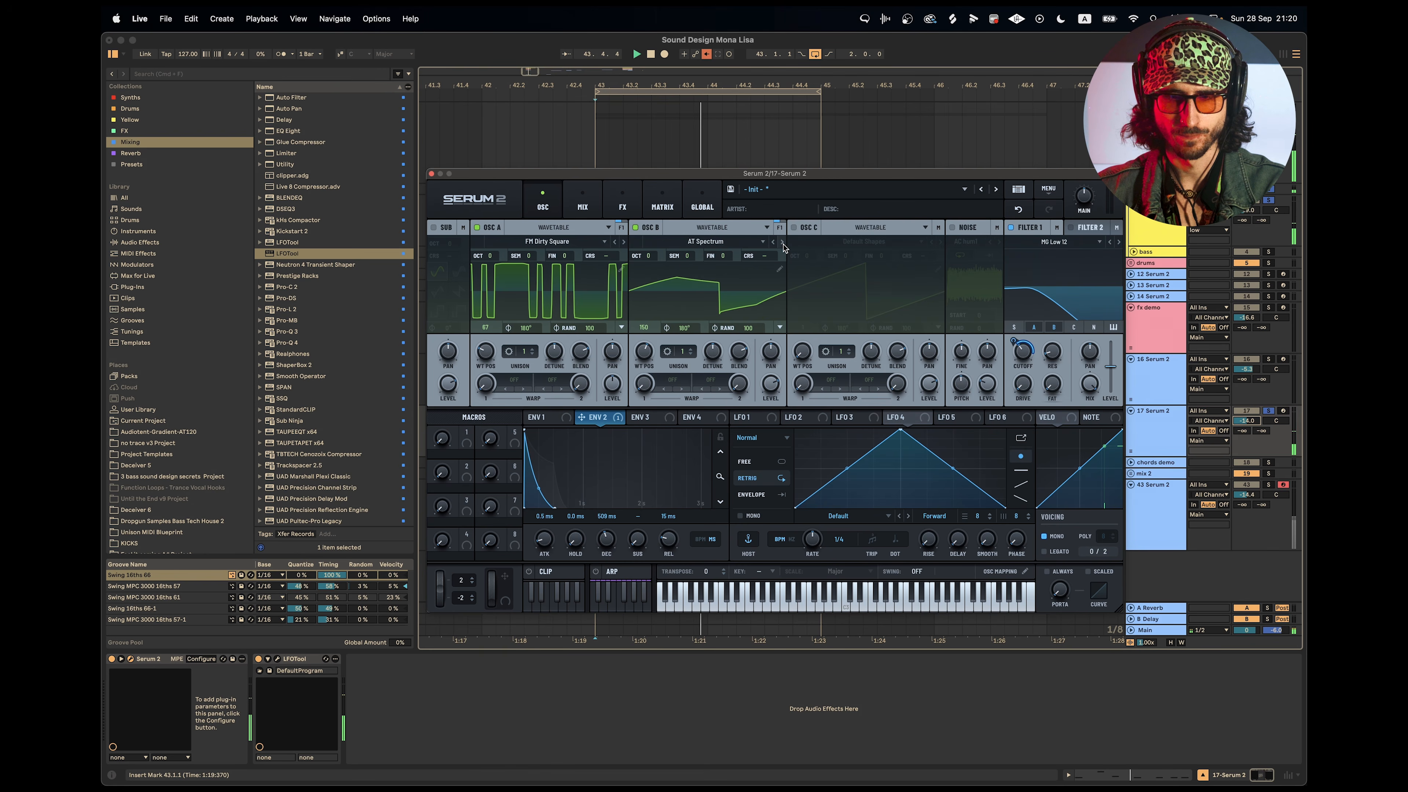
{"action": "left_click", "coordinate": [782, 244]}
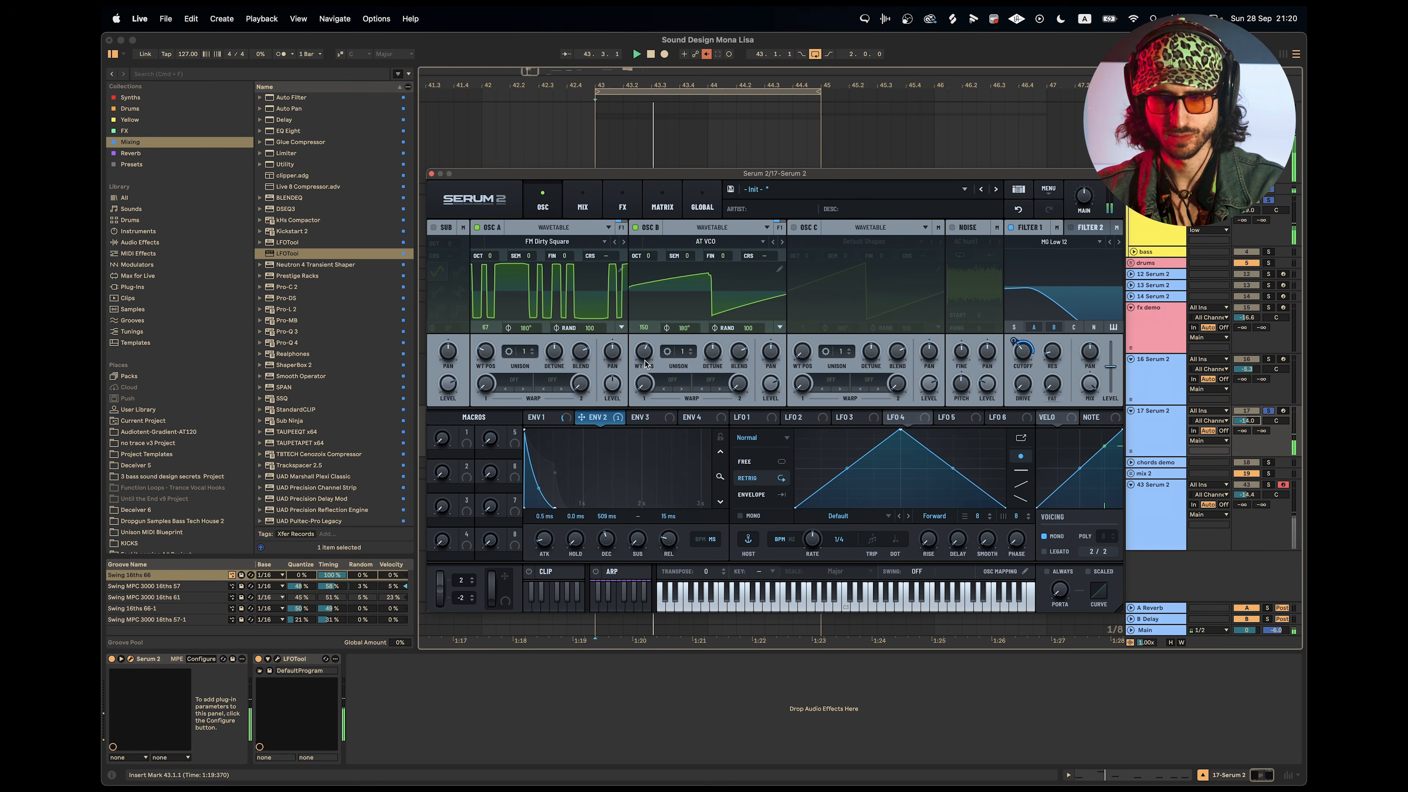
Compare the loop with and without Oscillator B, and sweep its wavetable position to about 117.
{"action": "left_click", "coordinate": [636, 228]}
{"action": "left_click", "coordinate": [636, 228]}
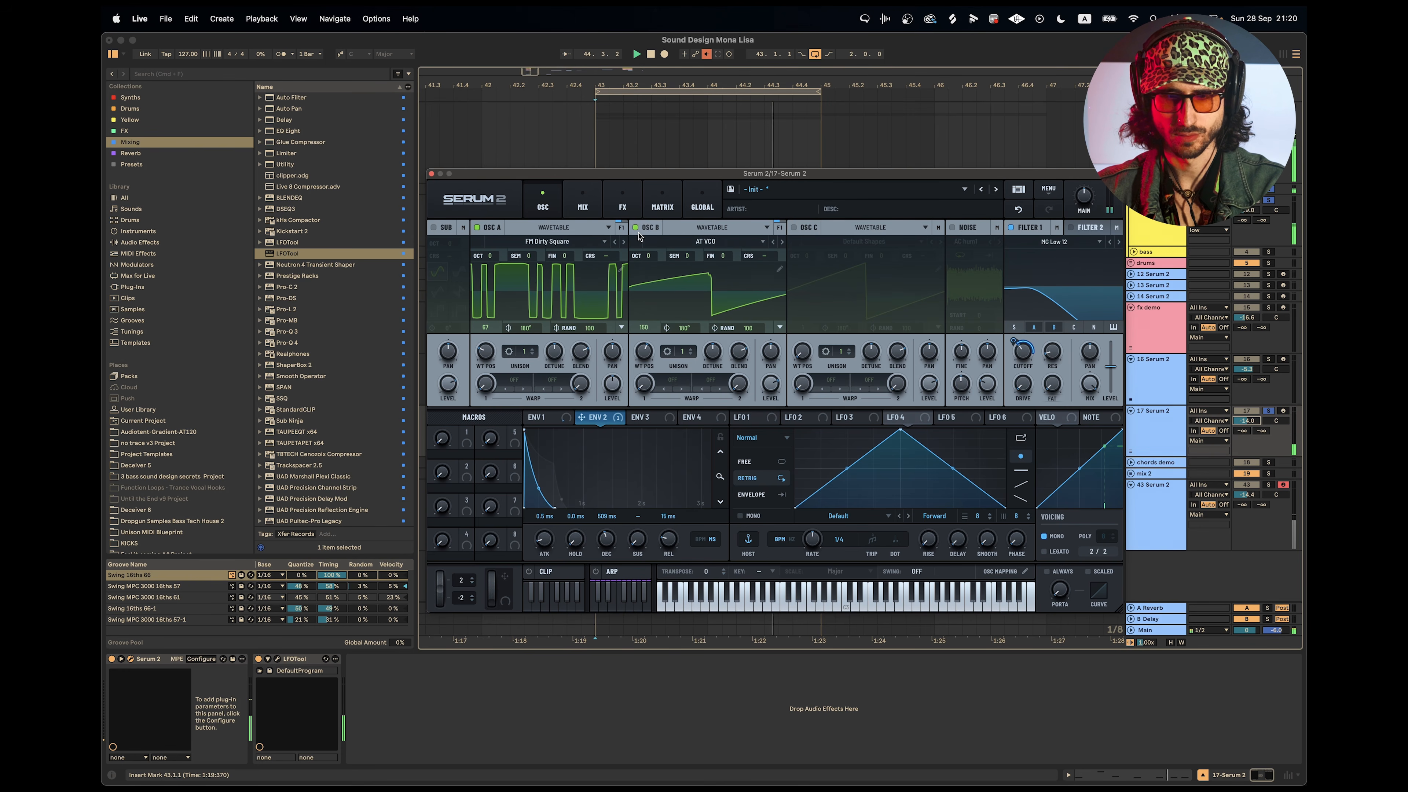
{"action": "left_click_drag", "start_coordinate": [643, 383], "coordinate": [677, 358]}
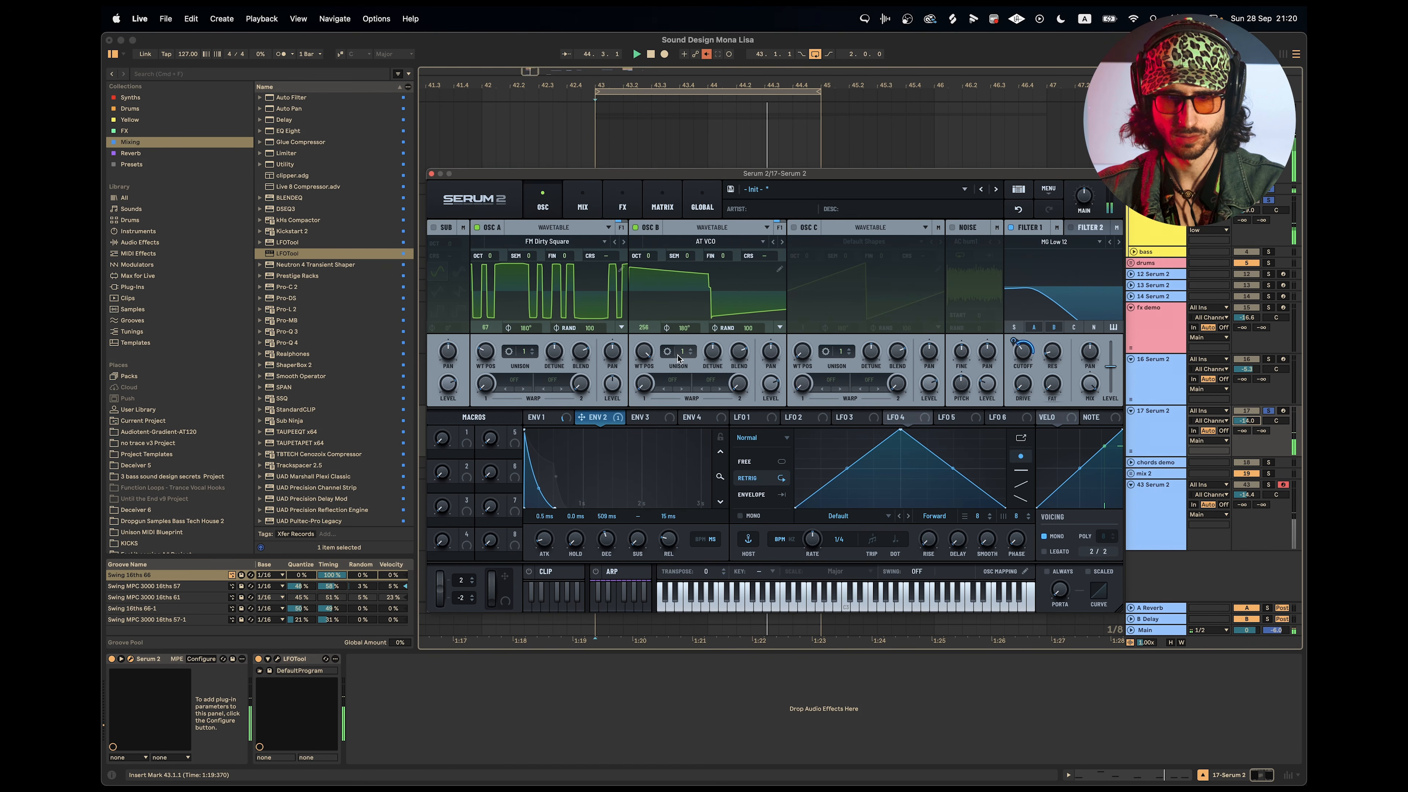
{"action": "left_click_drag", "start_coordinate": [647, 357], "coordinate": [660, 434]}
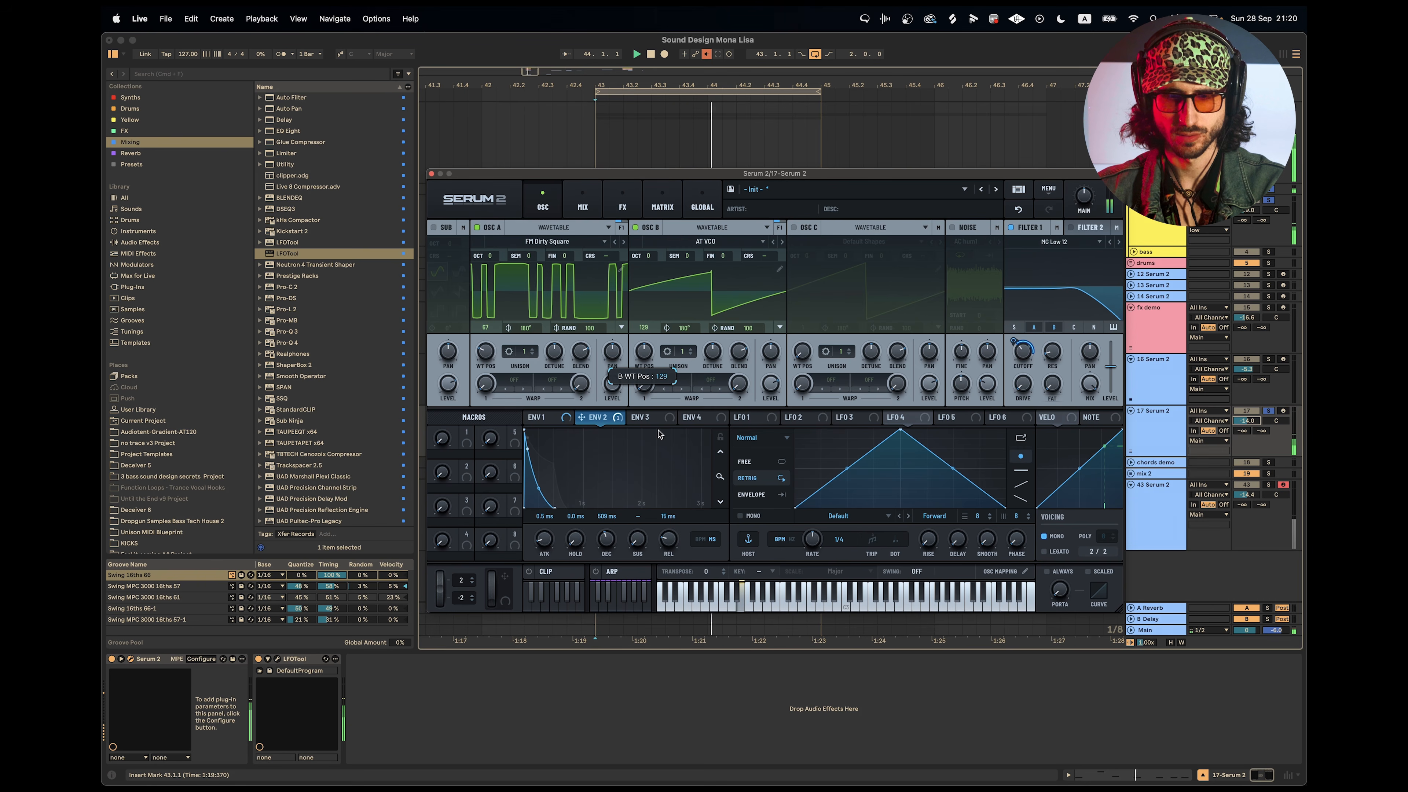
{"action": "left_click_drag", "start_coordinate": [660, 434], "coordinate": [661, 442]}
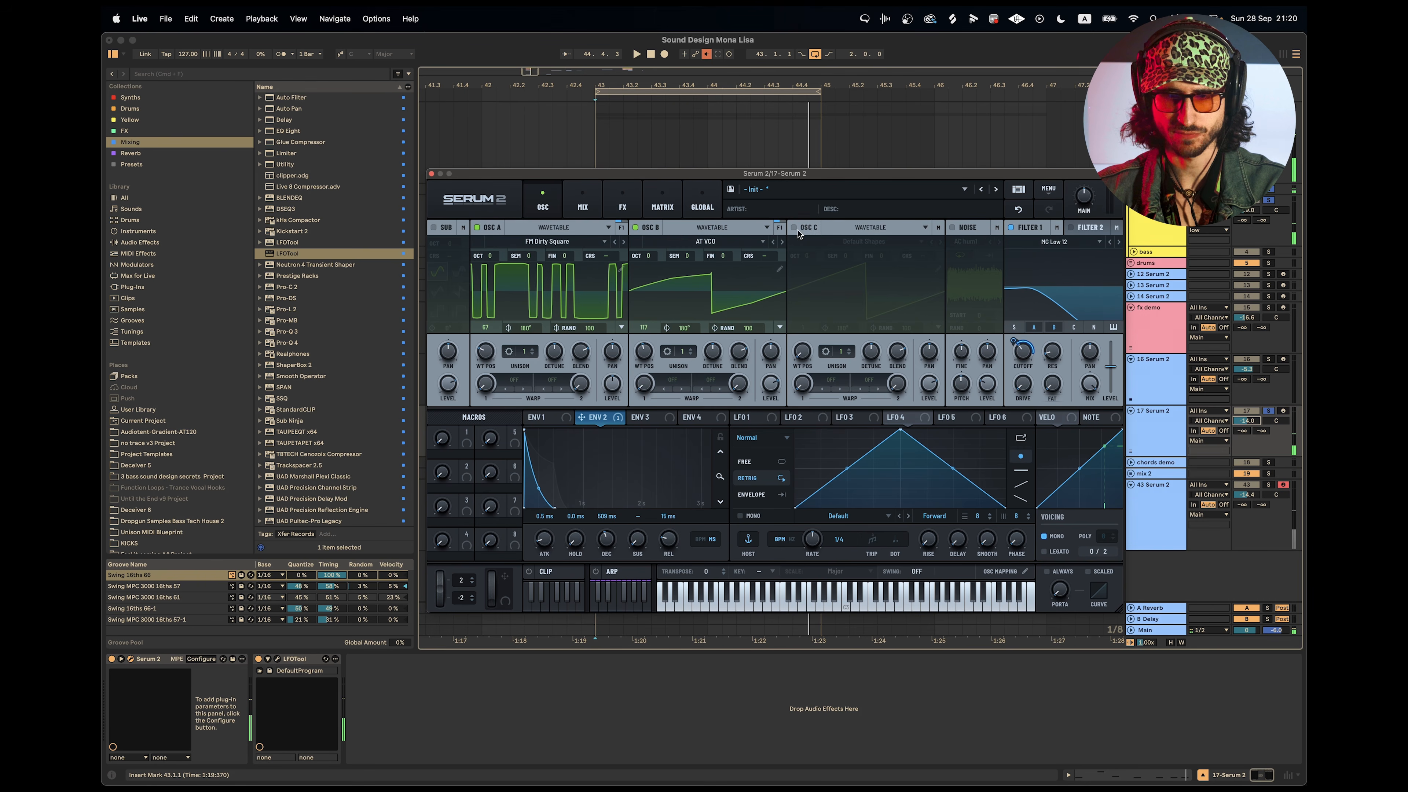
Switch Oscillator B to the AT Plaits Wavetable, adjust its wavetable position and level, and set its octave to -1.
{"action": "left_click", "coordinate": [777, 242]}
{"action": "mouse_move", "coordinate": [645, 361]}
{"action": "left_mouse_down"}
{"action": "mouse_move", "coordinate": [647, 381]}
{"action": "mouse_move", "coordinate": [652, 368]}
{"action": "left_mouse_up"}
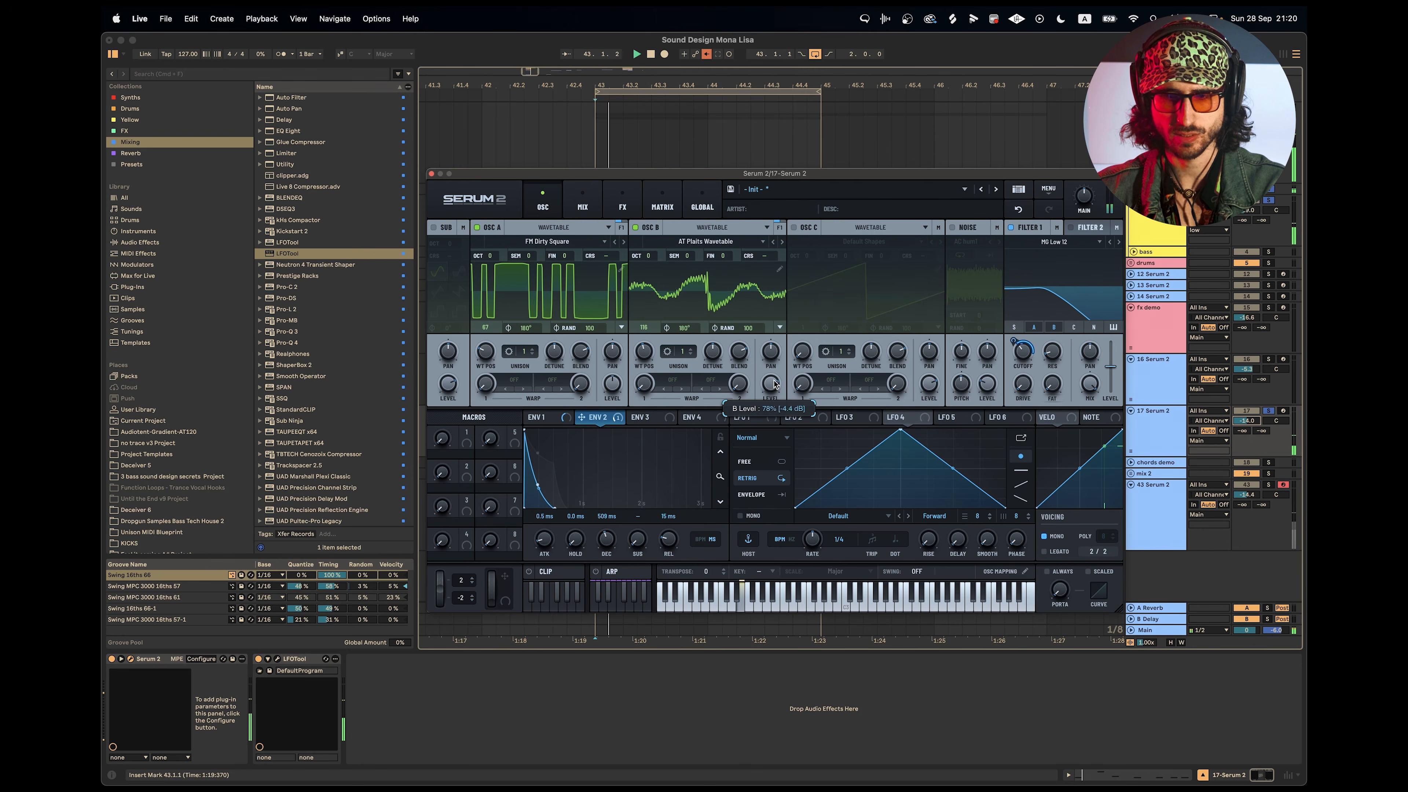
{"action": "left_click_drag", "start_coordinate": [772, 394], "coordinate": [773, 388]}
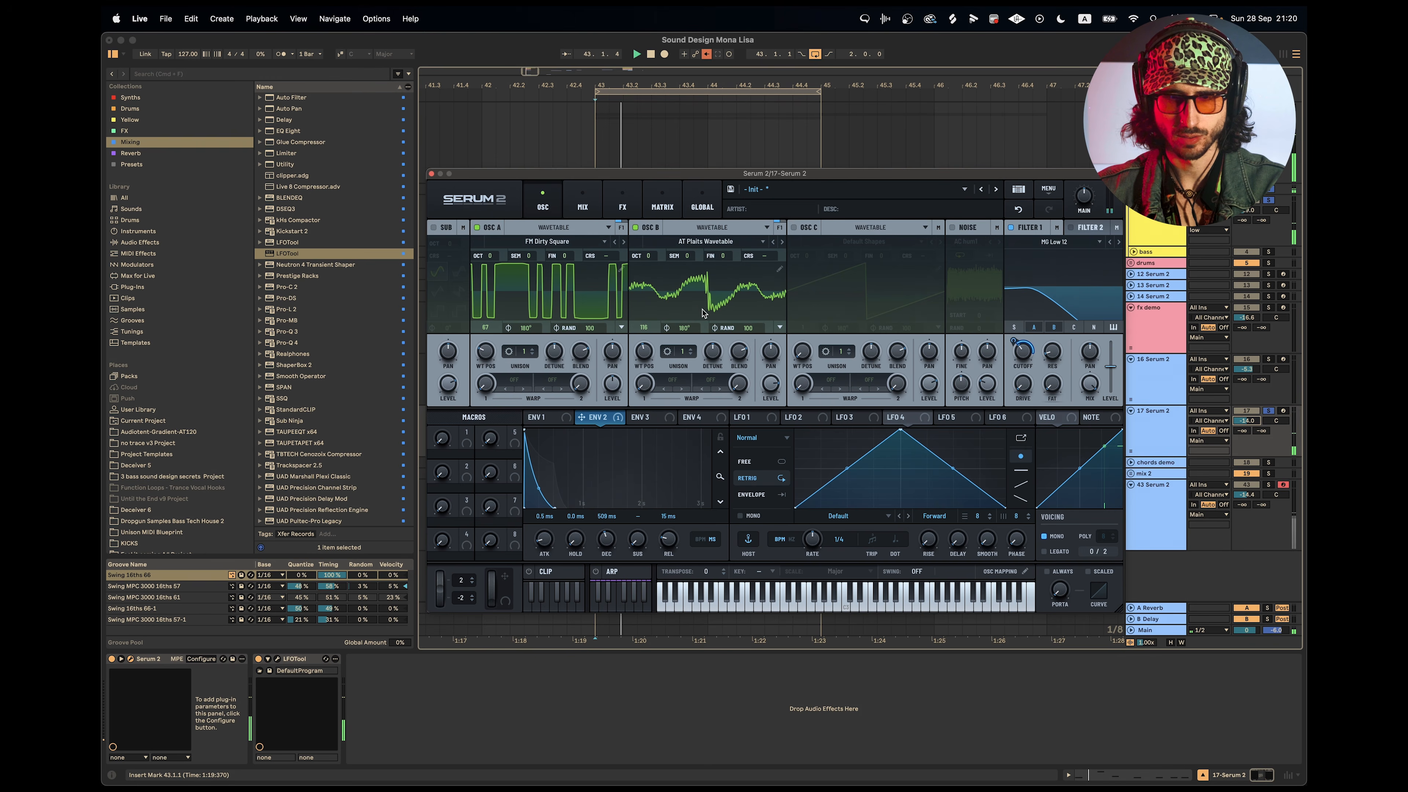
{"action": "left_click_drag", "start_coordinate": [646, 257], "coordinate": [651, 272]}
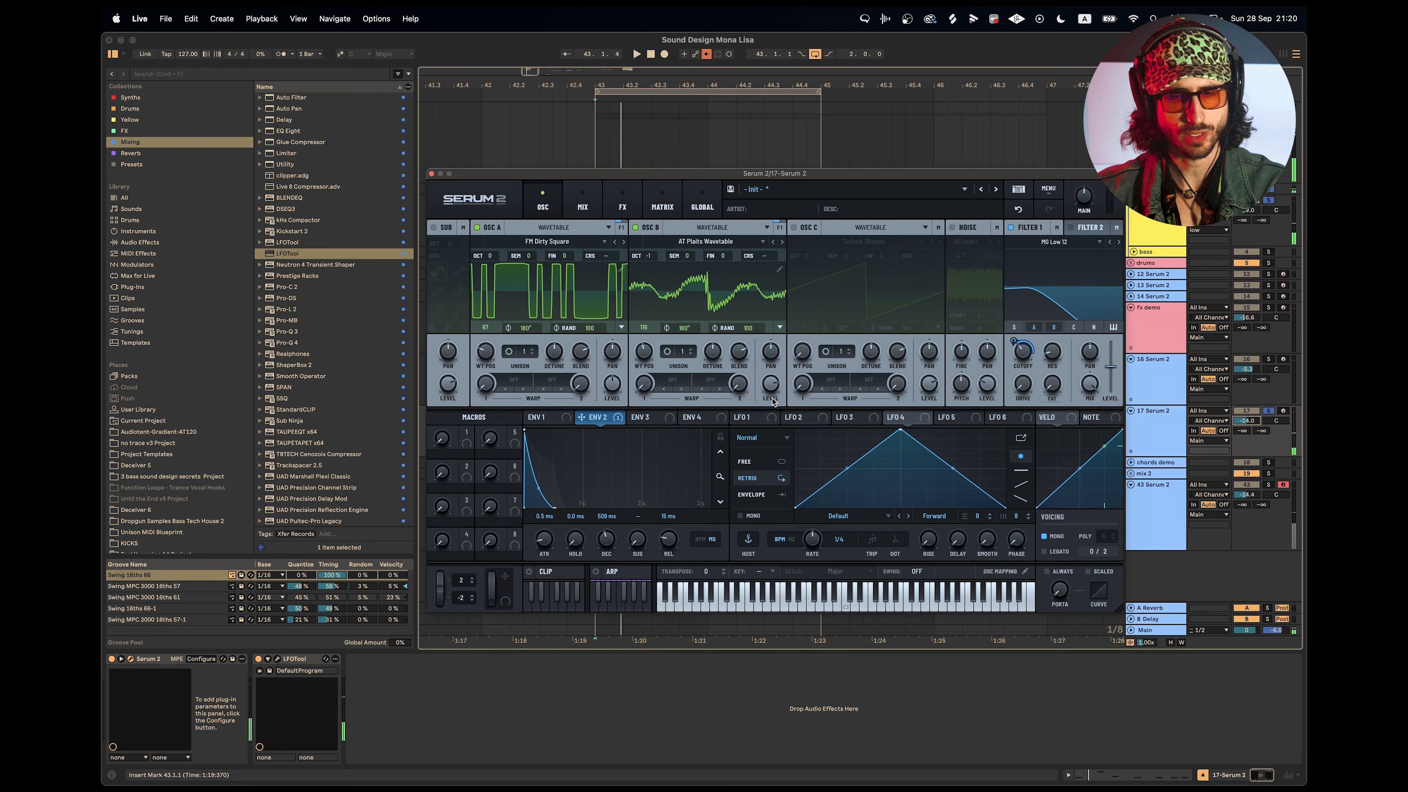
Enable the noise oscillator and load the AlphaNz sample from the Analog category.
{"action": "left_click", "coordinate": [953, 228]}
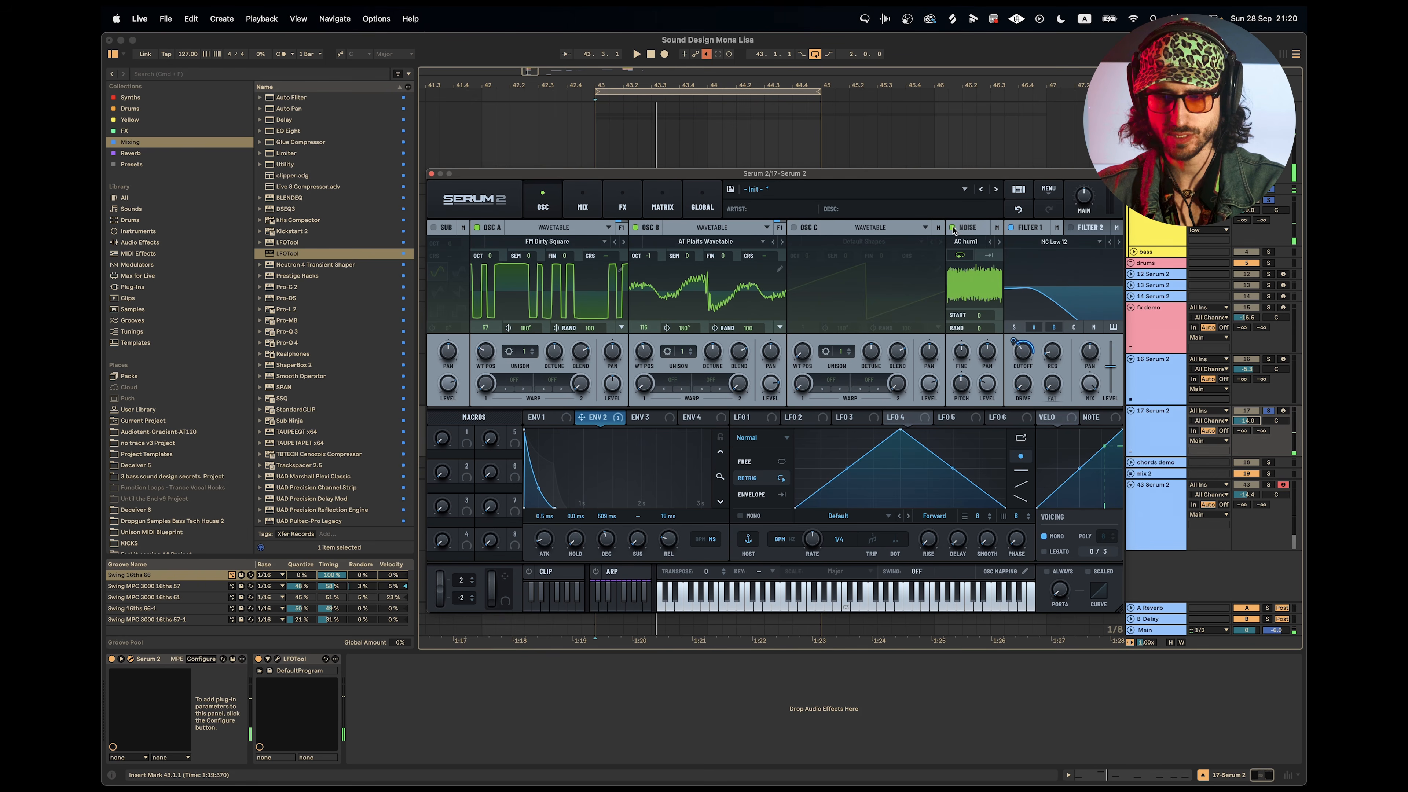
{"action": "left_click", "coordinate": [966, 241]}
{"action": "mouse_move", "coordinate": [989, 282]}
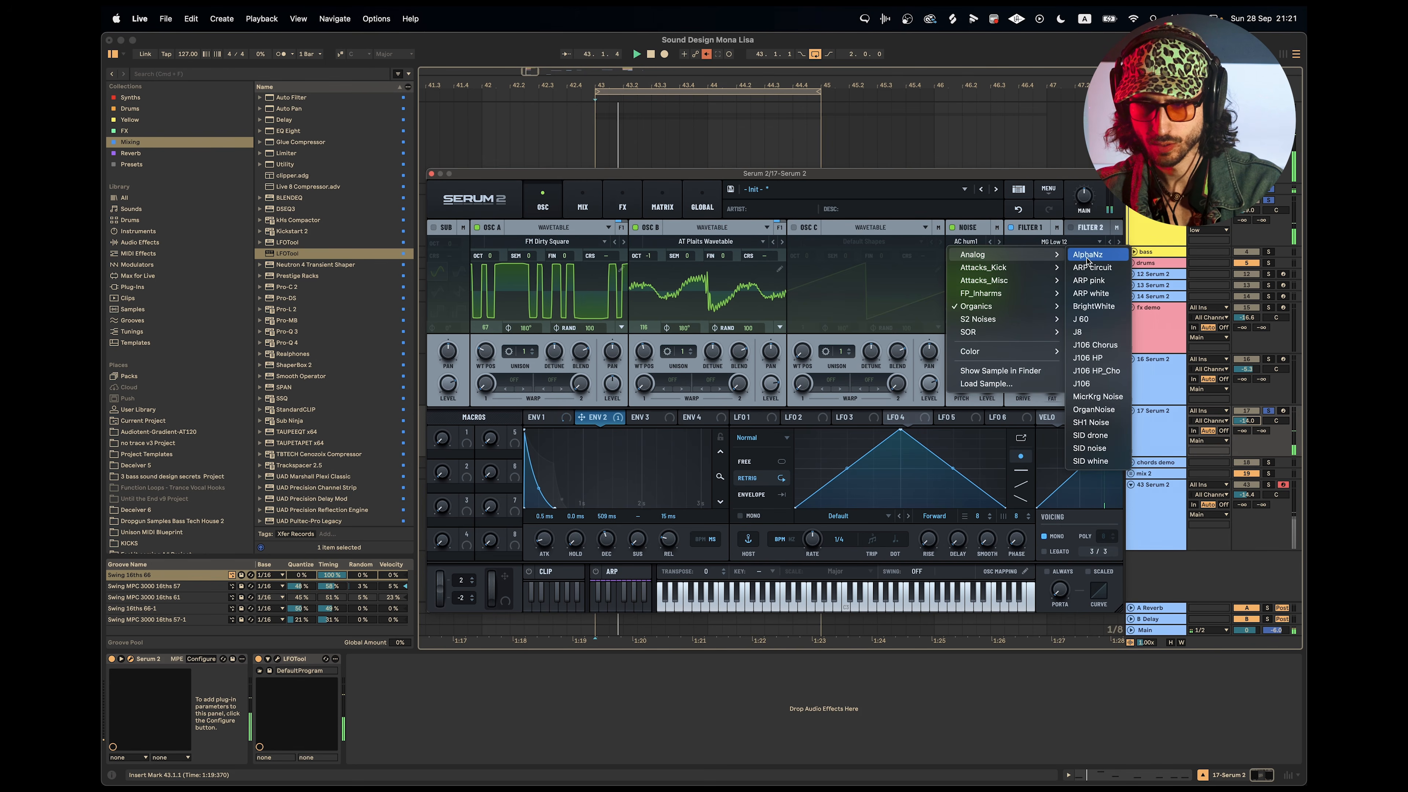
{"action": "left_click", "coordinate": [1090, 255]}
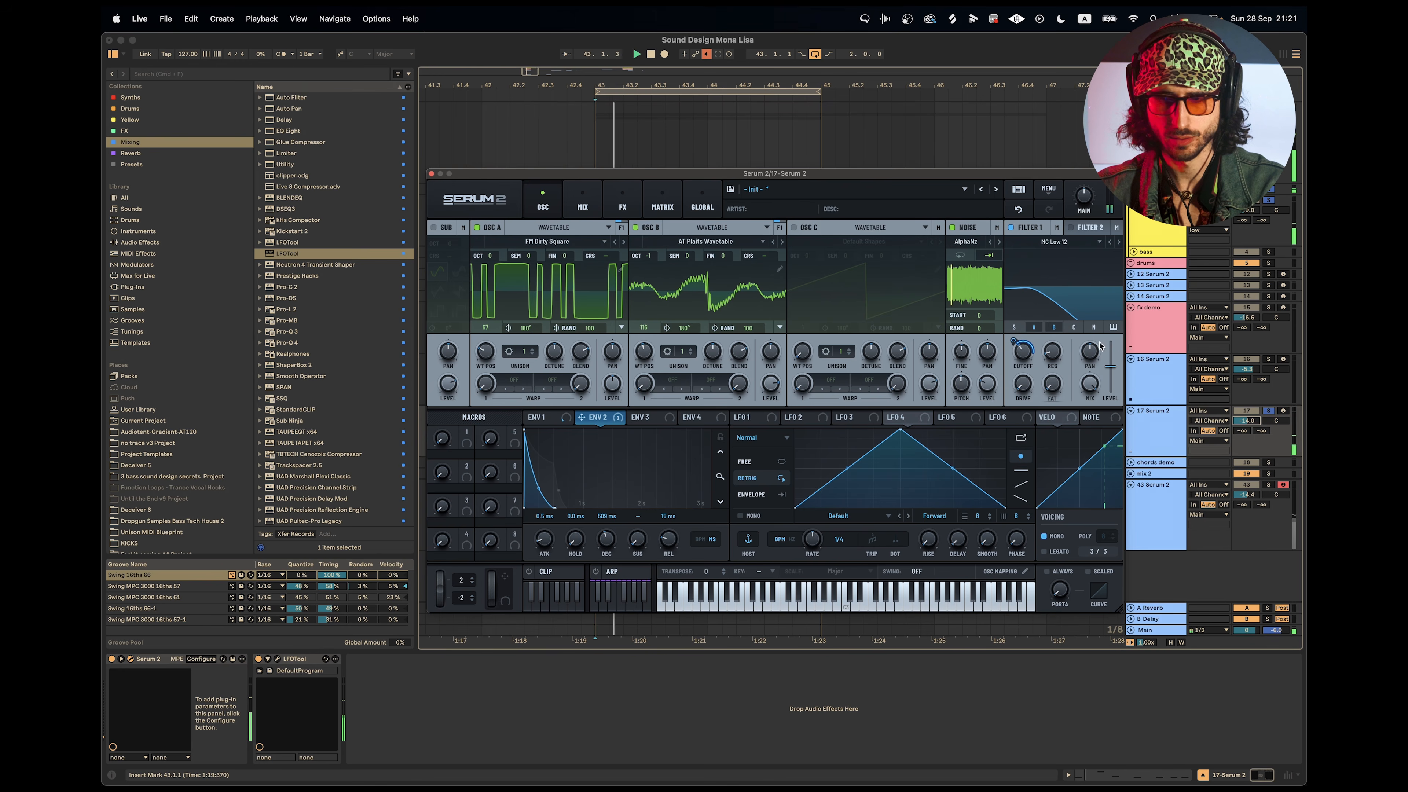
Adjust Filter 1's cutoff and the noise oscillator's level while the loop plays.
{"action": "left_click_drag", "start_coordinate": [1025, 357], "coordinate": [1026, 331]}
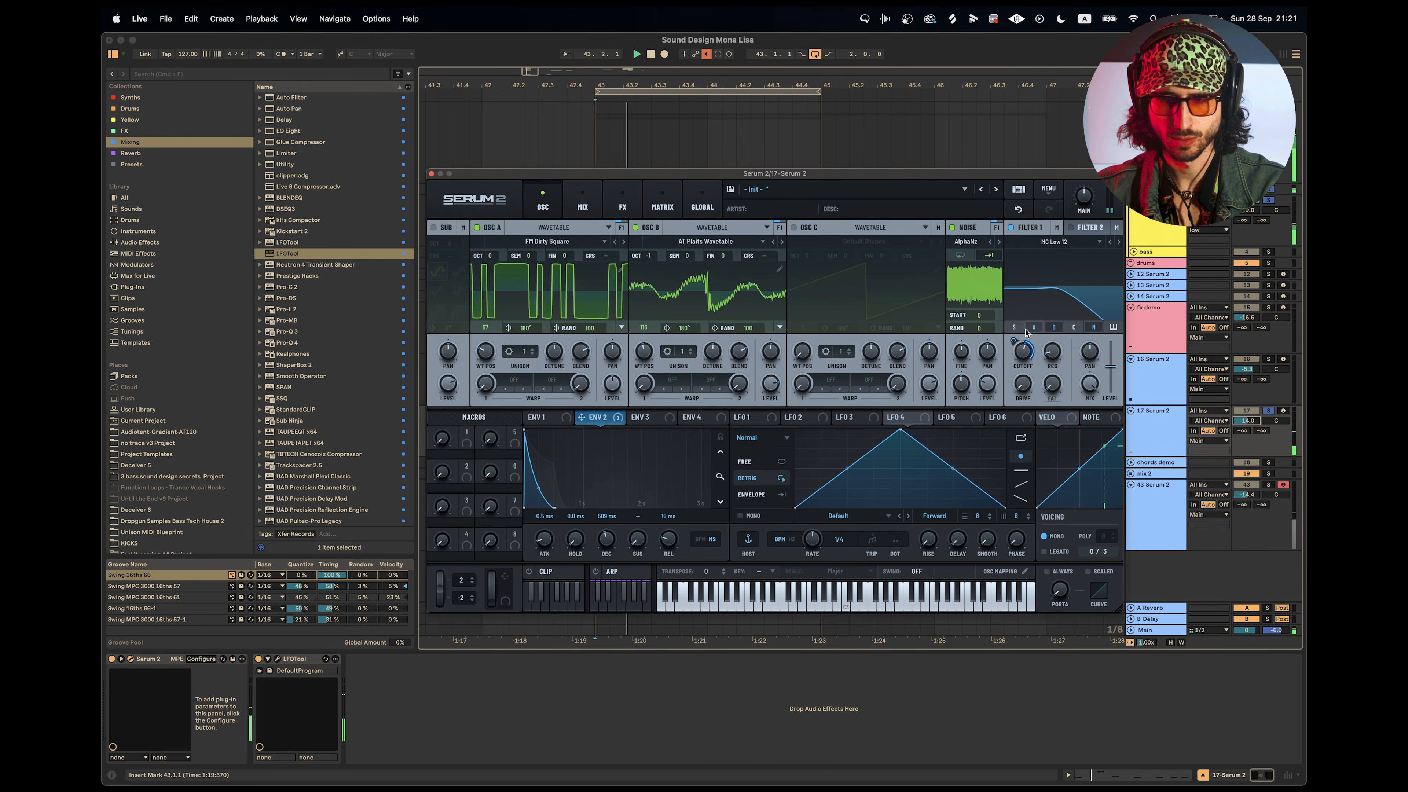
{"action": "left_click_drag", "start_coordinate": [990, 384], "coordinate": [992, 373]}
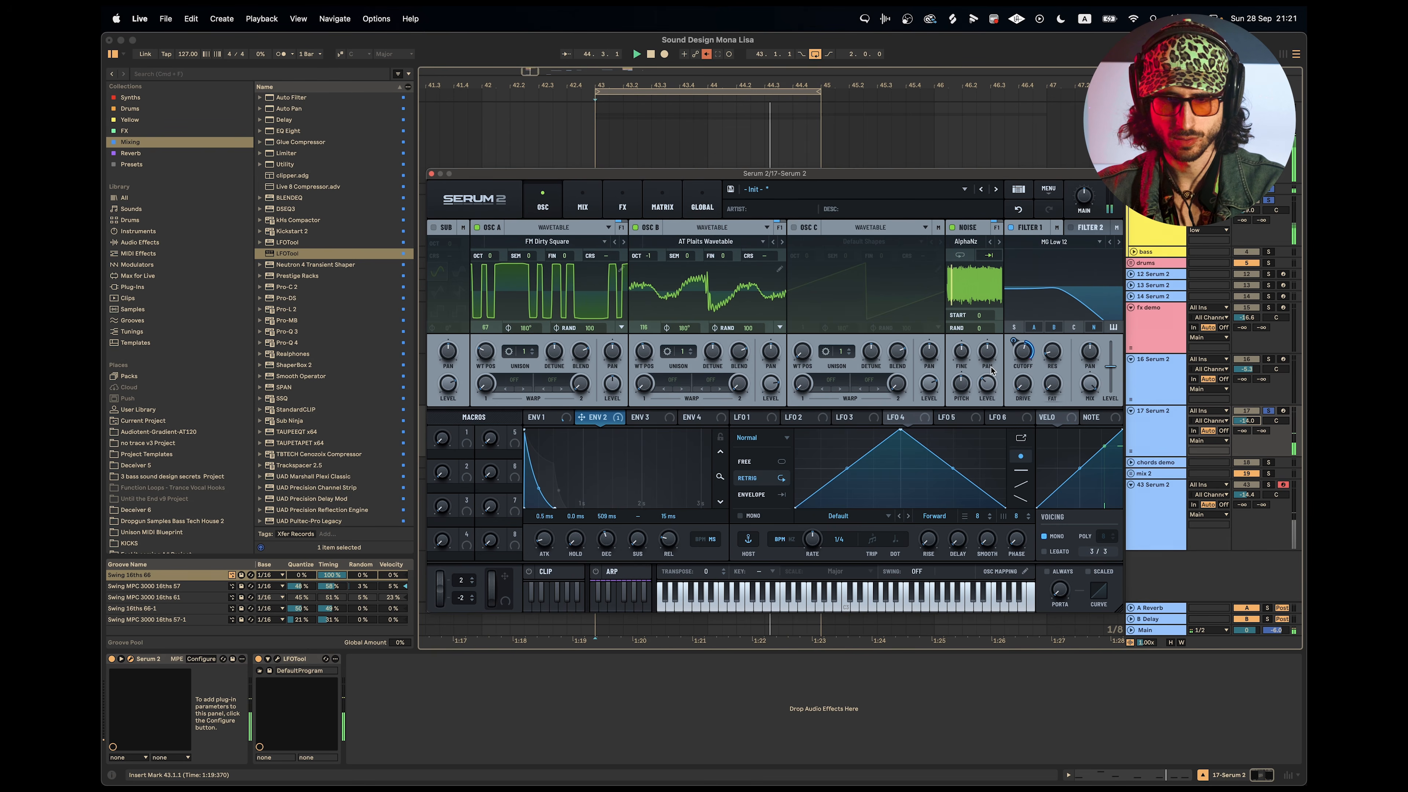
Set Oscillator B's first warp to the HPF filter and raise its amount.
{"action": "left_click_drag", "start_coordinate": [653, 251], "coordinate": [654, 262]}
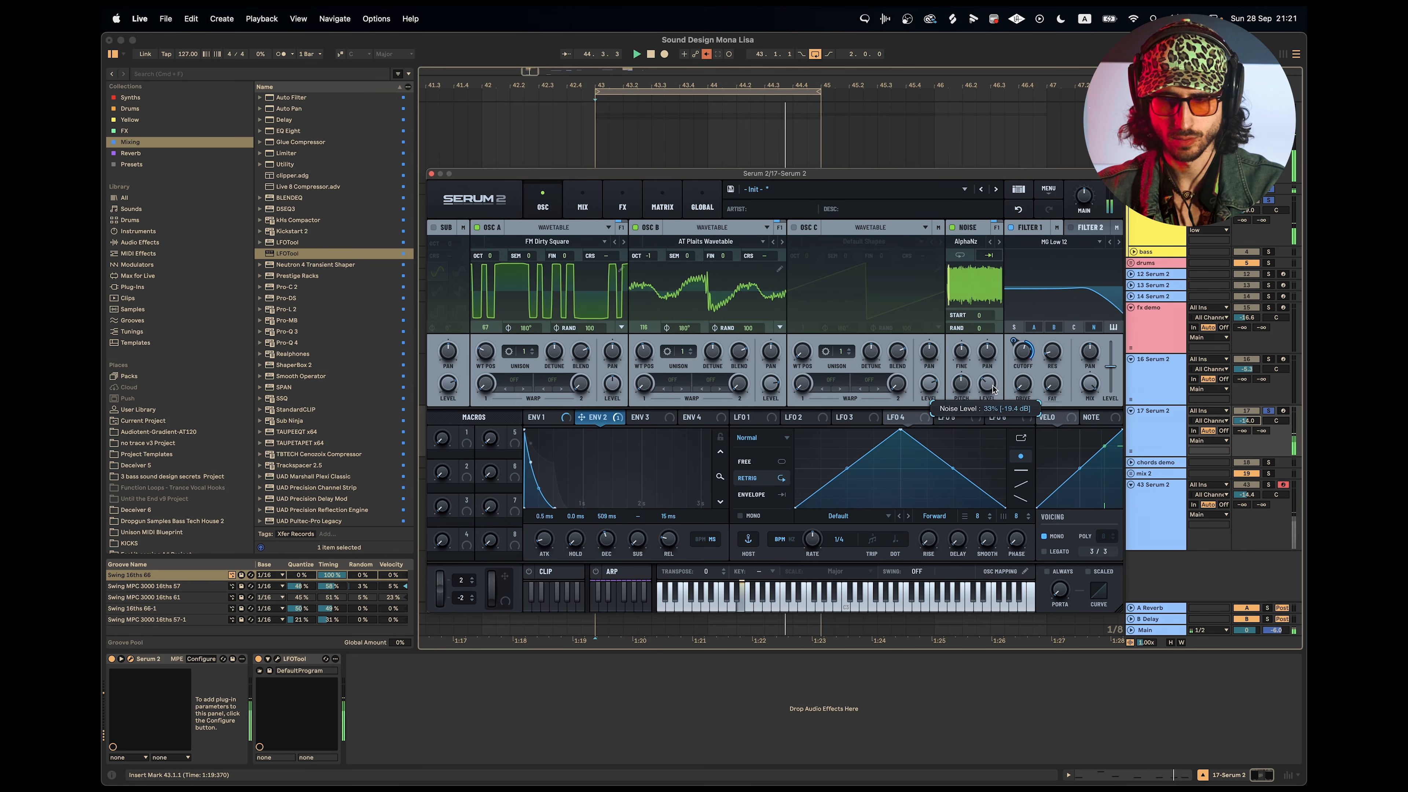
{"action": "left_click", "coordinate": [661, 384]}
{"action": "mouse_move", "coordinate": [685, 422]}
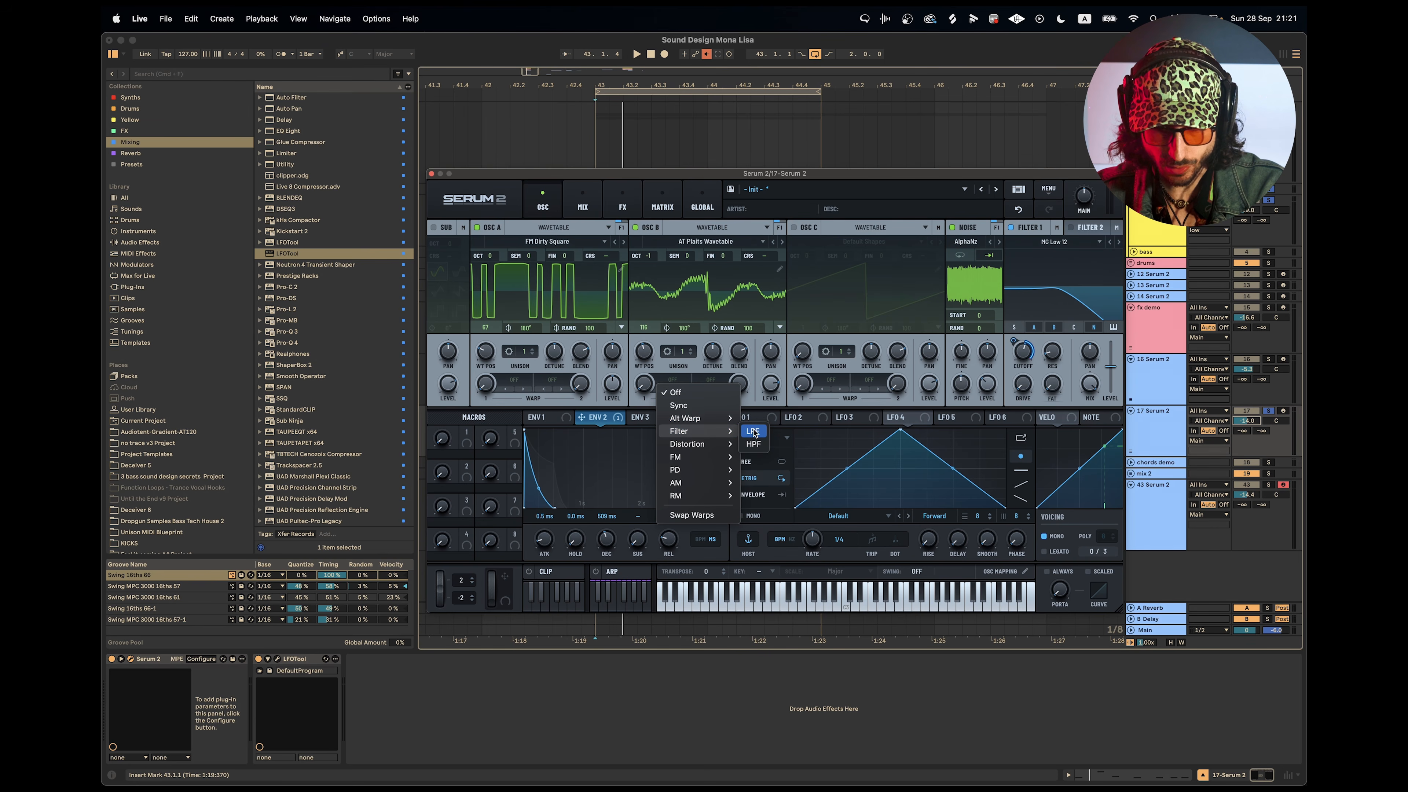
{"action": "left_click", "coordinate": [754, 446]}
{"action": "left_click_drag", "start_coordinate": [644, 384], "coordinate": [647, 347]}
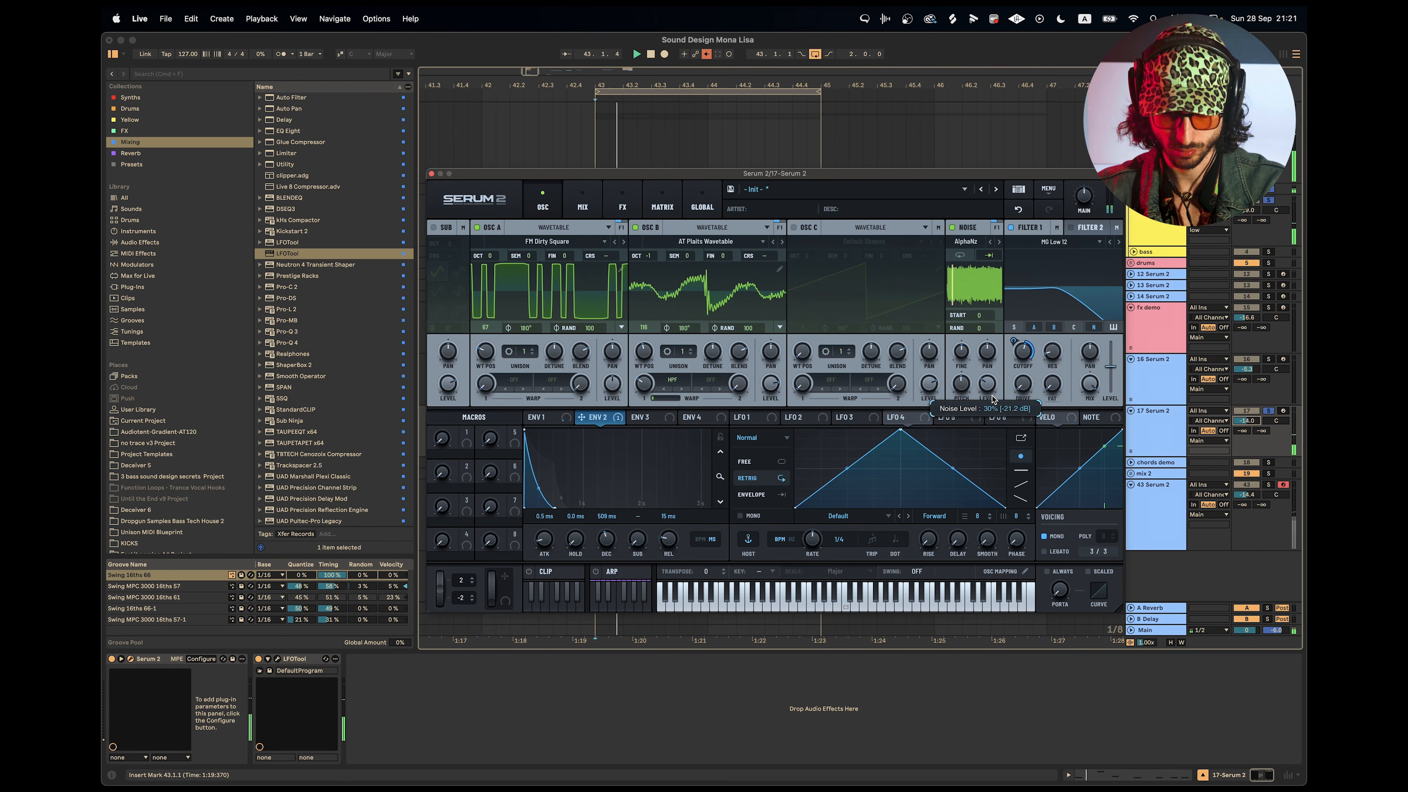
Switch Filter 1 to MG Low 18 and rebalance its cutoff against the noise level.
{"action": "left_click", "coordinate": [1119, 241]}
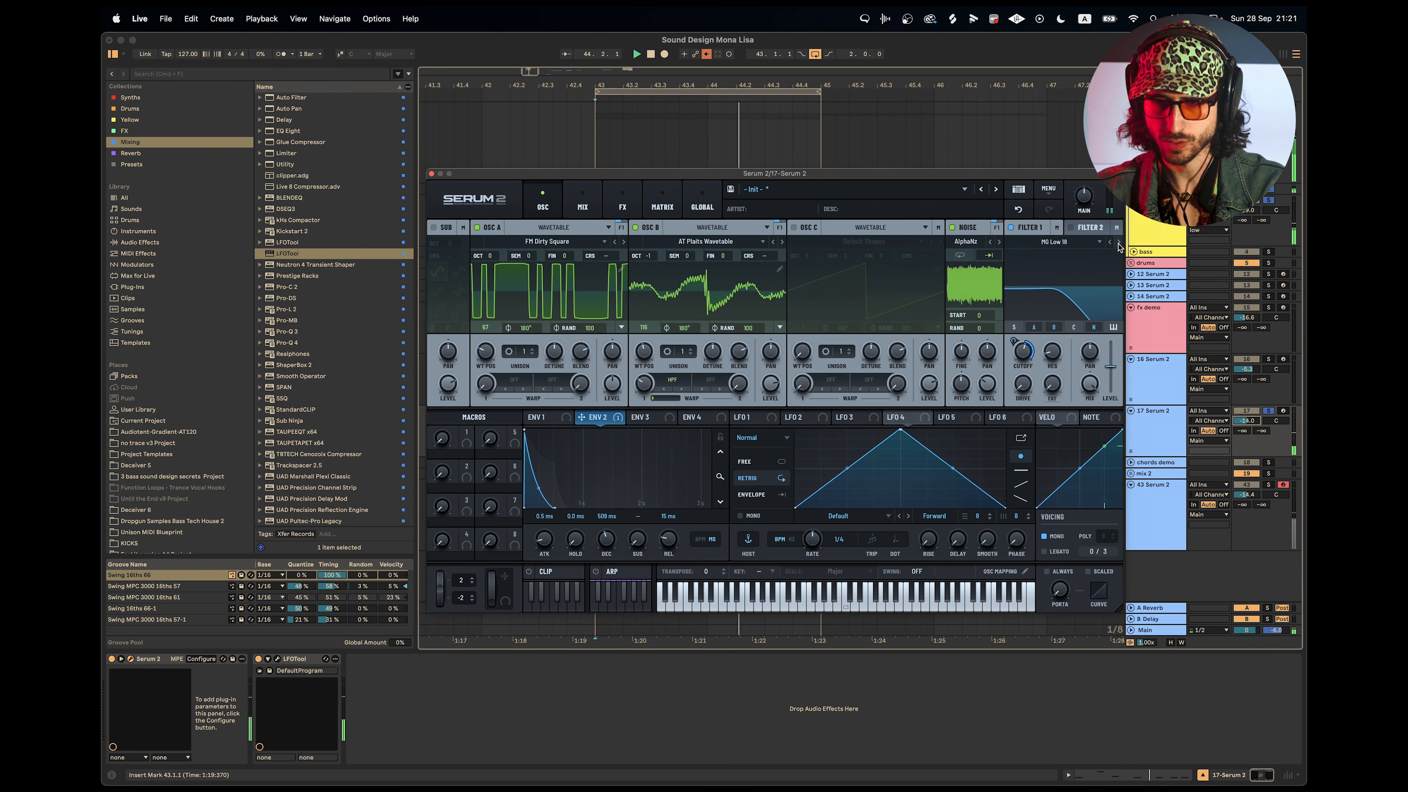
{"action": "mouse_move", "coordinate": [1022, 354]}
{"action": "left_mouse_down"}
{"action": "mouse_move", "coordinate": [1022, 377]}
{"action": "mouse_move", "coordinate": [1022, 356]}
{"action": "left_mouse_up"}
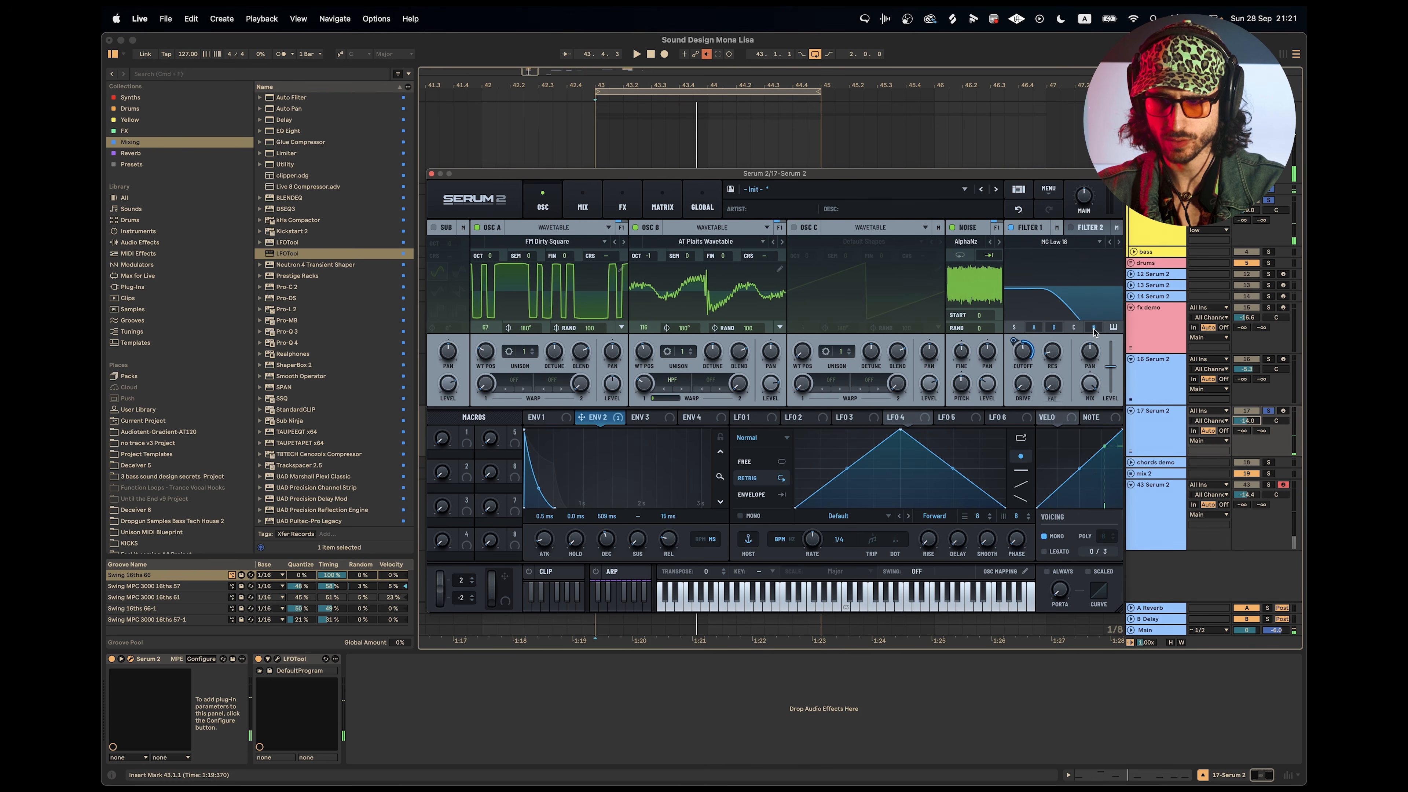
{"action": "mouse_move", "coordinate": [988, 403]}
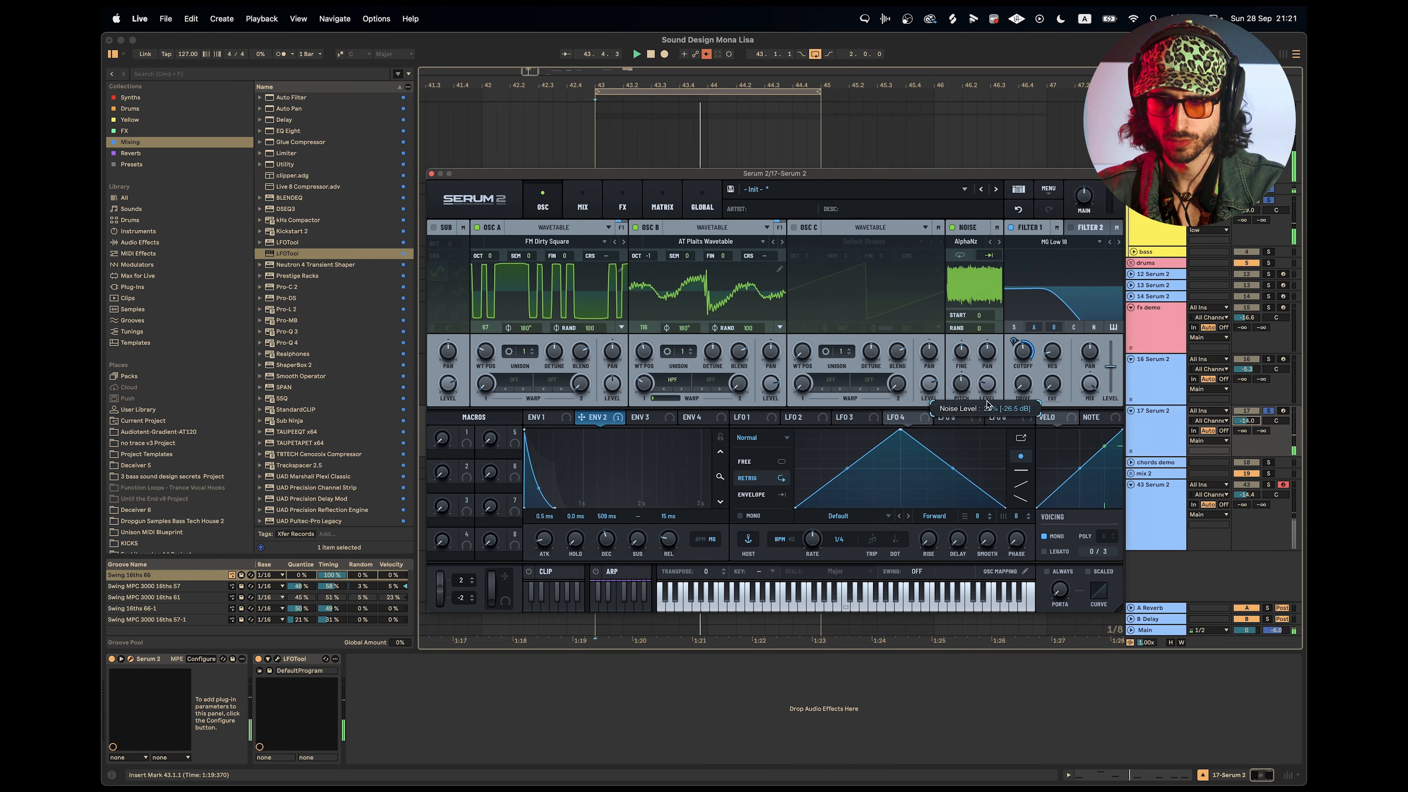
{"action": "left_click_drag", "start_coordinate": [988, 409], "coordinate": [988, 408]}
{"action": "left_click_drag", "start_coordinate": [1023, 354], "coordinate": [1023, 379]}
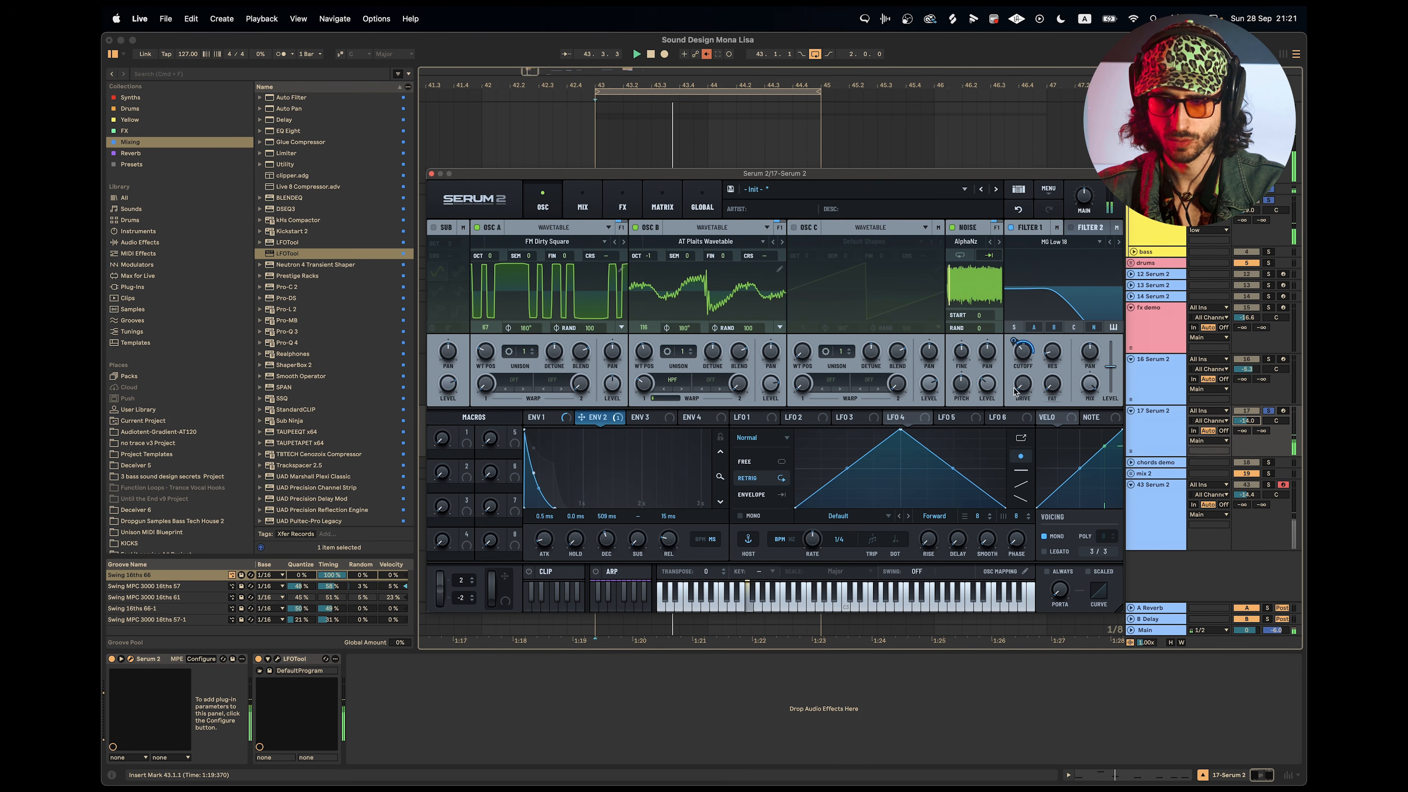
{"action": "mouse_move", "coordinate": [994, 395]}
{"action": "left_click_drag", "start_coordinate": [994, 386], "coordinate": [994, 395]}
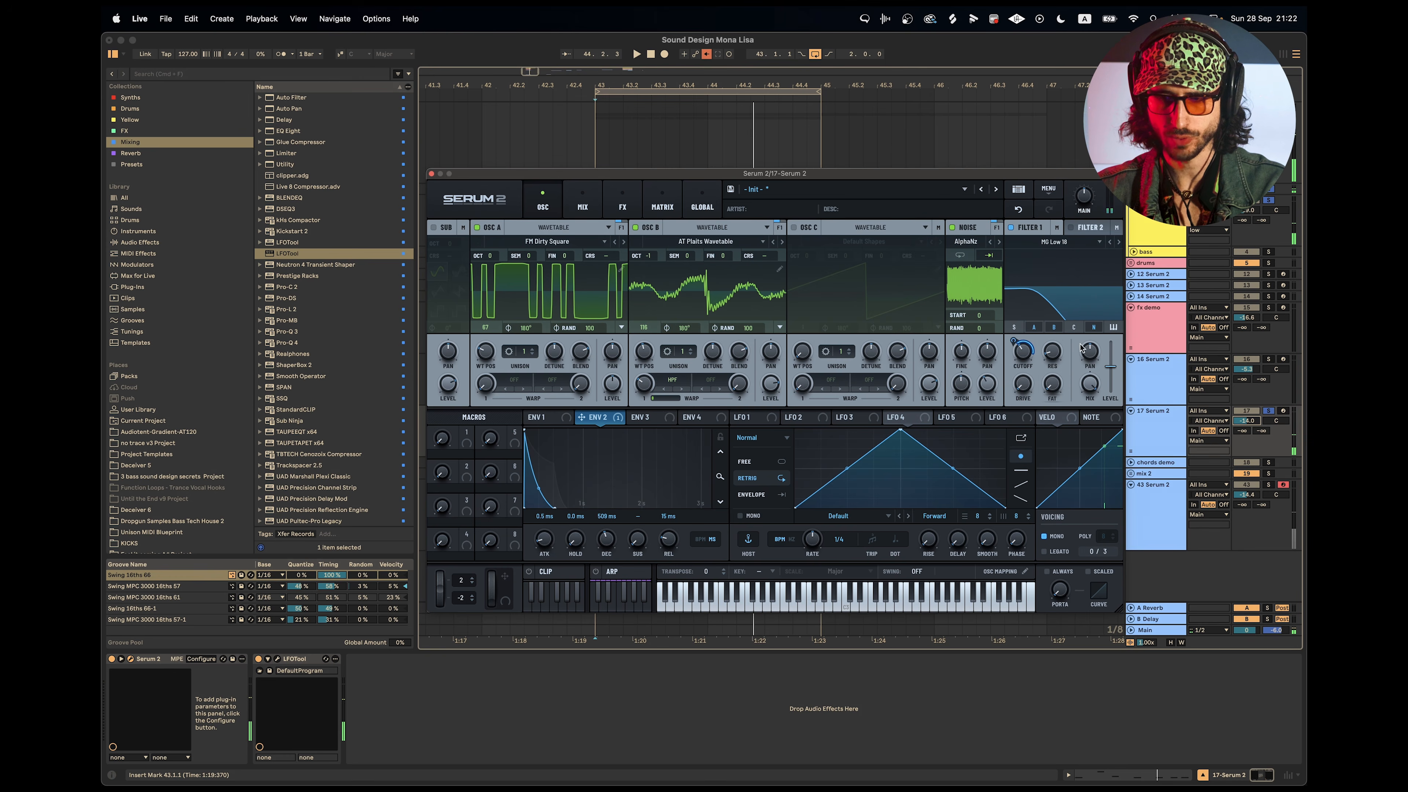
{"action": "mouse_move", "coordinate": [992, 387]}
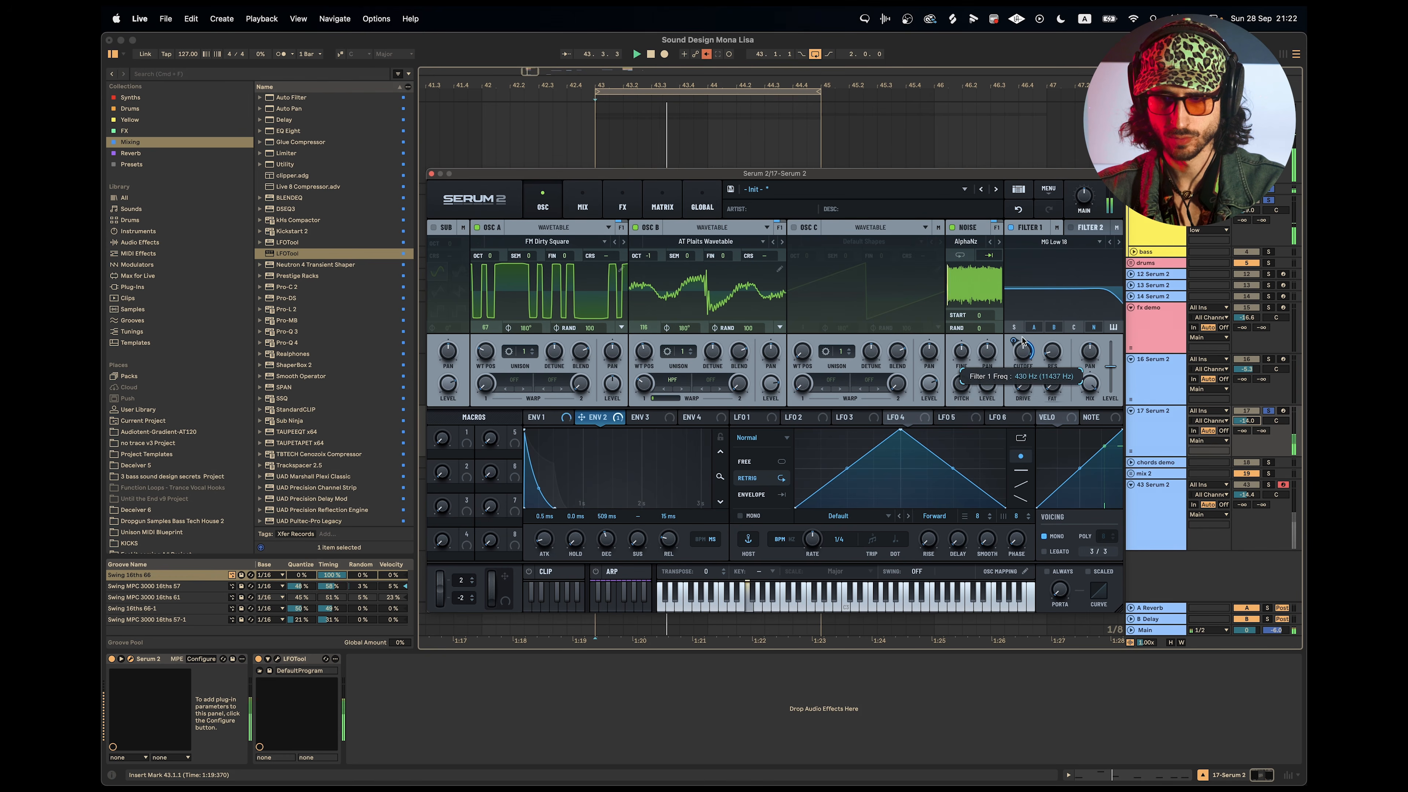
Switch the noise sample to ARP circuit and readjust the filter cutoff and noise level.
{"action": "left_click", "coordinate": [999, 242]}
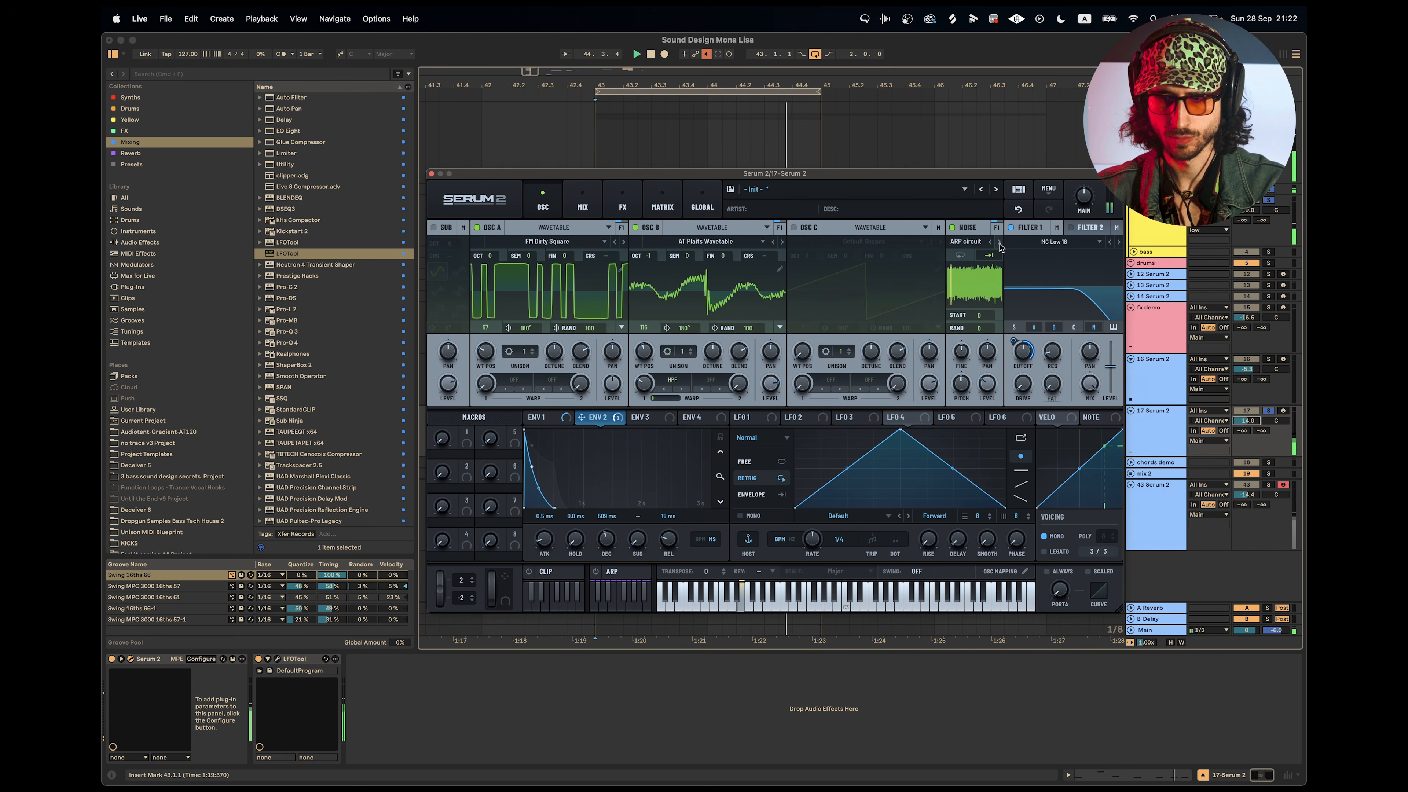
{"action": "mouse_move", "coordinate": [1015, 344]}
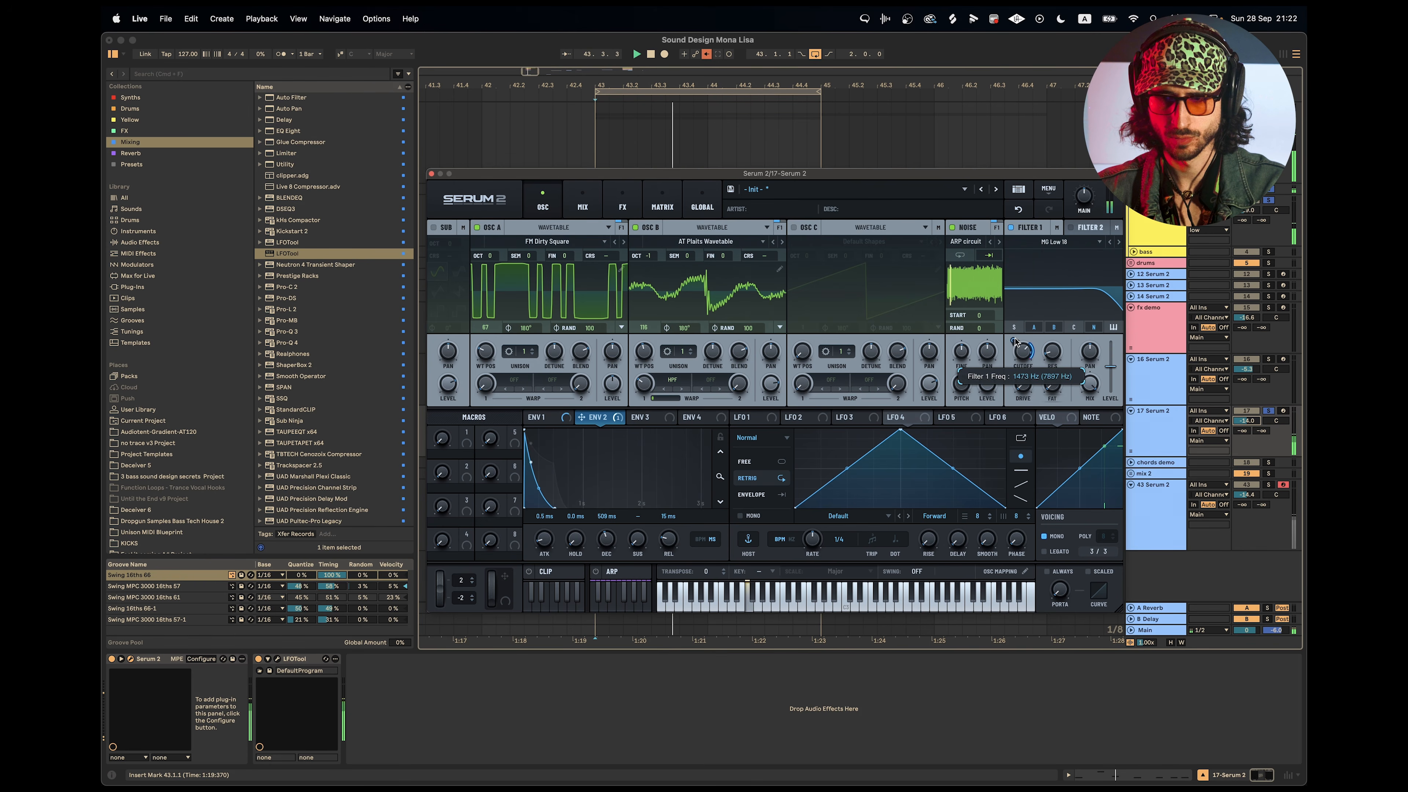
{"action": "left_click_drag", "start_coordinate": [986, 385], "coordinate": [1025, 401]}
Set Envelope 2's sustain to 2% and its release to 203 ms, auditioning the loop.
{"action": "key", "text": "space"}
{"action": "key", "text": "space"}
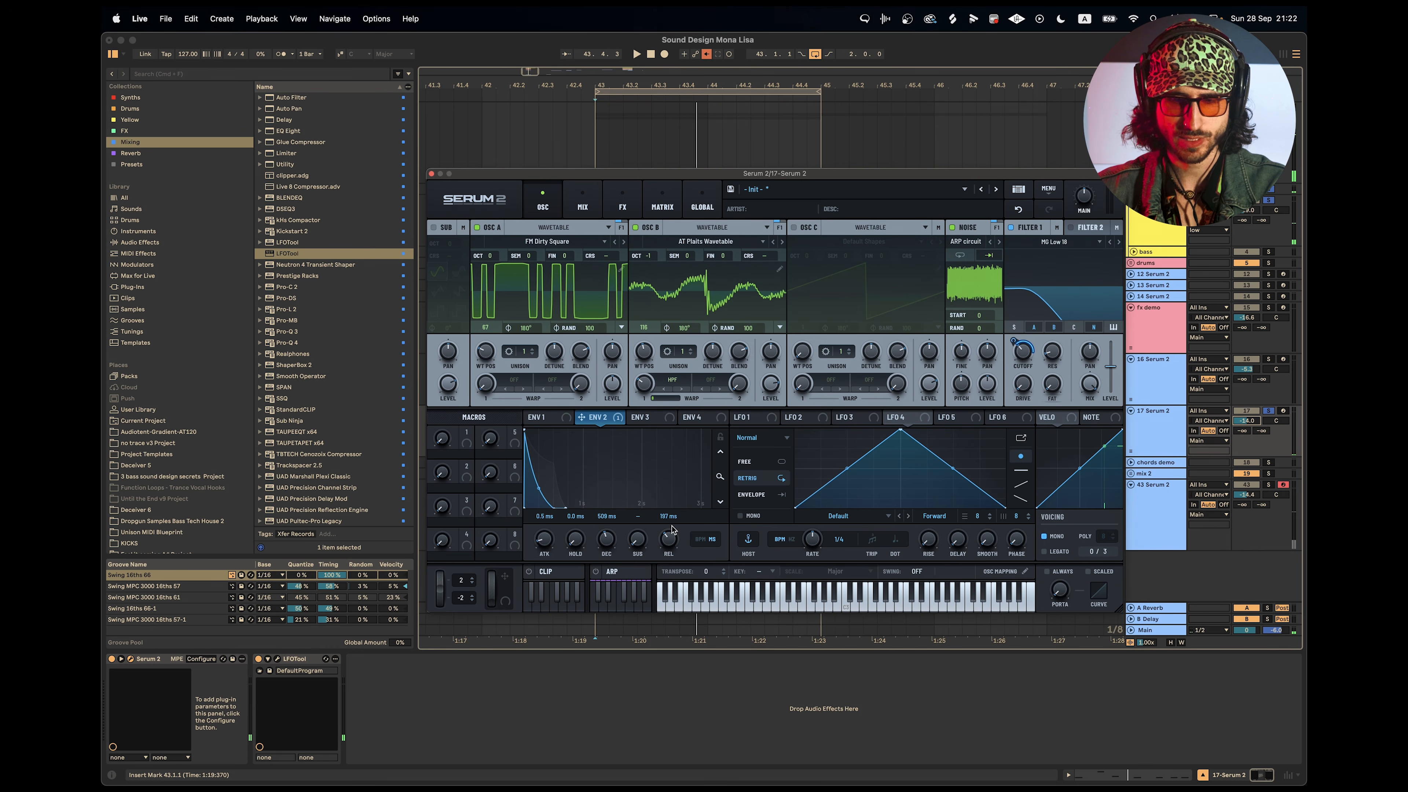
{"action": "key", "text": "space"}
{"action": "left_click_drag", "start_coordinate": [637, 537], "coordinate": [636, 528]}
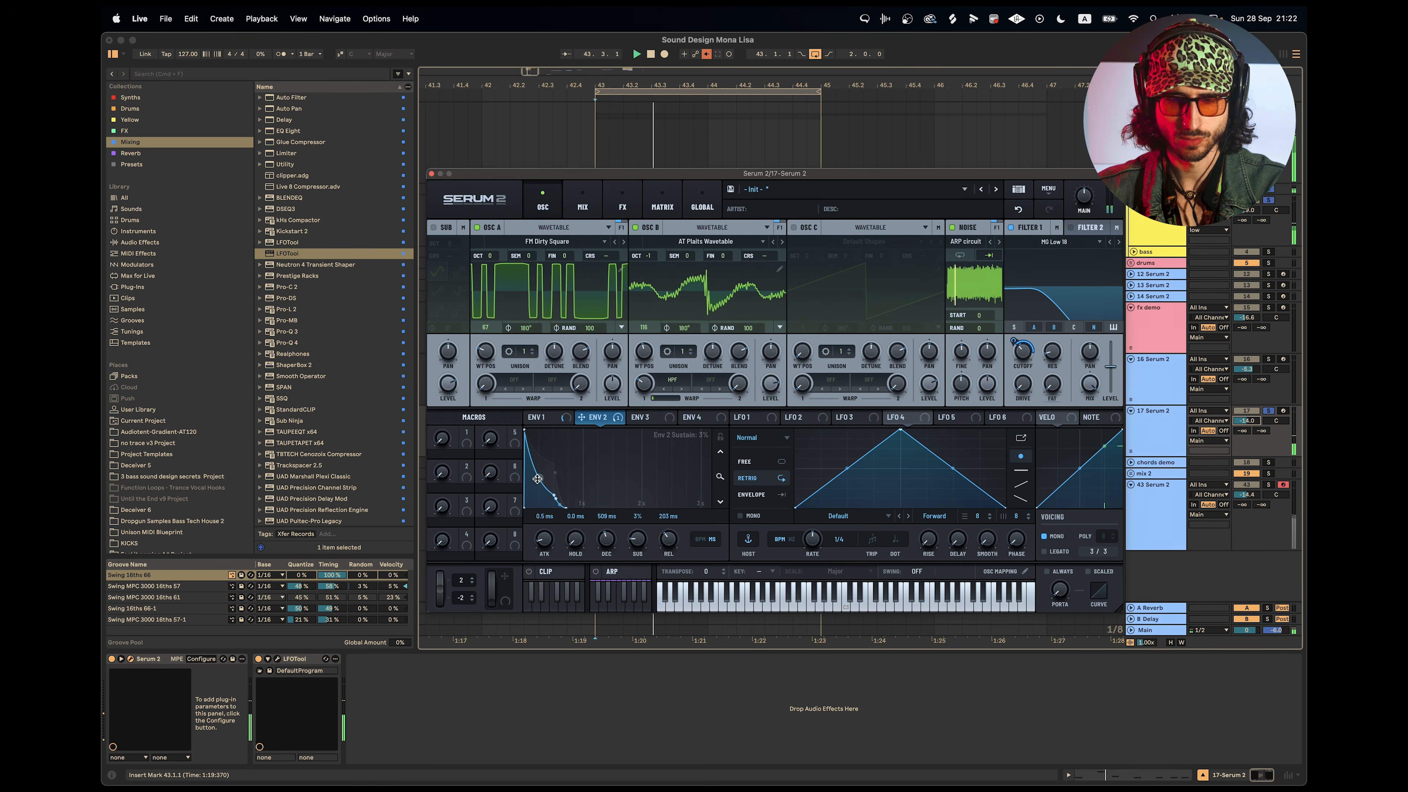
{"action": "key", "text": "space"}
{"action": "left_click_drag", "start_coordinate": [720, 476], "coordinate": [719, 499]}
{"action": "key", "text": "space"}
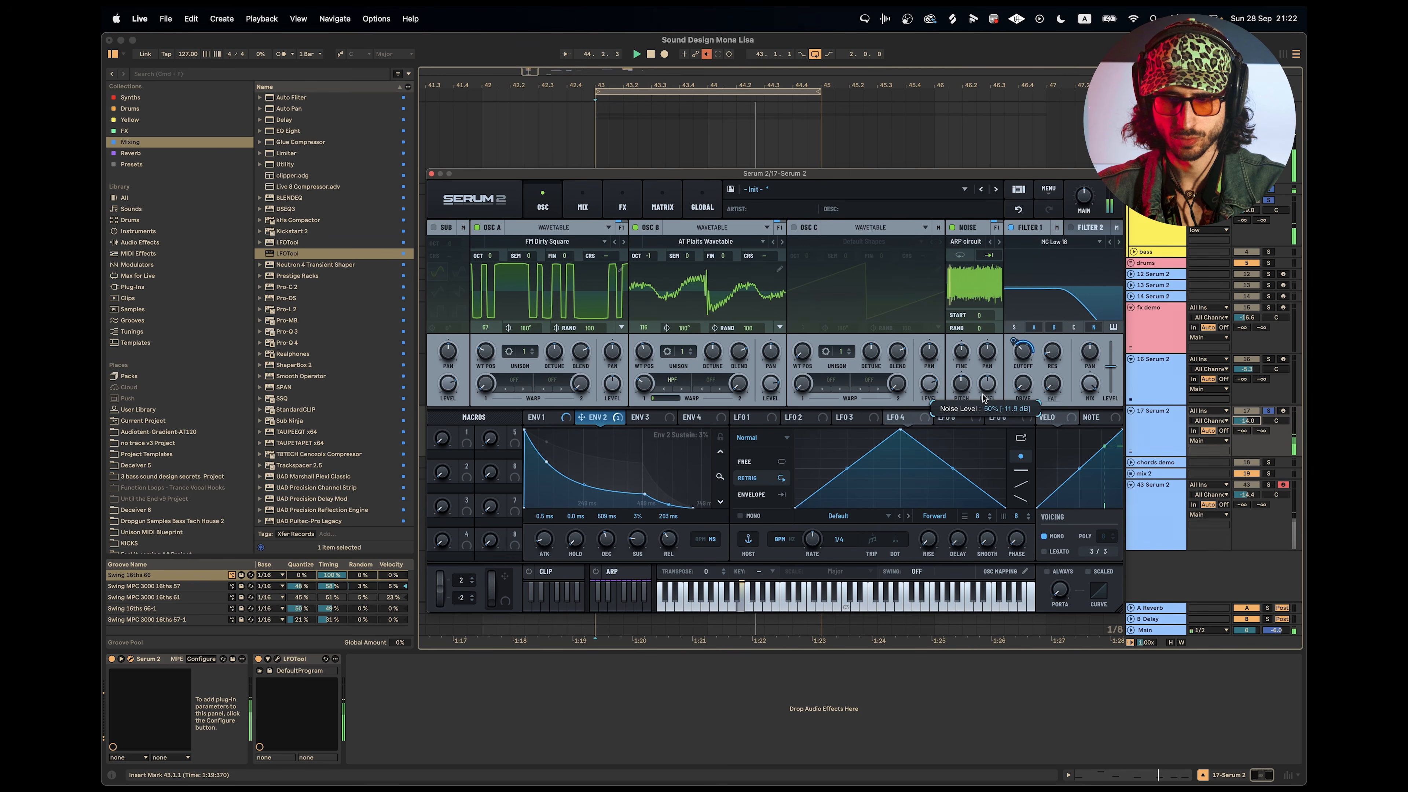
Add a Distortion effect to the main effects chain and adjust its drive.
{"action": "left_click", "coordinate": [622, 202]}
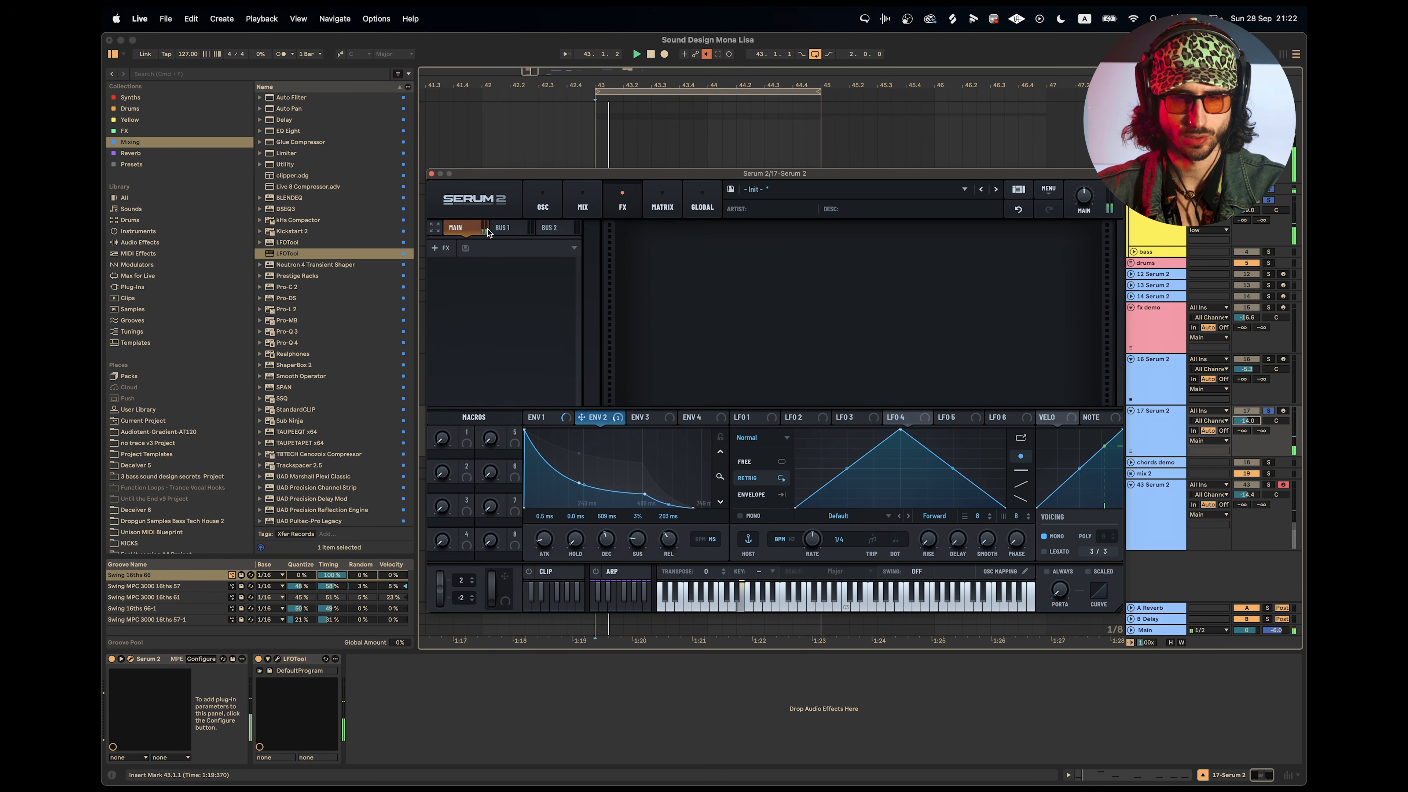
{"action": "left_click", "coordinate": [438, 248]}
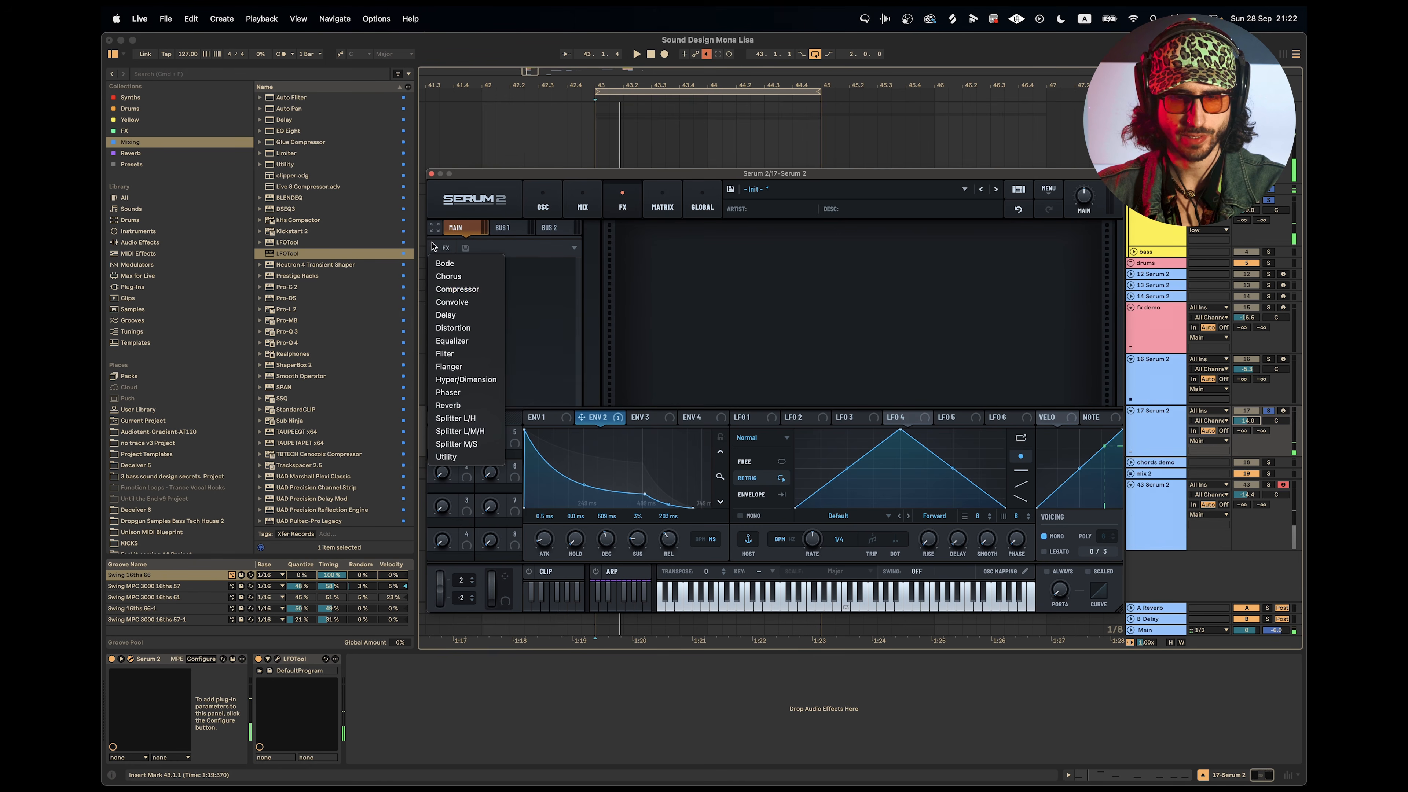
{"action": "left_click", "coordinate": [461, 329]}
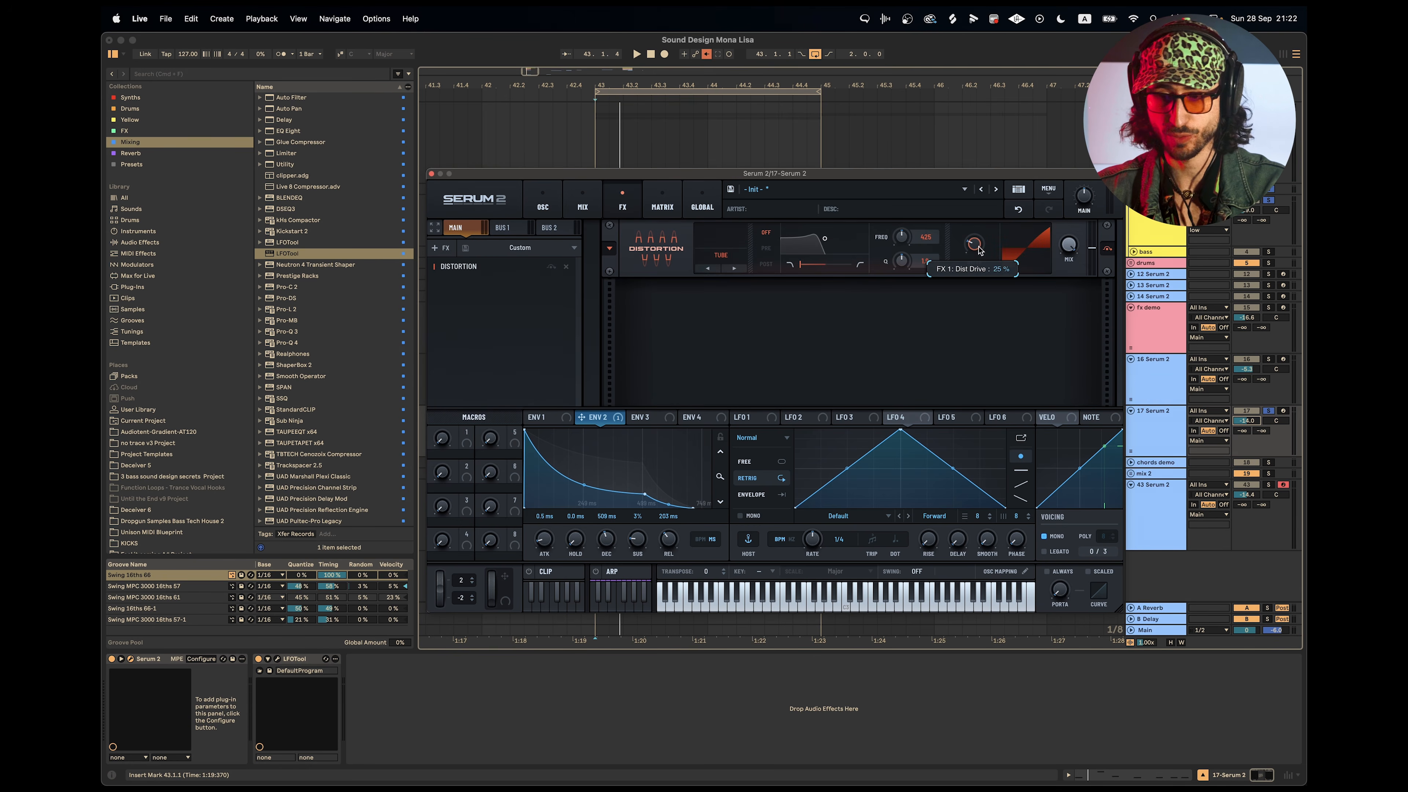
{"action": "left_click_drag", "start_coordinate": [980, 172], "coordinate": [983, 165]}
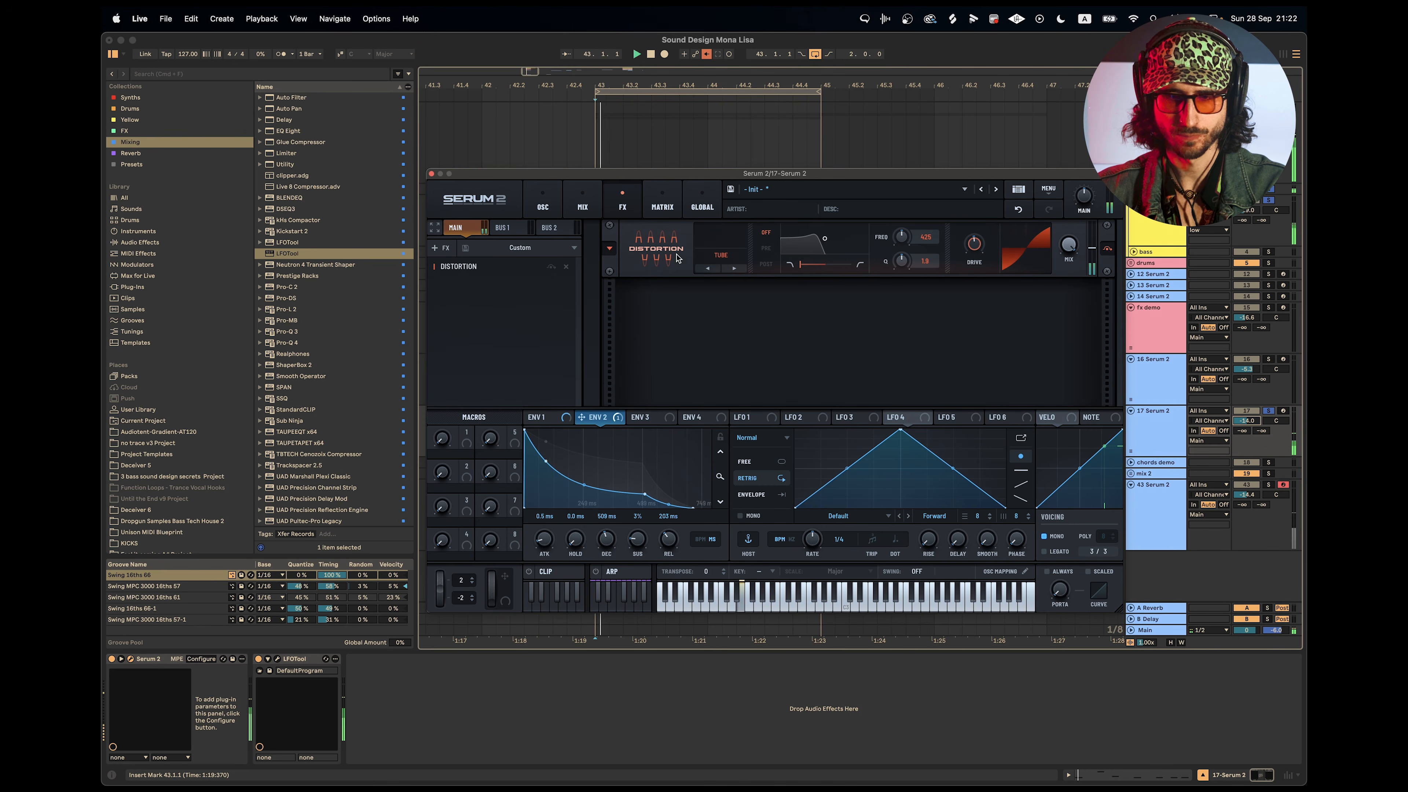
Switch the distortion to Downsample, readjust its drive, and shape a low-pass filter placed before it.
{"action": "left_click", "coordinate": [721, 255]}
{"action": "left_click", "coordinate": [750, 377]}
{"action": "left_click_drag", "start_coordinate": [974, 244], "coordinate": [977, 296]}
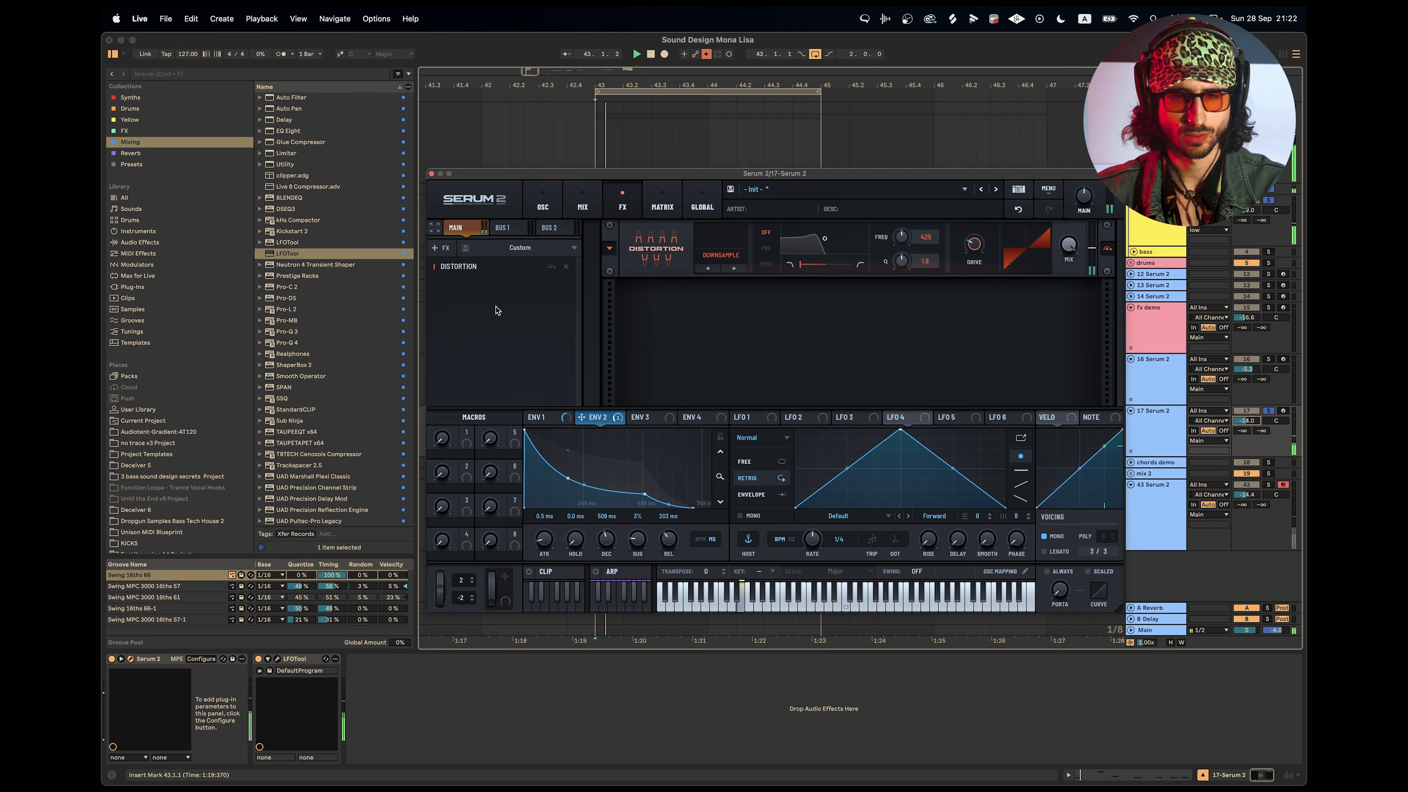
{"action": "left_click", "coordinate": [768, 248]}
{"action": "mouse_move", "coordinate": [830, 248]}
{"action": "left_mouse_down"}
{"action": "mouse_move", "coordinate": [889, 245]}
{"action": "mouse_move", "coordinate": [887, 256]}
{"action": "mouse_move", "coordinate": [839, 249]}
{"action": "left_mouse_up"}
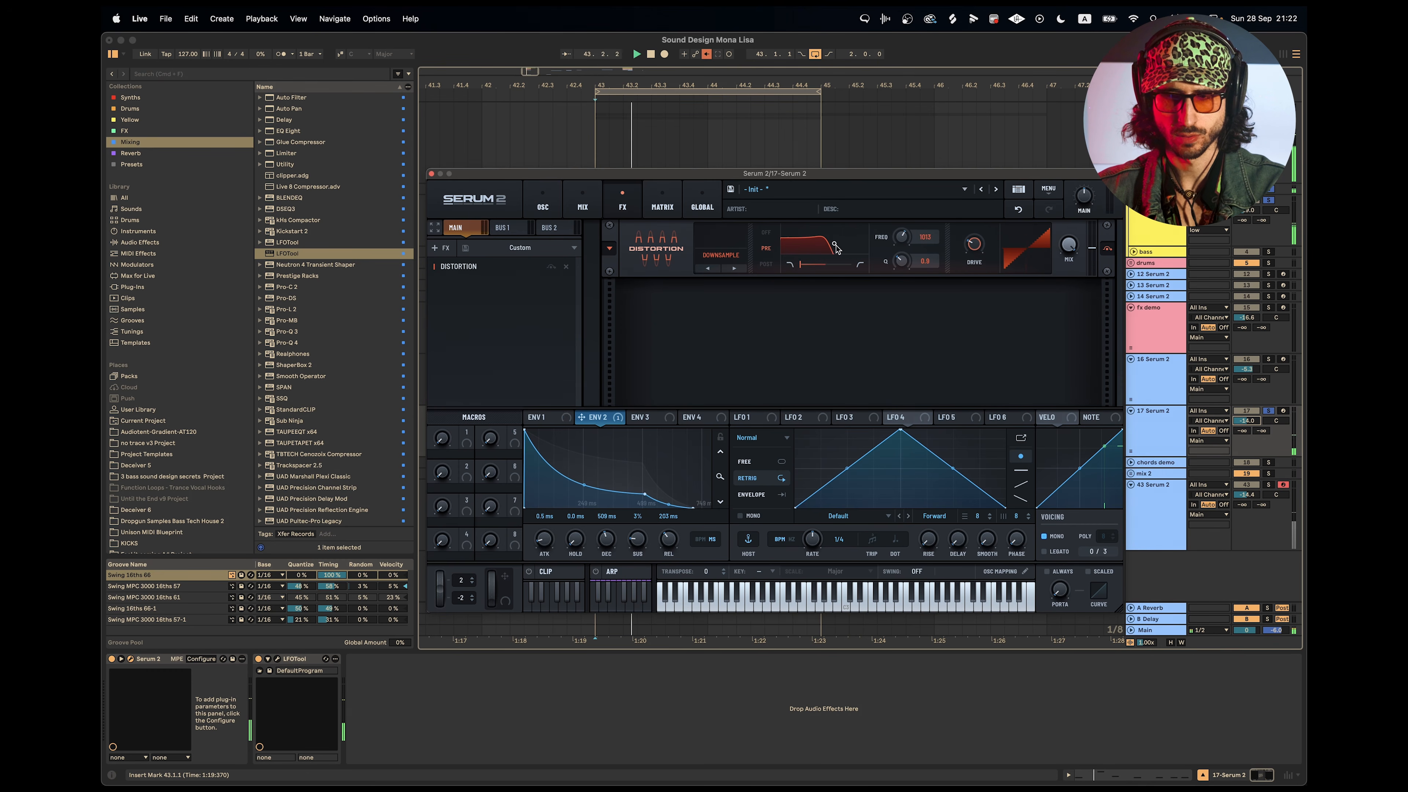
{"action": "left_click_drag", "start_coordinate": [852, 251], "coordinate": [840, 248]}
Add an Equalizer after the distortion, adjust its high-band gain, and set its low band to a high-pass at about 105 Hz.
{"action": "left_click", "coordinate": [459, 256]}
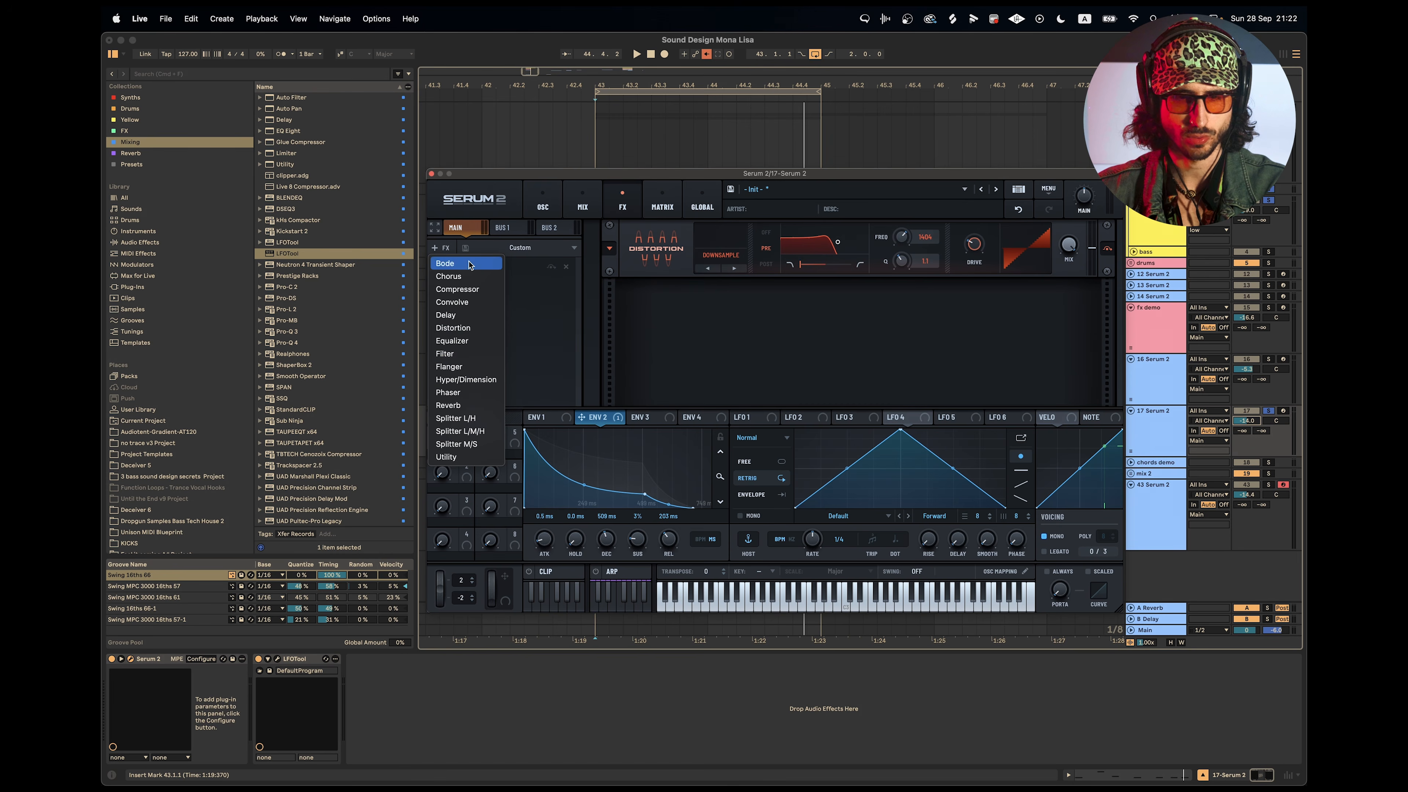
{"action": "left_click", "coordinate": [466, 341]}
{"action": "key", "text": "space"}
{"action": "left_click_drag", "start_coordinate": [1036, 318], "coordinate": [1031, 327]}
{"action": "left_click", "coordinate": [810, 323]}
{"action": "left_click_drag", "start_coordinate": [745, 308], "coordinate": [717, 323]}
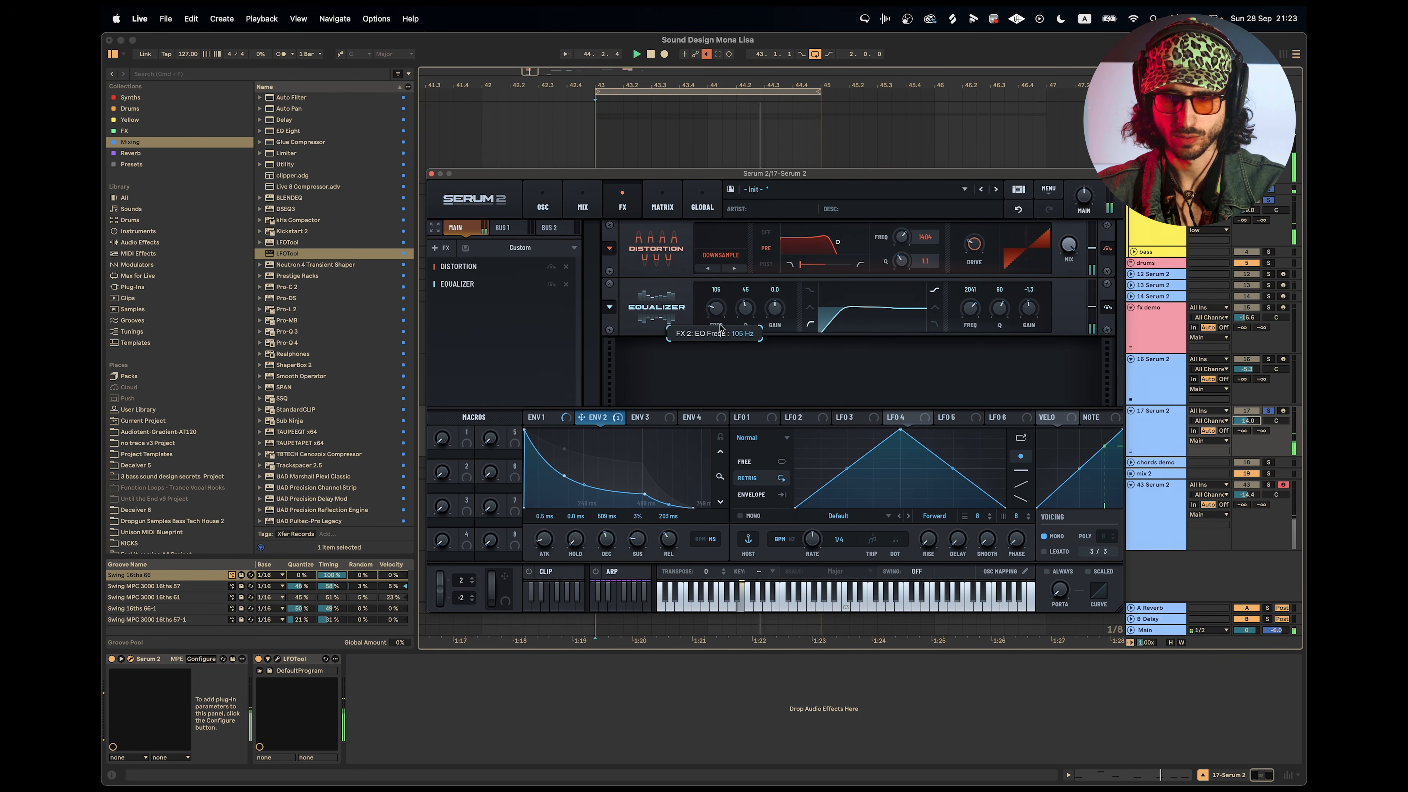
Change the equalizer's high band to a peak and boost it by about 3.8 dB near 1253 Hz.
{"action": "left_click", "coordinate": [935, 307]}
{"action": "mouse_move", "coordinate": [1029, 309]}
{"action": "left_mouse_down"}
{"action": "mouse_move", "coordinate": [1031, 284]}
{"action": "mouse_move", "coordinate": [1006, 343]}
{"action": "mouse_move", "coordinate": [973, 322]}
{"action": "mouse_move", "coordinate": [1003, 310]}
{"action": "mouse_move", "coordinate": [1033, 327]}
{"action": "left_mouse_up"}
{"action": "key", "text": "space"}
{"action": "left_click", "coordinate": [1107, 250]}
Set Envelope 2's modulation of the Filter 1 cutoff to 43% and raise the envelope's sustain to about 18%.
{"action": "left_click", "coordinate": [543, 202]}
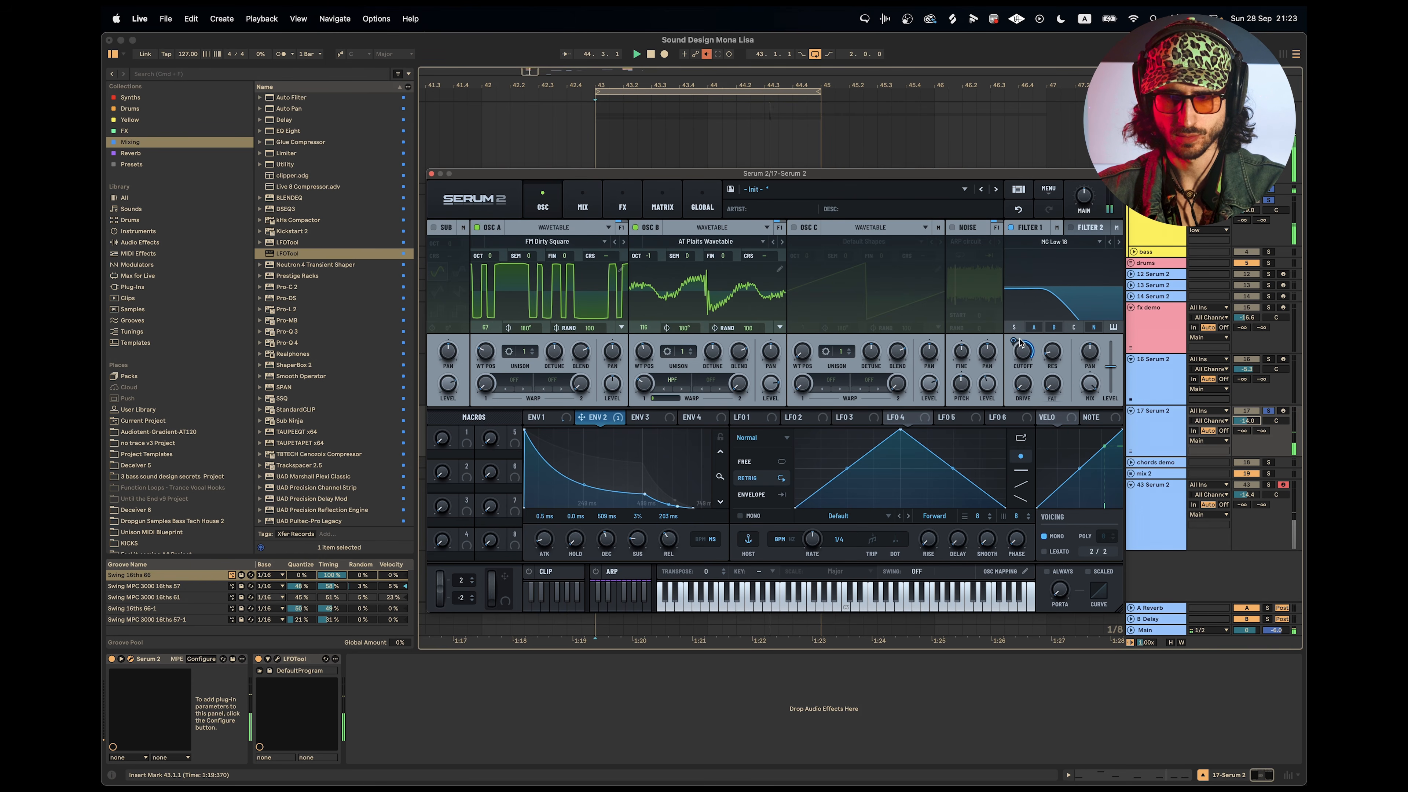
{"action": "left_click_drag", "start_coordinate": [1022, 353], "coordinate": [1026, 390]}
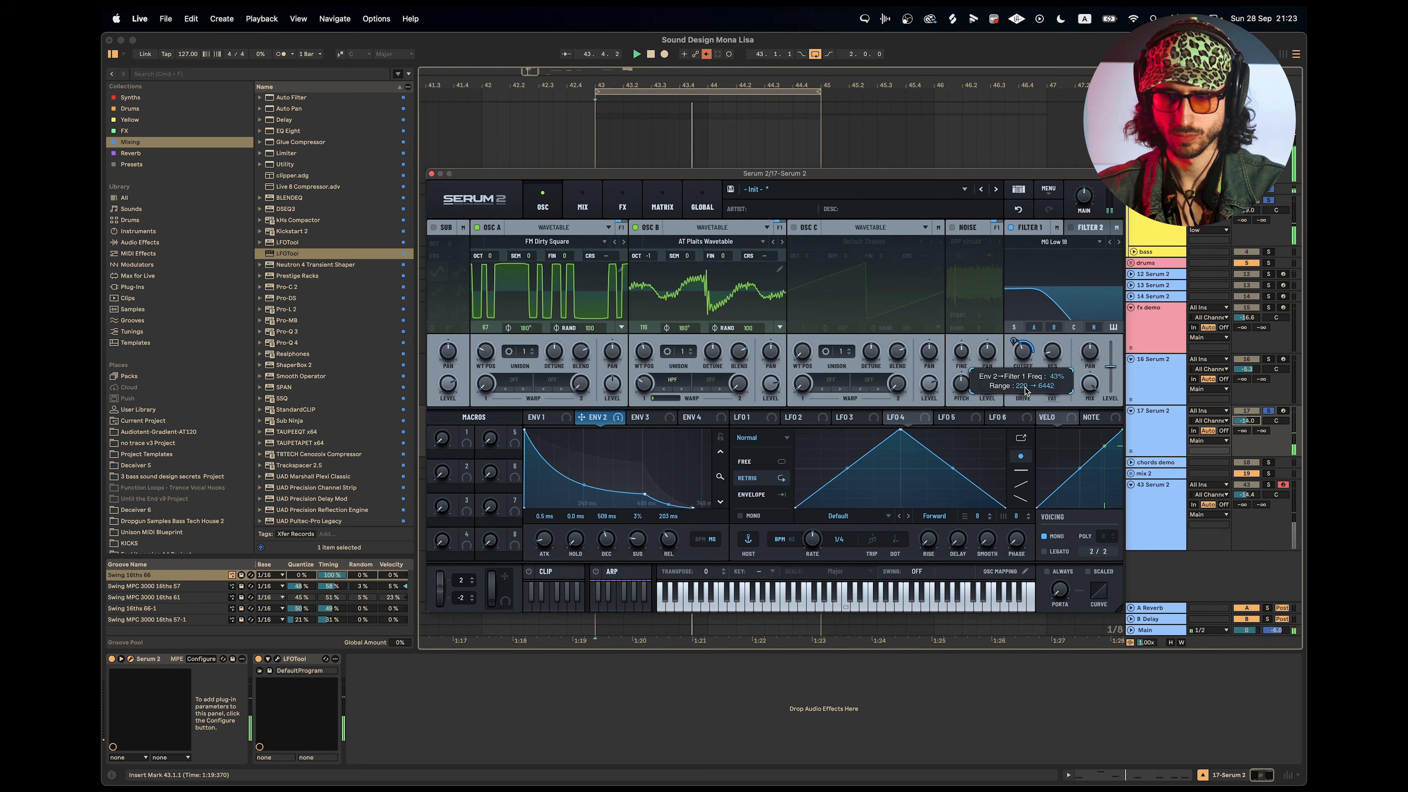
{"action": "left_click_drag", "start_coordinate": [637, 540], "coordinate": [638, 515]}
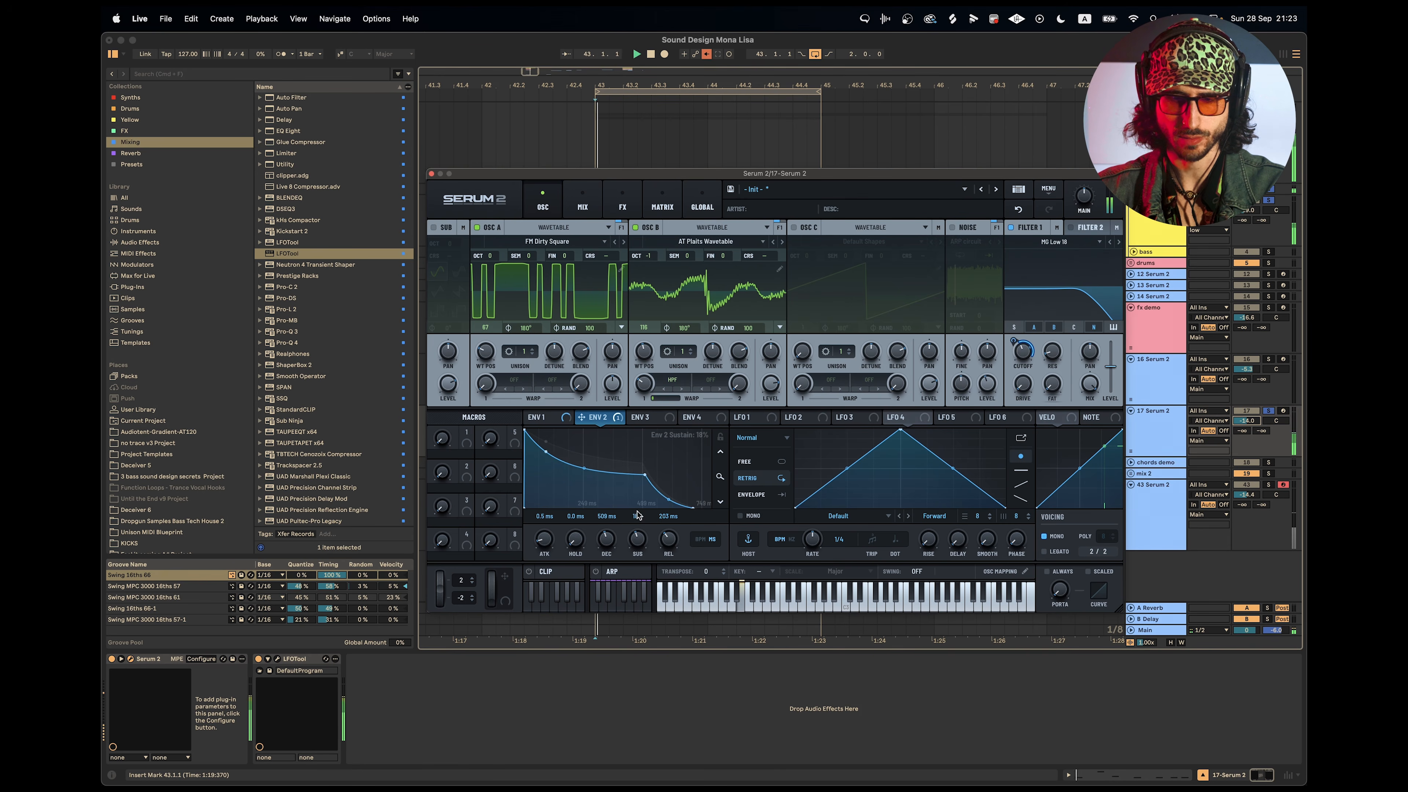
Set Envelope 1's decay to about 559 ms and release to 433 ms, and Envelope 2's release to 417 ms.
{"action": "left_click", "coordinate": [562, 424]}
{"action": "left_click_drag", "start_coordinate": [720, 475], "coordinate": [718, 453]}
{"action": "key", "text": "space"}
{"action": "left_click_drag", "start_coordinate": [669, 542], "coordinate": [669, 534]}
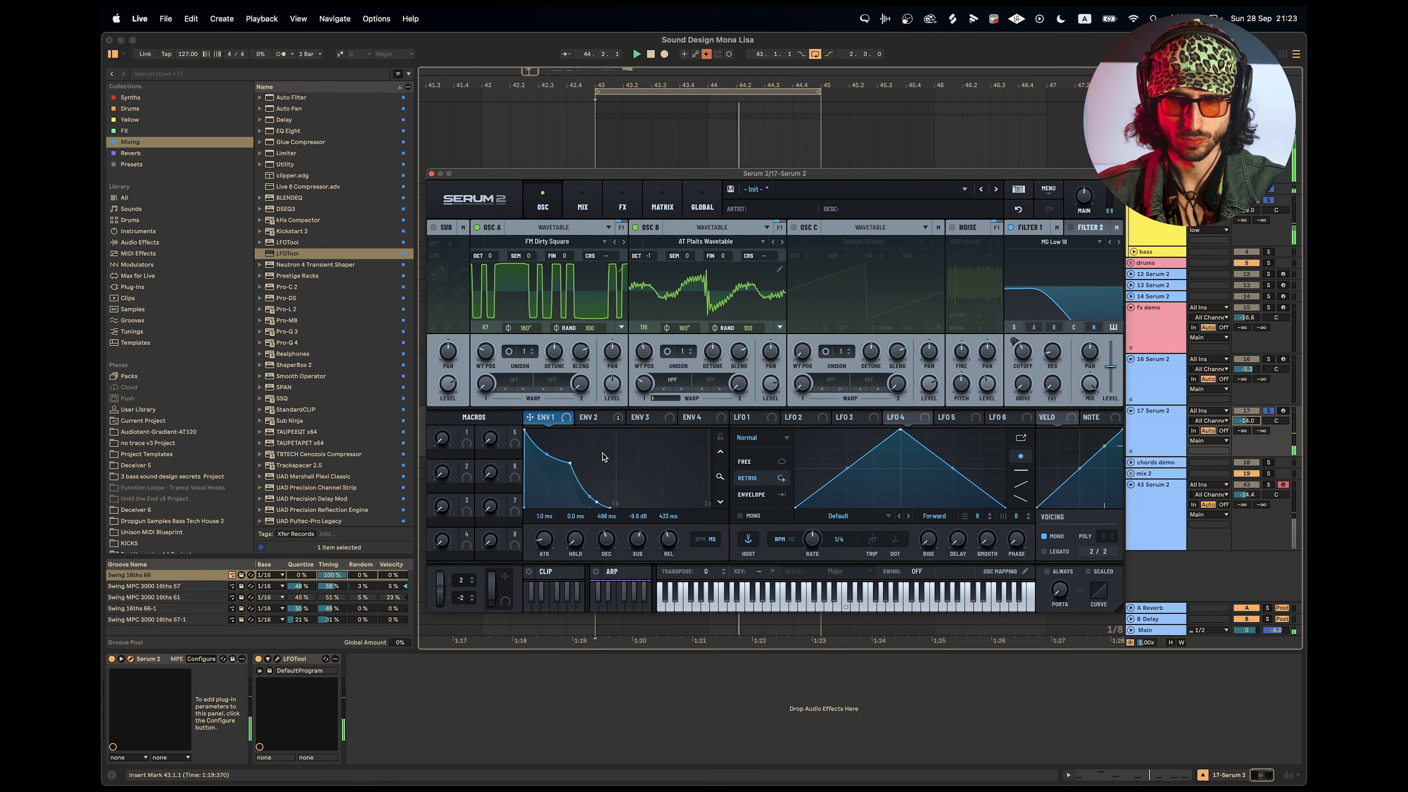
{"action": "left_click_drag", "start_coordinate": [608, 547], "coordinate": [612, 544]}
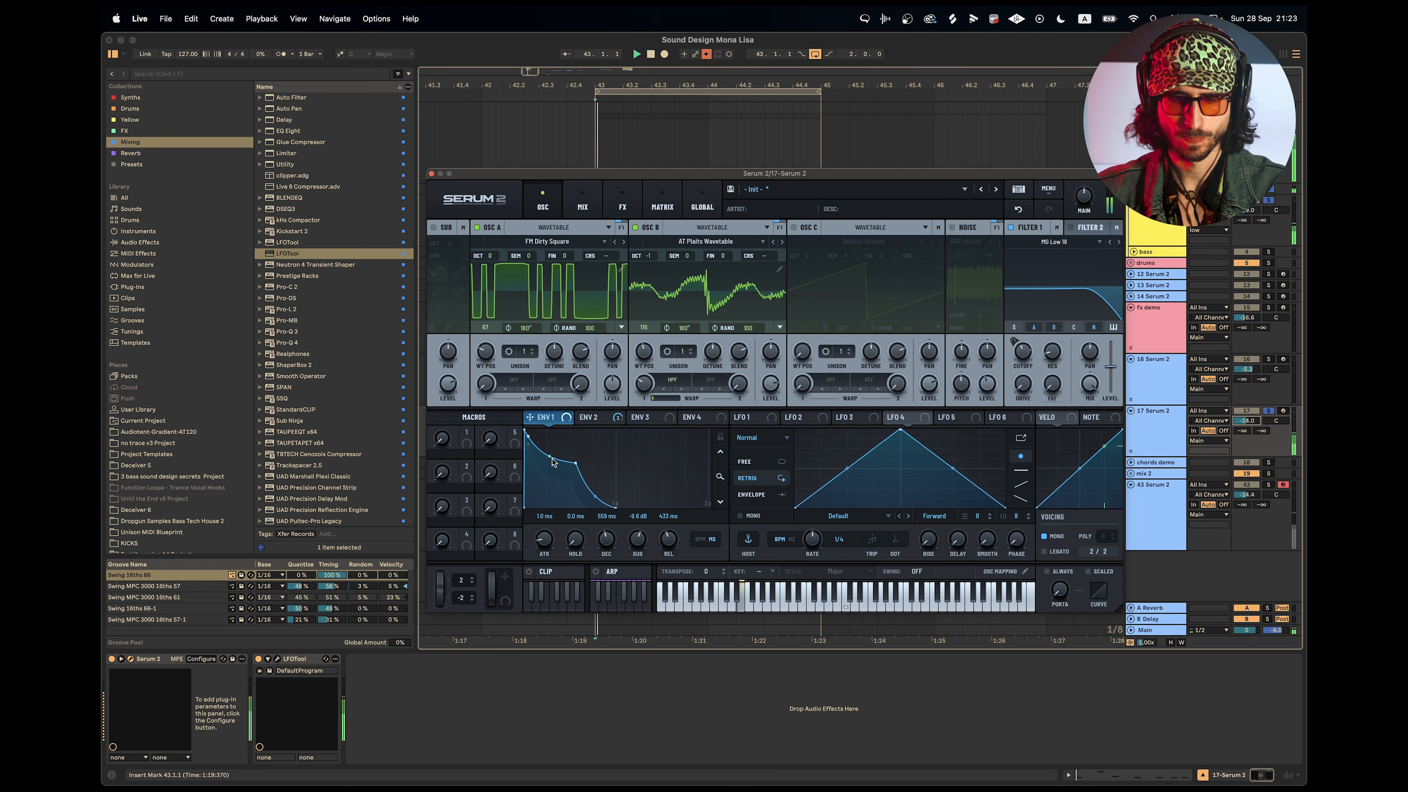
{"action": "left_click", "coordinate": [589, 417]}
{"action": "left_click_drag", "start_coordinate": [664, 545], "coordinate": [663, 535]}
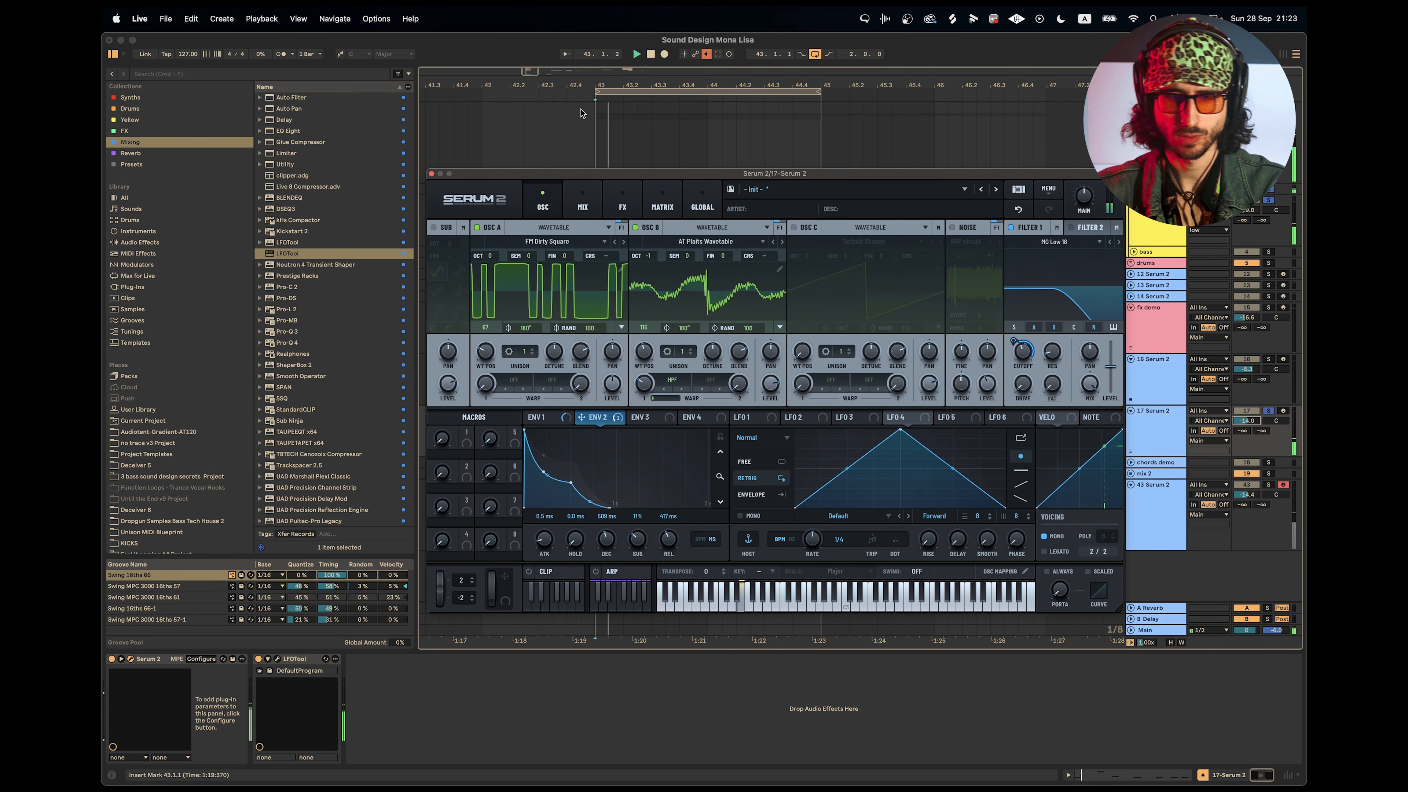
Return to the synth's effects rack and solo the drums group together with the synth track.
{"action": "left_click", "coordinate": [621, 197]}
{"action": "left_click", "coordinate": [1108, 248]}
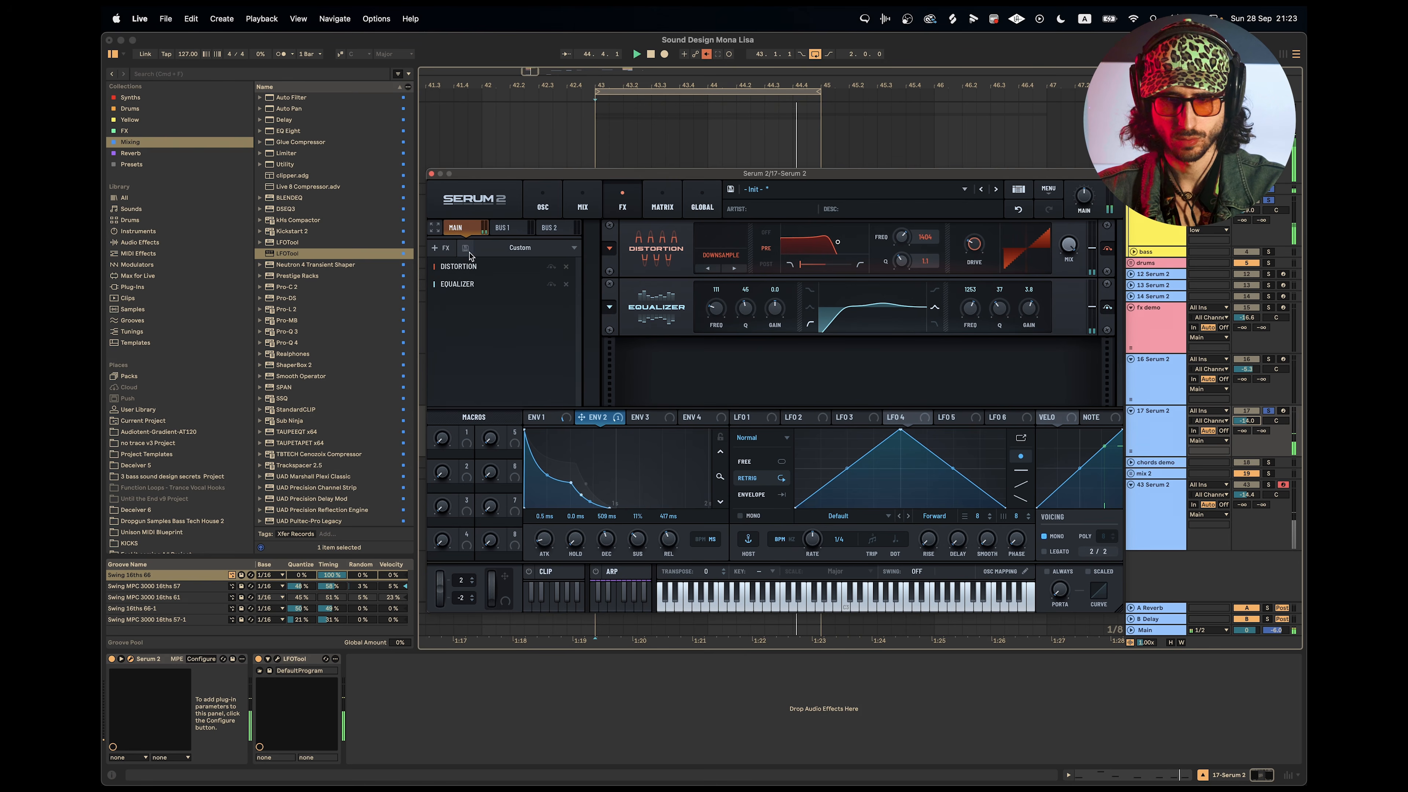
{"action": "left_click", "coordinate": [1269, 264]}
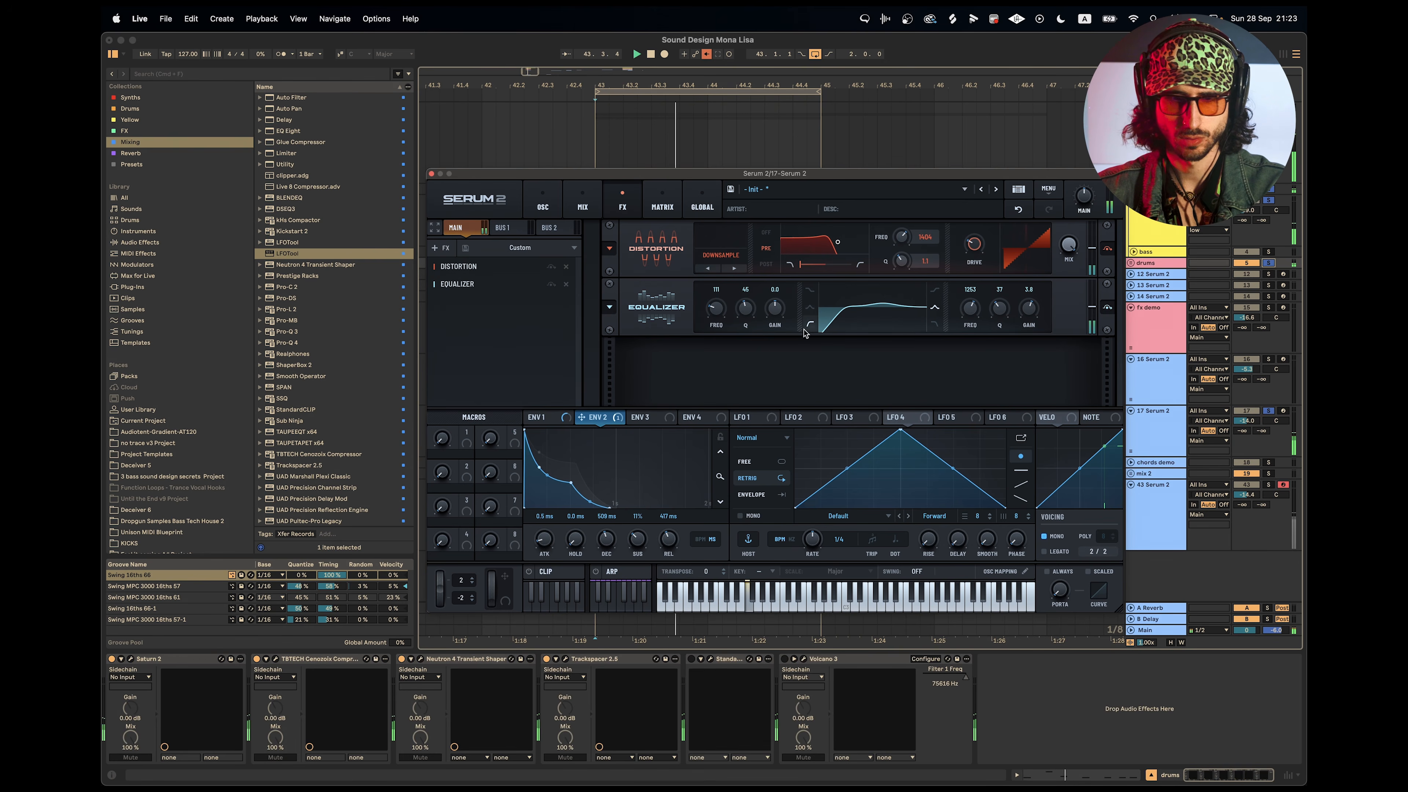
Add a Hyper/Dimension effect after the equalizer and set the Dimension mix to about 20%.
{"action": "left_click", "coordinate": [441, 250]}
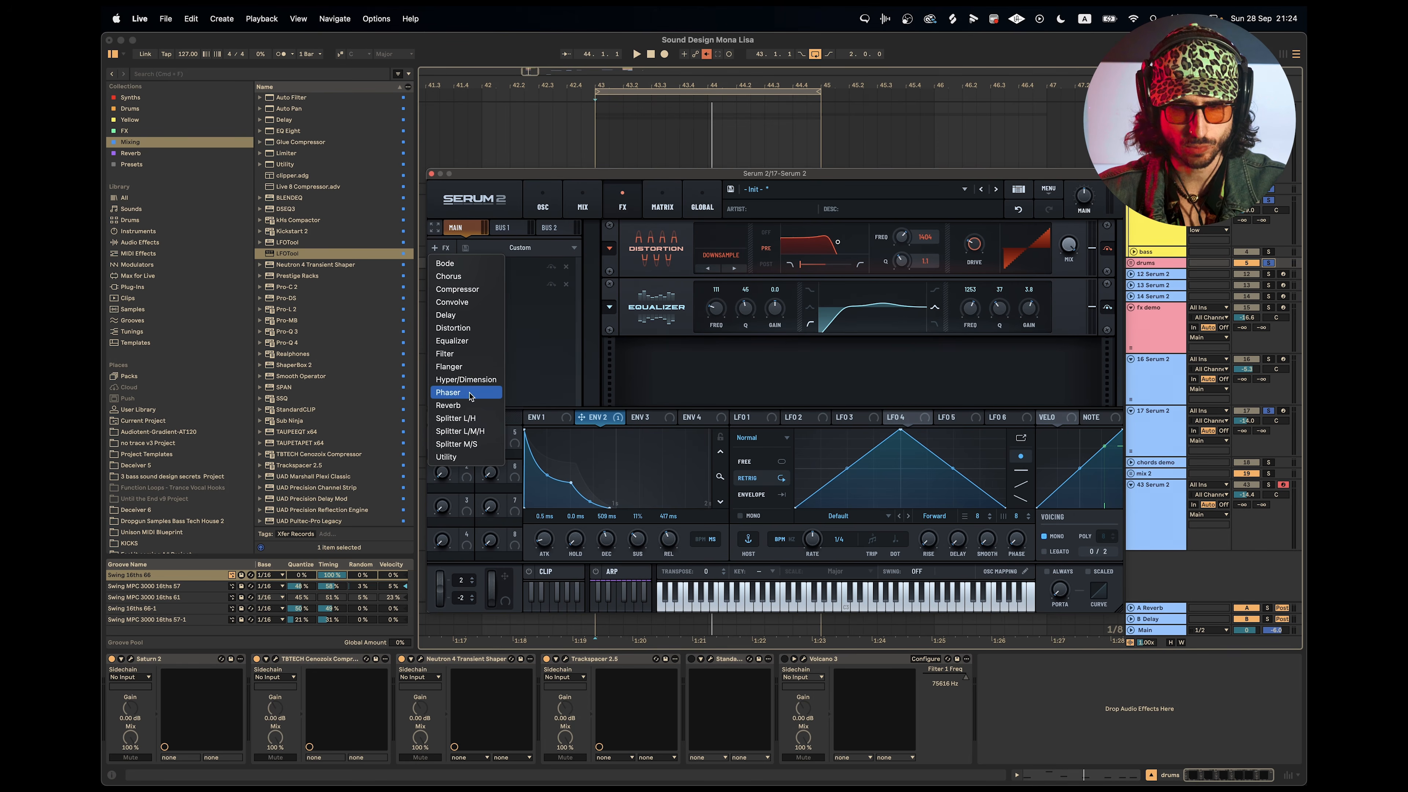
{"action": "left_click", "coordinate": [466, 380]}
{"action": "key", "text": "space"}
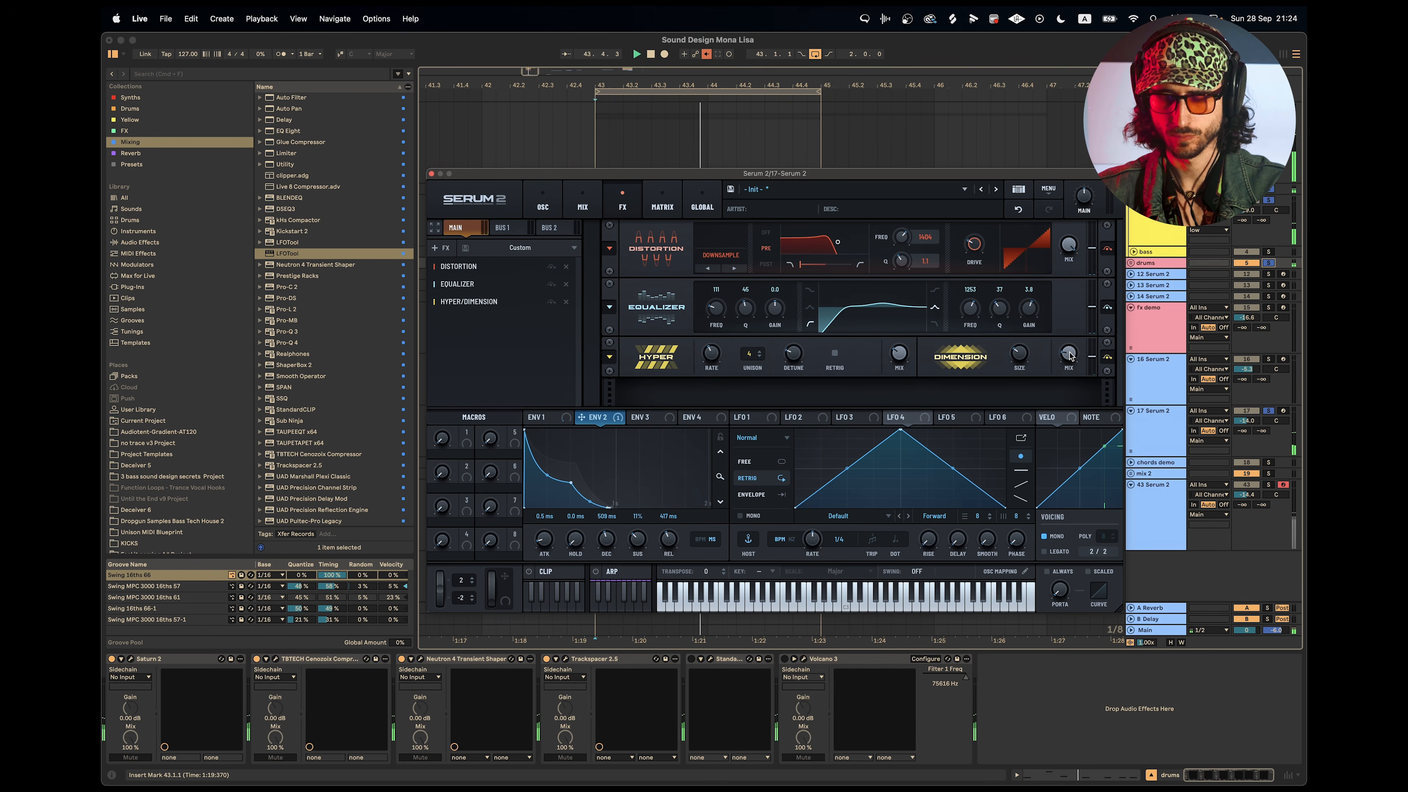
{"action": "key", "text": "space"}
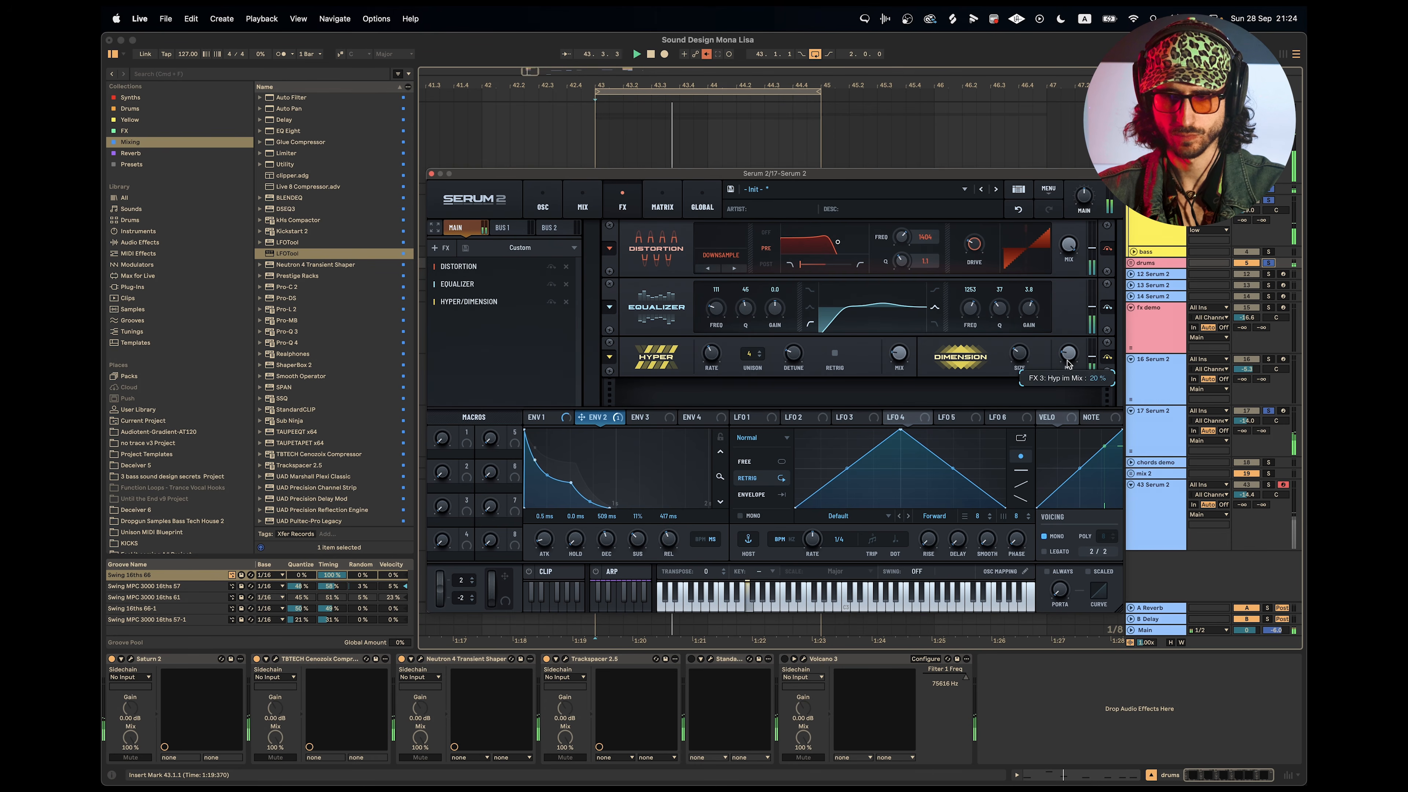
Add a Reverb effect after Hyper/Dimension in the synth's effects rack and play the loop with it.
{"action": "left_click", "coordinate": [447, 249]}
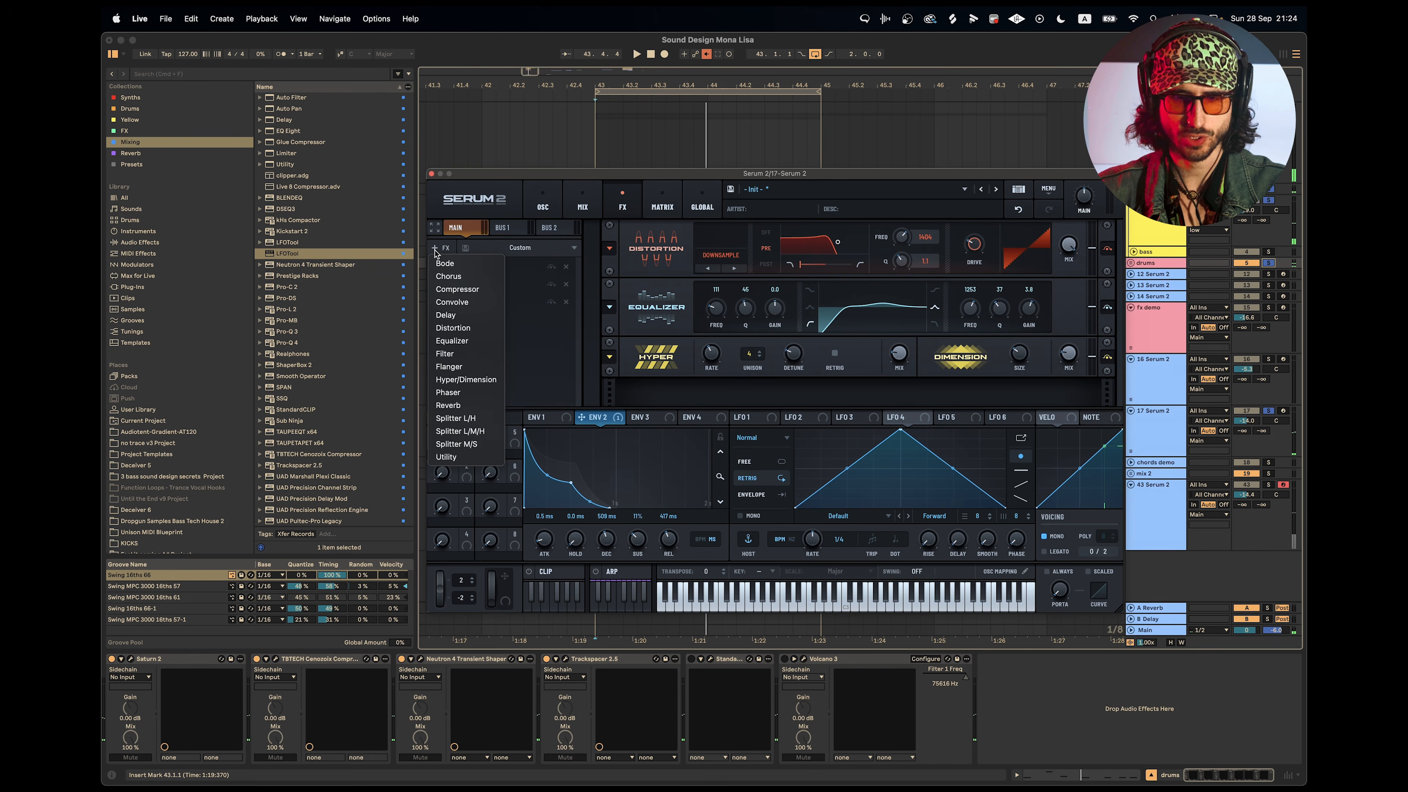
{"action": "left_click", "coordinate": [460, 404]}
{"action": "key", "text": "space"}
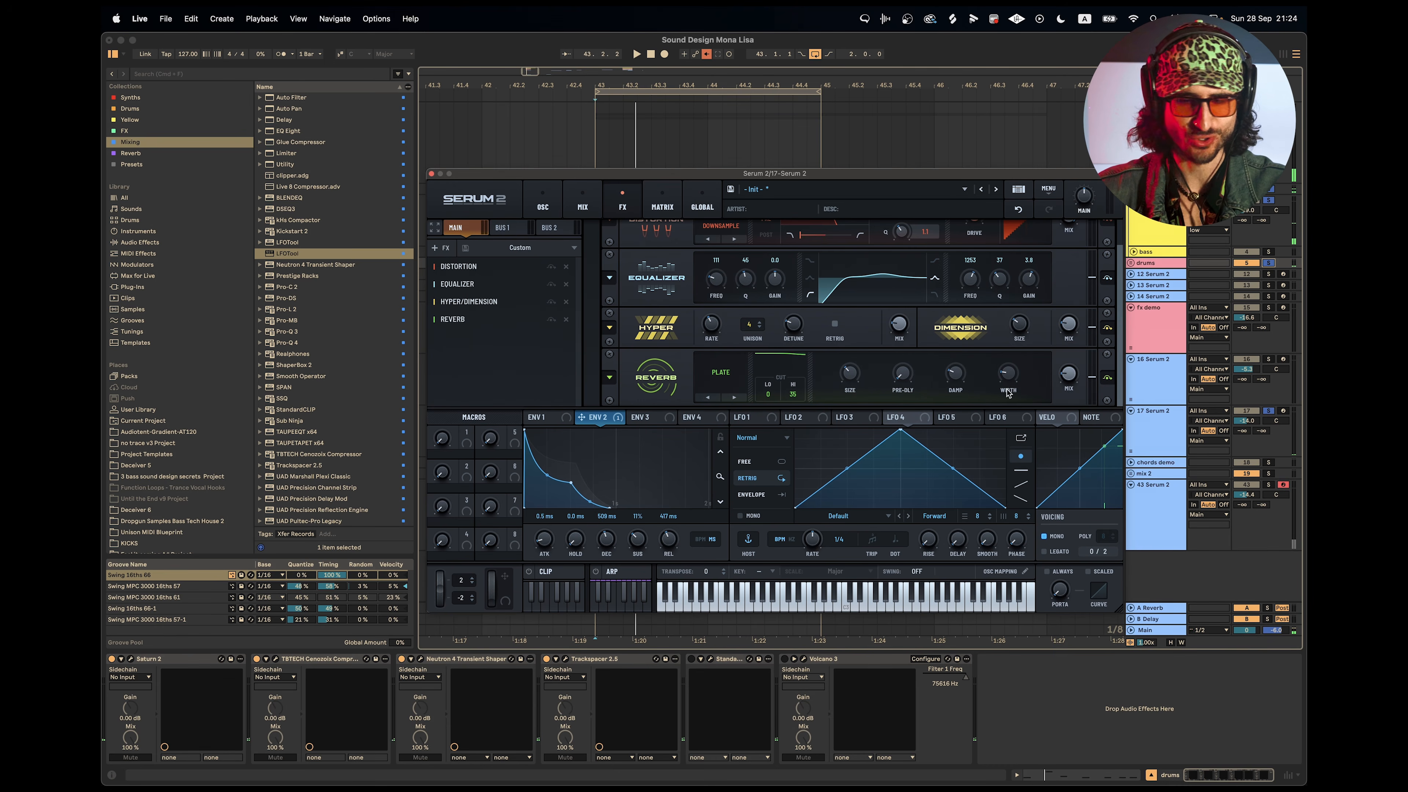
Slightly lower the Filter 1 cutoff on the oscillator page while listening to the loop.
{"action": "left_click", "coordinate": [543, 202]}
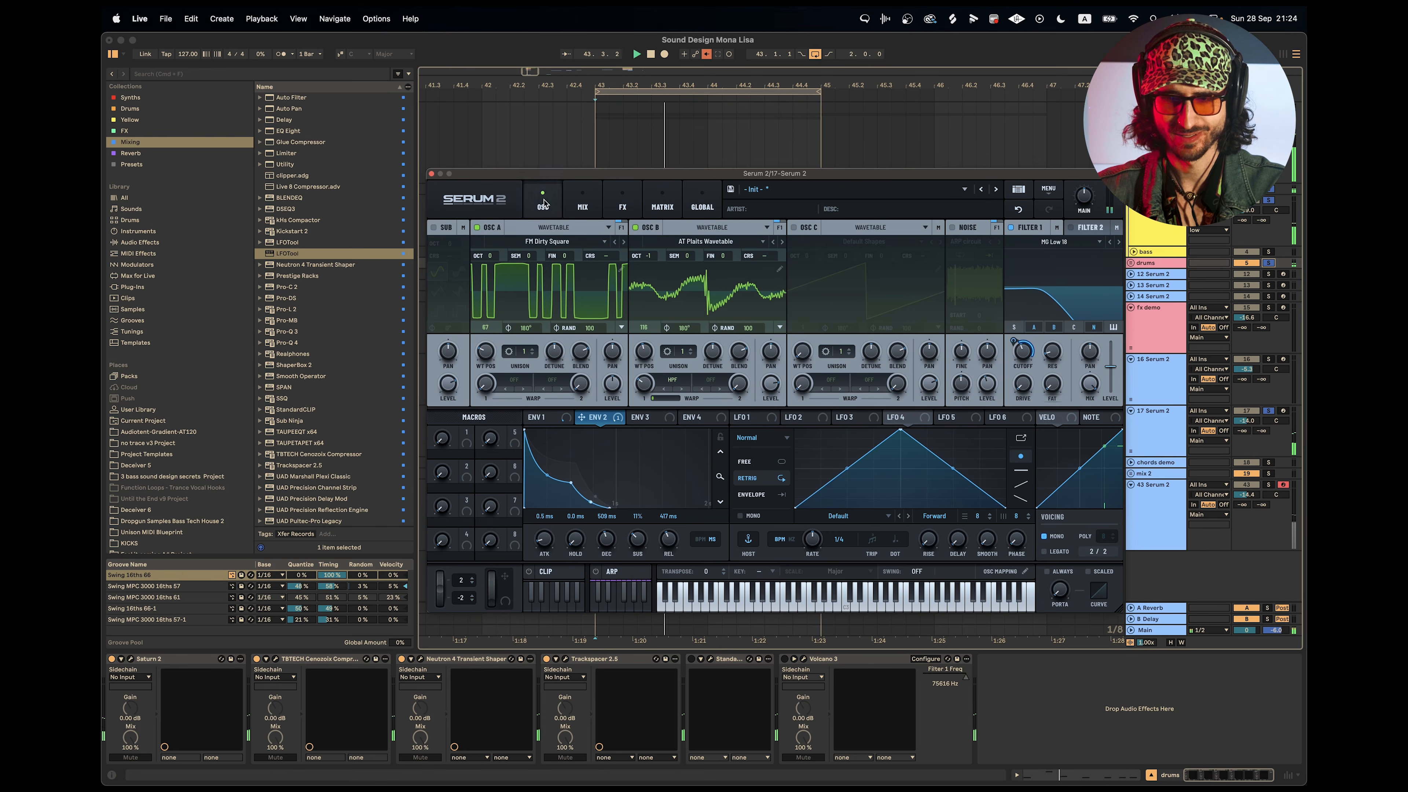
{"action": "left_click_drag", "start_coordinate": [1027, 353], "coordinate": [1033, 380]}
{"action": "key", "text": "space"}
Return to the effects rack, play the loop while toggling the distortion module's monitoring on and off, and review the chain down to the reverb.
{"action": "left_click", "coordinate": [622, 203]}
{"action": "key", "text": "space"}
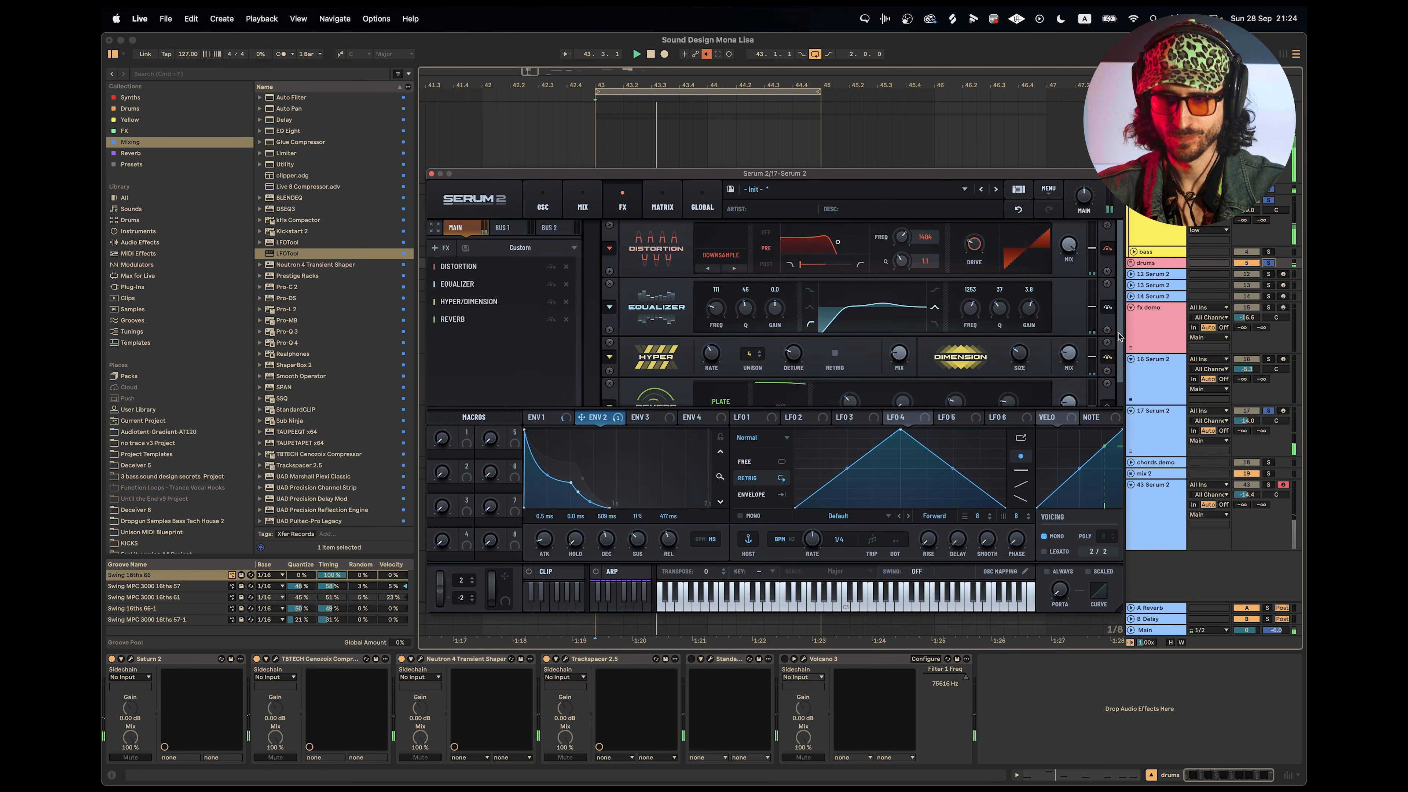
{"action": "left_click", "coordinate": [1108, 250]}
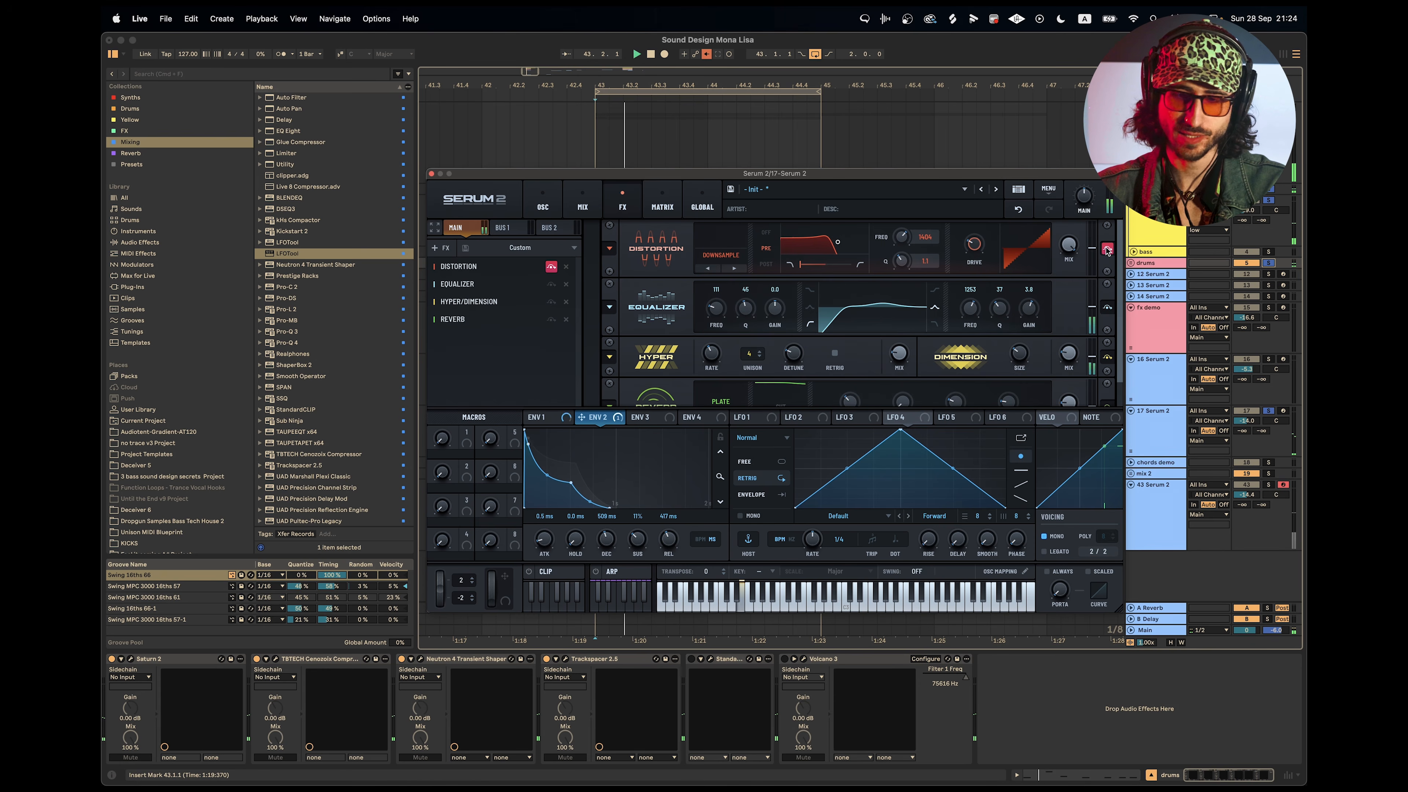
{"action": "left_click", "coordinate": [1107, 250]}
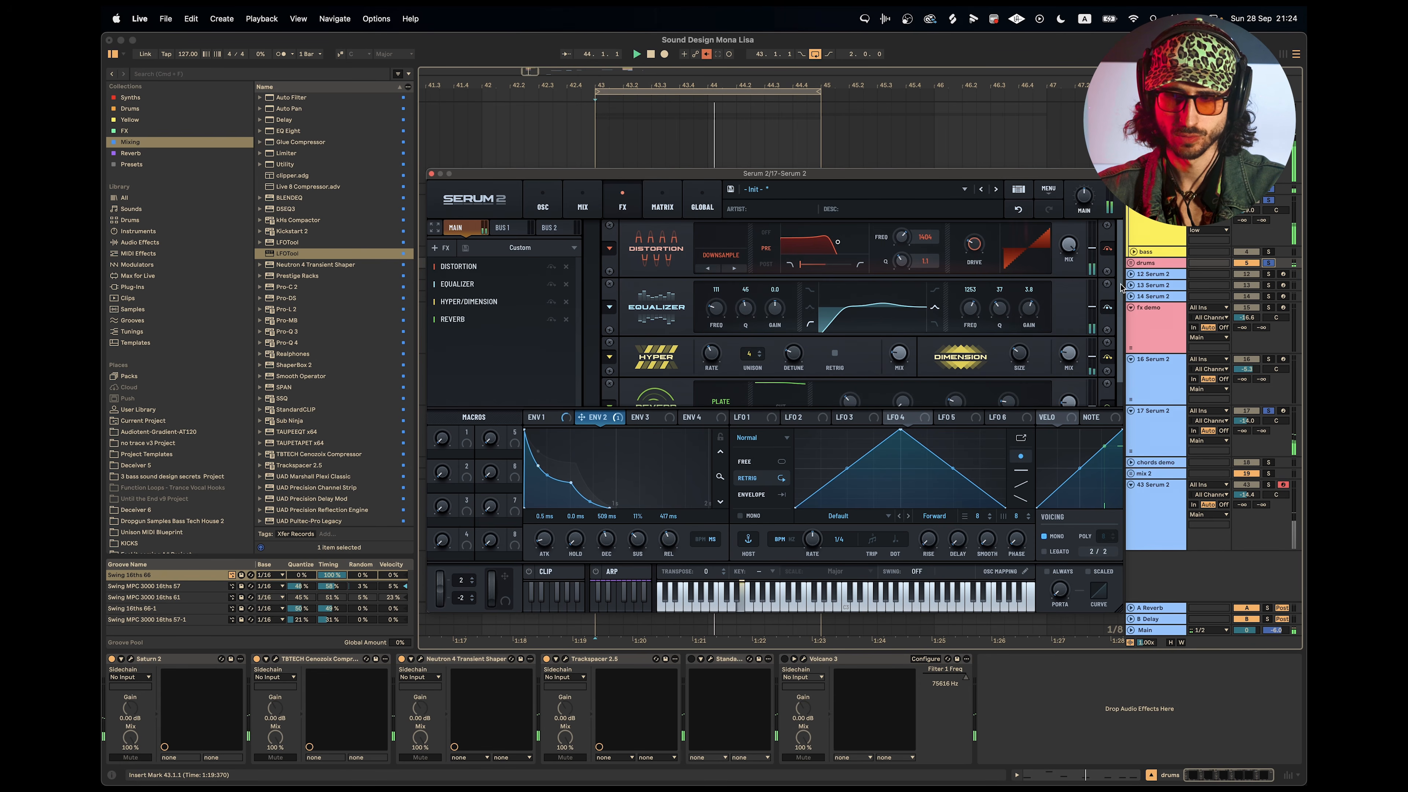
{"action": "scroll", "coordinate": [1121, 327], "scroll_direction": "down", "scroll_amount": 2}
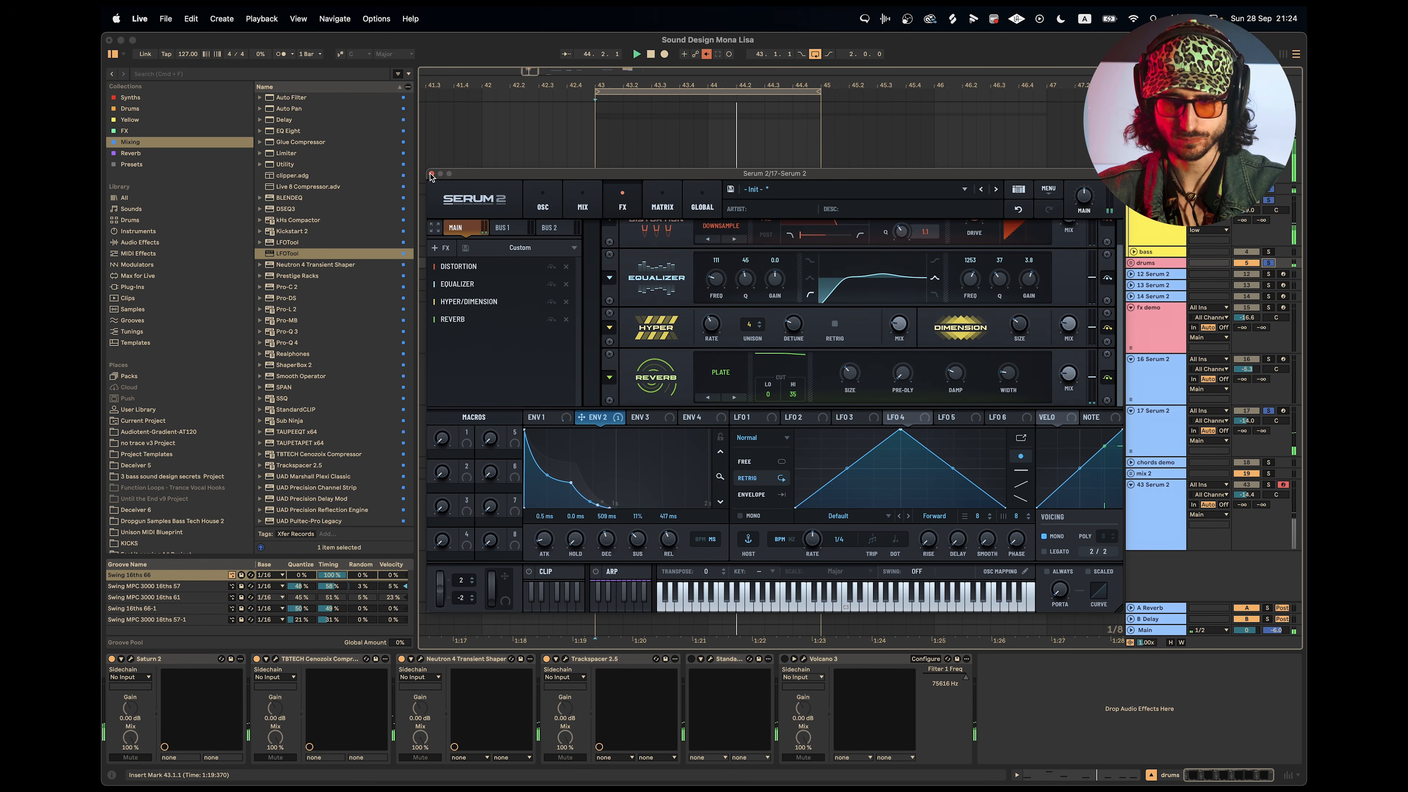
{"action": "scroll", "coordinate": [1121, 322], "scroll_direction": "up", "scroll_amount": 2}
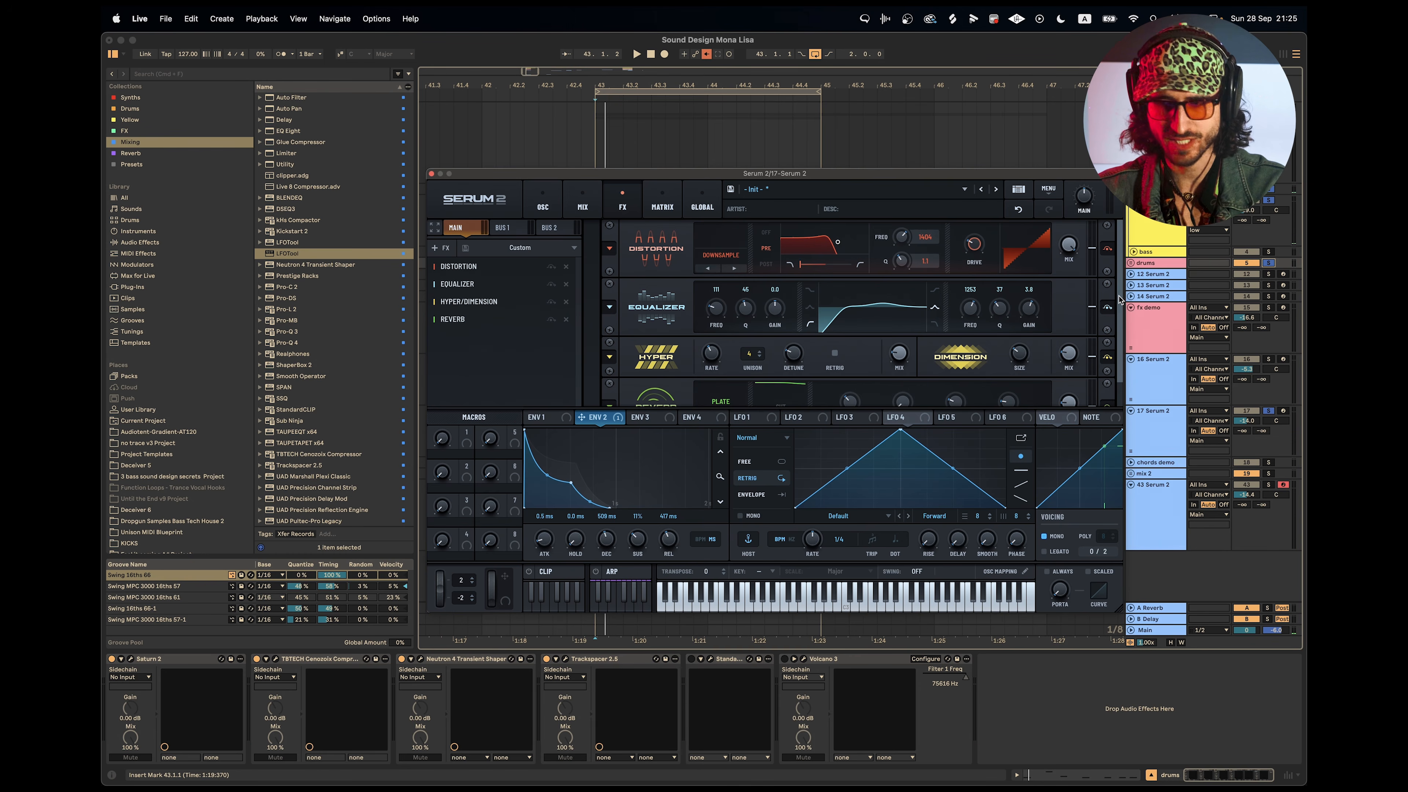
{"action": "scroll", "coordinate": [1119, 299], "scroll_direction": "down", "scroll_amount": 2}
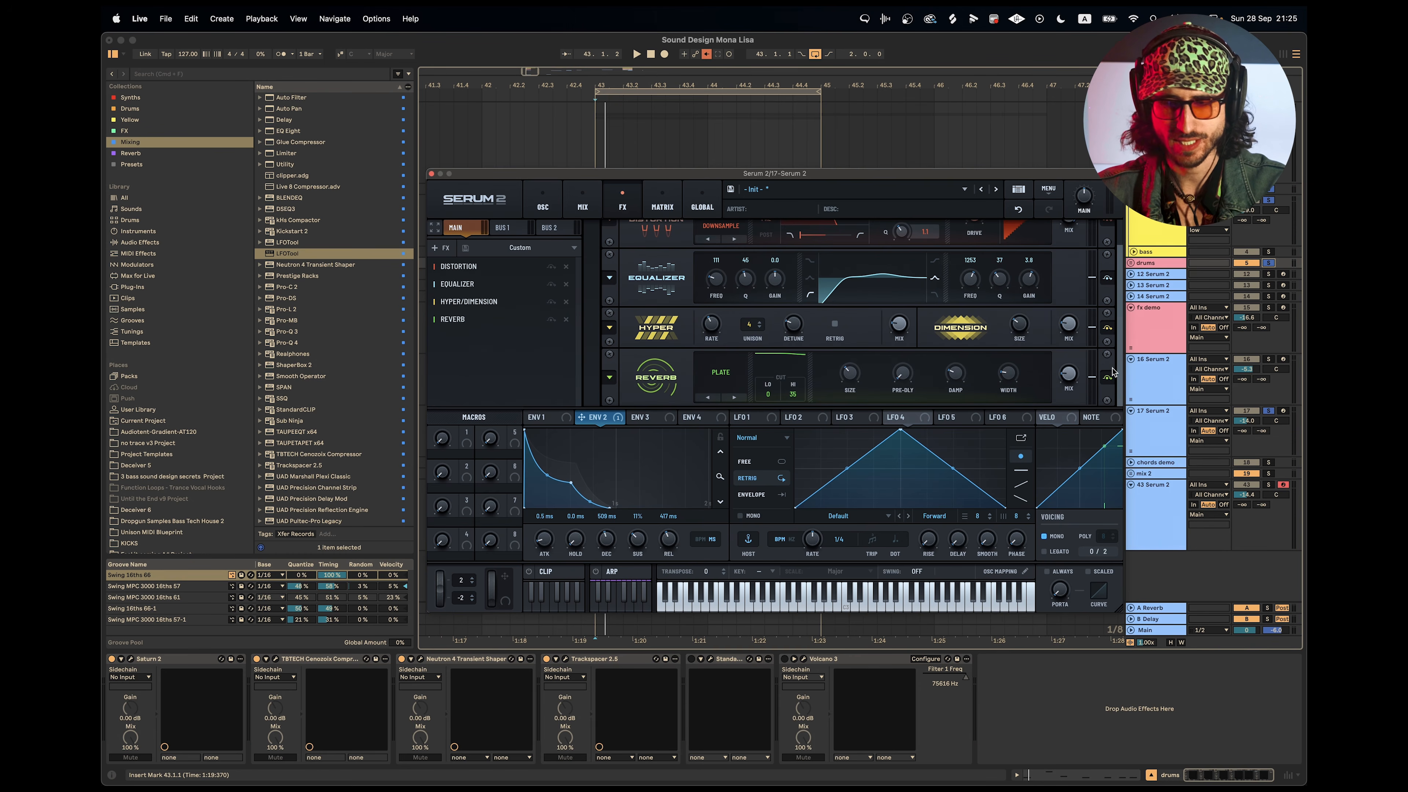
Close the synth window and collapse the 16 Serum 2 and 17 Serum 2 tracks in the arrangement.
{"action": "left_click", "coordinate": [431, 173]}
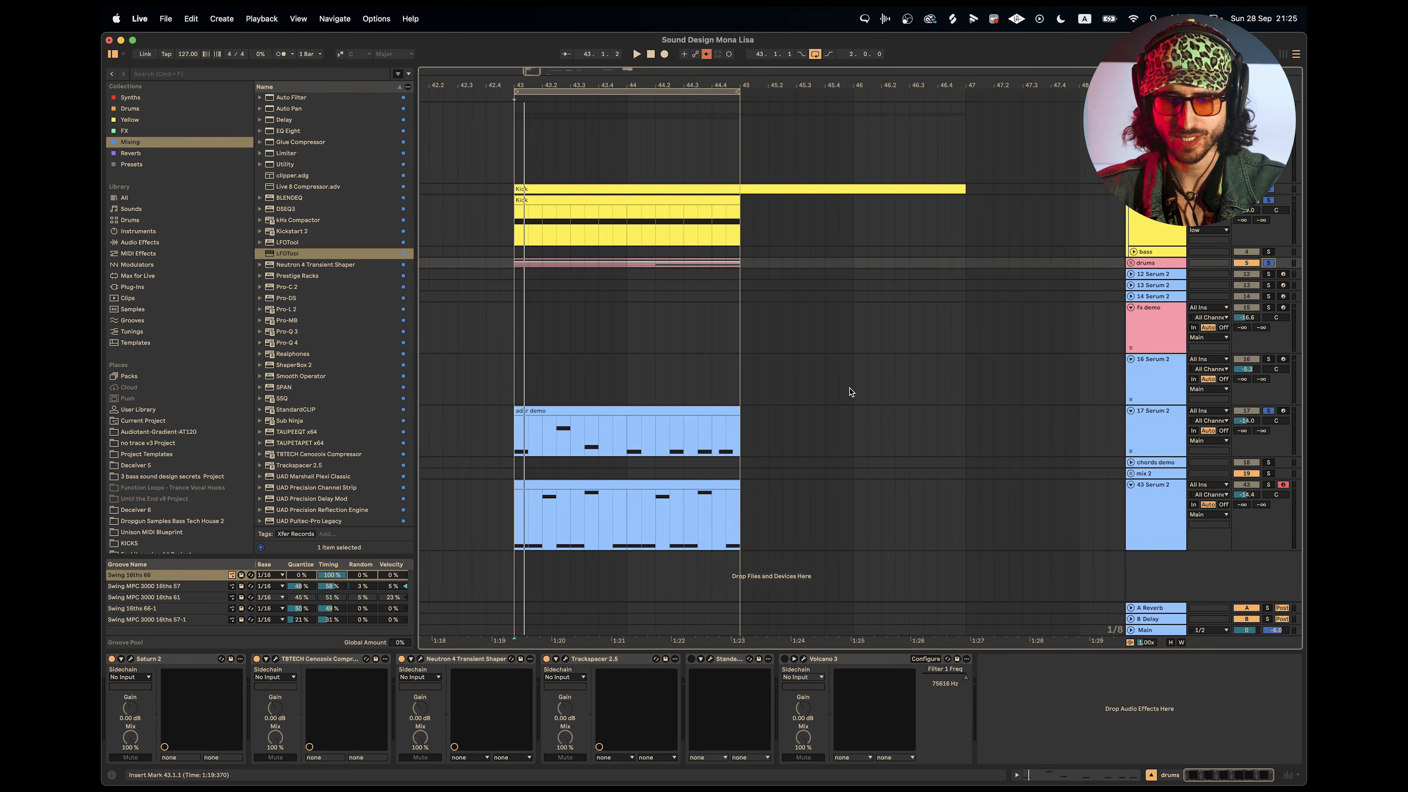
{"action": "left_click", "coordinate": [1131, 359]}
{"action": "left_click", "coordinate": [1131, 370]}
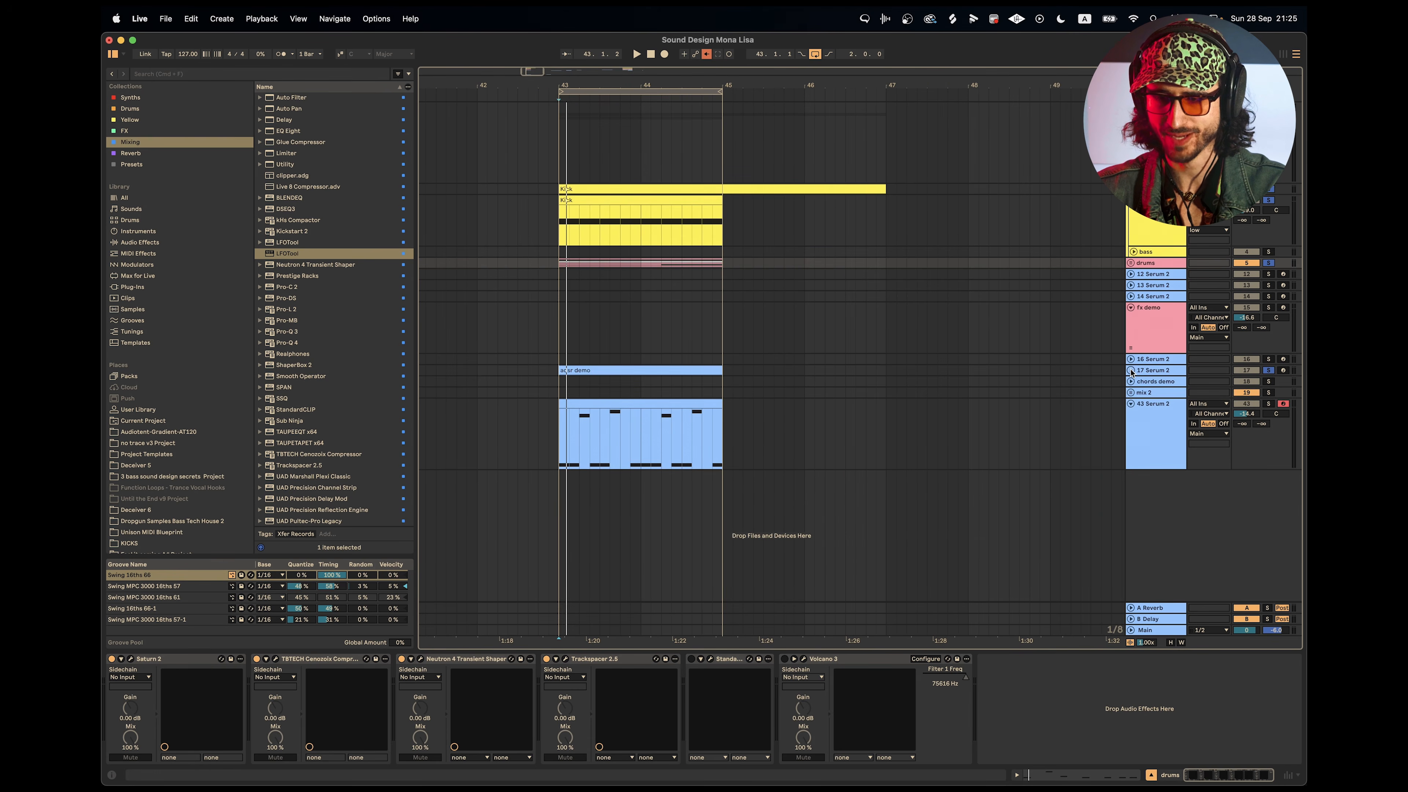